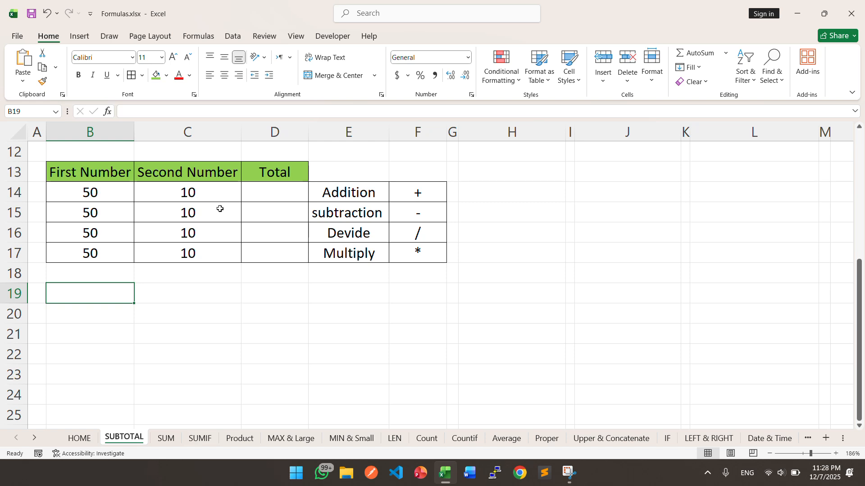
pyautogui.click(151, 191)
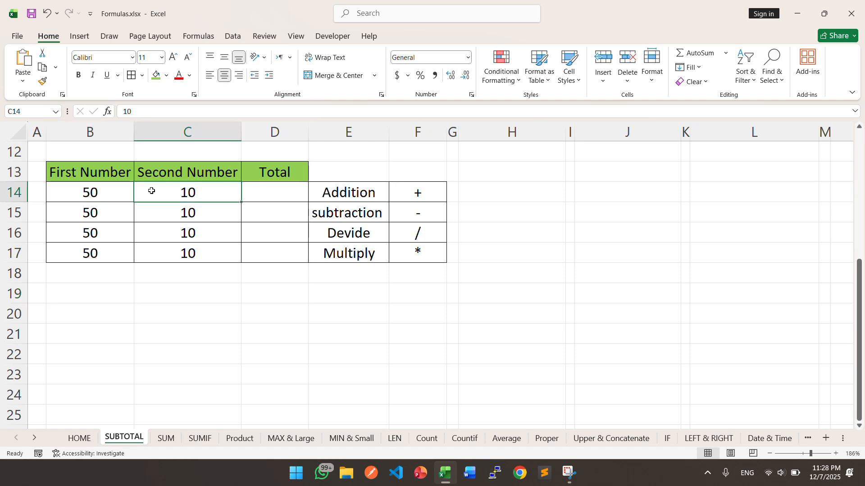
pyautogui.click(80, 191)
pyautogui.click(179, 196)
pyautogui.moveTo(99, 193); pyautogui.dragTo(188, 193)
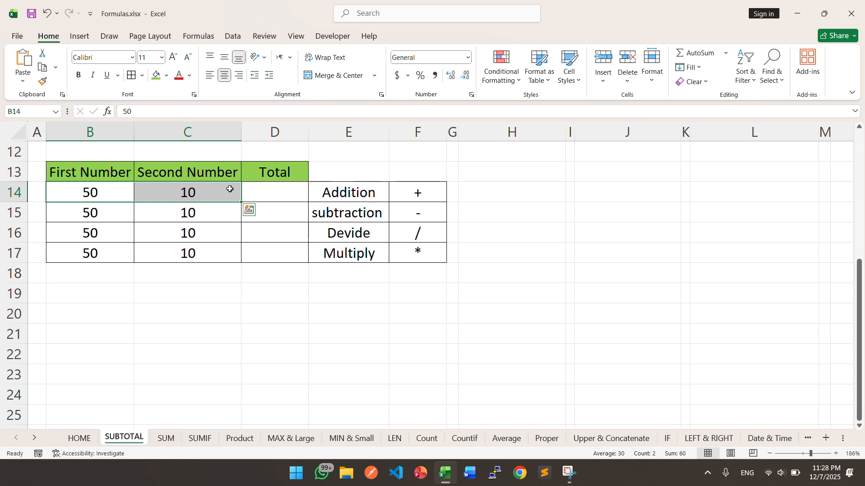
pyautogui.click(424, 189)
pyautogui.click(334, 193)
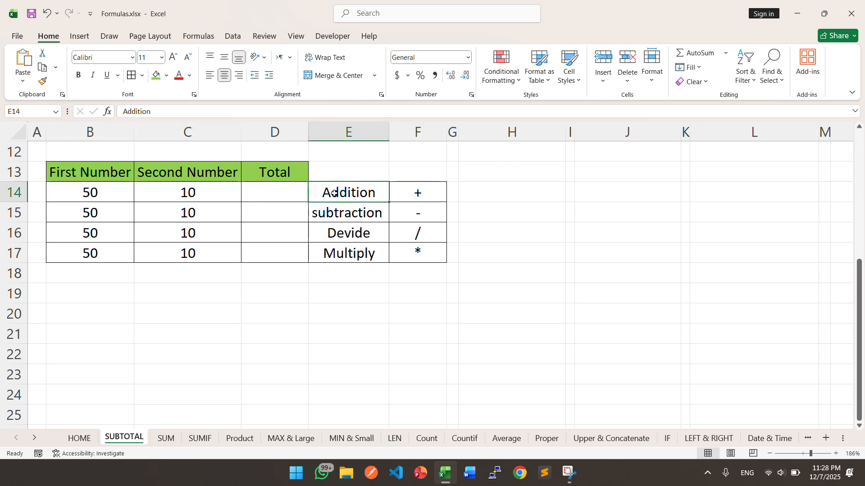
# - Enter the addition formula =B14+C14 in the Total cell D14
pyautogui.click(267, 191)
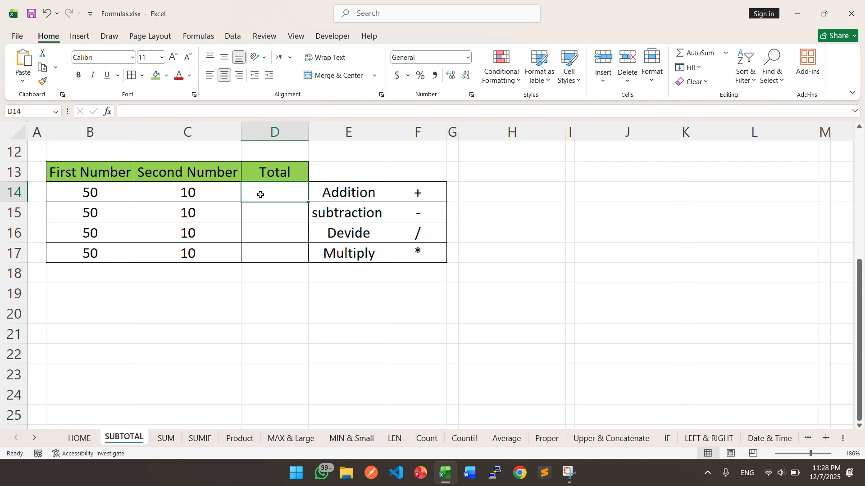
pyautogui.write('=')
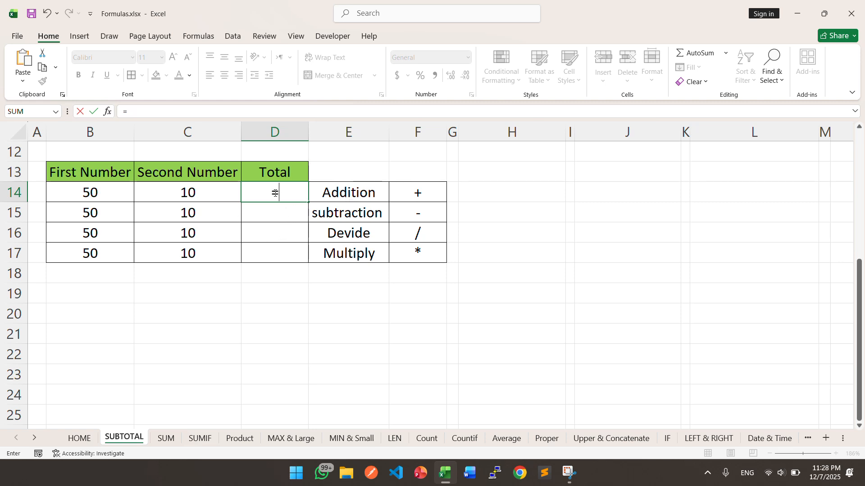
pyautogui.click(93, 197)
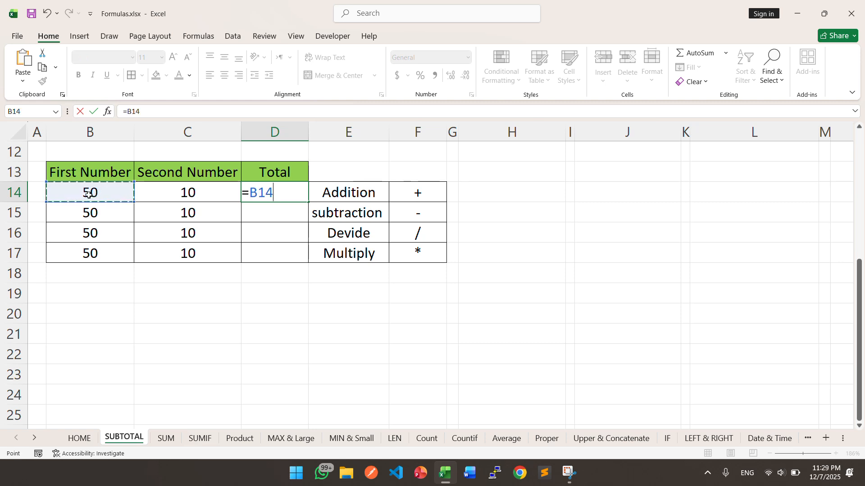
pyautogui.write('+')
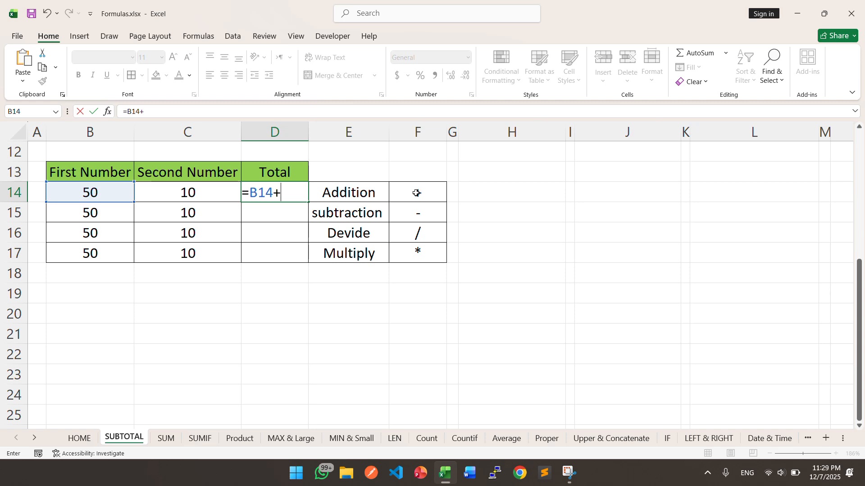
pyautogui.click(181, 197)
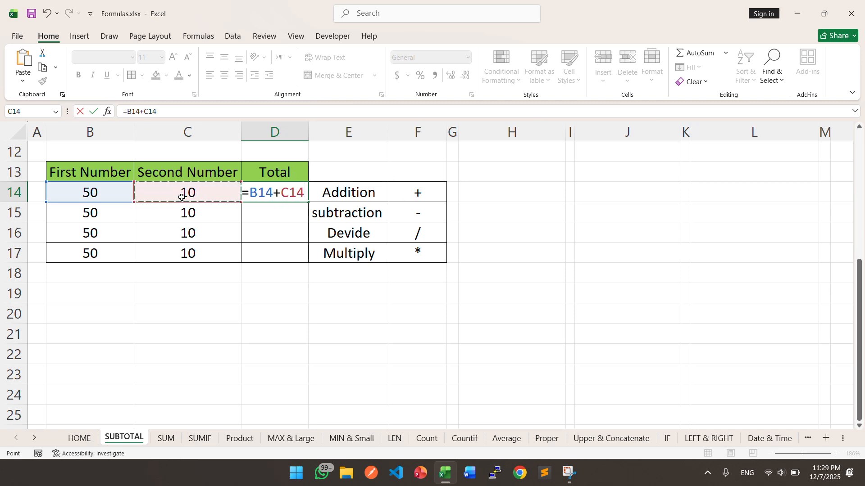
pyautogui.press('Return')
pyautogui.click(250, 193)
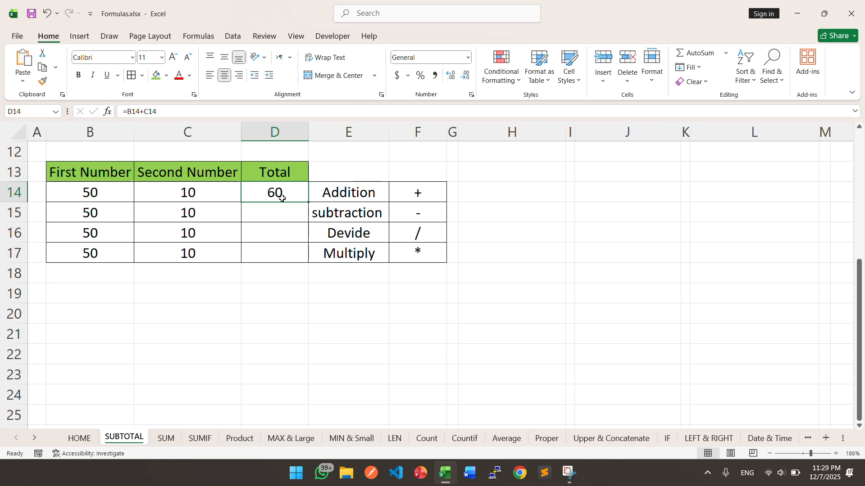
# - Enter the subtraction formula =B15-C15 in the Total cell D15
pyautogui.click(273, 212)
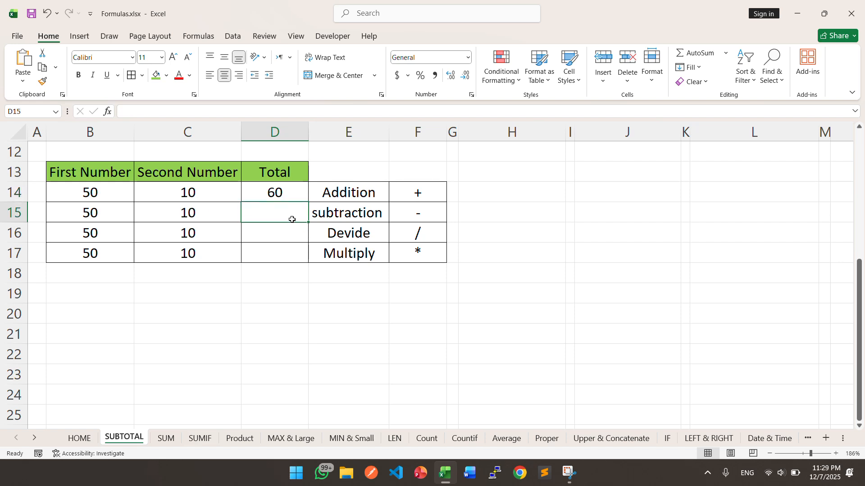
pyautogui.write('=')
pyautogui.click(75, 214)
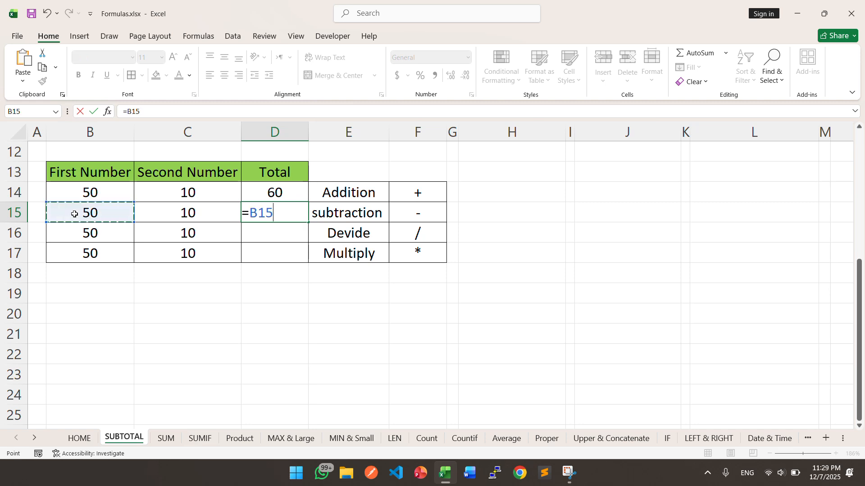
pyautogui.write('-')
pyautogui.click(199, 219)
pyautogui.press('Return')
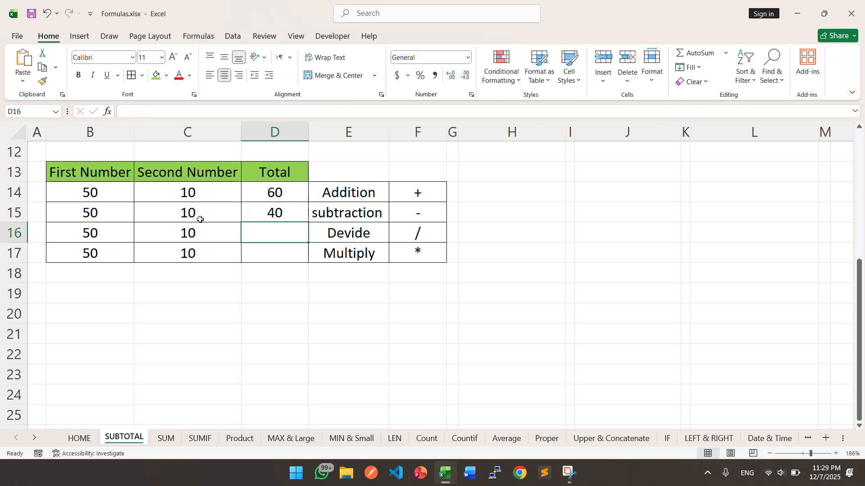
pyautogui.click(276, 214)
# - Enter the division formula =B16/C16 in the Total cell D16
pyautogui.click(273, 231)
pyautogui.write('=')
pyautogui.click(85, 243)
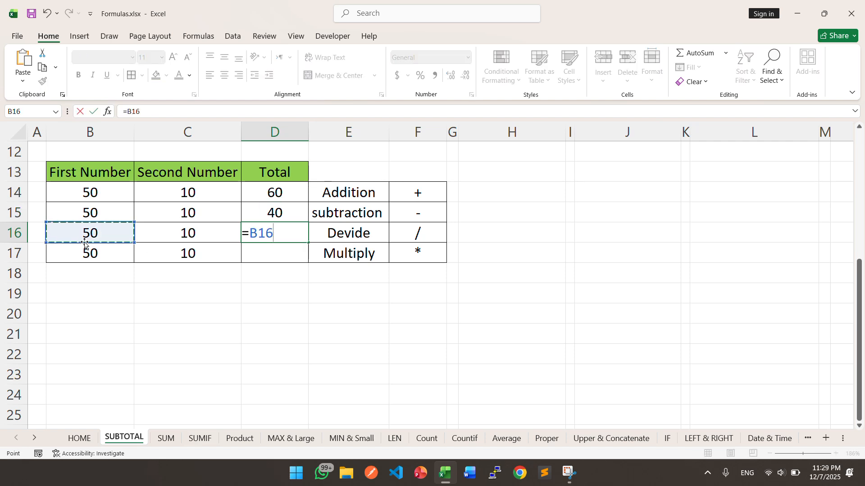
pyautogui.write('/')
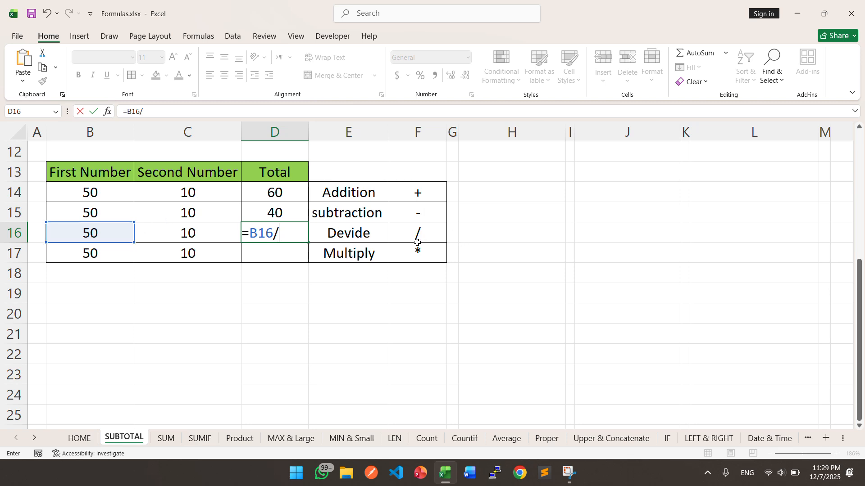
pyautogui.click(170, 230)
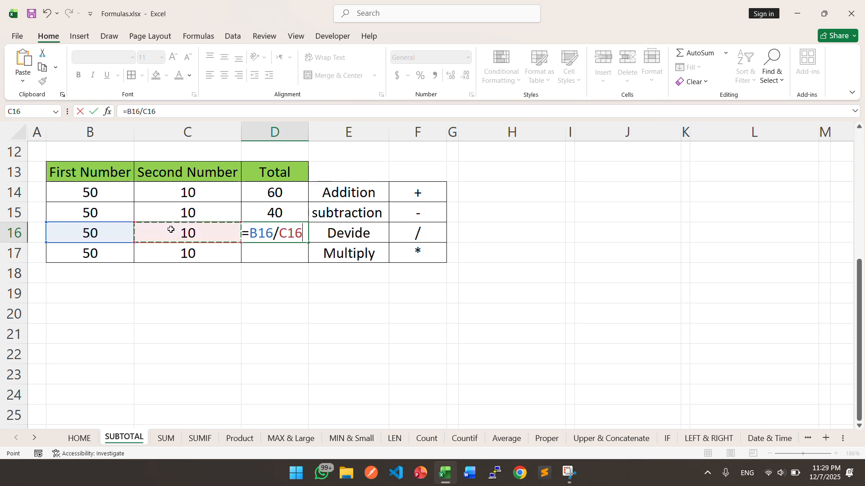
pyautogui.press('Return')
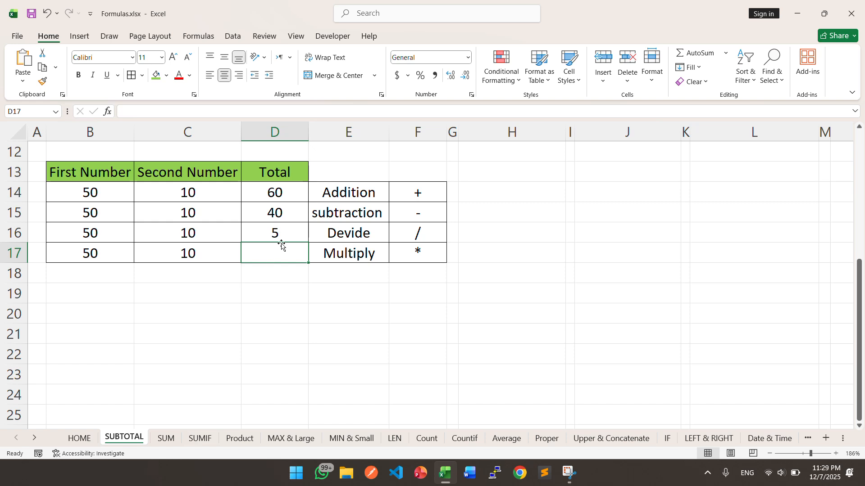
pyautogui.click(90, 233)
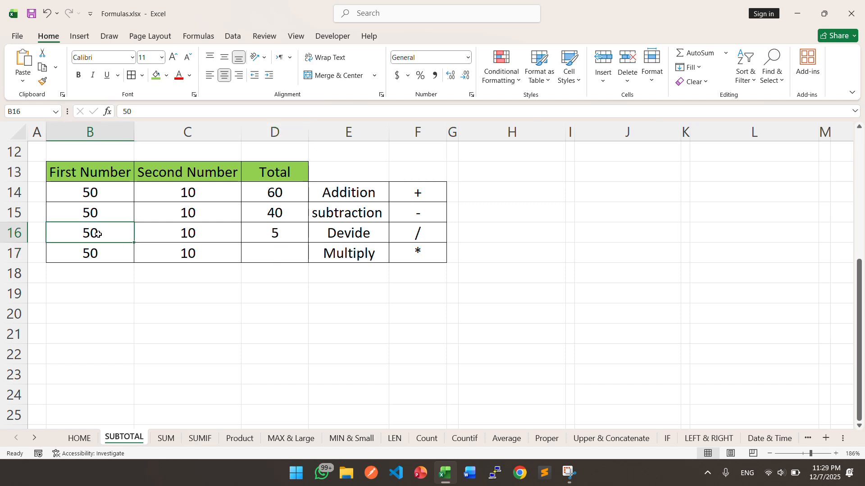
pyautogui.click(210, 234)
pyautogui.click(283, 235)
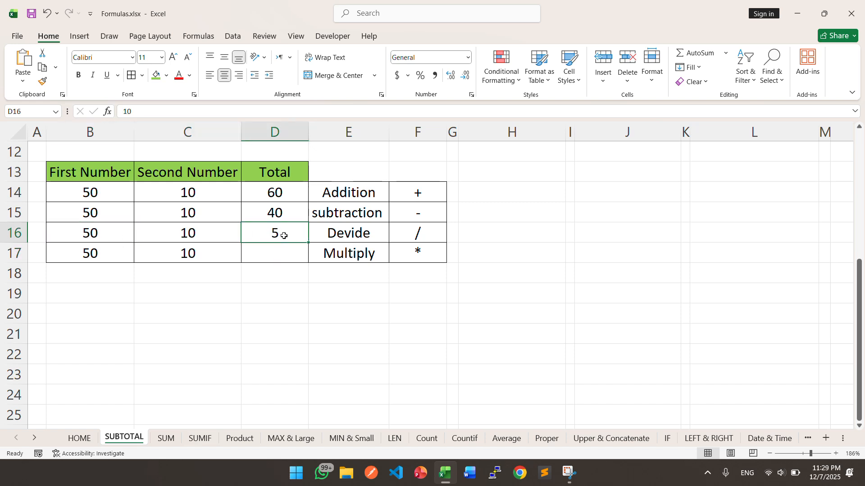
pyautogui.press('Down')
pyautogui.press('Down')
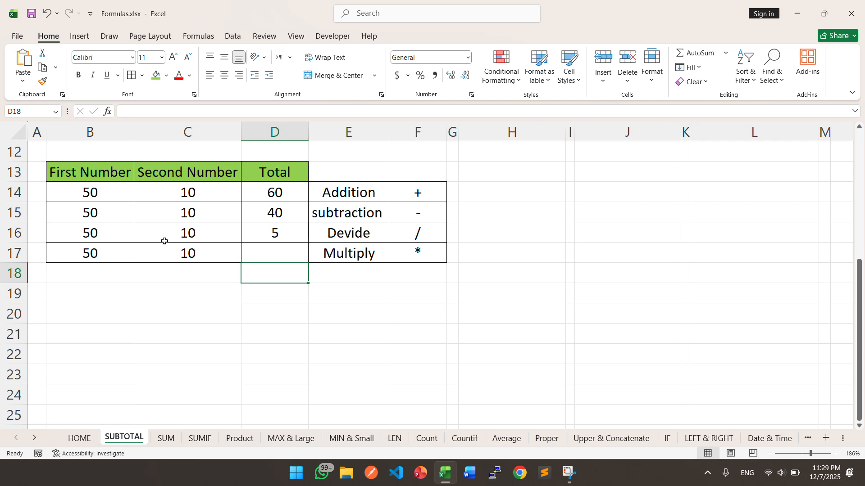
# - Enter the multiplication formula =B17*C17 in the Total cell D17
pyautogui.click(280, 252)
pyautogui.doubleClick(282, 255)
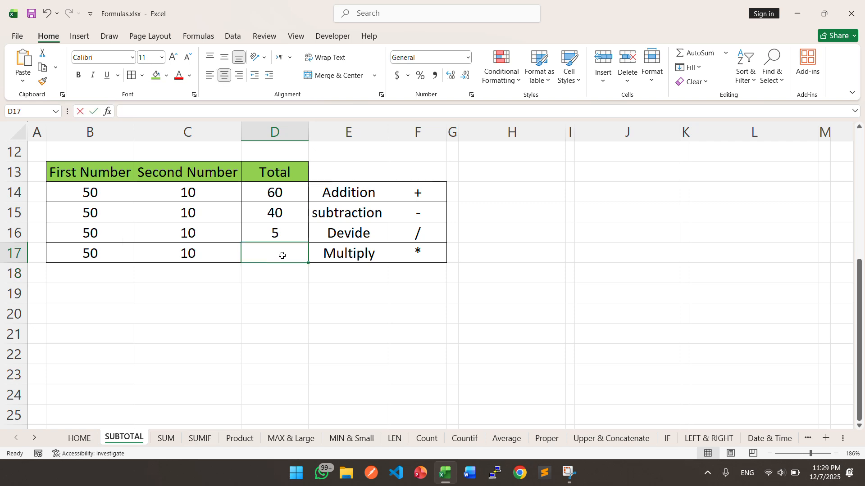
pyautogui.write('=')
pyautogui.click(103, 254)
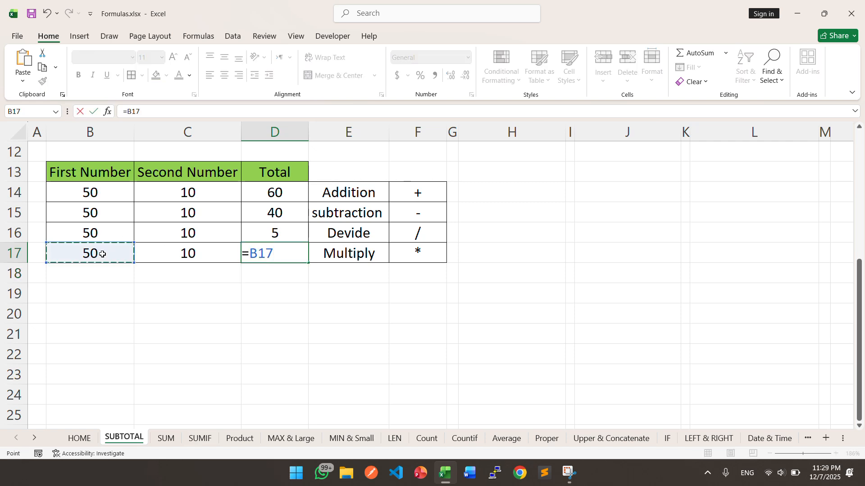
pyautogui.write('*')
pyautogui.click(188, 258)
pyautogui.press('Return')
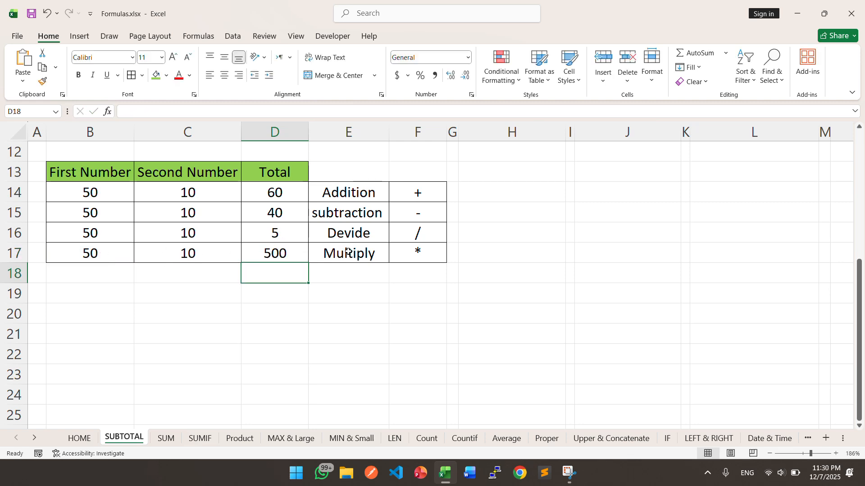
pyautogui.moveTo(265, 192); pyautogui.dragTo(267, 259)
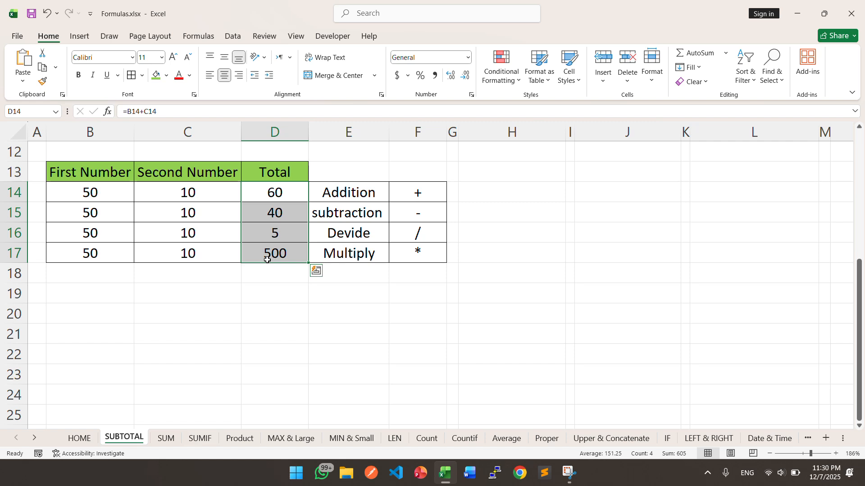
# - On the SUM sheet, clear the Total Price formulas in F4:F8
pyautogui.click(166, 437)
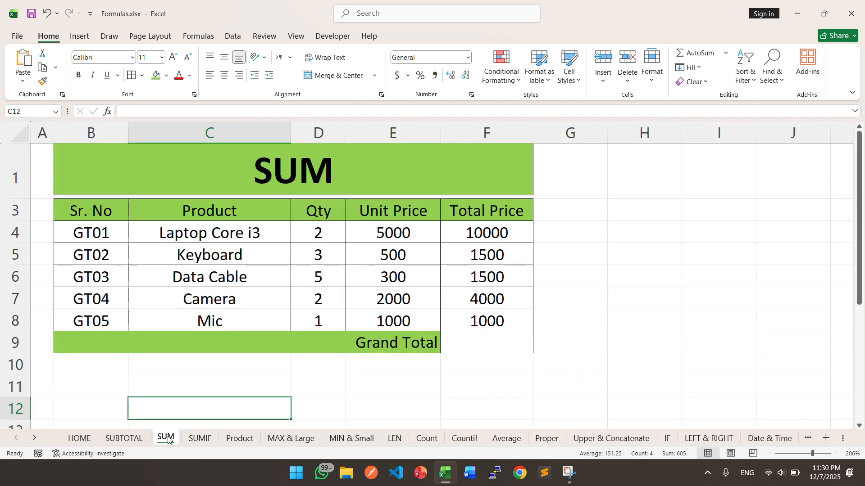
pyautogui.click(207, 378)
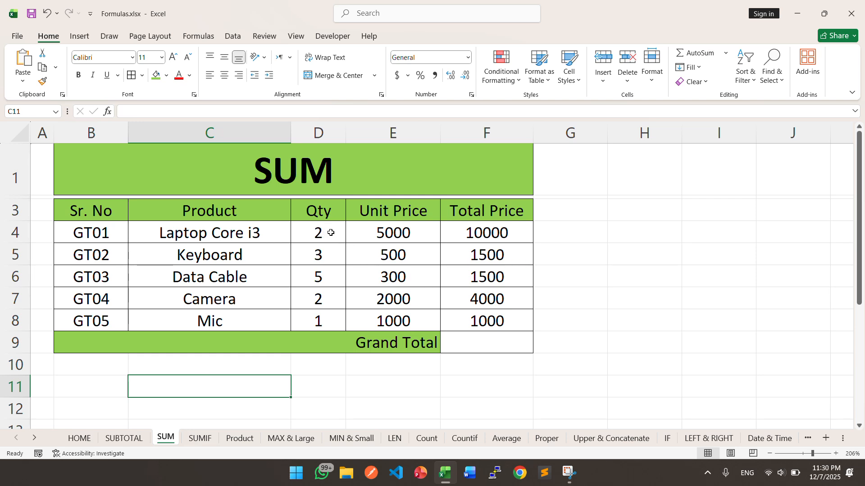
pyautogui.moveTo(486, 233); pyautogui.dragTo(504, 317)
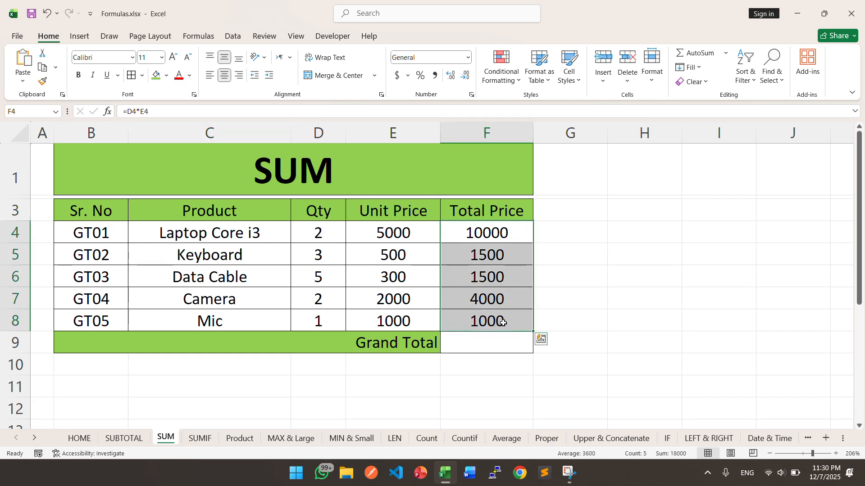
pyautogui.press('Delete')
pyautogui.click(391, 233)
pyautogui.moveTo(317, 233); pyautogui.dragTo(362, 230)
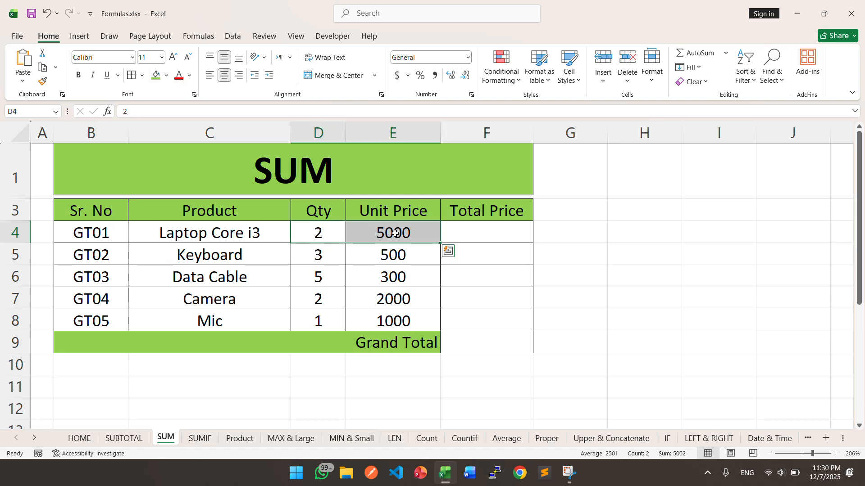
pyautogui.click(318, 234)
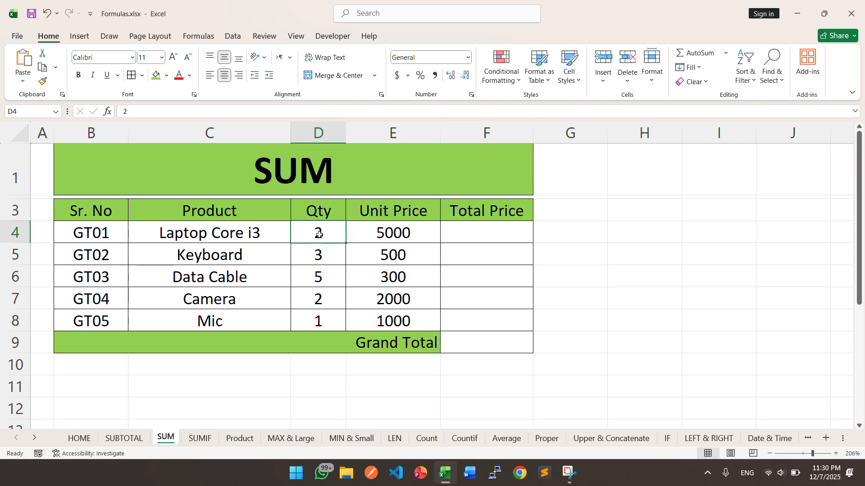
pyautogui.click(394, 234)
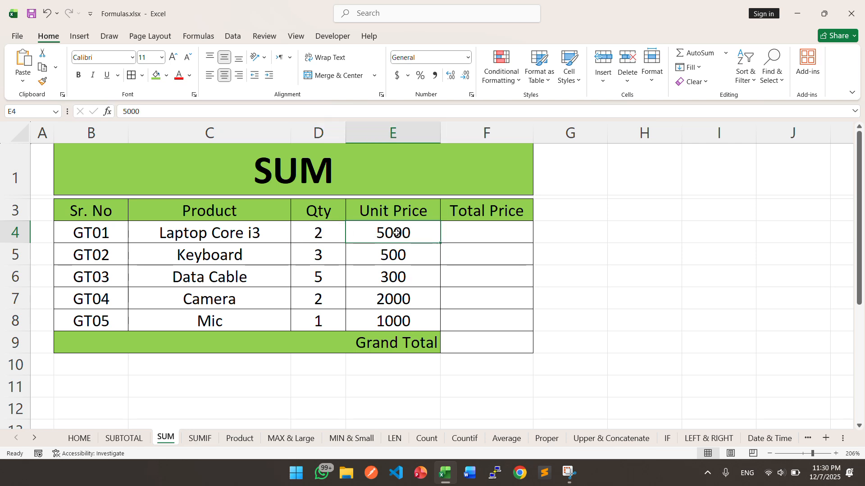
pyautogui.click(317, 234)
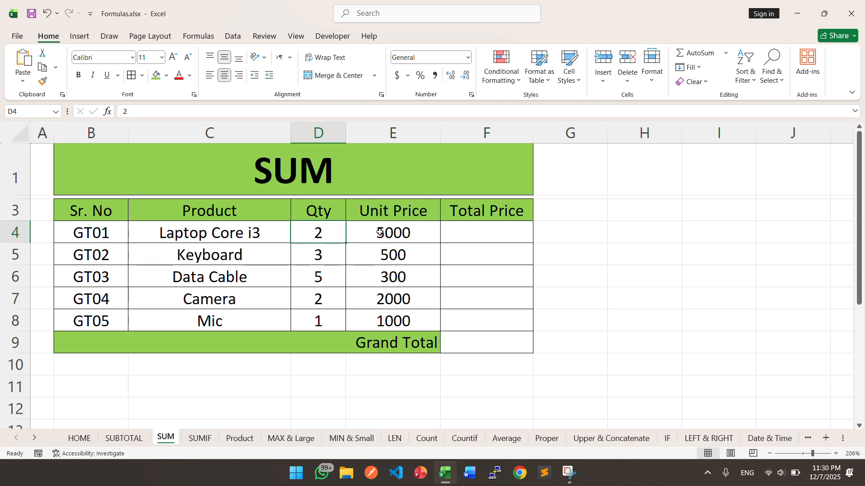
pyautogui.click(500, 232)
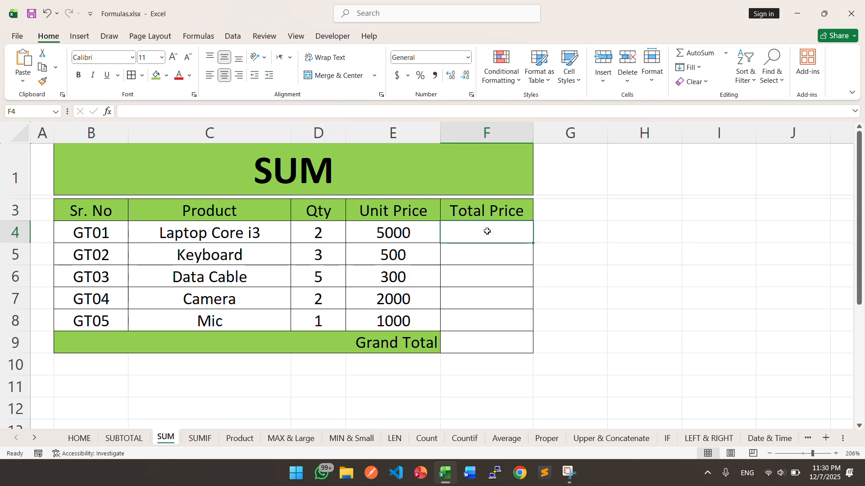
pyautogui.click(391, 260)
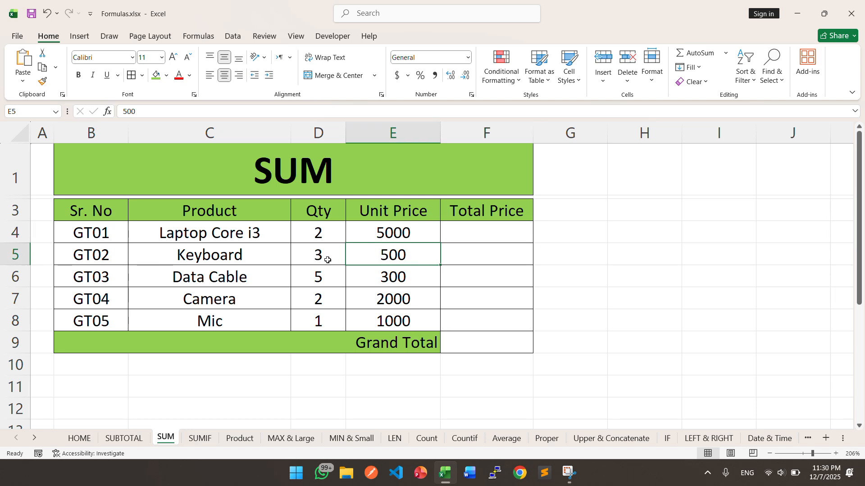
# - Enter the formula =E4*D4 in the Total Price cell F4 of the Laptop Core i3 row
pyautogui.click(469, 232)
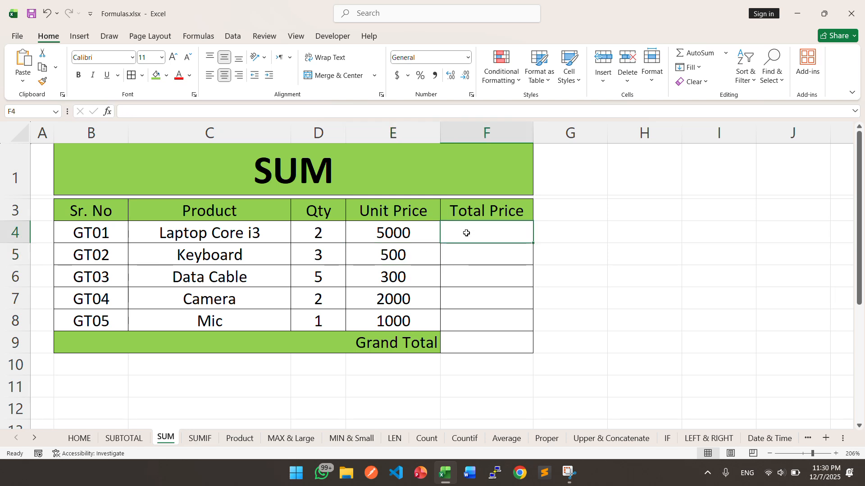
pyautogui.write('=')
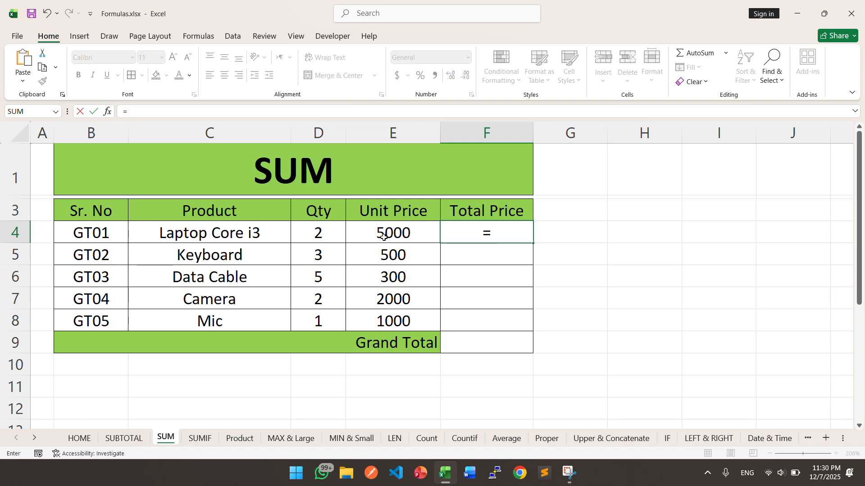
pyautogui.click(407, 226)
pyautogui.write('*')
pyautogui.click(317, 229)
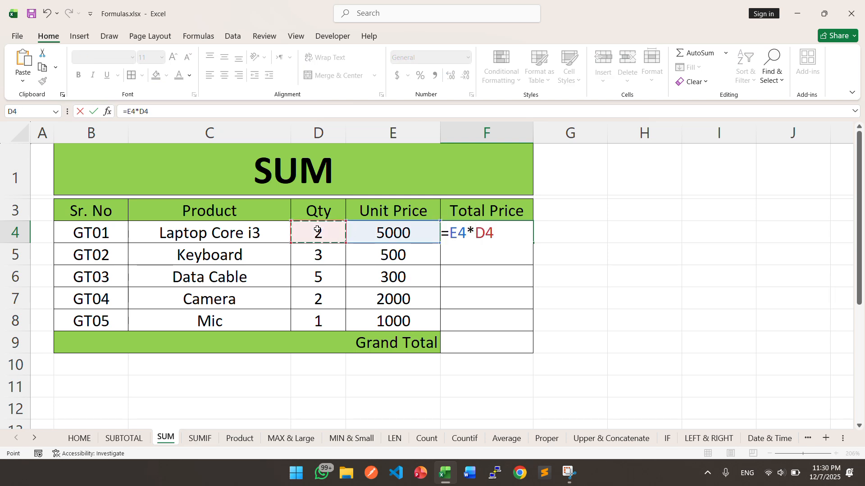
pyautogui.press('Return')
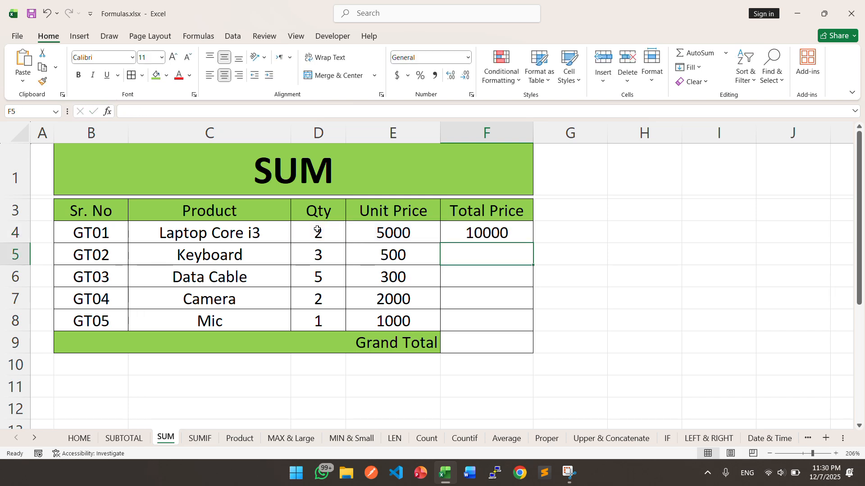
# - Fill the Total Price formula from F4 down through F8
pyautogui.click(383, 231)
pyautogui.click(512, 235)
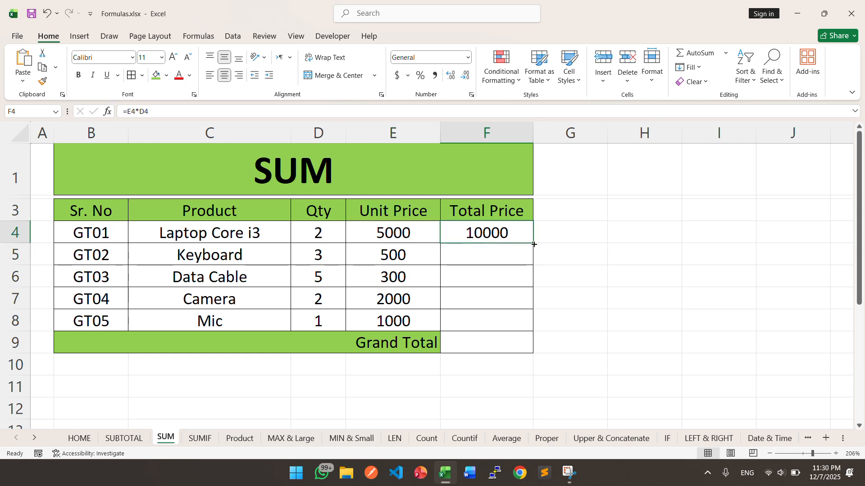
pyautogui.moveTo(533, 243); pyautogui.dragTo(532, 328)
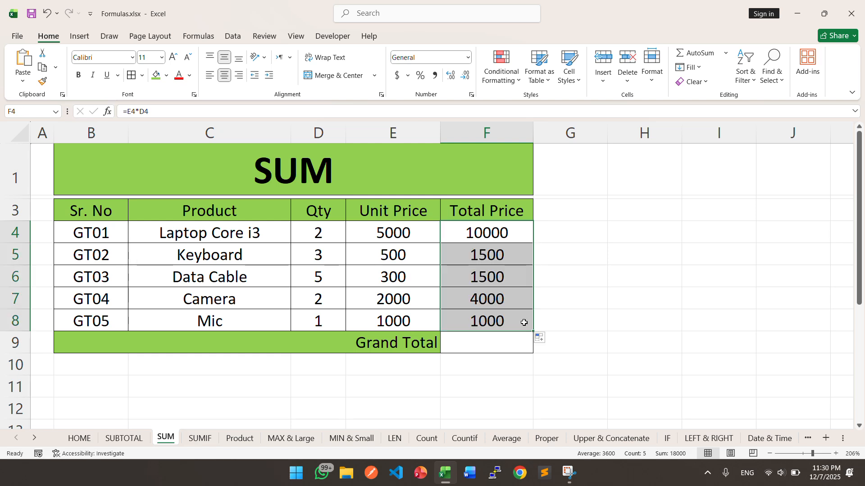
# - Check the quantities, unit prices and total prices in the Data Cable, Camera and Mic rows
pyautogui.click(385, 279)
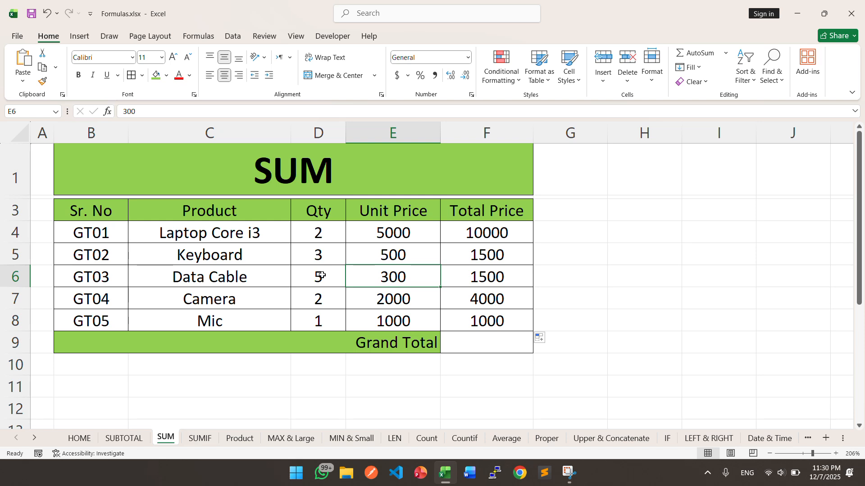
pyautogui.click(486, 279)
pyautogui.click(385, 298)
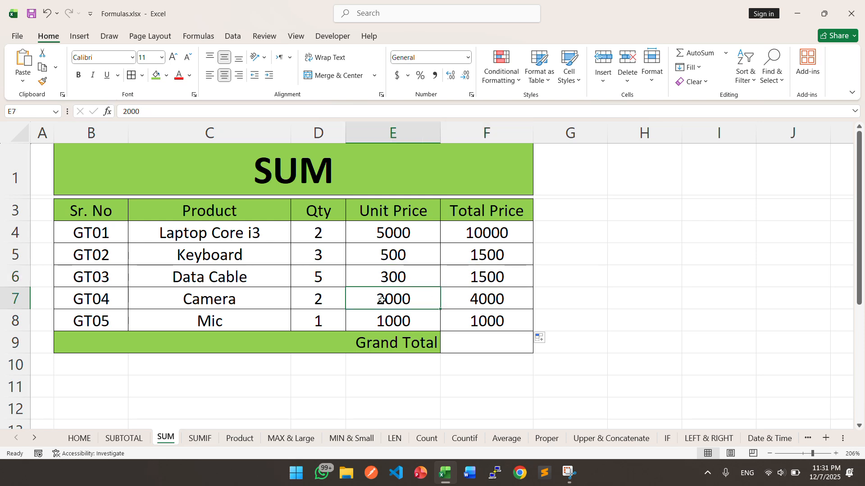
pyautogui.click(316, 302)
pyautogui.click(497, 303)
pyautogui.moveTo(489, 321)
pyautogui.mouseDown()
pyautogui.moveTo(498, 232)
pyautogui.moveTo(499, 323)
pyautogui.mouseUp()
pyautogui.click(488, 217)
# - Enter the addition formula =F4+F5+F6+F7+F8 in the Grand Total cell F9
pyautogui.click(497, 349)
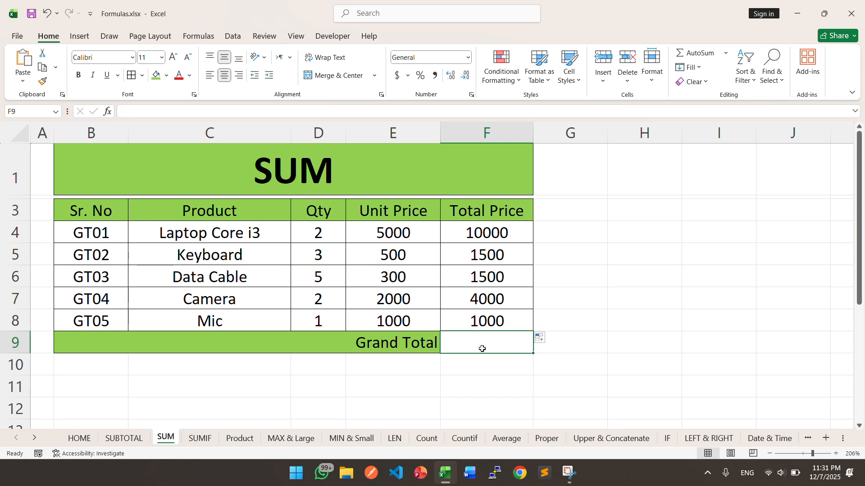
pyautogui.write('=')
pyautogui.moveTo(495, 234); pyautogui.dragTo(516, 238)
pyautogui.write('+')
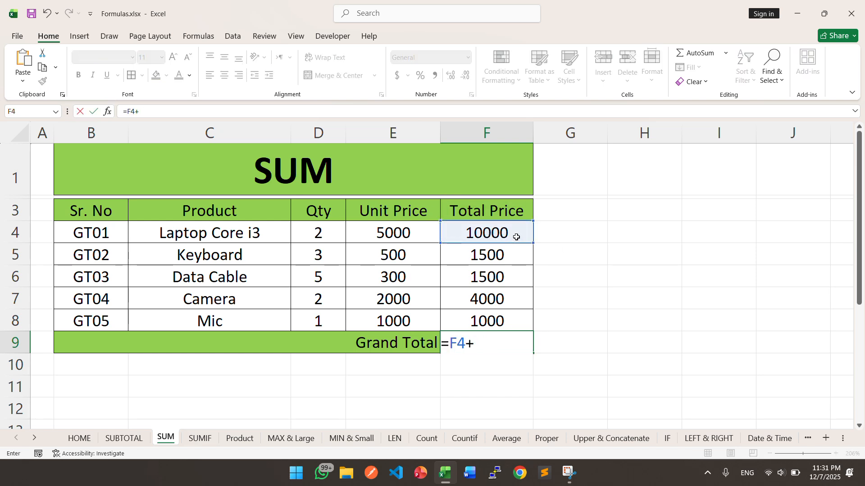
pyautogui.click(505, 256)
pyautogui.write('+')
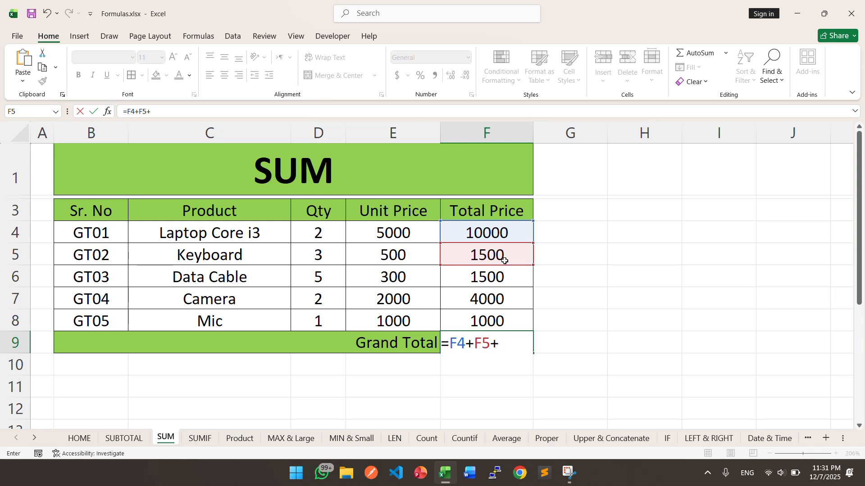
pyautogui.click(507, 283)
pyautogui.write('+')
pyautogui.click(503, 303)
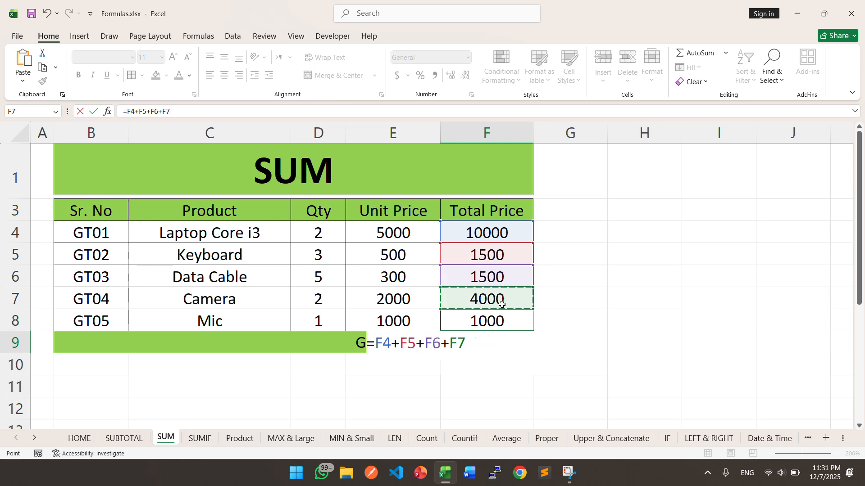
pyautogui.write('+')
pyautogui.click(501, 320)
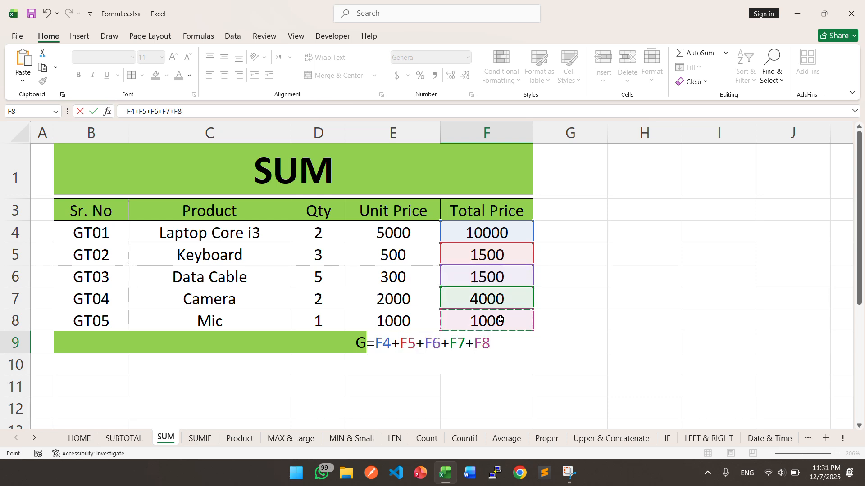
pyautogui.press('Return')
# - Review the Total Price range F4:F8, then clear the addition formula from the Grand Total cell F9
pyautogui.click(499, 335)
pyautogui.click(493, 241)
pyautogui.moveTo(494, 243); pyautogui.dragTo(492, 318)
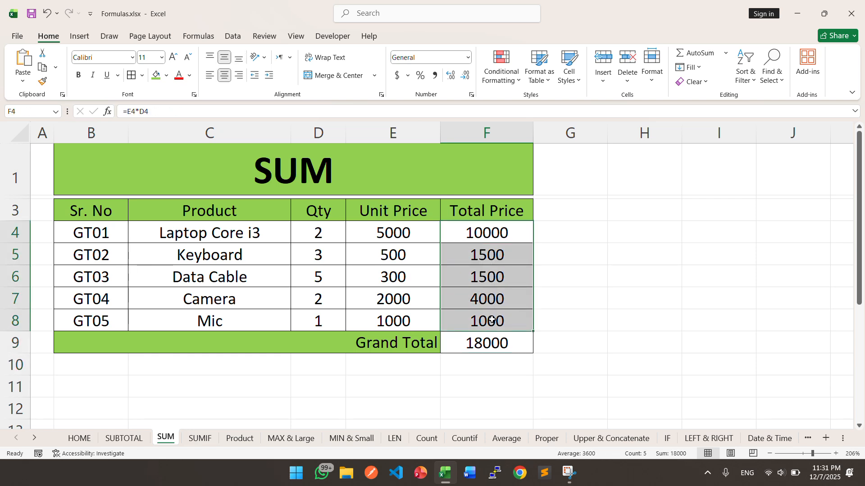
pyautogui.click(496, 341)
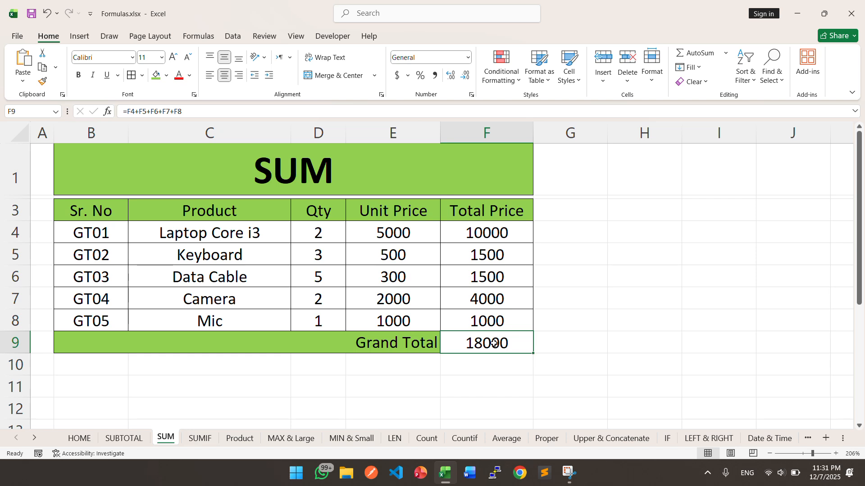
pyautogui.press('Delete')
# - Enter =SUM(F4:F8) in the Grand Total cell F9 and review the summed range
pyautogui.click(490, 402)
pyautogui.click(498, 323)
pyautogui.click(490, 345)
pyautogui.doubleClick(489, 346)
pyautogui.write('=sum')
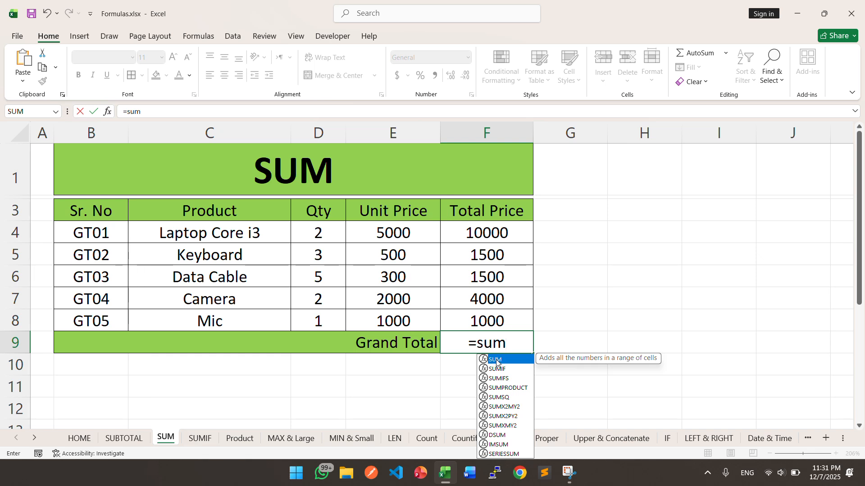
pyautogui.doubleClick(497, 360)
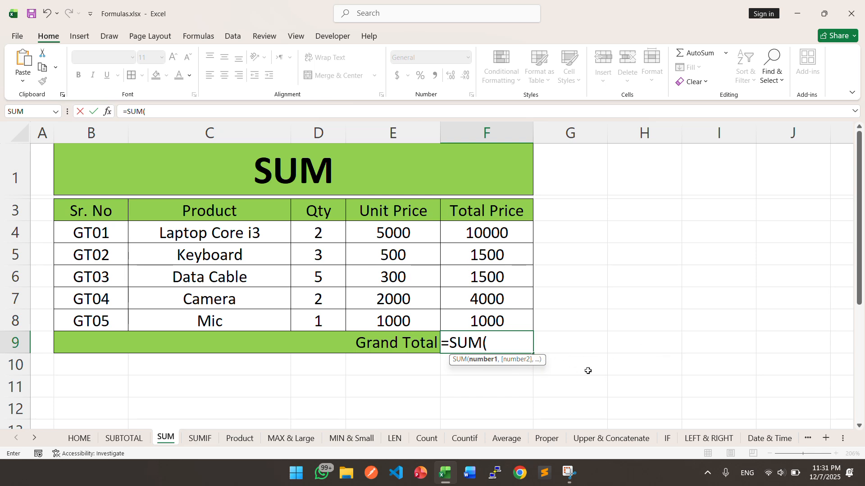
pyautogui.moveTo(477, 235); pyautogui.dragTo(475, 319)
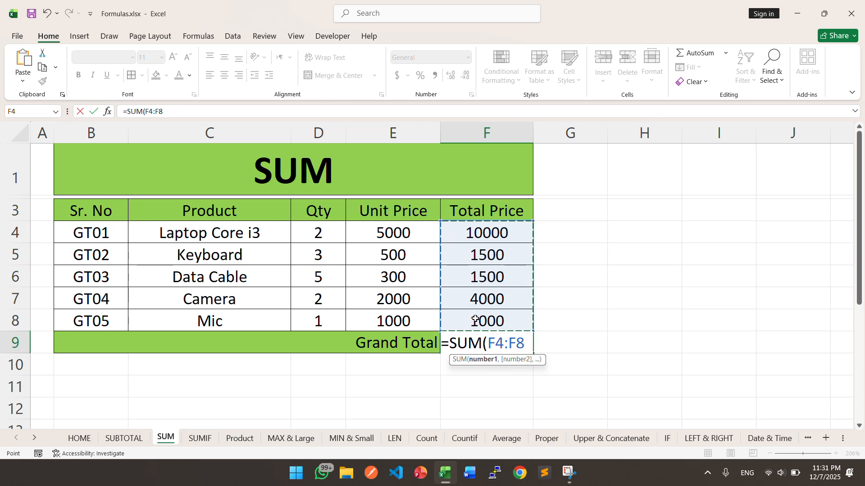
pyautogui.write(')')
pyautogui.press('Return')
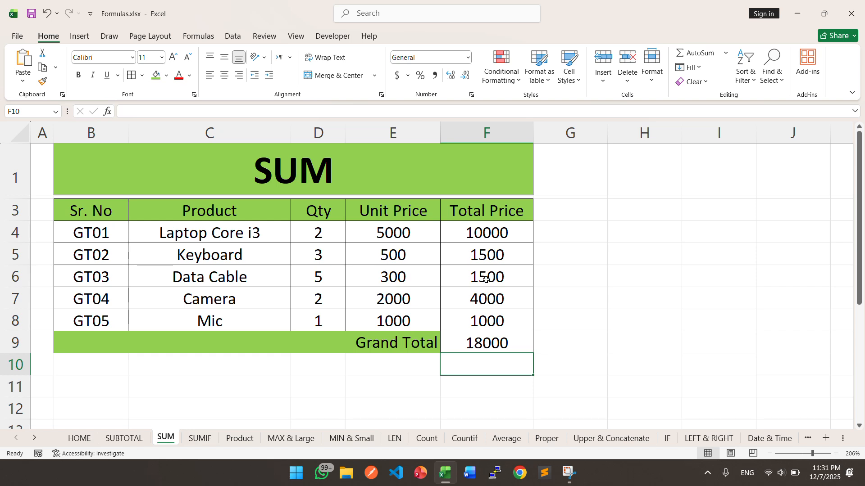
pyautogui.moveTo(484, 326); pyautogui.dragTo(485, 235)
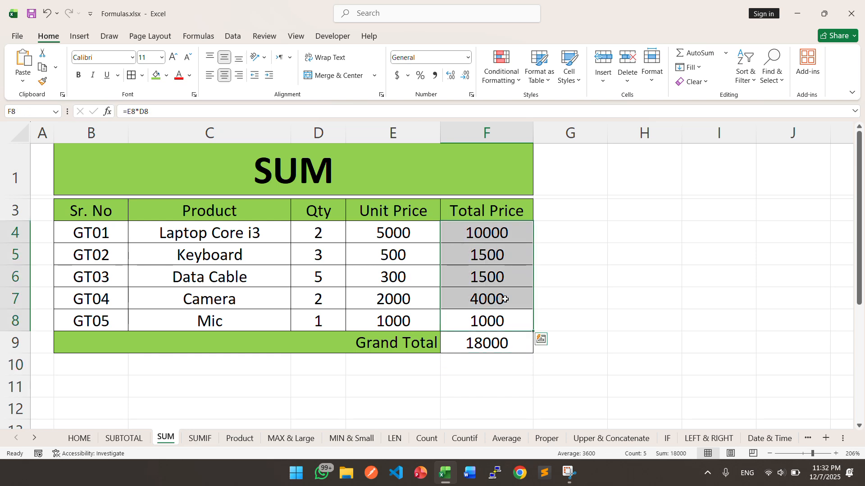
pyautogui.click(493, 386)
pyautogui.click(492, 349)
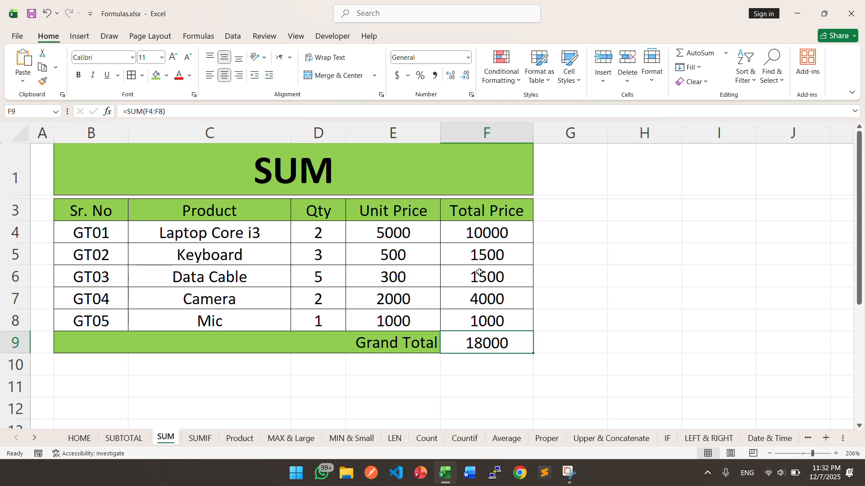
# - Open the SUMIF sheet and examine the Product range D4:D8 and the Total Price range G4:G8
pyautogui.click(200, 439)
pyautogui.click(479, 396)
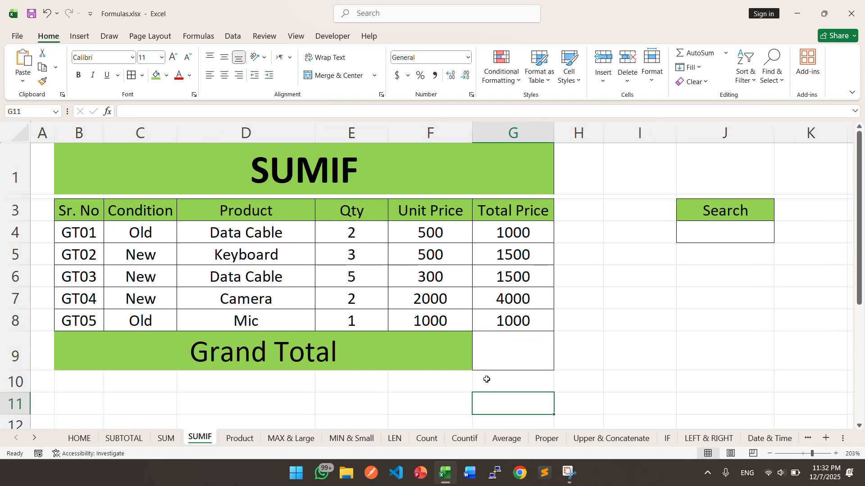
pyautogui.click(507, 353)
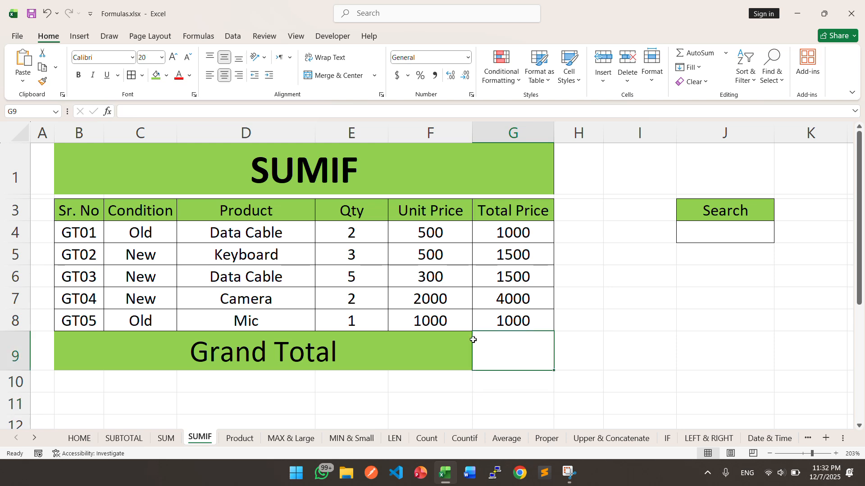
pyautogui.moveTo(239, 232); pyautogui.dragTo(428, 321)
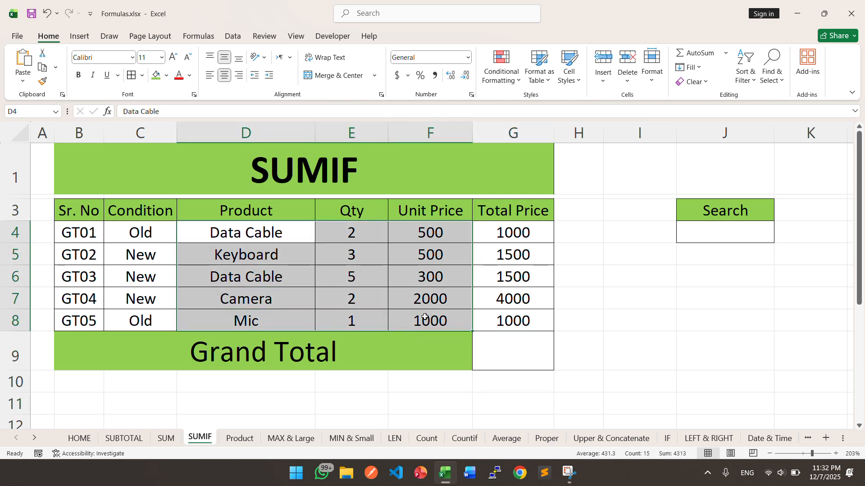
pyautogui.click(227, 281)
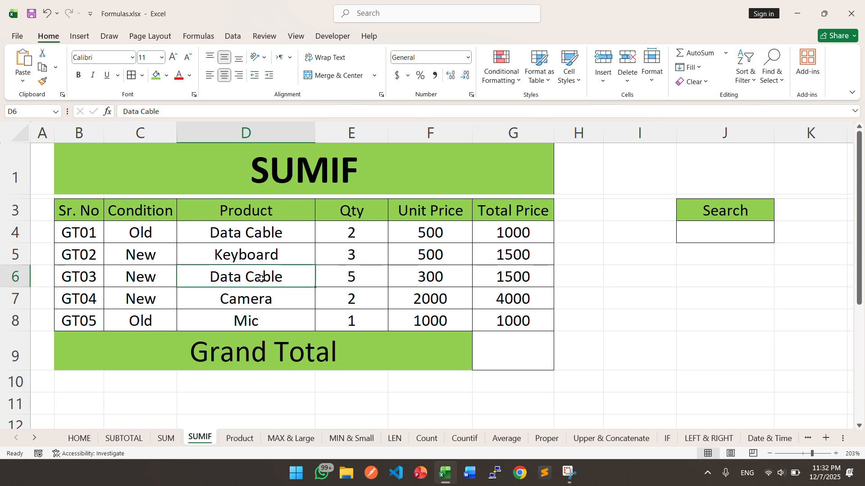
pyautogui.moveTo(268, 230); pyautogui.dragTo(274, 322)
pyautogui.moveTo(504, 237); pyautogui.dragTo(511, 320)
# - Enter =SUMIF(D4:D8,"Data Cable",G4:G8) in the Grand Total cell G9 and review the Data Cable rows' total prices
pyautogui.click(512, 354)
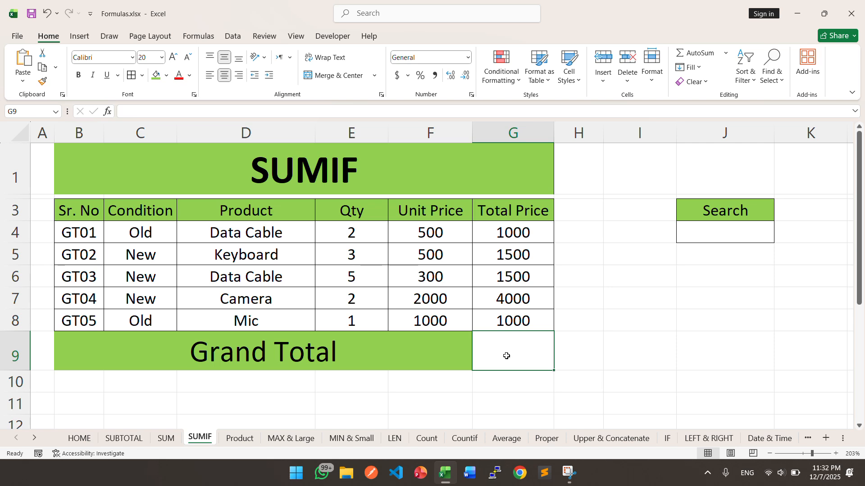
pyautogui.write('=')
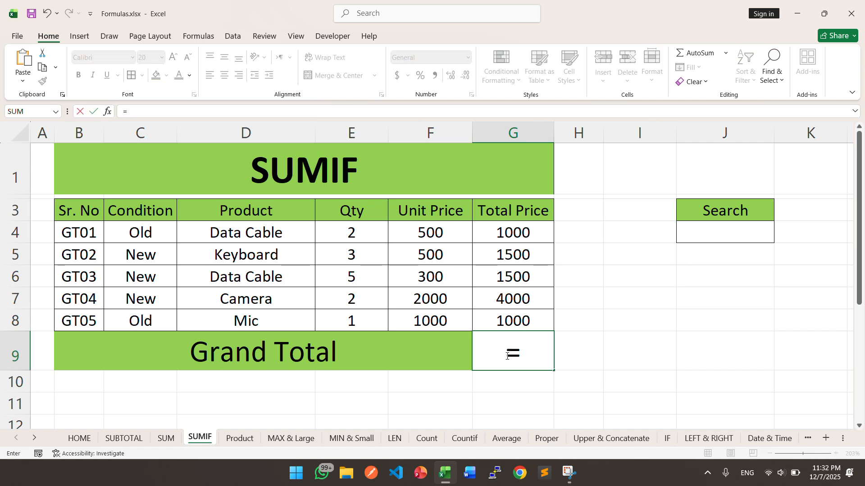
pyautogui.write('sumif')
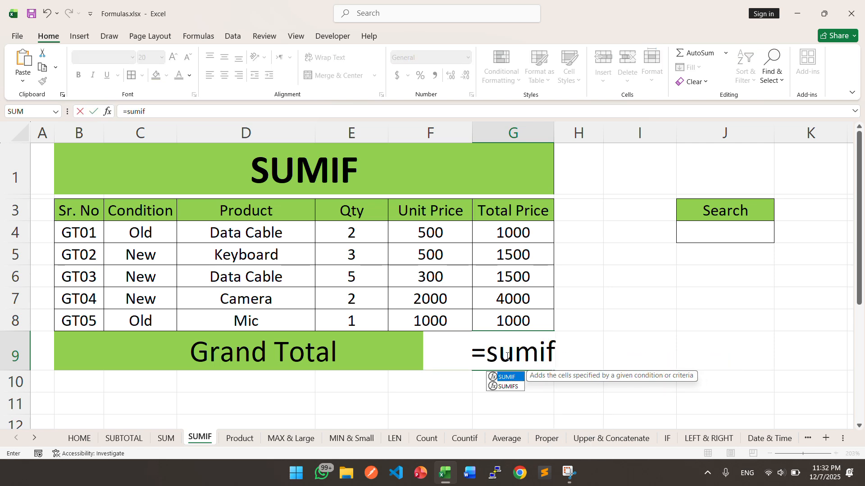
pyautogui.press('Tab')
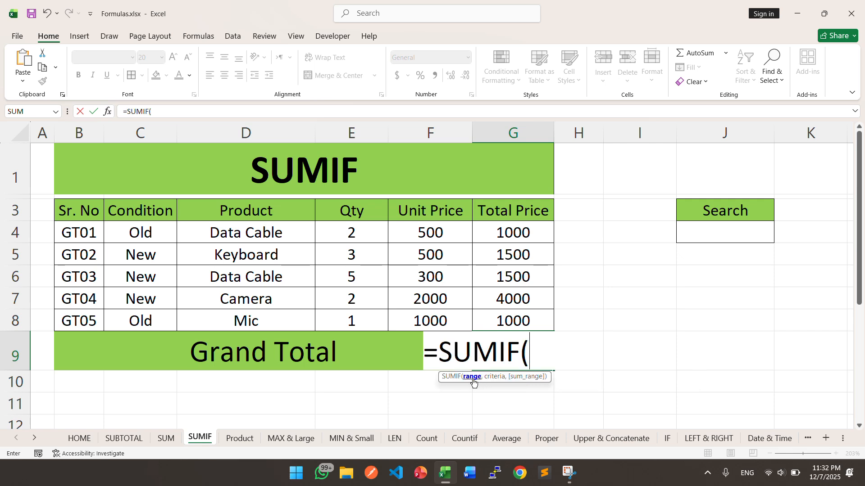
pyautogui.moveTo(266, 235); pyautogui.dragTo(275, 324)
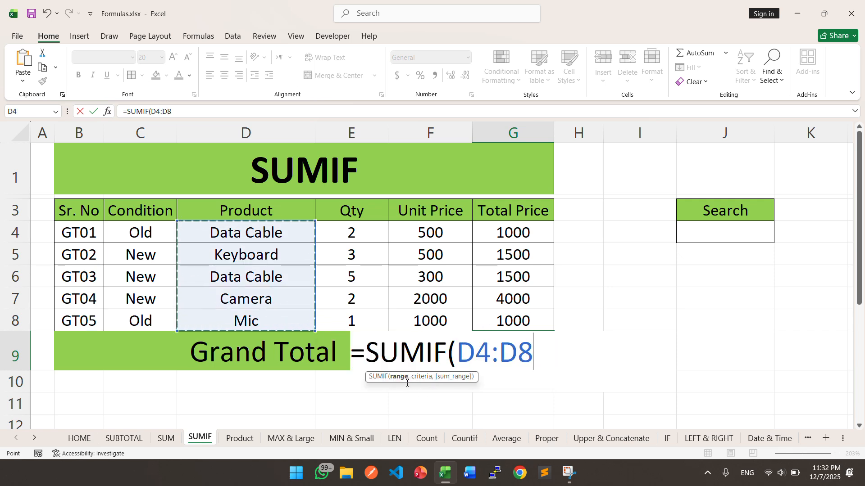
pyautogui.write(',')
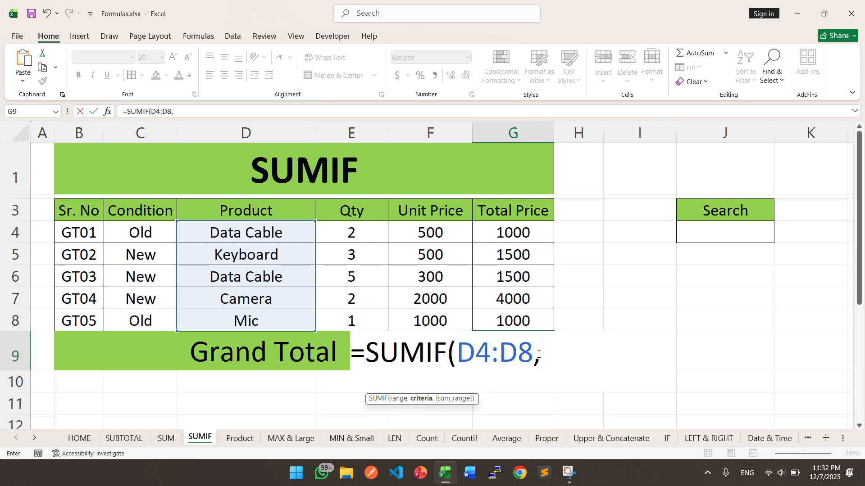
pyautogui.write('"Data')
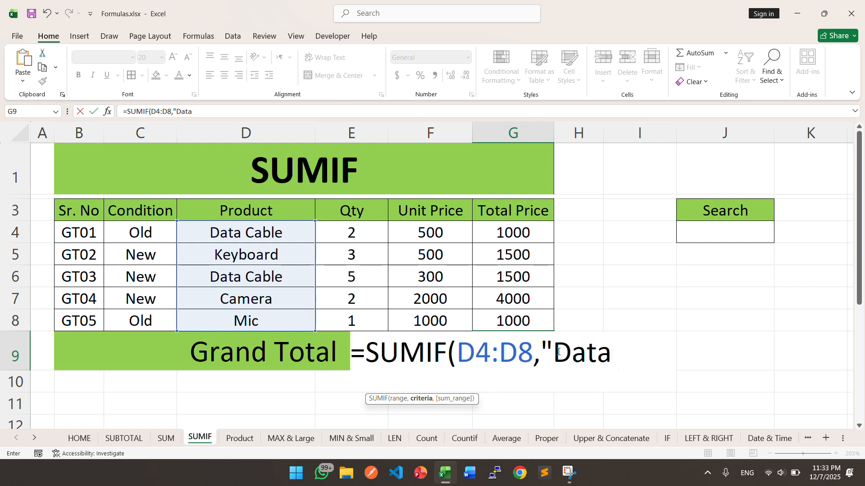
pyautogui.write(' Cable')
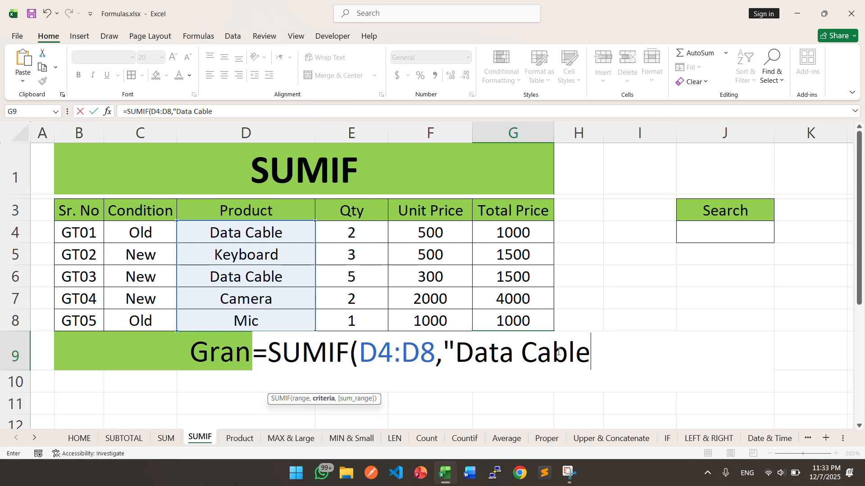
pyautogui.write('"')
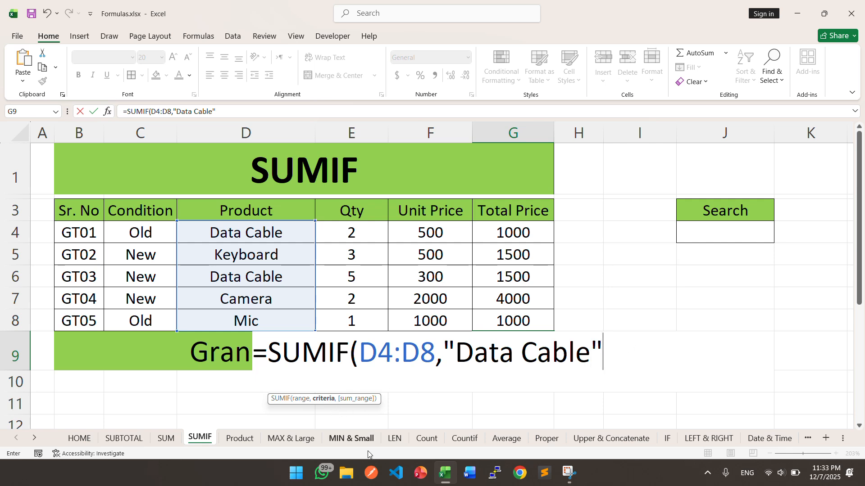
pyautogui.write(',')
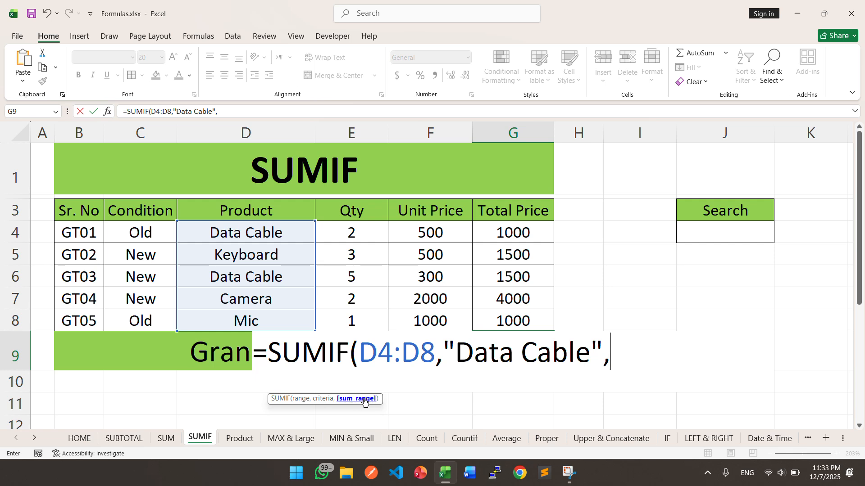
pyautogui.moveTo(499, 233); pyautogui.dragTo(493, 319)
pyautogui.write(')')
pyautogui.press('Return')
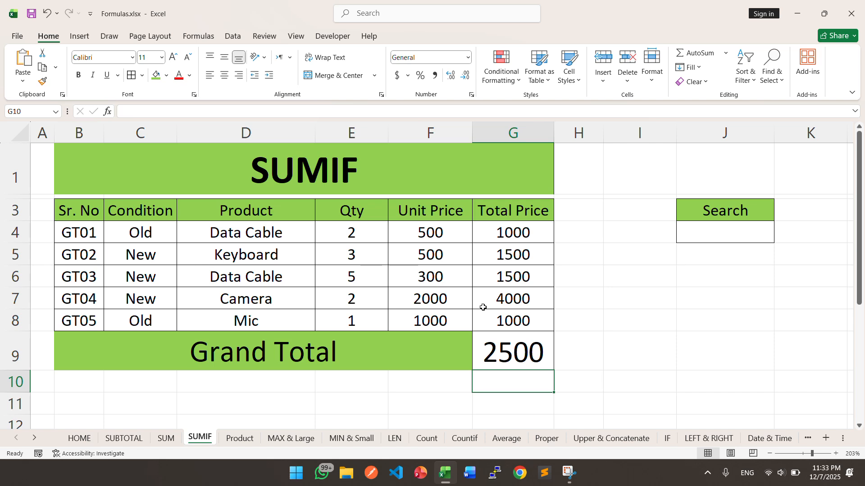
pyautogui.click(241, 232)
pyautogui.click(498, 233)
pyautogui.click(519, 282)
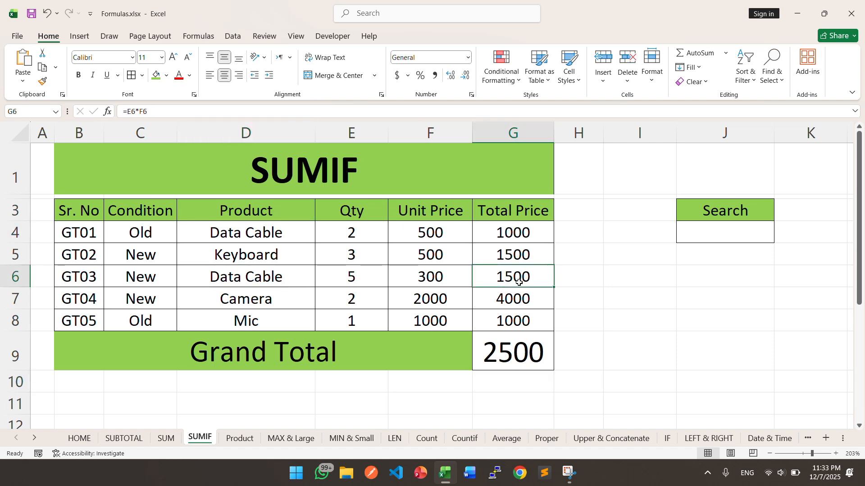
# - Replace the Grand Total formula in G9 with =SUMIF(D4:D8,J4,G4:G8), using the Search cell as the criterion
pyautogui.click(508, 349)
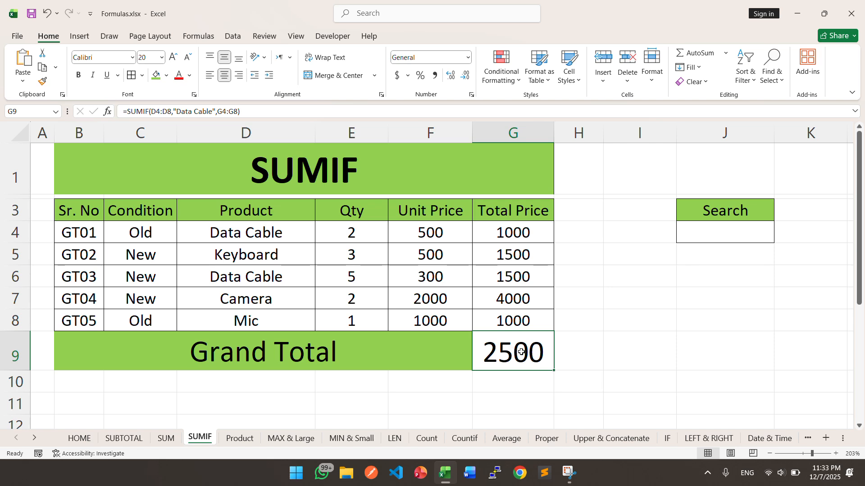
pyautogui.press('Delete')
pyautogui.write('=sumif')
pyautogui.press('Tab')
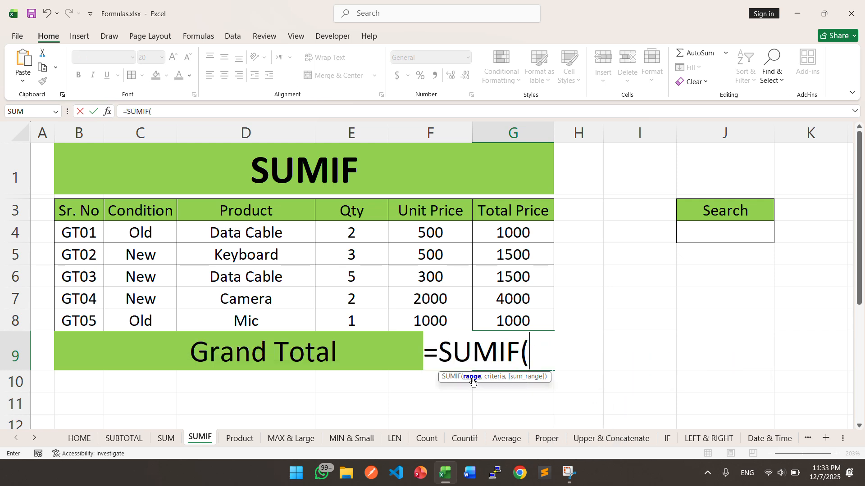
pyautogui.moveTo(277, 234); pyautogui.dragTo(266, 317)
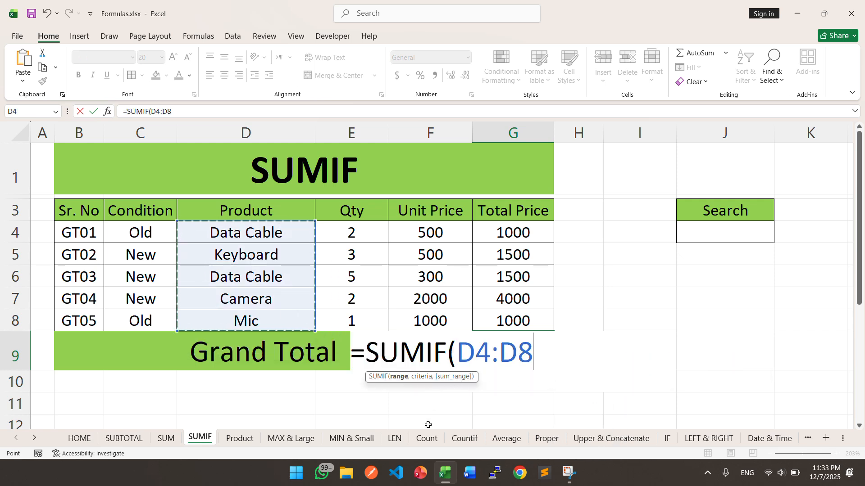
pyautogui.write(',')
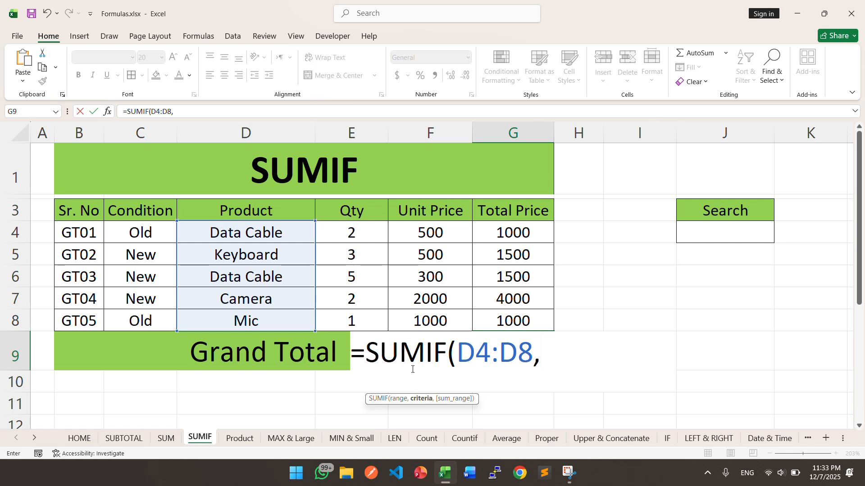
pyautogui.click(734, 240)
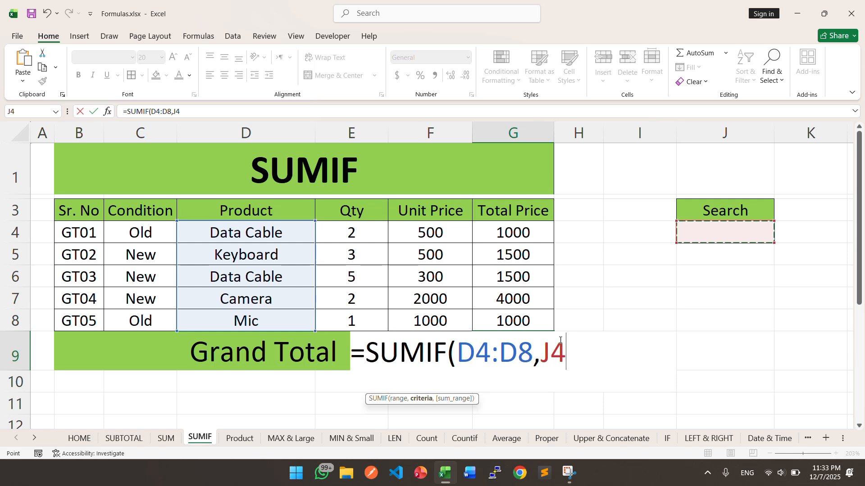
pyautogui.write(',')
pyautogui.moveTo(516, 231); pyautogui.dragTo(512, 321)
pyautogui.write(')')
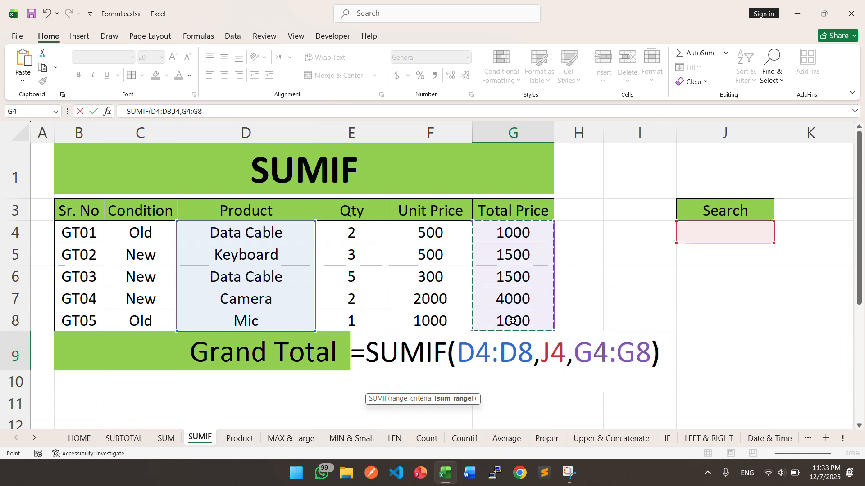
pyautogui.press('Return')
pyautogui.click(505, 351)
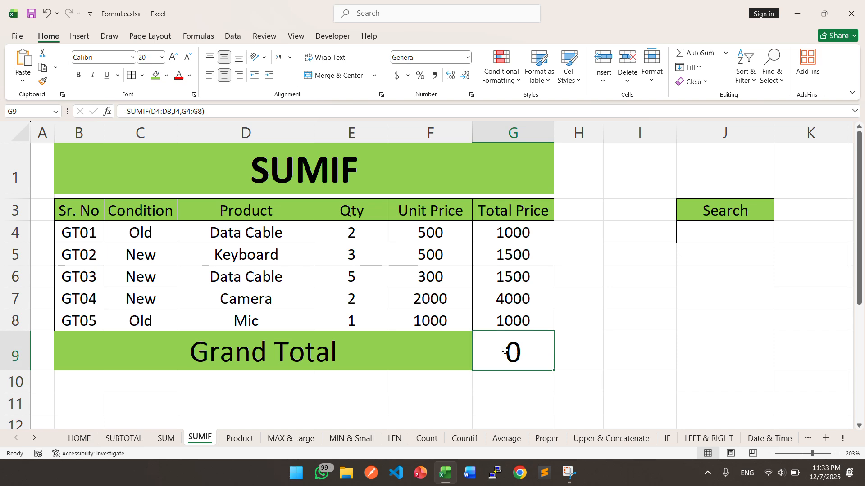
# - Enter mic as the product criterion in the Search cell J4
pyautogui.click(727, 234)
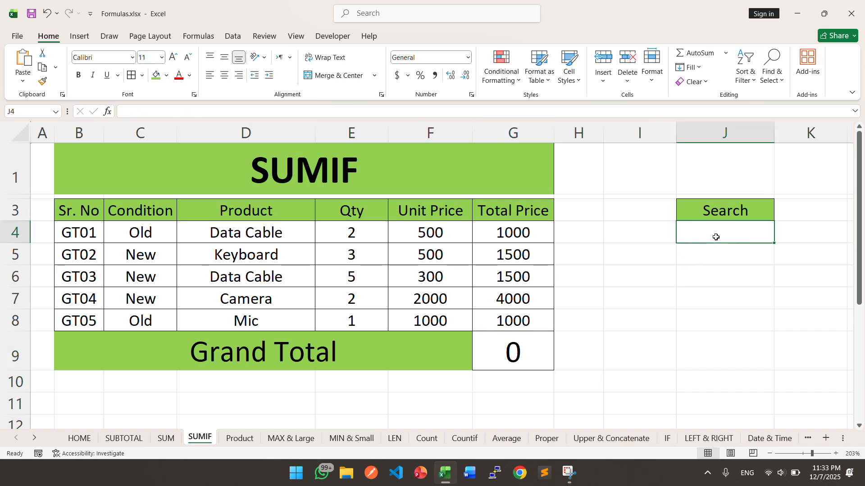
pyautogui.write('Mi')
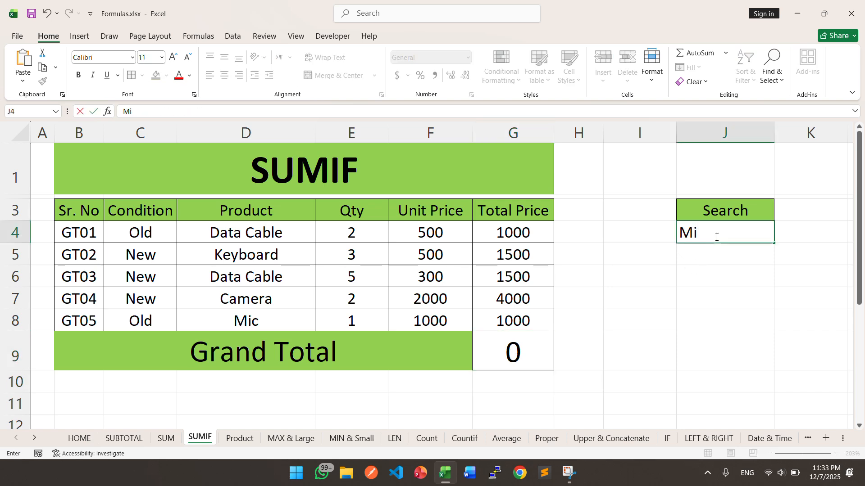
pyautogui.write('c')
pyautogui.press('Return')
pyautogui.click(716, 237)
pyautogui.write('mic')
pyautogui.press('Return')
# - Change the product criterion in the Search cell J4 to data cable
pyautogui.click(716, 237)
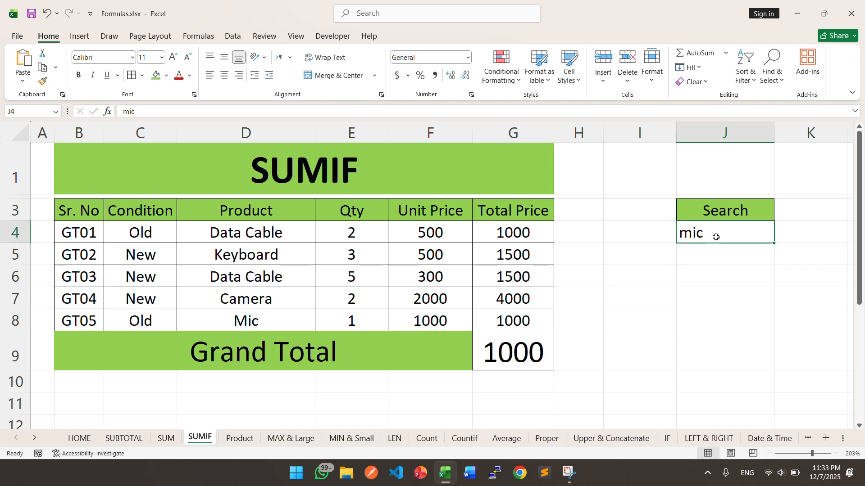
pyautogui.write('data cable')
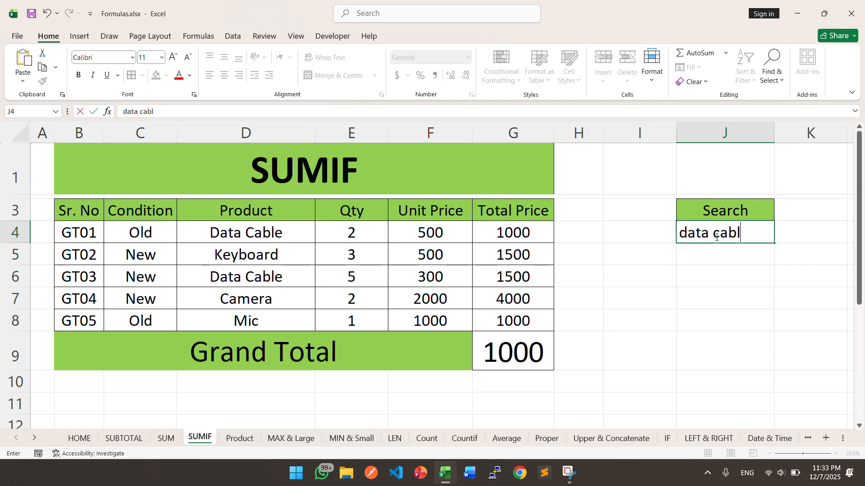
pyautogui.press('Return')
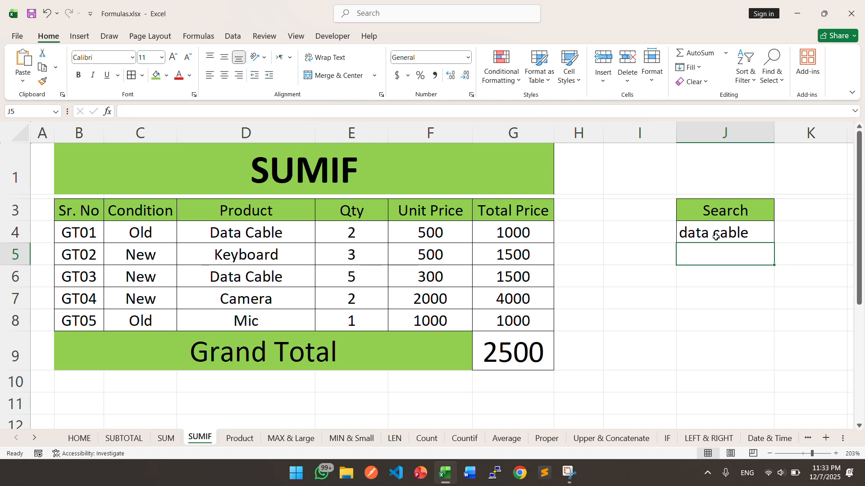
# - Set the Search cell J4 to keyboard and compare the Grand Total with the Keyboard row D5:G5
pyautogui.click(741, 231)
pyautogui.write('keyboard')
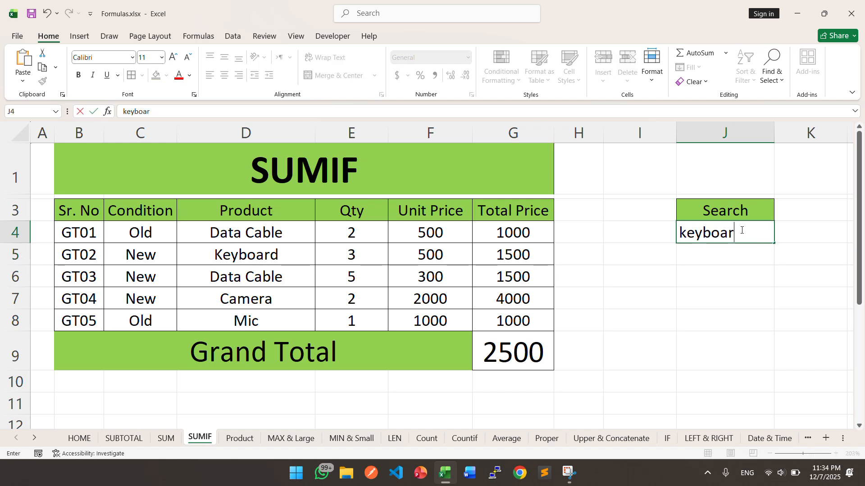
pyautogui.press('Return')
pyautogui.click(514, 349)
pyautogui.moveTo(243, 253); pyautogui.dragTo(502, 253)
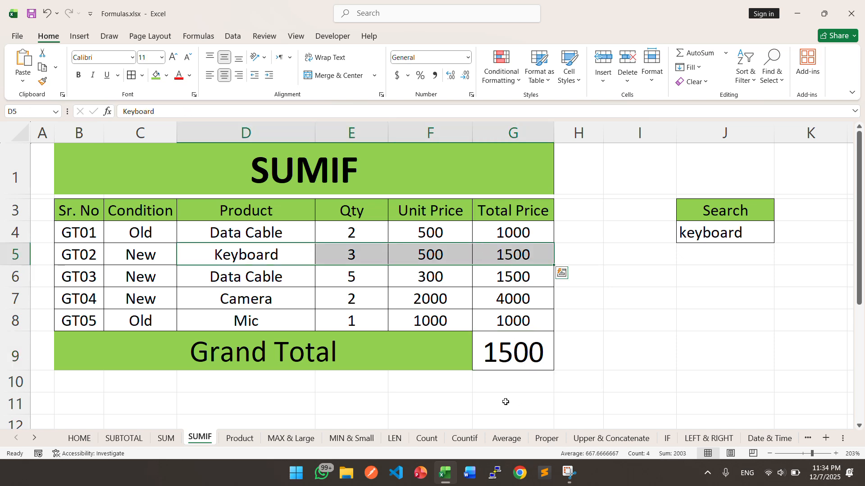
pyautogui.click(444, 408)
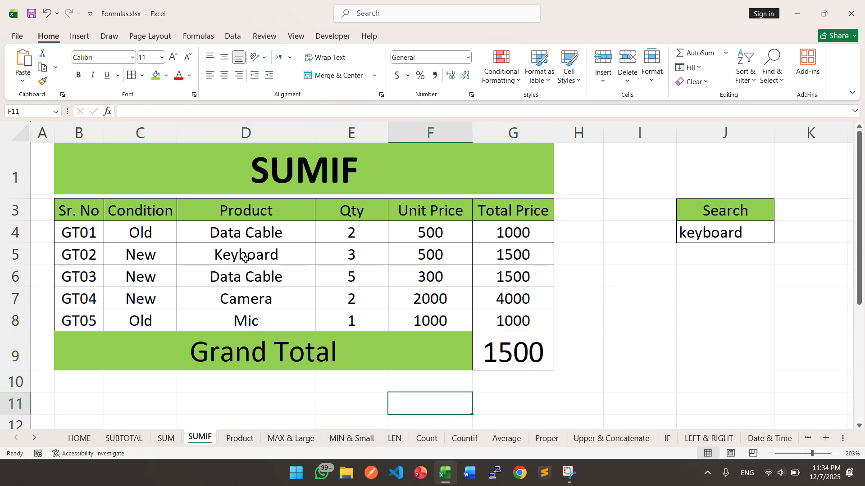
# - Extend the sheet's heading in row 1 to read SUMIF & SUMIFS
pyautogui.doubleClick(380, 170)
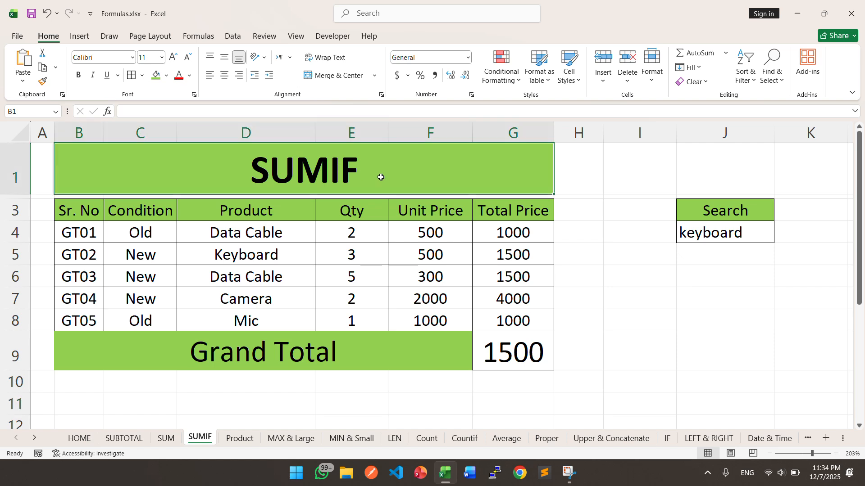
pyautogui.write('& SUMIF')
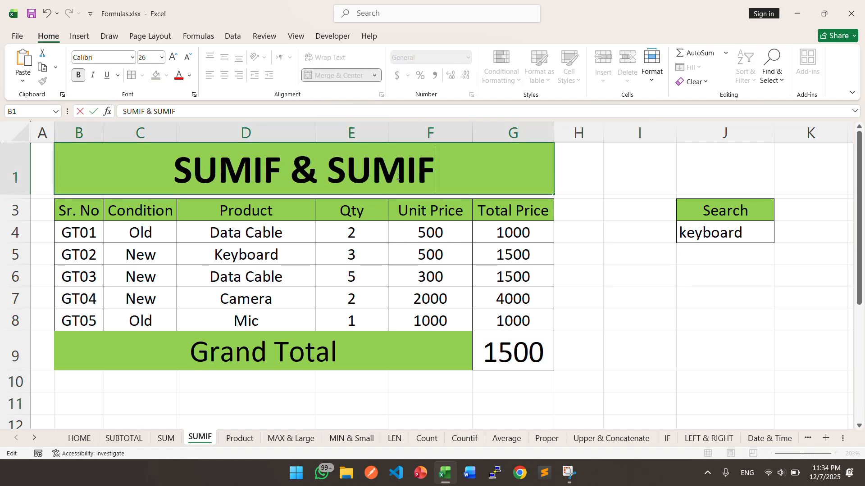
pyautogui.write('S')
pyautogui.press('Return')
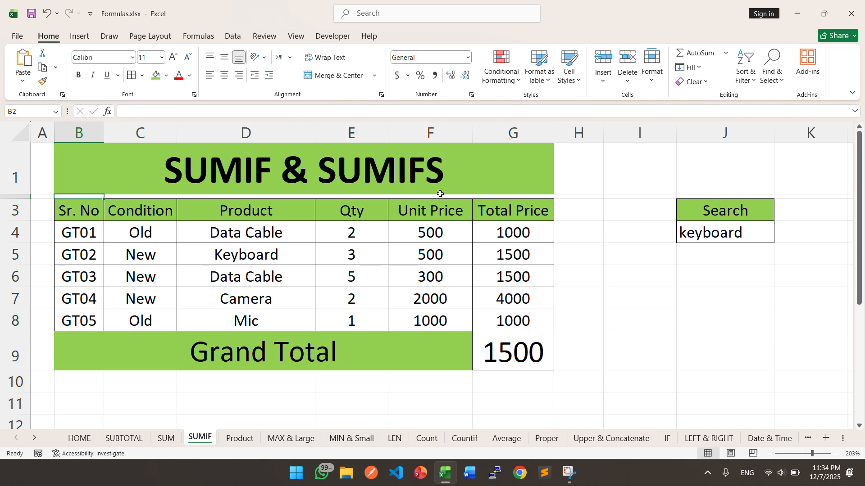
# - Clear the existing Grand Total formula from cell G9
pyautogui.click(583, 355)
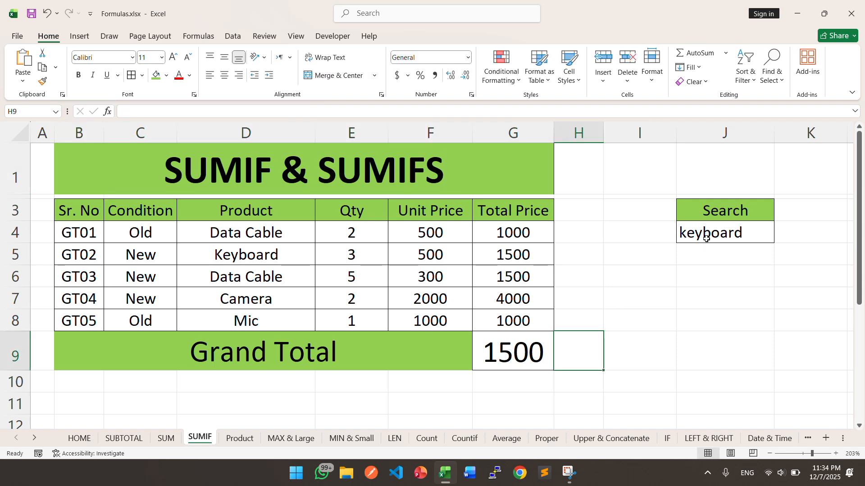
pyautogui.click(657, 251)
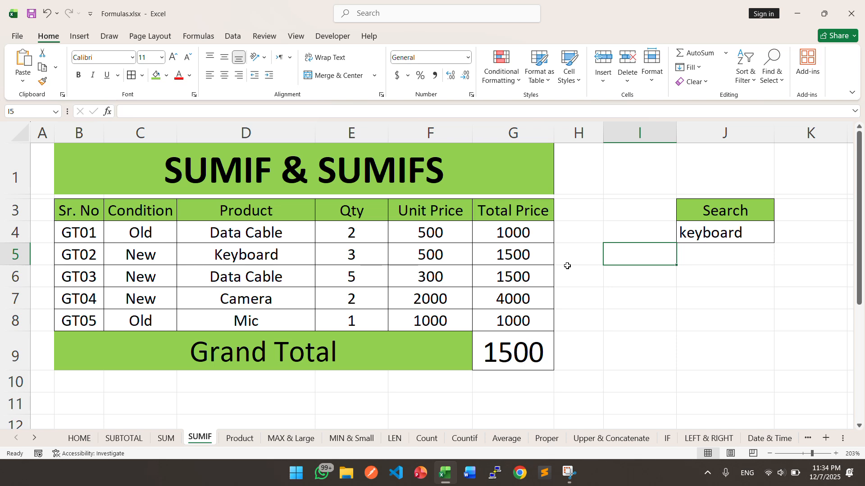
pyautogui.click(509, 366)
pyautogui.press('Delete')
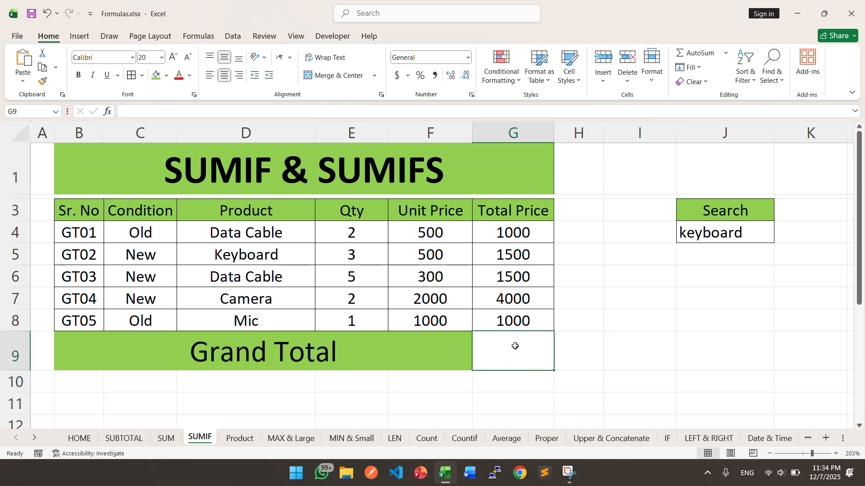
# - Start a SUMIFS formula in Grand Total cell G9 with the Total Price range G4:G8 as the sum range
pyautogui.write('=sumif')
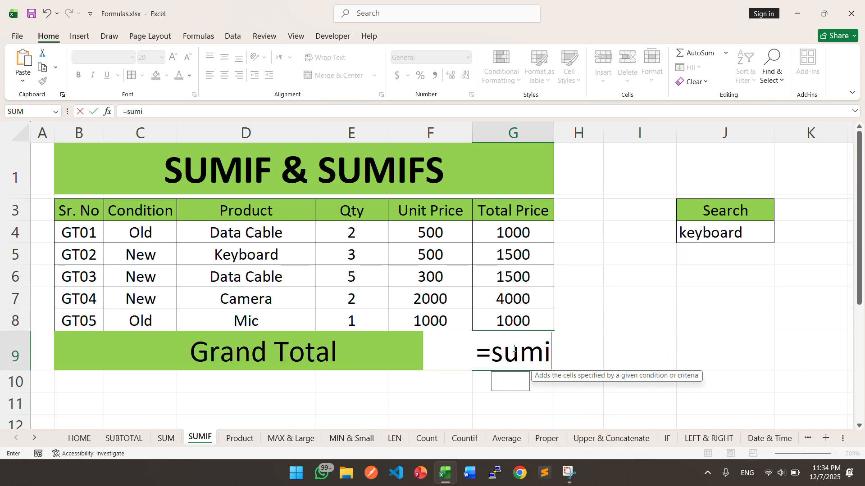
pyautogui.press('Tab')
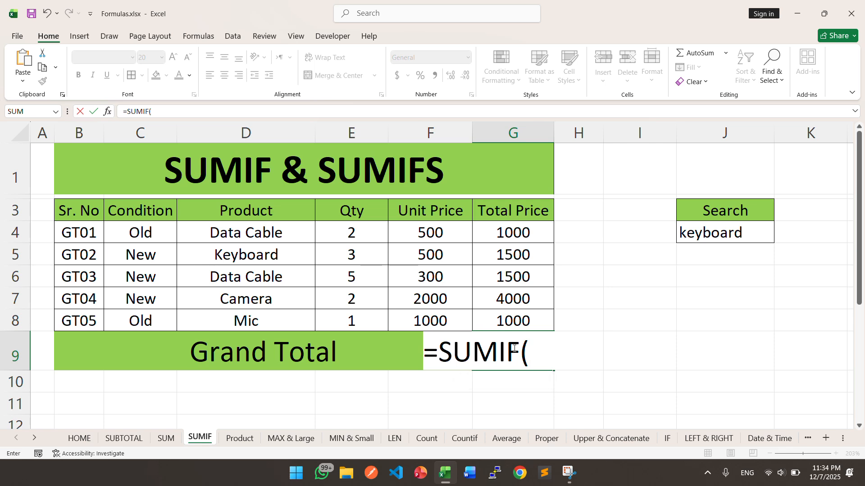
pyautogui.press('BackSpace')
pyautogui.write('S')
pyautogui.press('Tab')
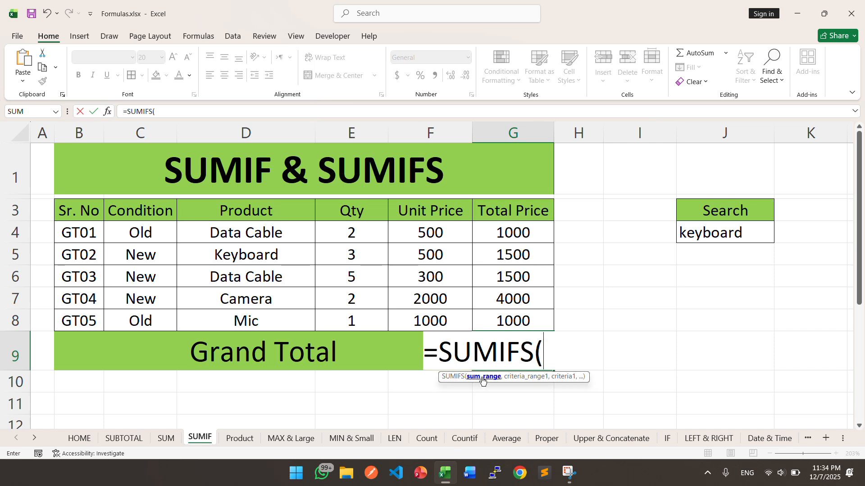
pyautogui.moveTo(513, 227); pyautogui.dragTo(514, 314)
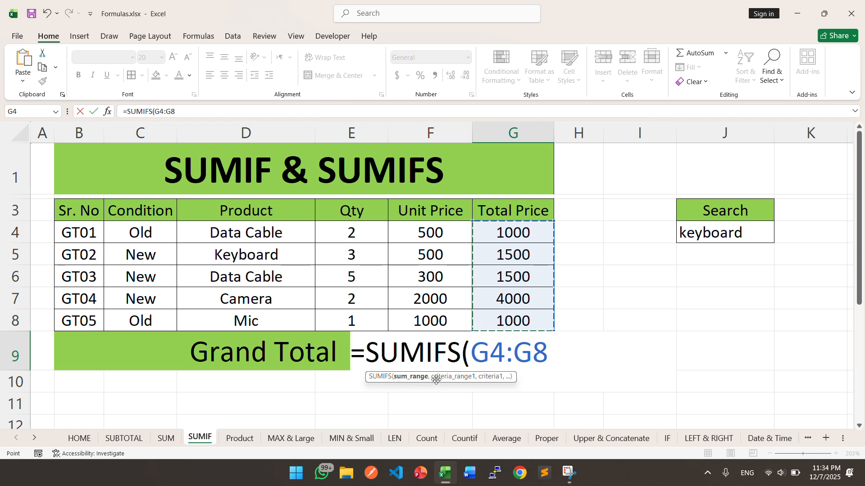
pyautogui.write(',')
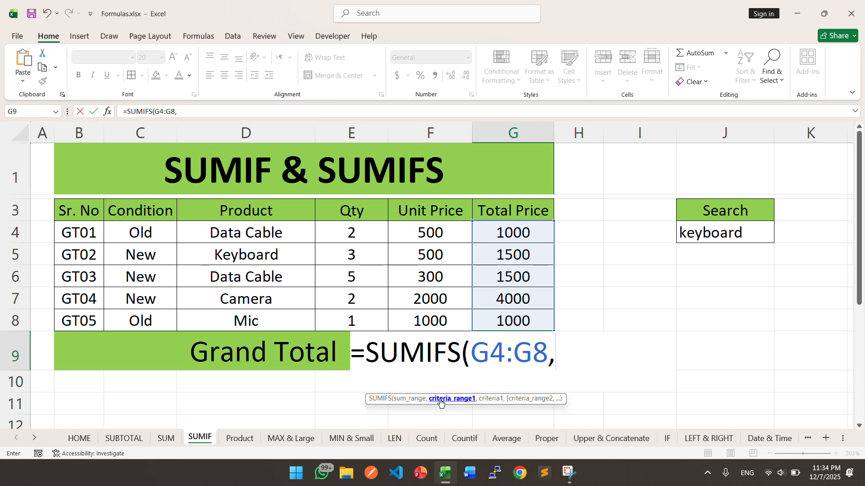
# - Add the Condition range C4:C8 with cell I4 as the first range and criterion of the SUMIFS formula
pyautogui.moveTo(140, 233); pyautogui.dragTo(142, 321)
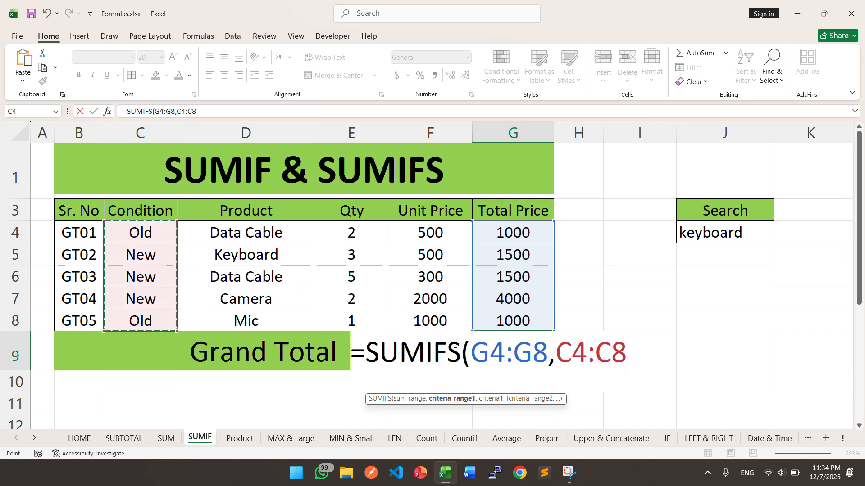
pyautogui.write(',')
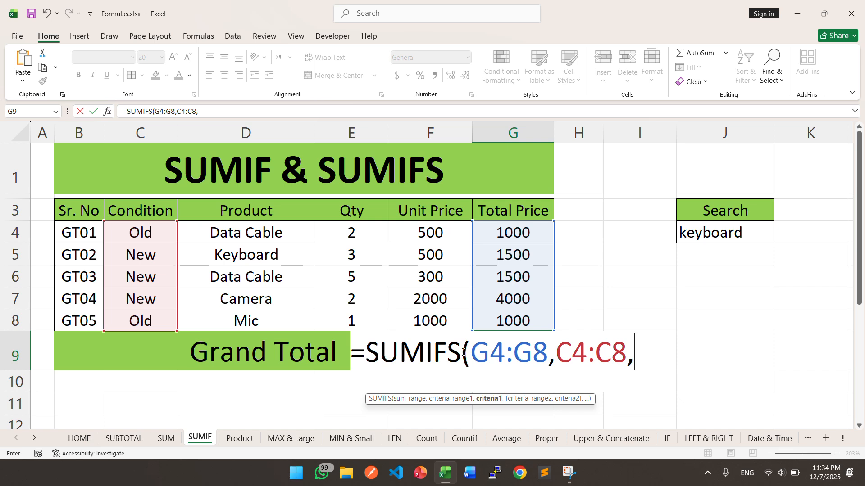
pyautogui.click(633, 232)
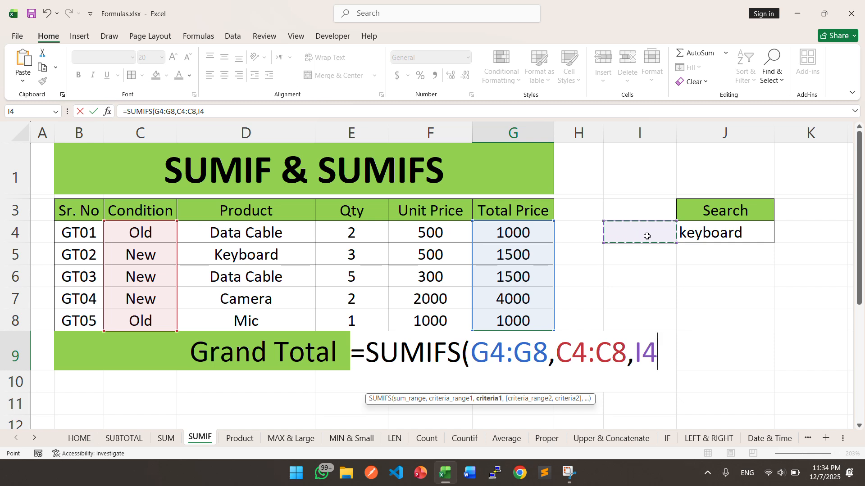
pyautogui.write(',')
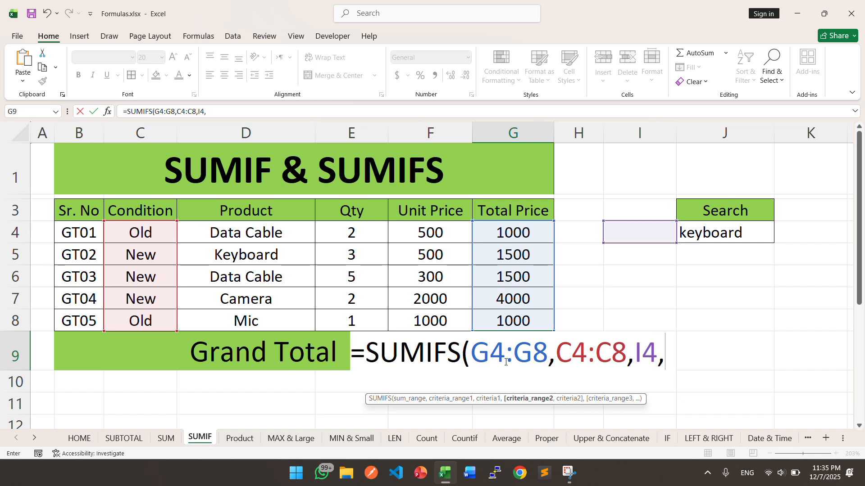
# - Complete the SUMIFS formula with the Product range D4:D8 and Search cell J4 as the second criterion
pyautogui.moveTo(213, 232); pyautogui.dragTo(226, 323)
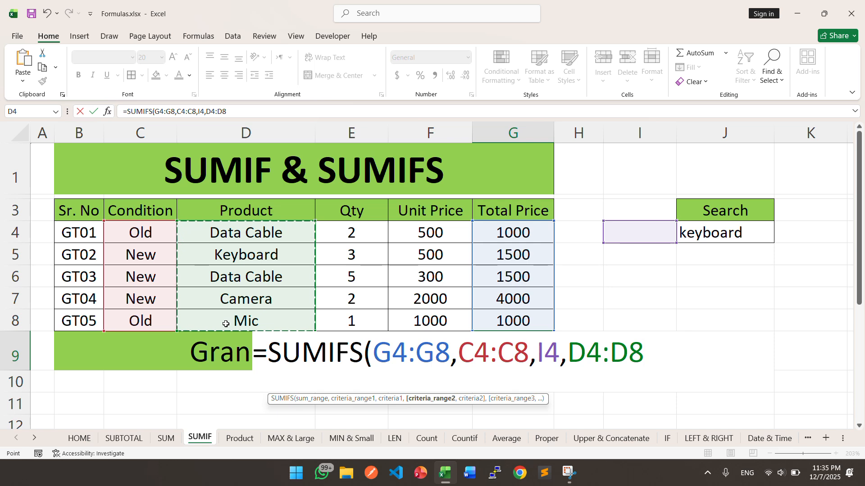
pyautogui.write(',')
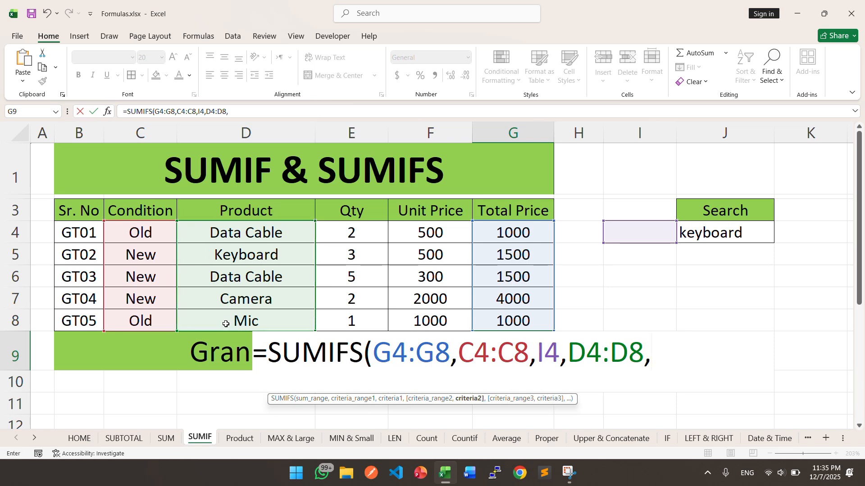
pyautogui.click(705, 231)
pyautogui.write(')')
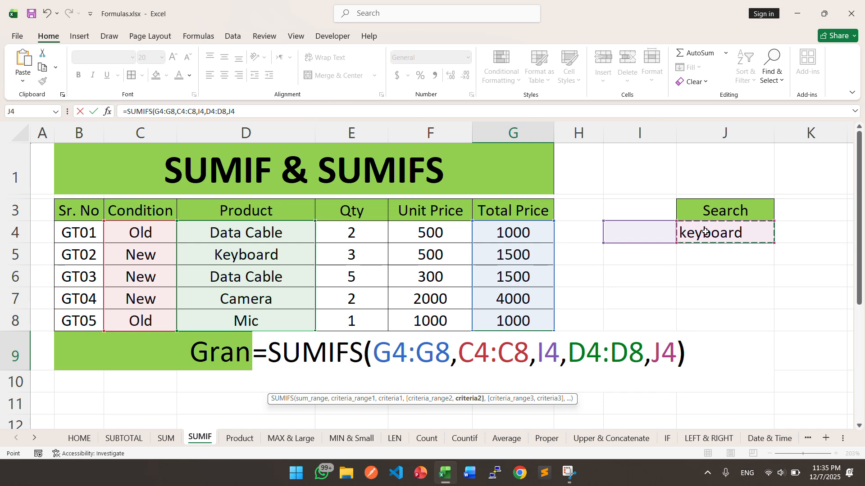
pyautogui.press('Return')
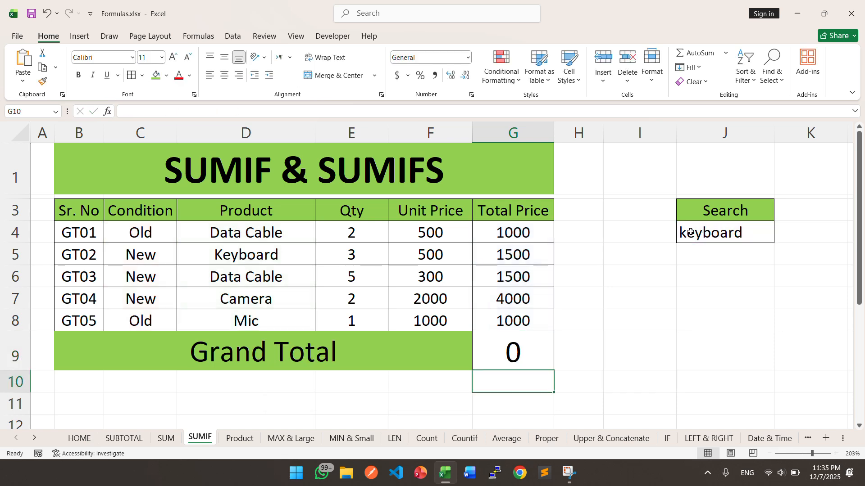
# - Enter new as the condition criterion in cell I4 and compare it with the Condition entries in C5:C7
pyautogui.click(636, 231)
pyautogui.write('new')
pyautogui.press('Return')
pyautogui.click(635, 230)
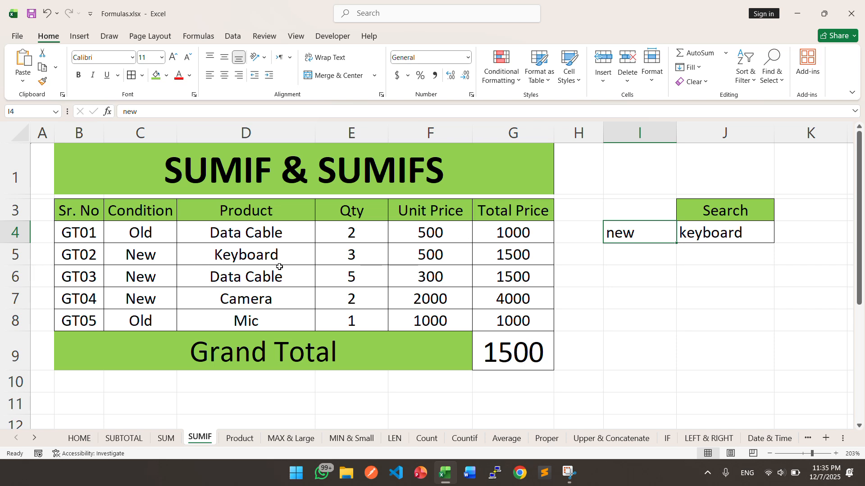
pyautogui.click(145, 256)
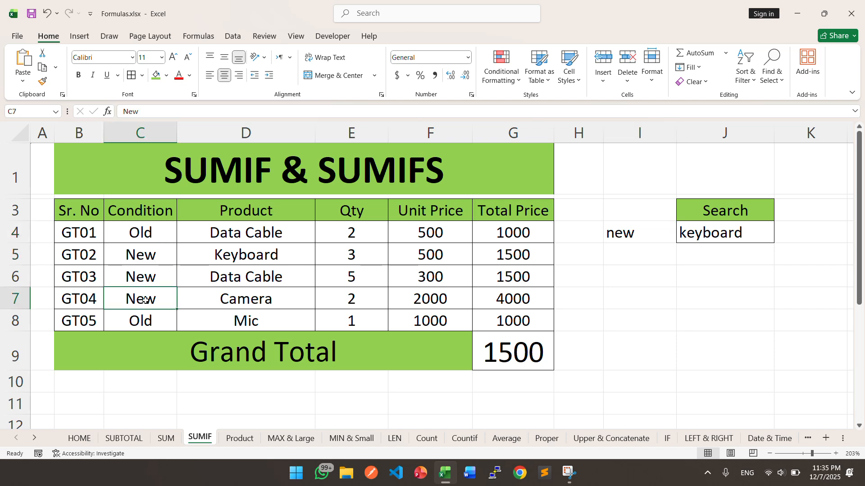
pyautogui.moveTo(141, 299); pyautogui.dragTo(149, 263)
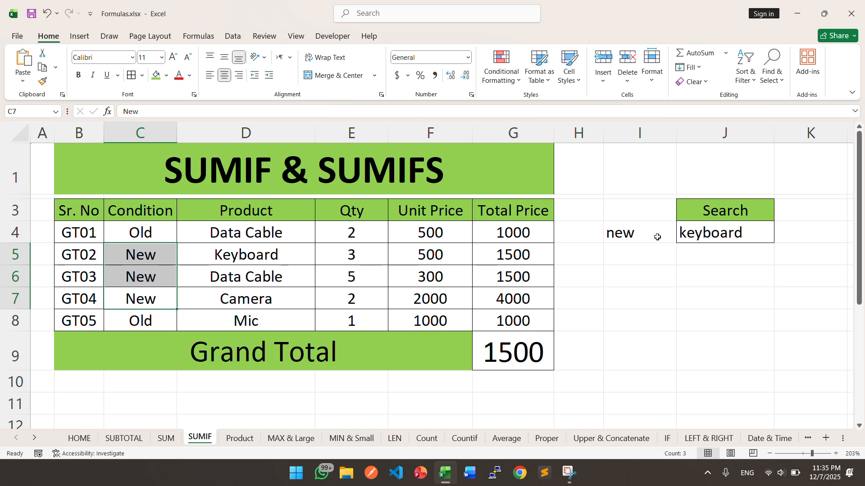
# - Change the product criterion in Search cell J4 to data cable
pyautogui.click(719, 229)
pyautogui.write('data')
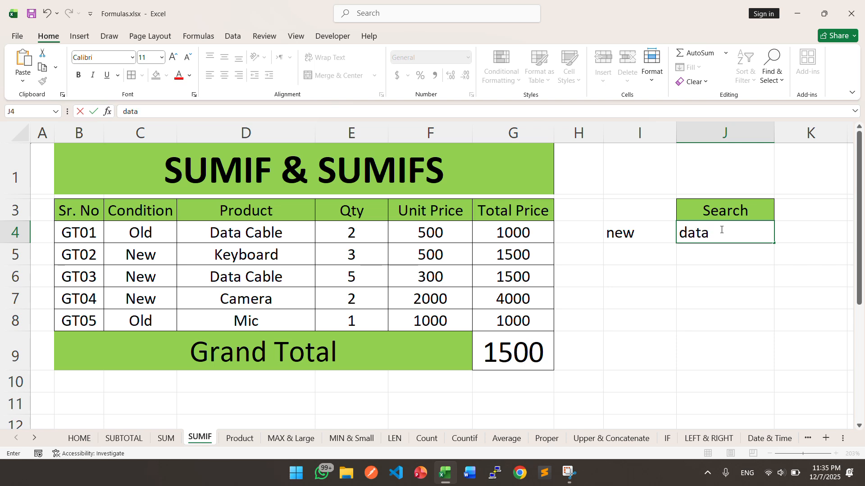
pyautogui.write(' cable')
pyautogui.press('Return')
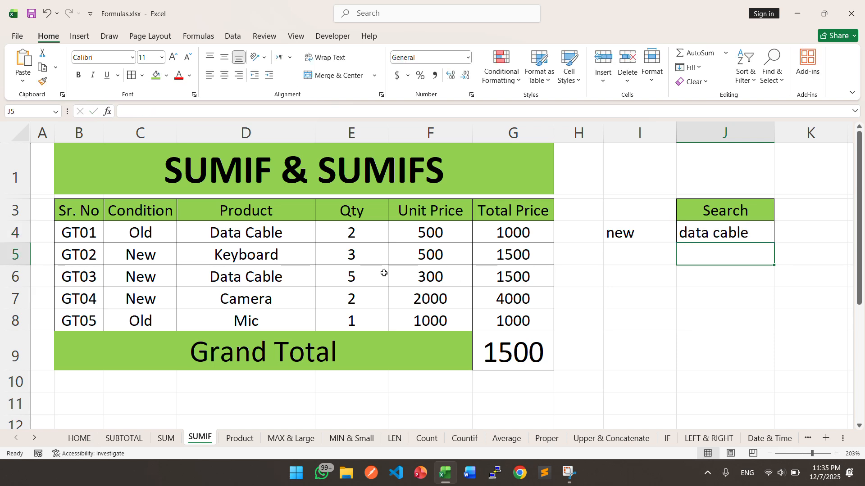
# - Set the new Data Cable's unit price in F6 to 500 and compare the Grand Total with its row C6:G6
pyautogui.click(499, 278)
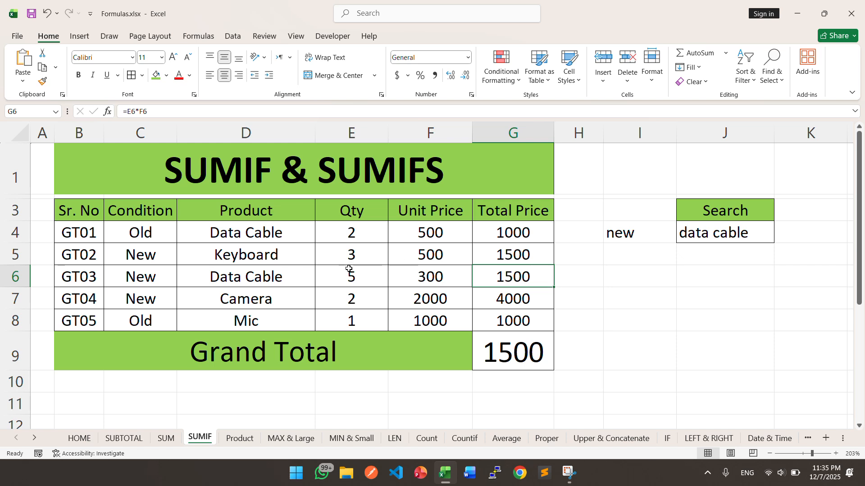
pyautogui.click(421, 277)
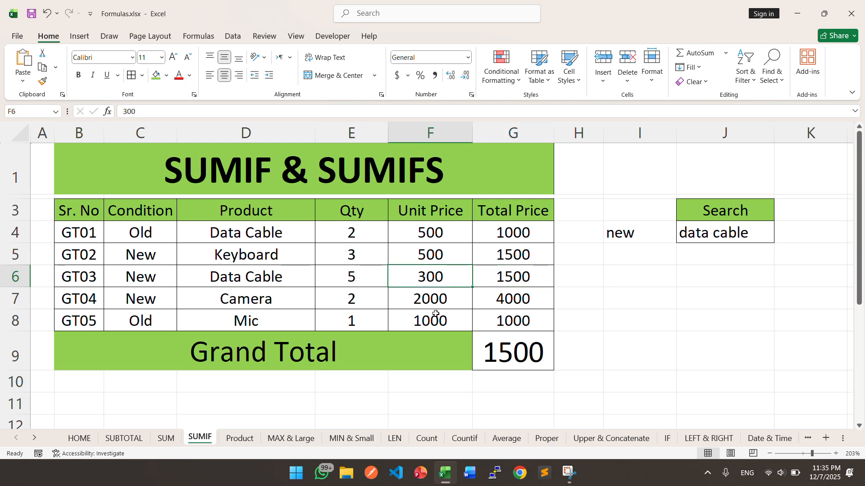
pyautogui.write('500')
pyautogui.press('Return')
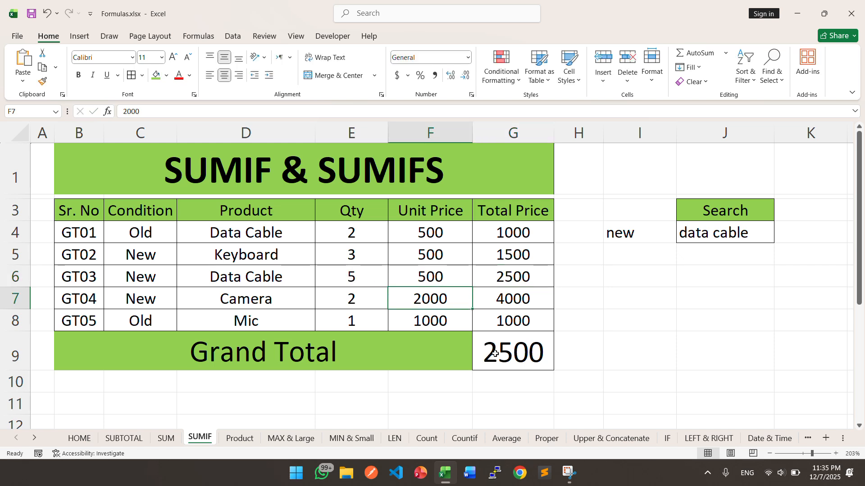
pyautogui.click(519, 342)
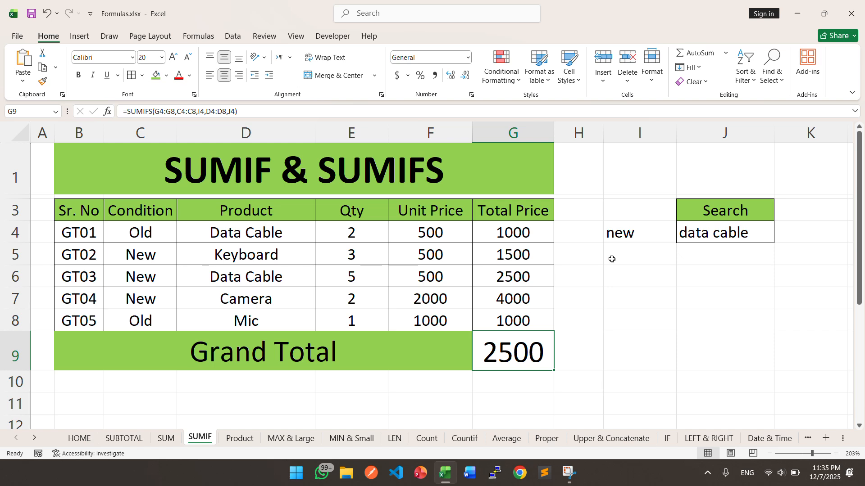
pyautogui.moveTo(155, 278); pyautogui.dragTo(504, 279)
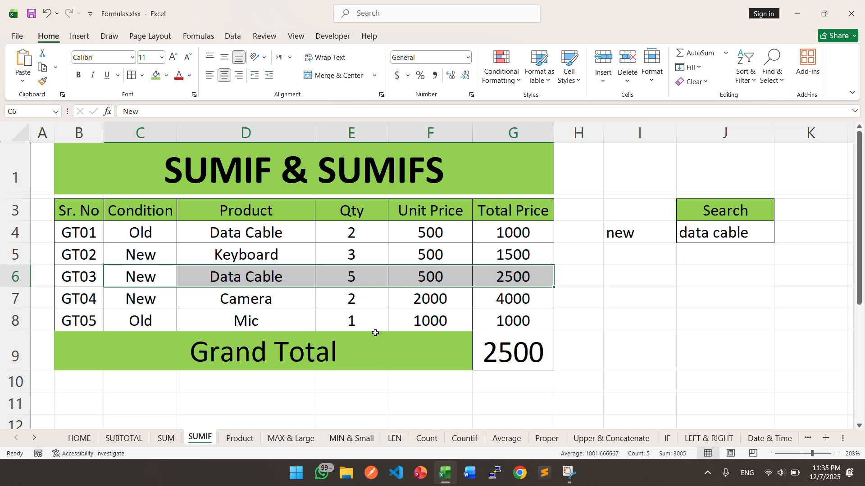
# - Change the condition criterion in I4 to old and compare the Grand Total with the old Data Cable row
pyautogui.click(630, 233)
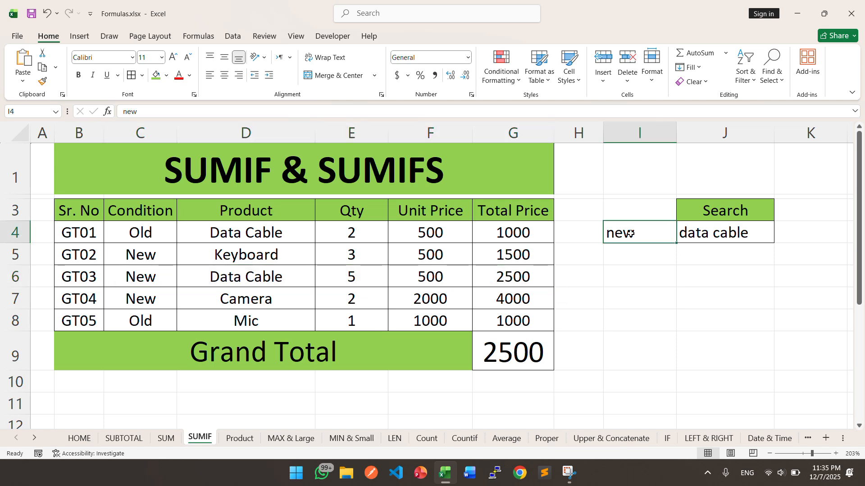
pyautogui.write('old')
pyautogui.press('Return')
pyautogui.moveTo(140, 236); pyautogui.dragTo(264, 235)
pyautogui.click(523, 231)
pyautogui.click(514, 354)
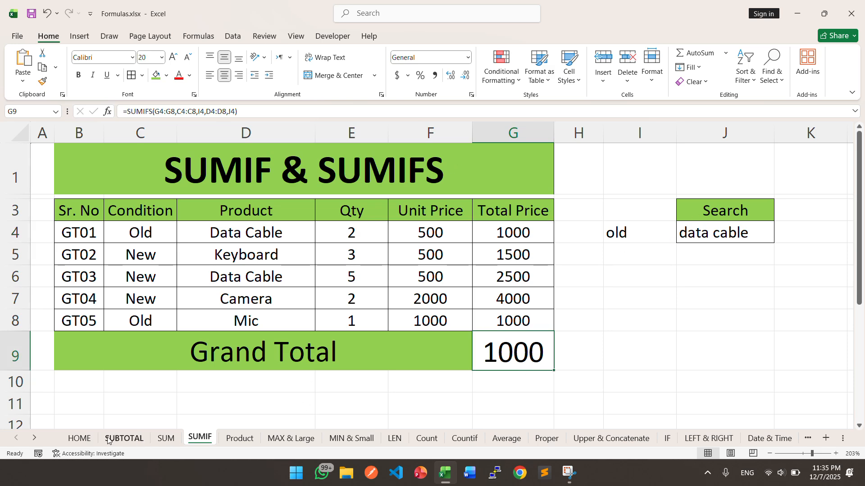
# - On the SUBTOTAL sheet, start a SUBTOTAL formula in the Grand Total cell F10
pyautogui.click(124, 438)
pyautogui.scroll(5, 391, 337)
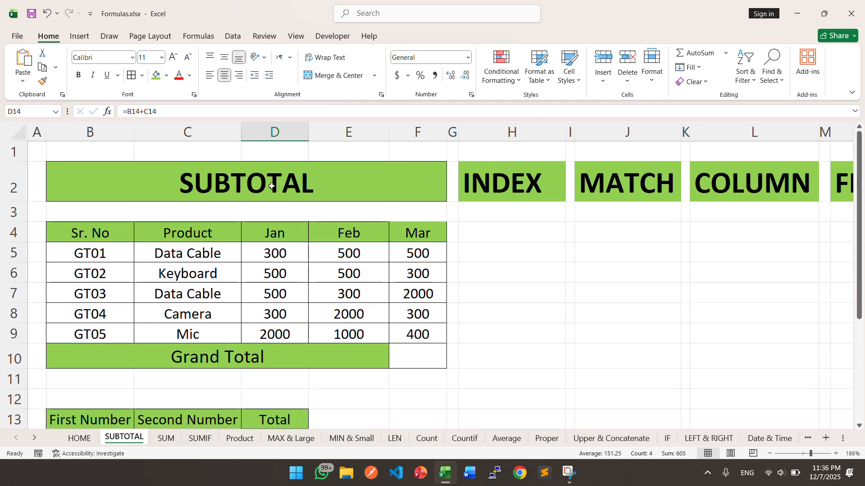
pyautogui.doubleClick(425, 358)
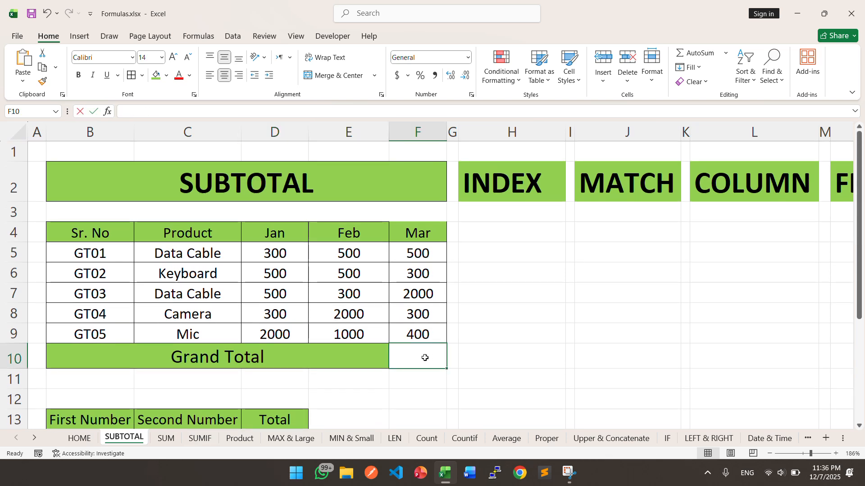
pyautogui.write('=')
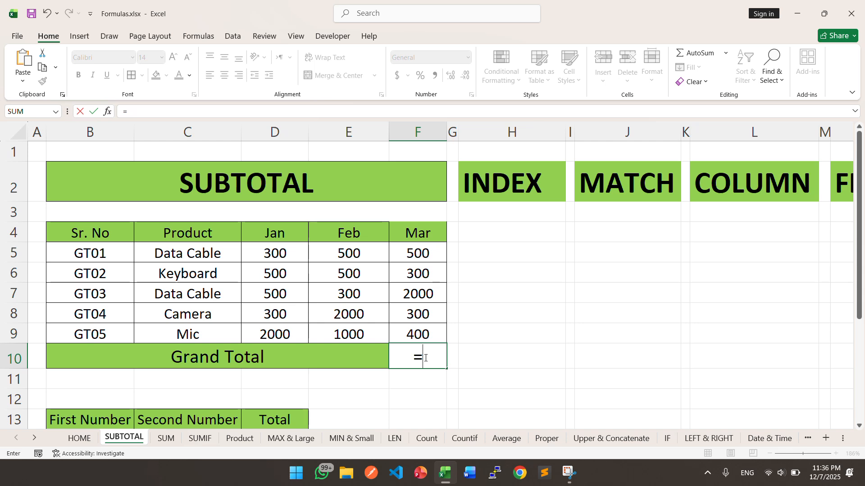
pyautogui.write('sumto')
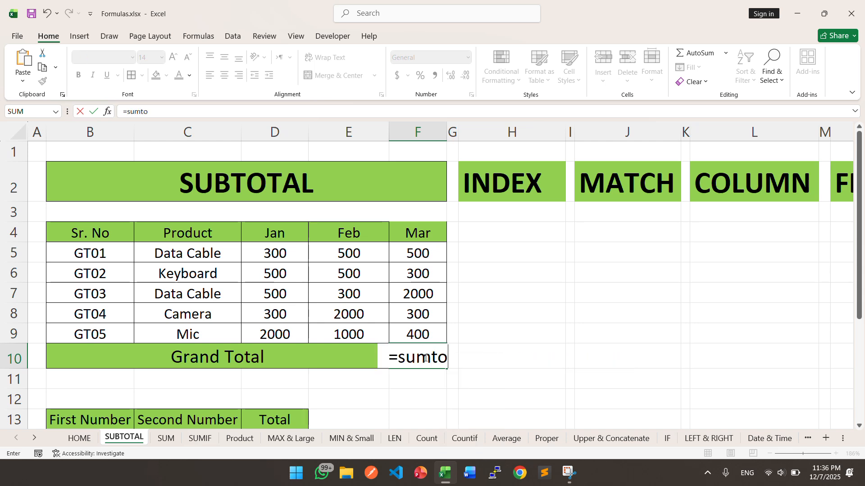
pyautogui.press('BackSpace')
pyautogui.press('BackSpace')
pyautogui.press('BackSpace')
pyautogui.press('BackSpace')
pyautogui.press('BackSpace')
pyautogui.write('subt')
pyautogui.press('Tab')
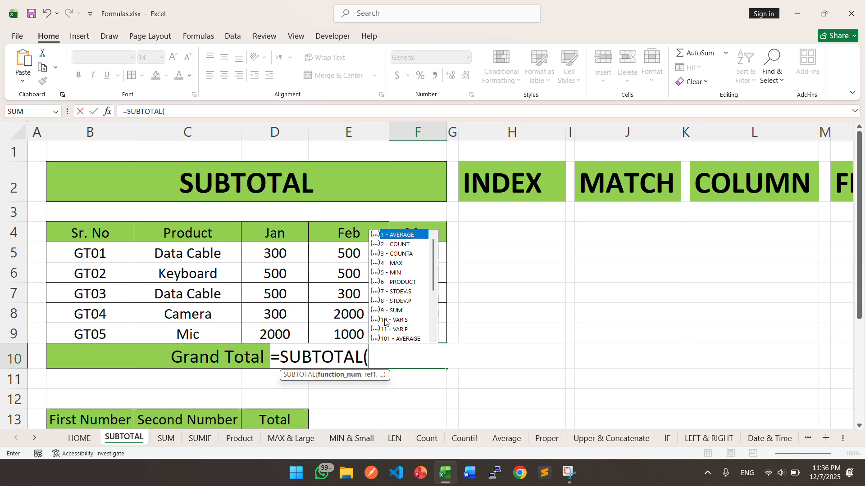
# - Complete the SUBTOTAL formula in F10 with function number 9 (SUM) and the ranges D5:D9, E5:E9 and F5:F9
pyautogui.write('9,')
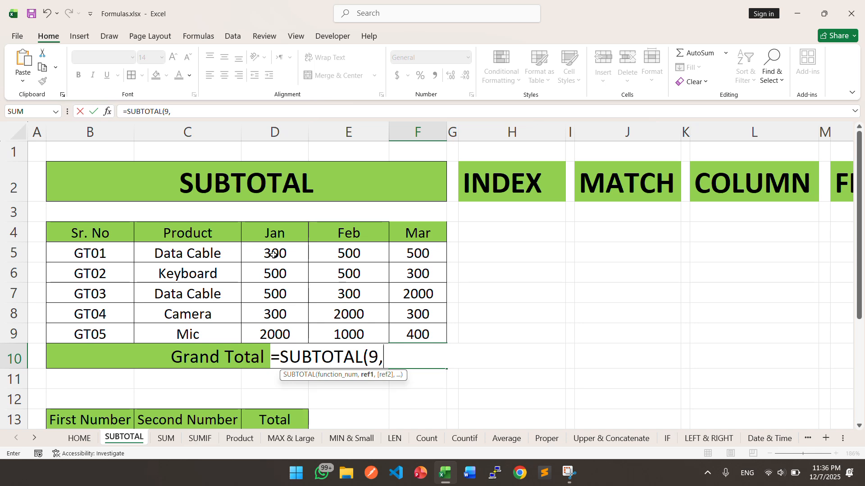
pyautogui.moveTo(274, 256); pyautogui.dragTo(272, 333)
pyautogui.write(',')
pyautogui.moveTo(344, 254); pyautogui.dragTo(338, 330)
pyautogui.write(',')
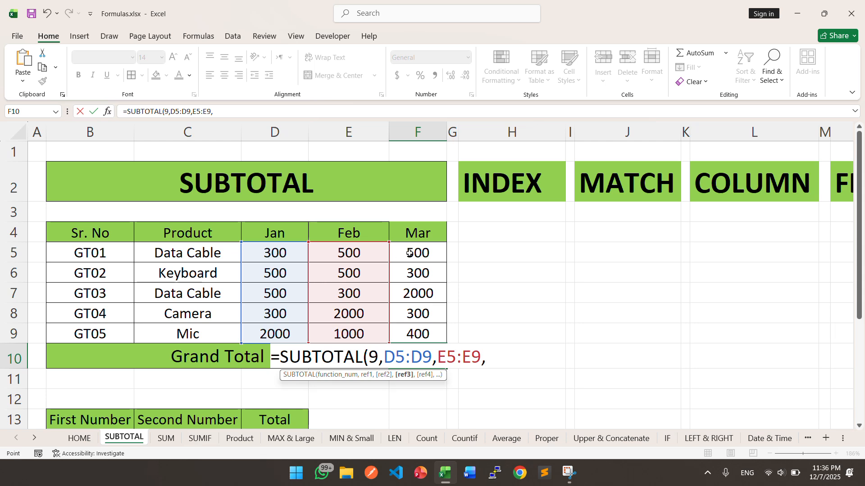
pyautogui.moveTo(409, 254); pyautogui.dragTo(402, 332)
pyautogui.write(')')
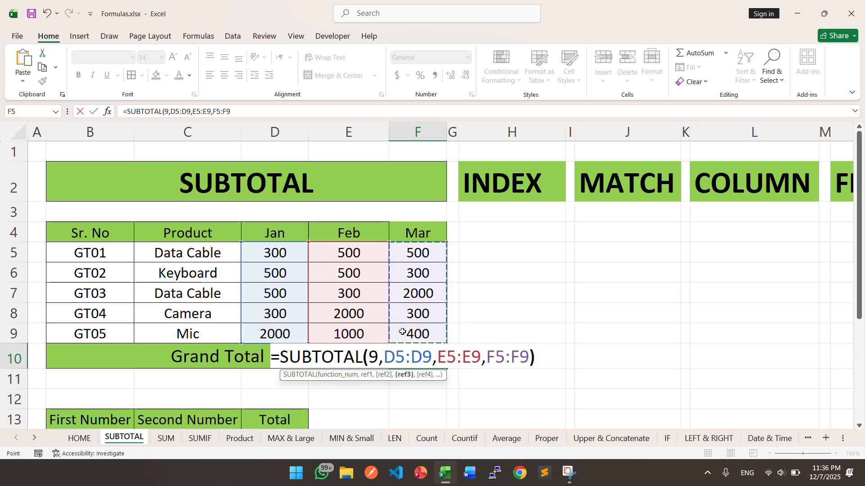
pyautogui.press('Return')
# - Enter a SUM formula over D5:F9 in F11 and compare it with the SUBTOTAL formula in F10
pyautogui.moveTo(275, 252); pyautogui.dragTo(406, 331)
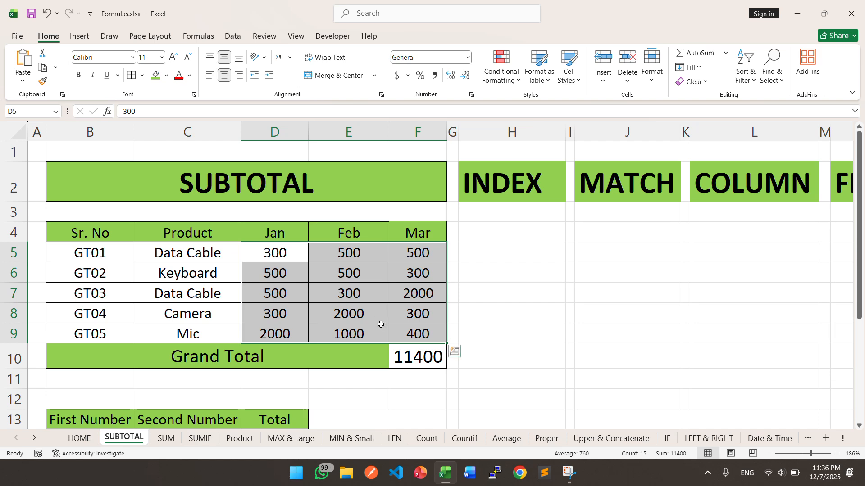
pyautogui.click(415, 382)
pyautogui.write('=sum')
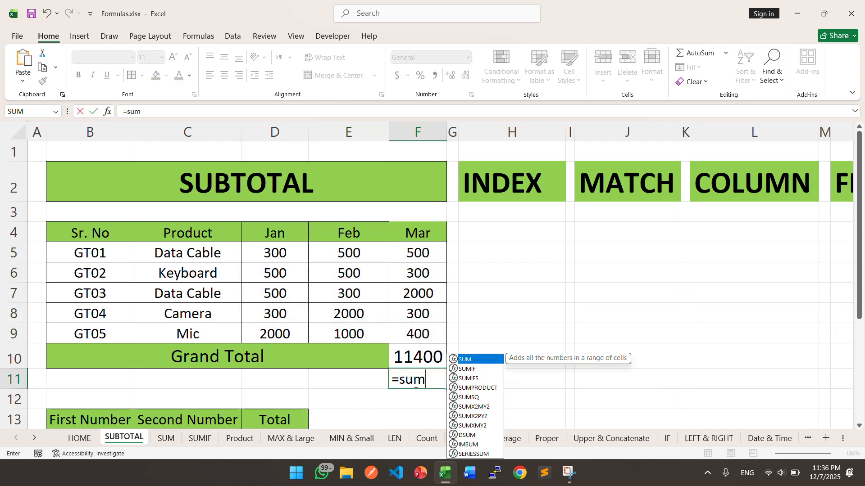
pyautogui.write('(')
pyautogui.moveTo(274, 253); pyautogui.dragTo(415, 333)
pyautogui.write(')')
pyautogui.press('Return')
pyautogui.click(419, 377)
pyautogui.click(419, 357)
pyautogui.click(412, 377)
pyautogui.click(421, 356)
pyautogui.click(412, 378)
pyautogui.click(421, 357)
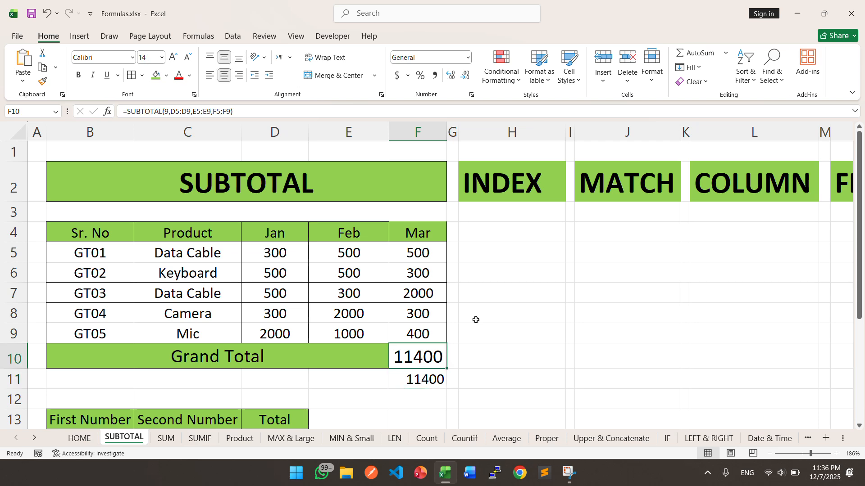
# - Start an INDEX formula in H6 below the INDEX heading, using the table data B5:F9 as its array
pyautogui.click(491, 235)
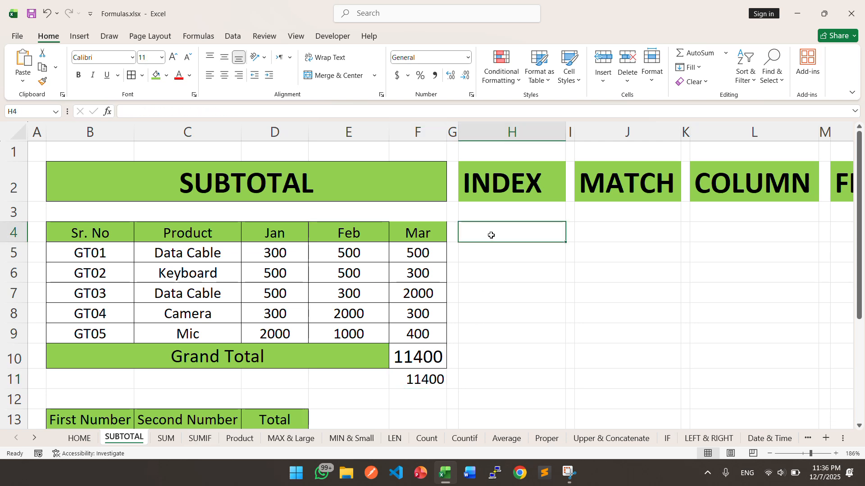
pyautogui.click(512, 182)
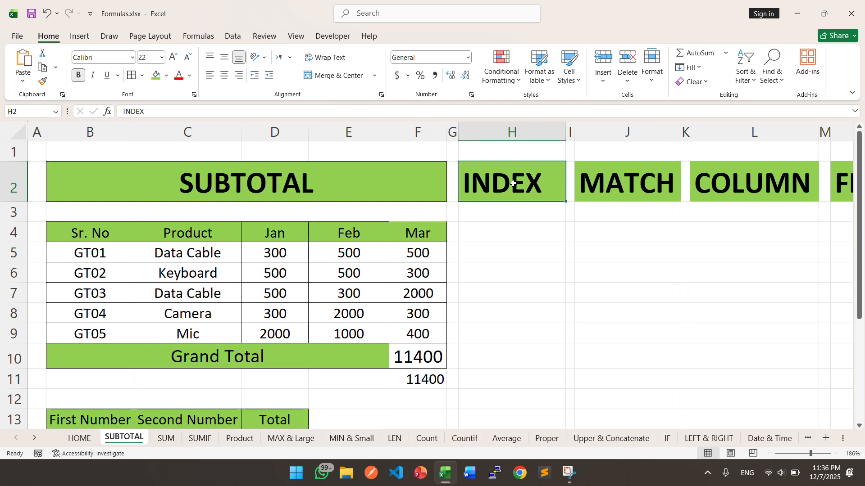
pyautogui.click(503, 234)
pyautogui.click(501, 270)
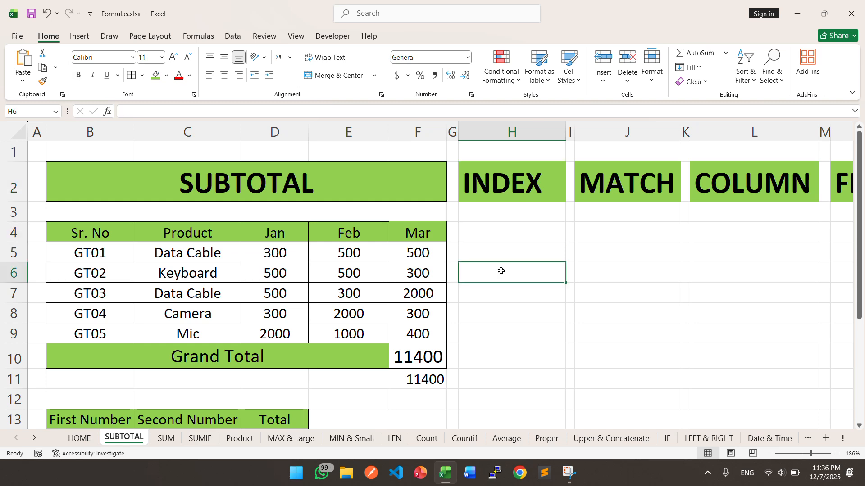
pyautogui.write('=ind')
pyautogui.press('BackSpace')
pyautogui.write('nde')
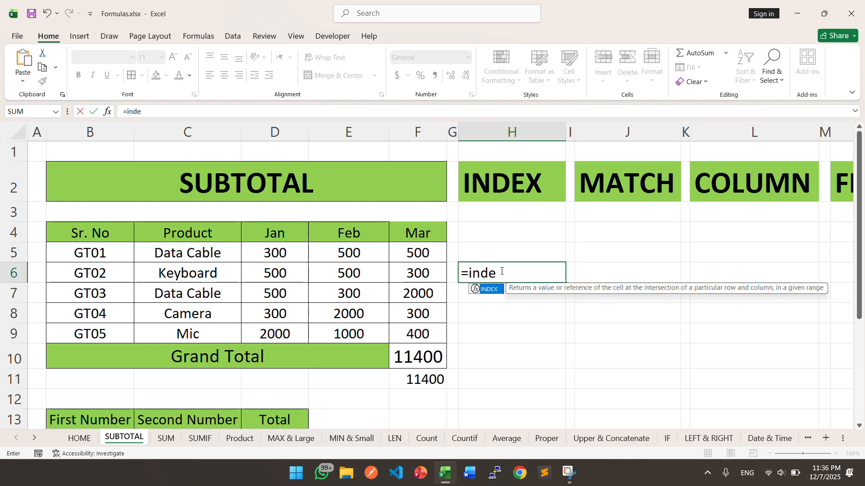
pyautogui.press('Tab')
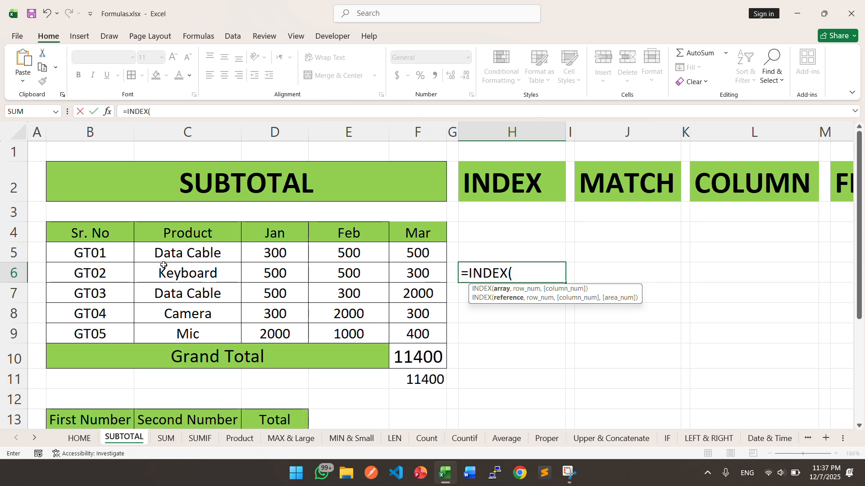
pyautogui.moveTo(85, 250); pyautogui.dragTo(405, 333)
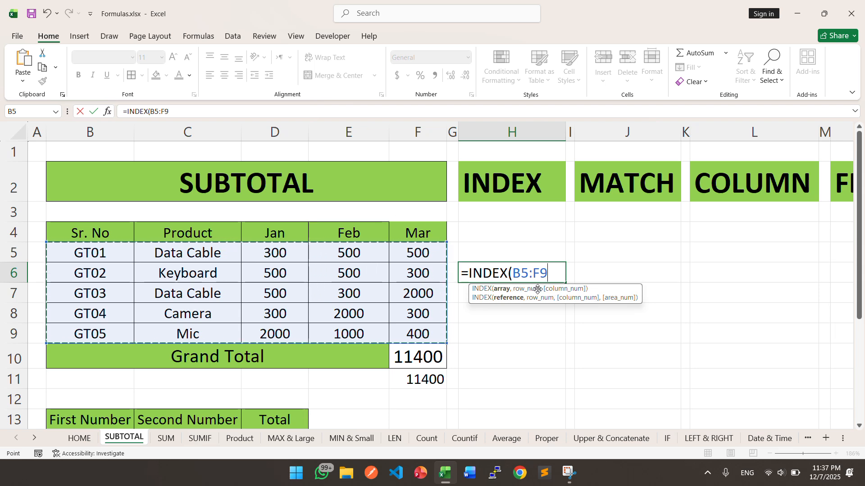
# - Complete the INDEX formula in H6 with row number 2 and column number 2, and compare its result with the table B5:F9
pyautogui.write(',')
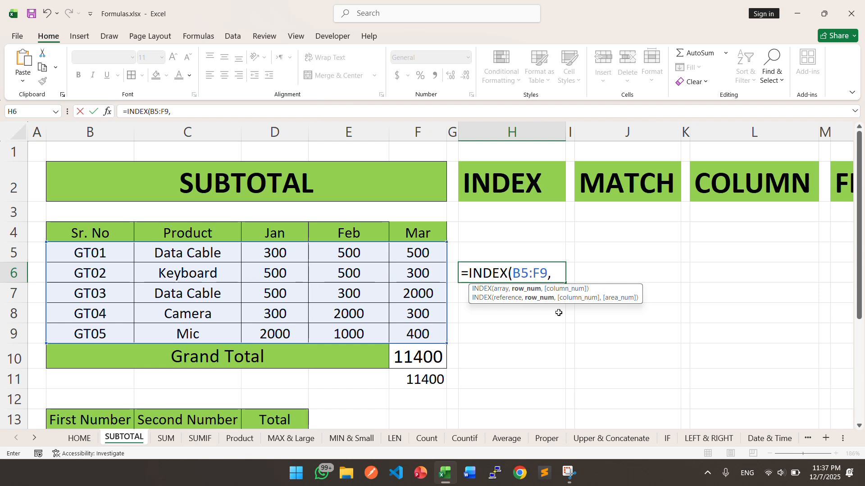
pyautogui.write('2,')
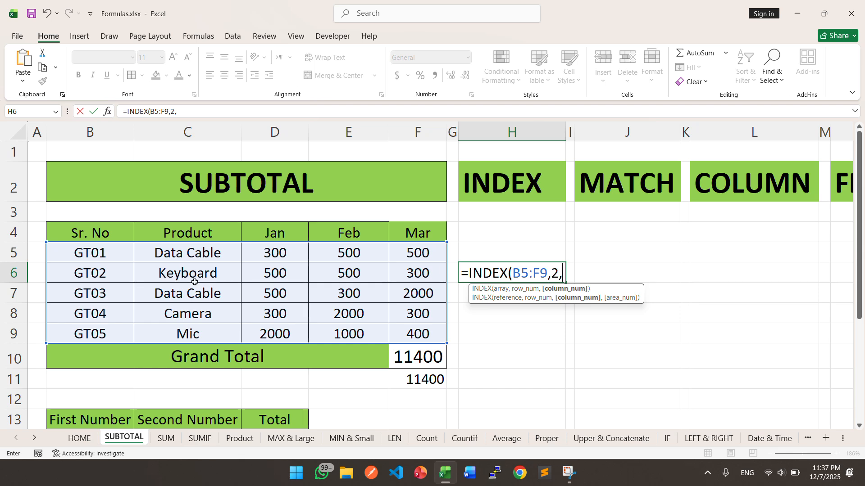
pyautogui.write('2)')
pyautogui.press('Return')
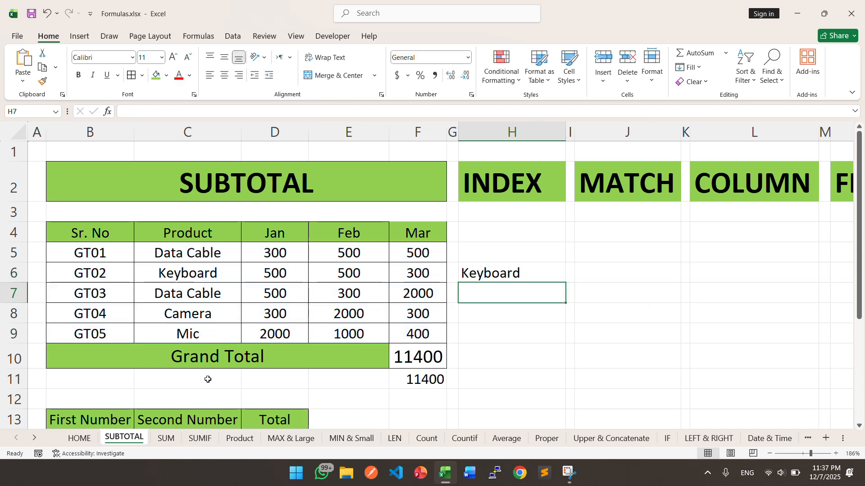
pyautogui.press('Up')
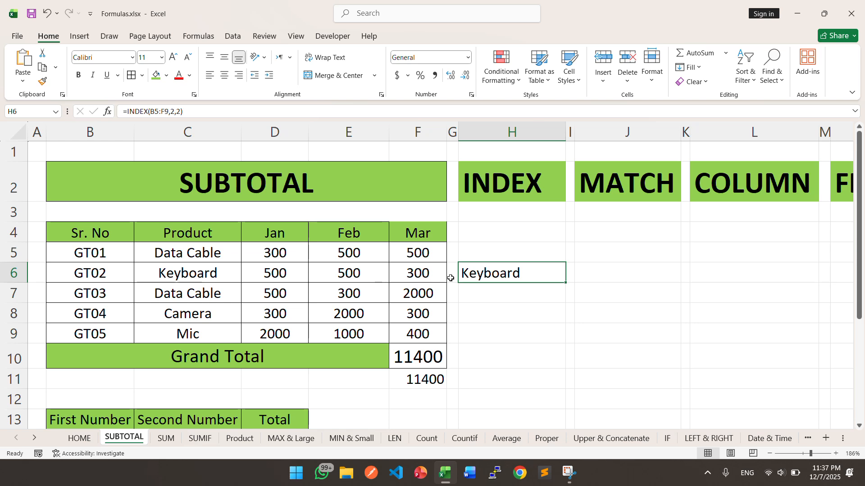
pyautogui.click(108, 260)
pyautogui.moveTo(108, 256); pyautogui.dragTo(419, 333)
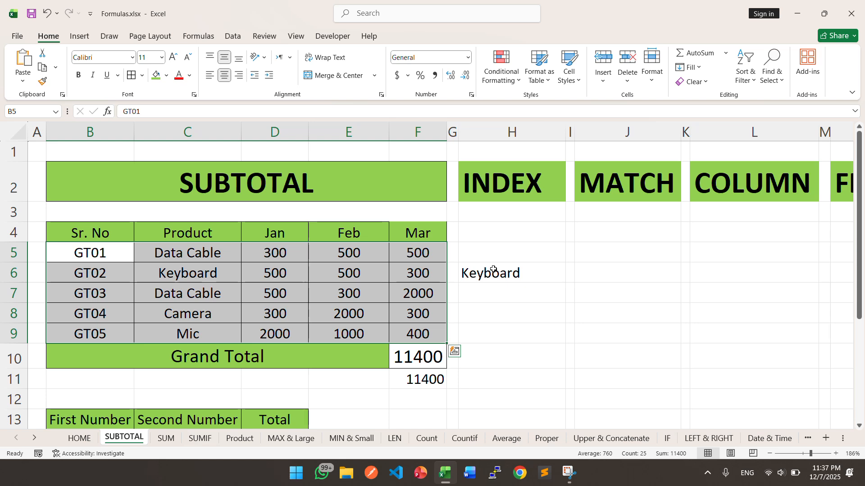
# - Enter a MATCH formula in J6 that looks up J3 in the product list C5:C9 with exact match (0)
pyautogui.click(633, 268)
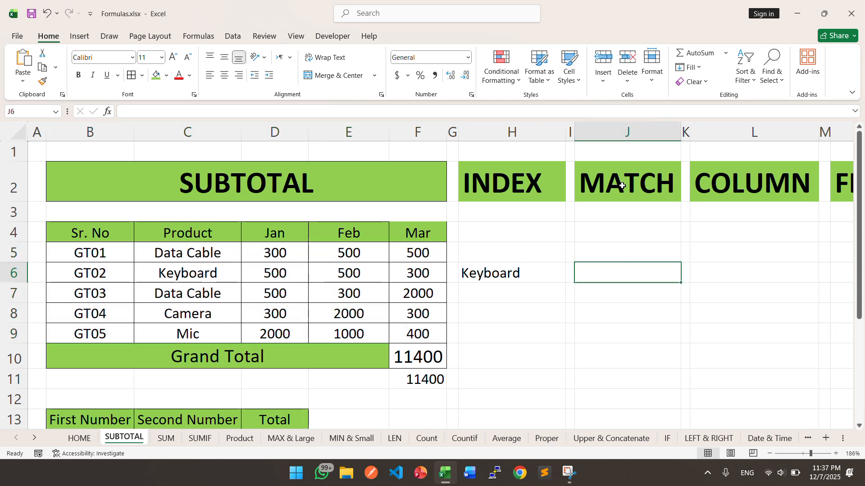
pyautogui.write('=matc')
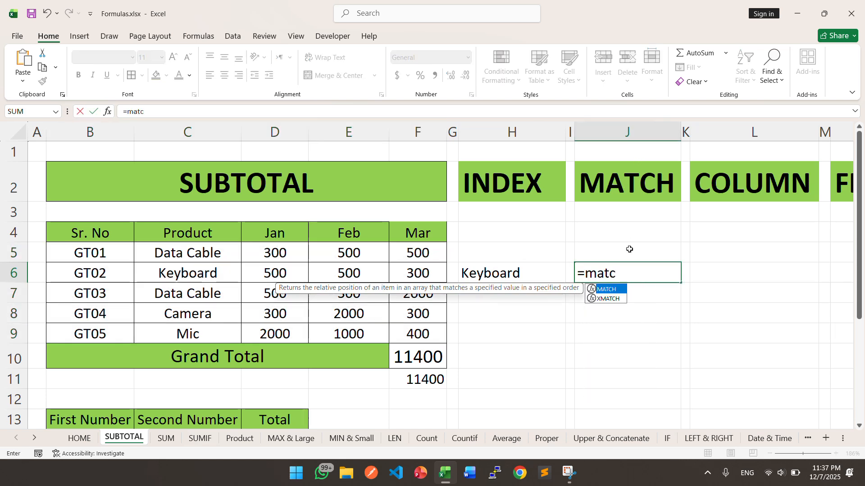
pyautogui.press('Tab')
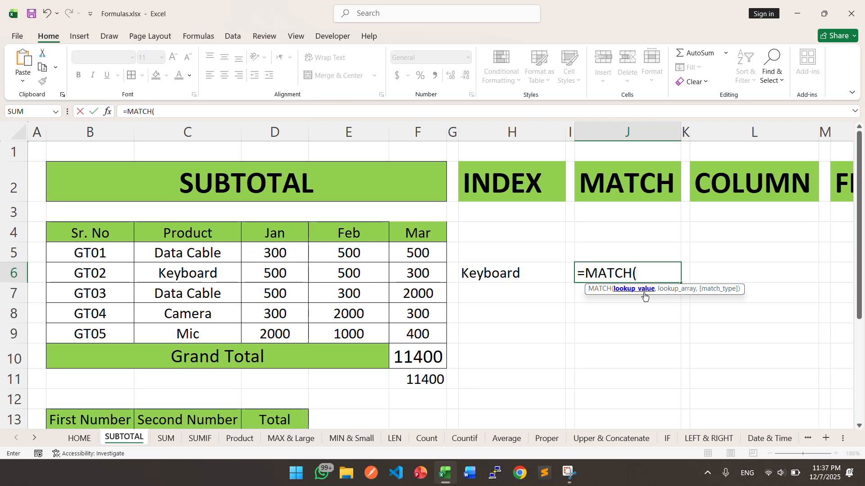
pyautogui.click(622, 215)
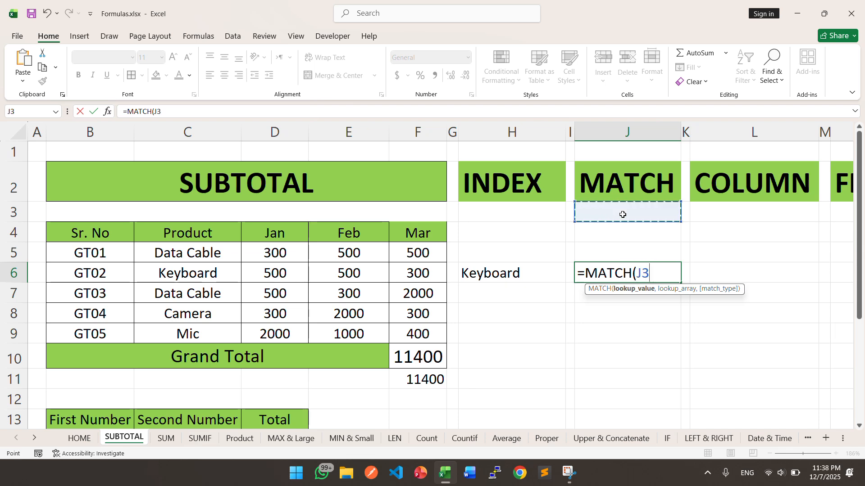
pyautogui.write(',')
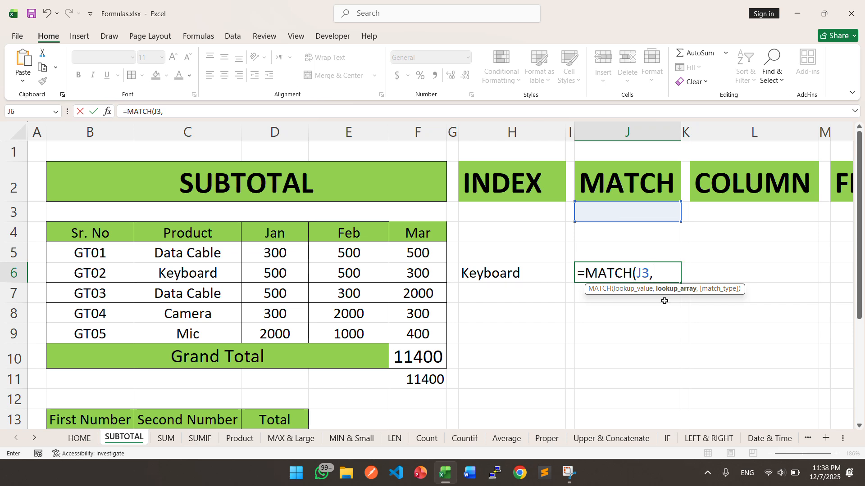
pyautogui.moveTo(191, 254); pyautogui.dragTo(204, 335)
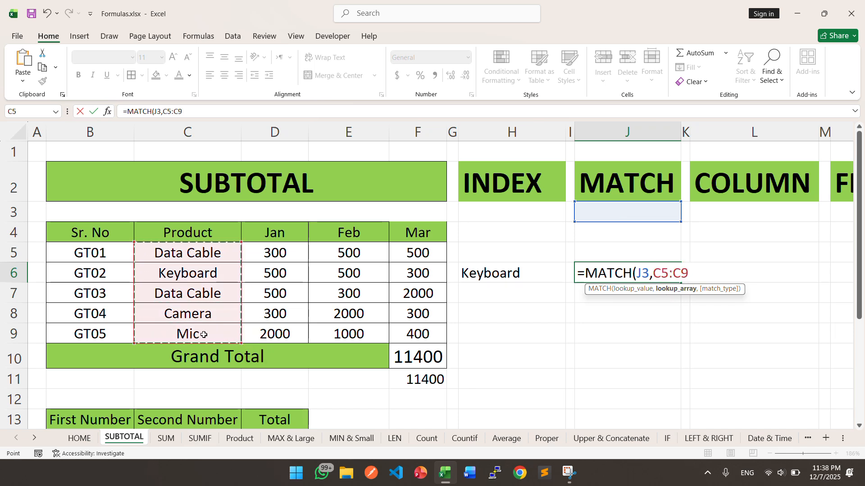
pyautogui.write(',')
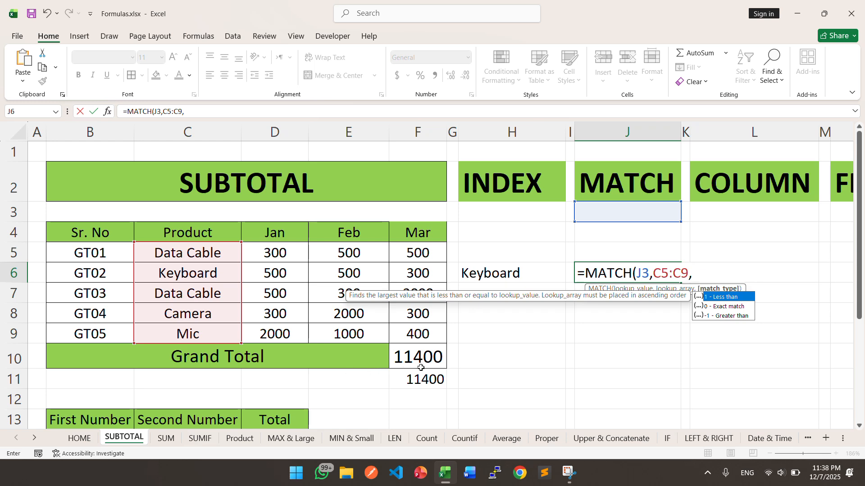
pyautogui.click(713, 310)
pyautogui.doubleClick(713, 311)
pyautogui.write(')')
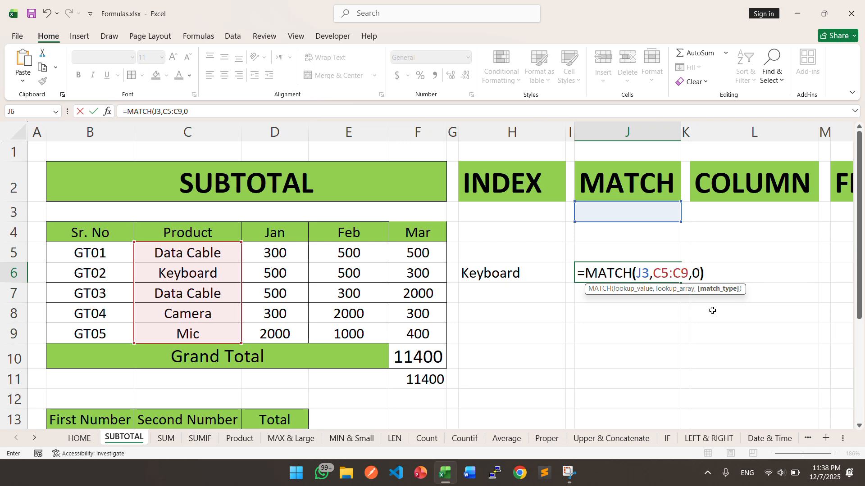
pyautogui.press('Return')
pyautogui.click(655, 279)
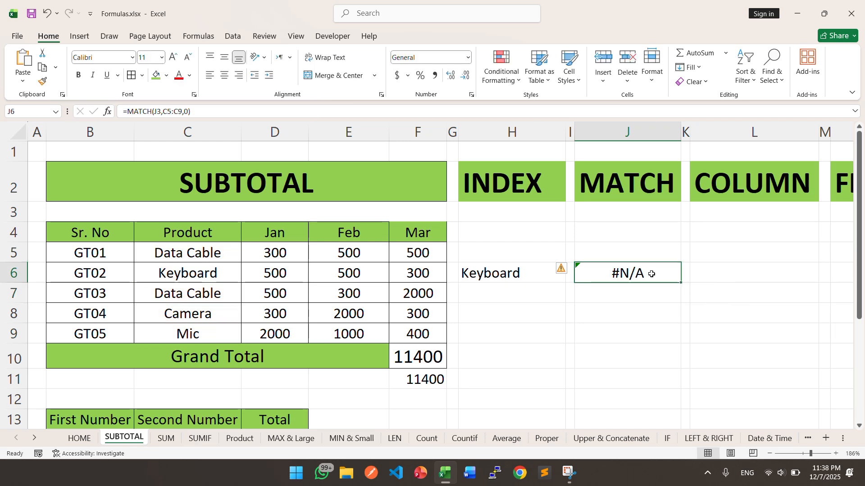
# - Enter Mic as the lookup value in J3 and compare the MATCH result with the product list C5:C9
pyautogui.click(628, 212)
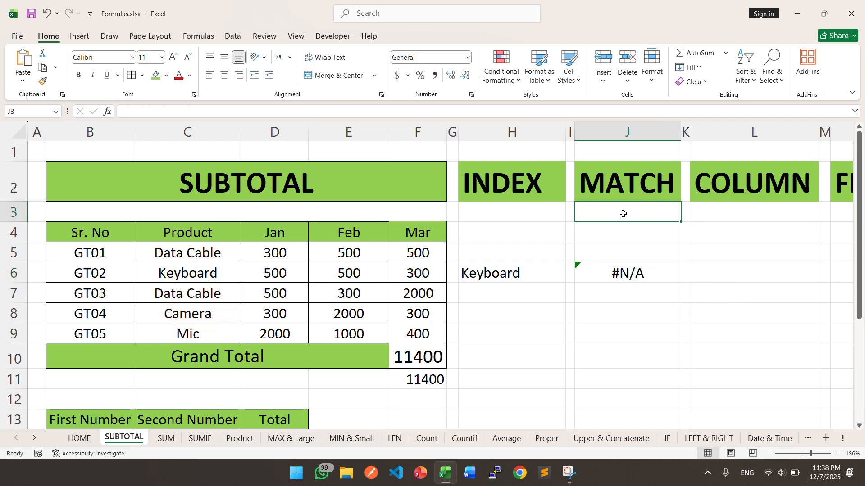
pyautogui.write('Mic')
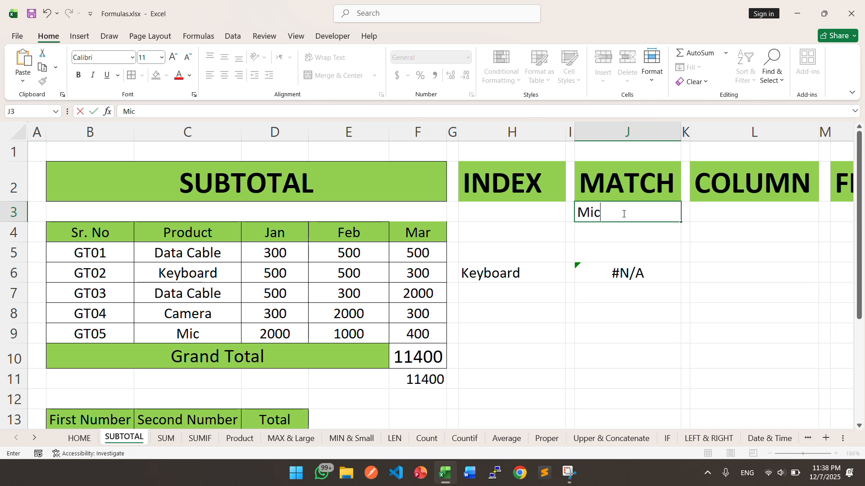
pyautogui.press('Return')
pyautogui.click(664, 273)
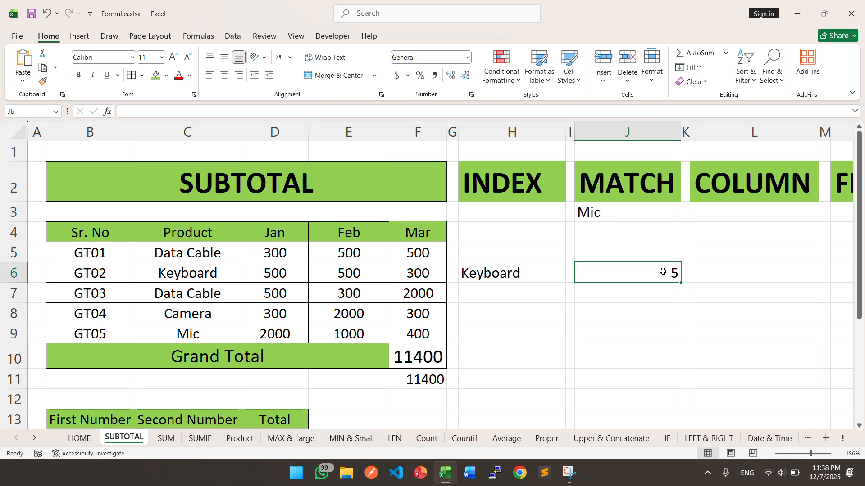
pyautogui.moveTo(173, 253); pyautogui.dragTo(180, 332)
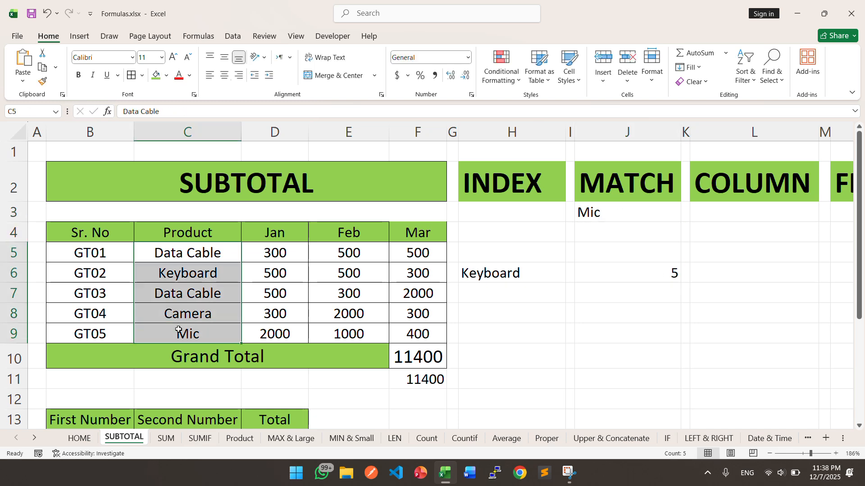
pyautogui.click(665, 257)
pyautogui.click(667, 265)
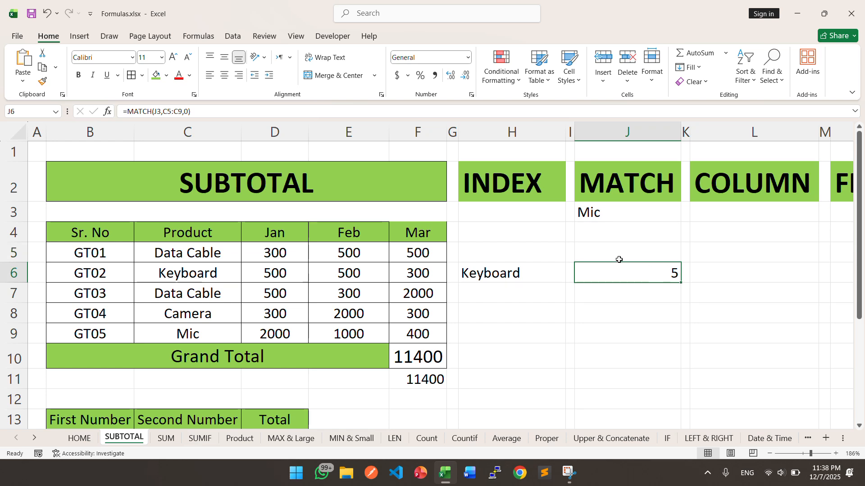
# - Change the lookup value in J3 to Keyboard and compare the MATCH result in J6 with the product list
pyautogui.click(637, 216)
pyautogui.doubleClick(638, 215)
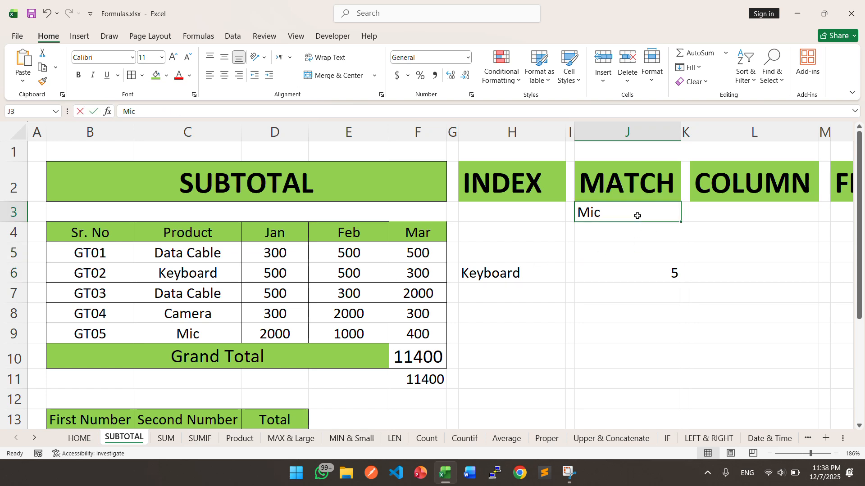
pyautogui.press('BackSpace')
pyautogui.press('BackSpace')
pyautogui.press('BackSpace')
pyautogui.write('Keyboard')
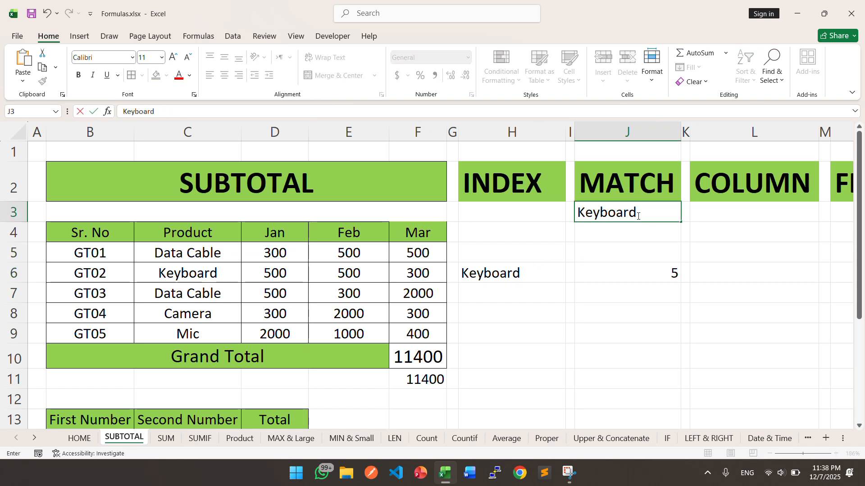
pyautogui.press('Return')
pyautogui.moveTo(198, 252); pyautogui.dragTo(247, 382)
pyautogui.click(667, 270)
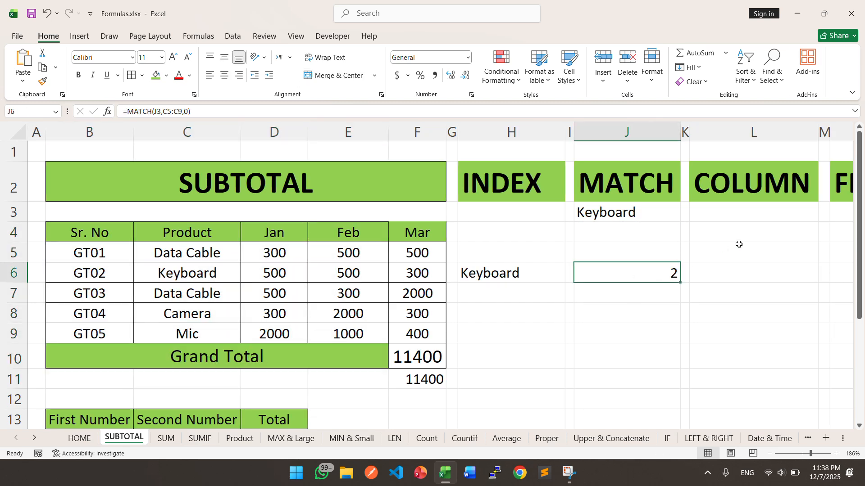
# - Enter a COLUMN formula in L6 that references cell D1
pyautogui.hscroll(3, 738, 244)
pyautogui.click(641, 225)
pyautogui.click(634, 272)
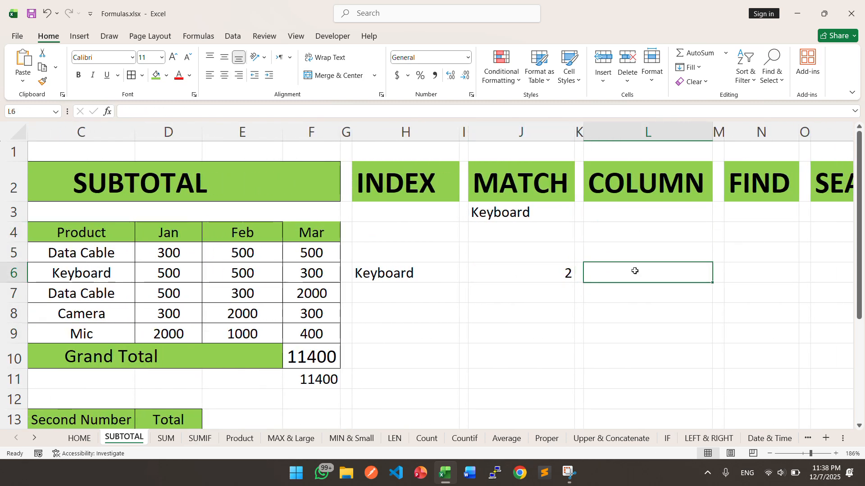
pyautogui.write('=colu')
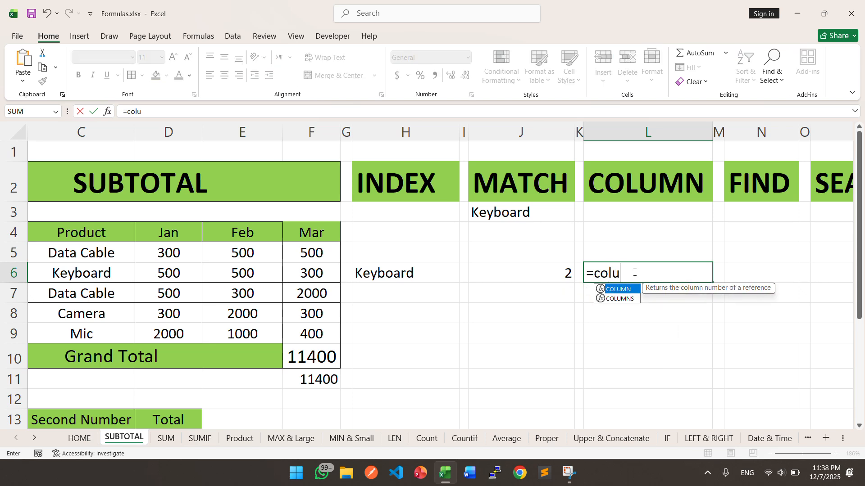
pyautogui.press('Tab')
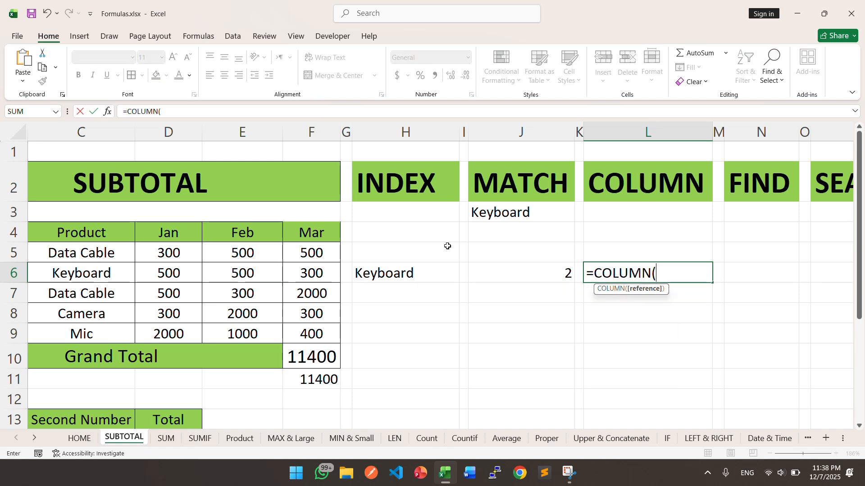
pyautogui.hscroll(-3, 278, 215)
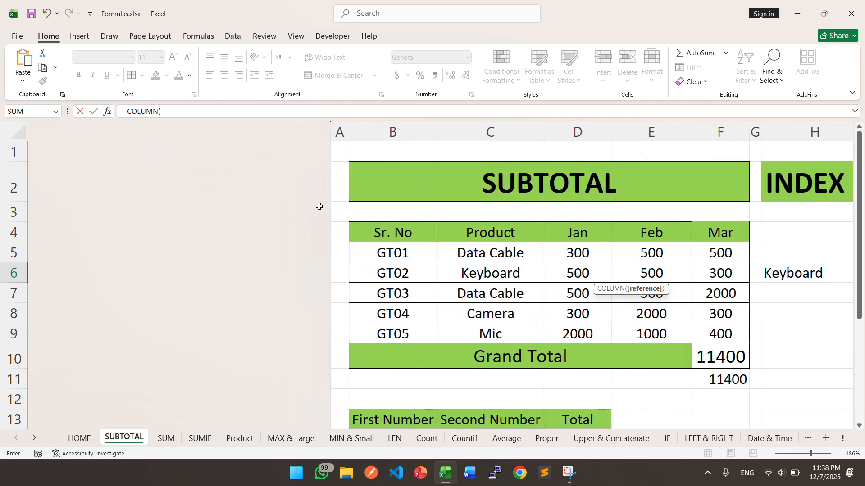
pyautogui.hscroll(5, 353, 239)
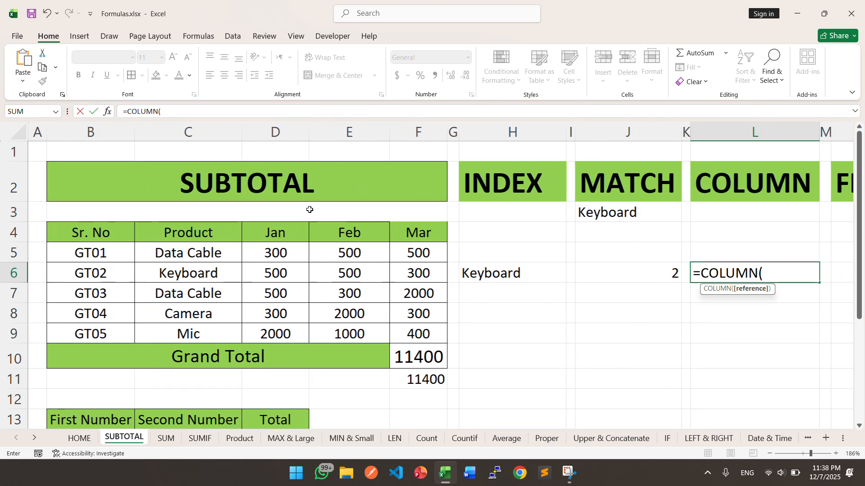
pyautogui.click(274, 143)
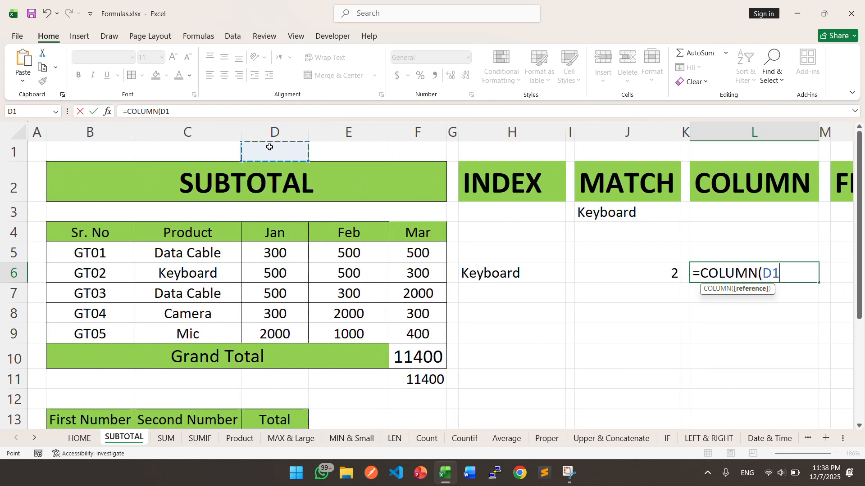
pyautogui.write(')')
pyautogui.press('Return')
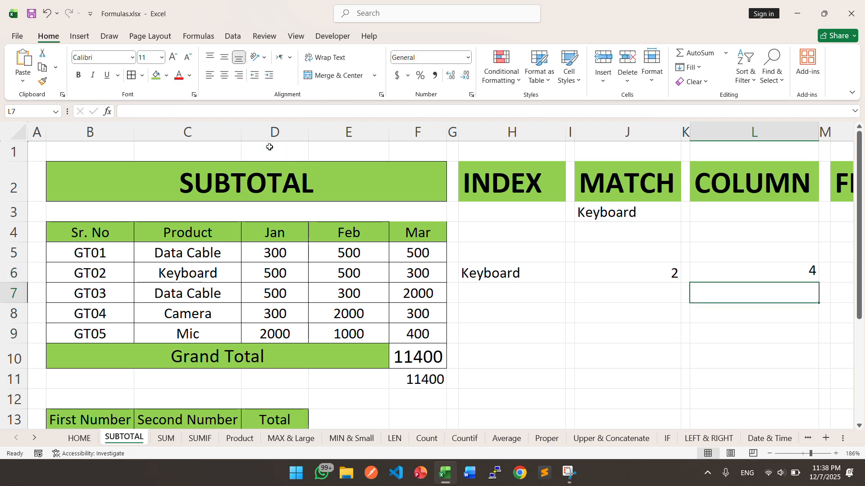
# - Compare the COLUMN result in L6 with the position of columns A through D
pyautogui.click(793, 266)
pyautogui.click(38, 131)
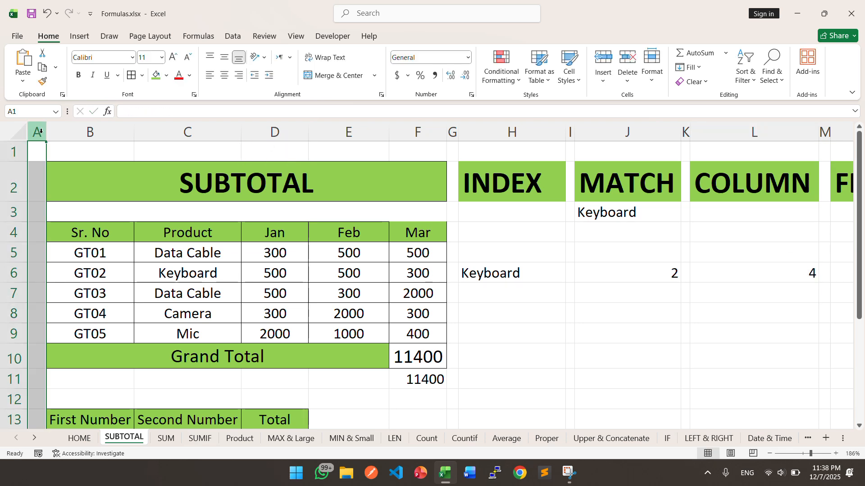
pyautogui.click(89, 132)
pyautogui.click(188, 132)
pyautogui.click(275, 132)
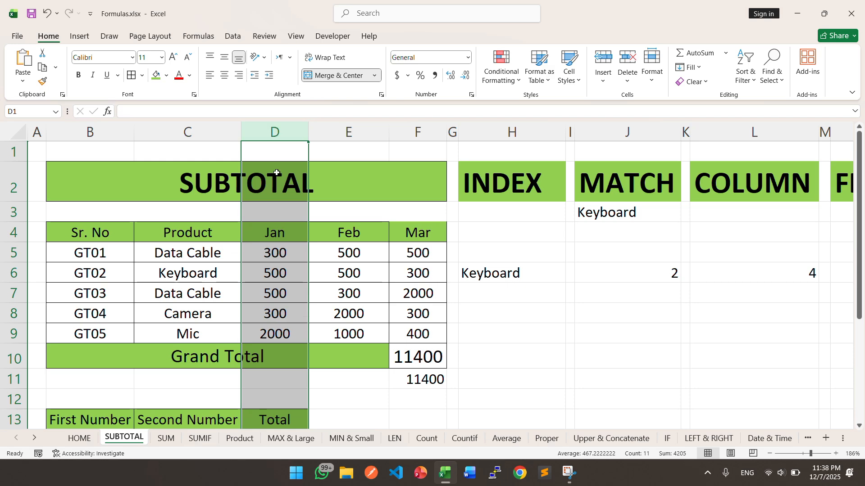
pyautogui.click(797, 270)
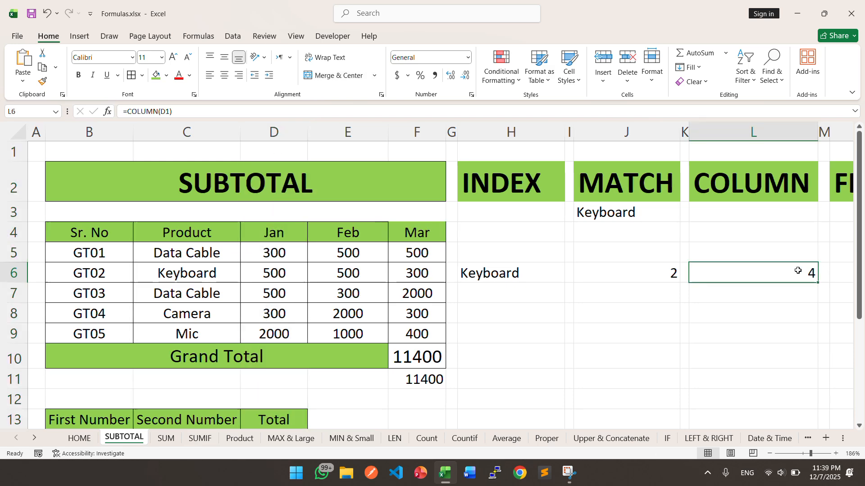
pyautogui.hscroll(4, 797, 271)
pyautogui.hscroll(-1, 798, 270)
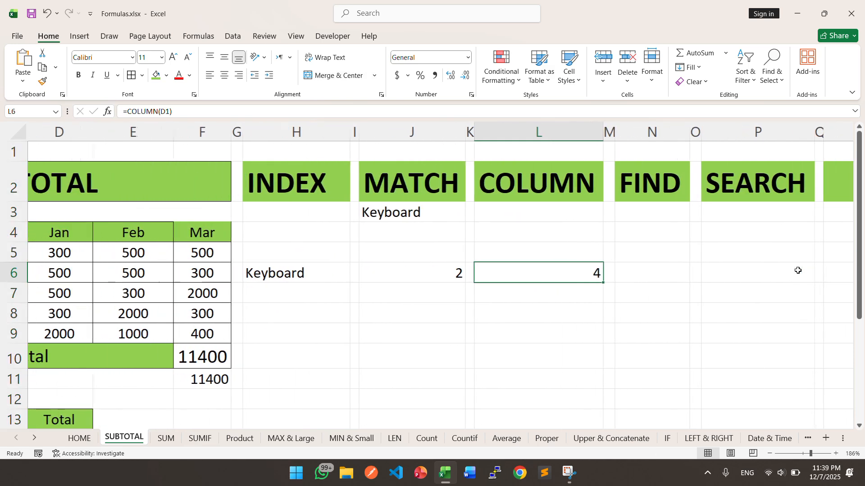
pyautogui.click(672, 270)
pyautogui.press('Right')
pyautogui.press('Right')
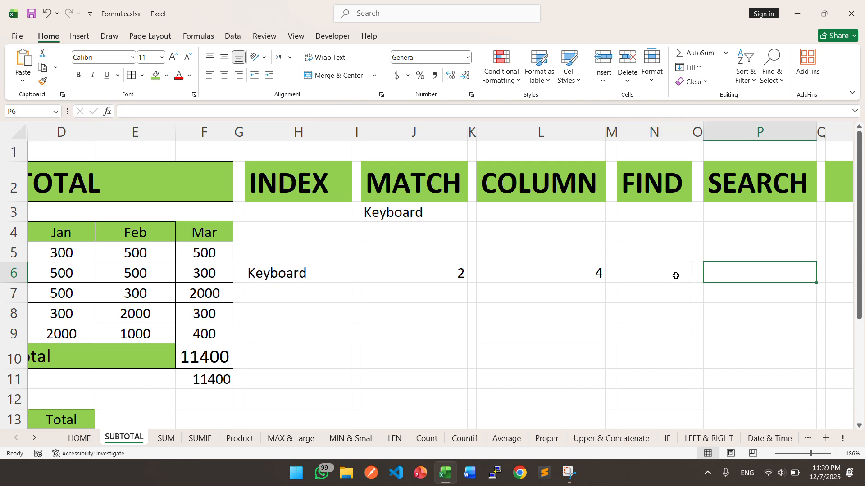
pyautogui.click(658, 275)
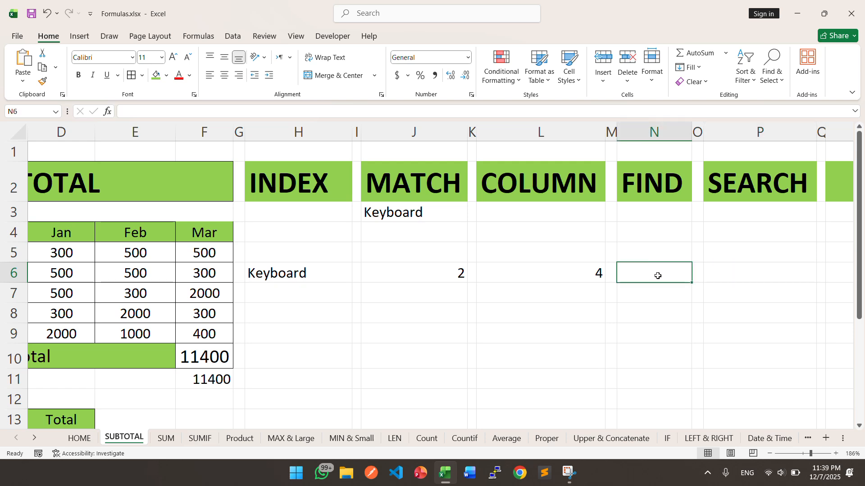
pyautogui.write('=fin')
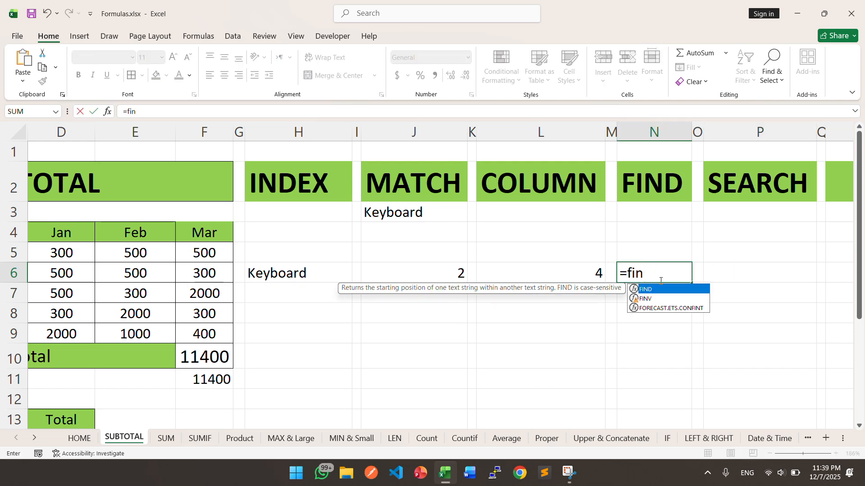
pyautogui.press('Tab')
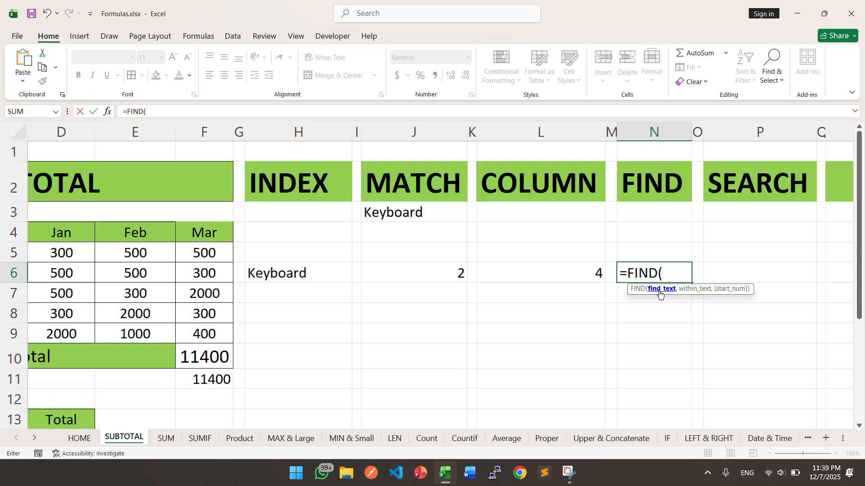
pyautogui.press('Escape')
# - Enter a short lowercase first name as sample text in N3 under the FIND heading
pyautogui.click(654, 214)
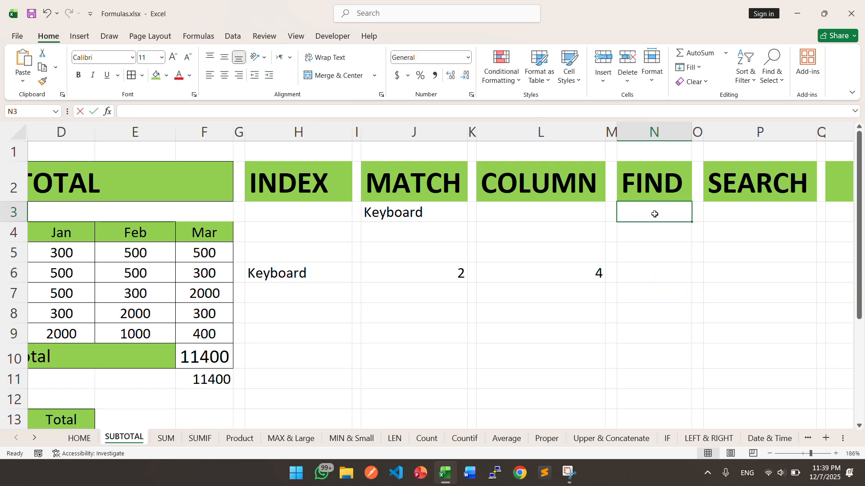
pyautogui.write('shan')
pyautogui.press('Tab')
pyautogui.press('Tab')
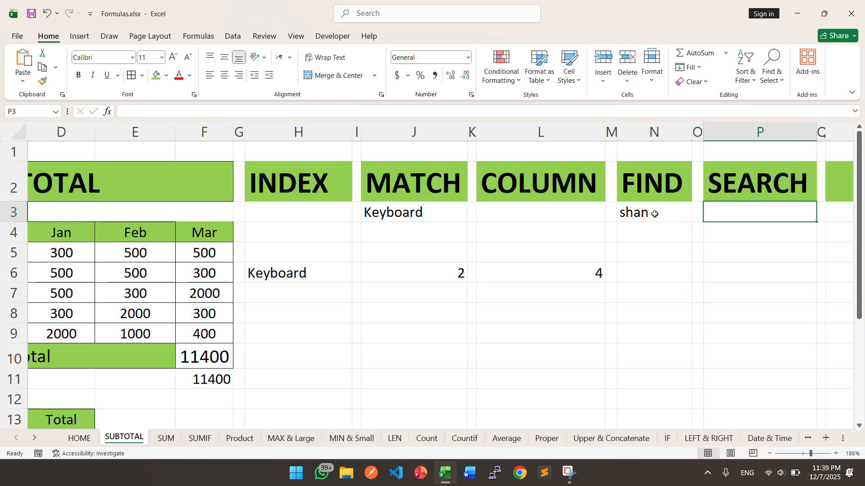
# - Enter the same lowercase sample name from N3 in P3 under the SEARCH heading
pyautogui.write('ha')
pyautogui.press('BackSpace')
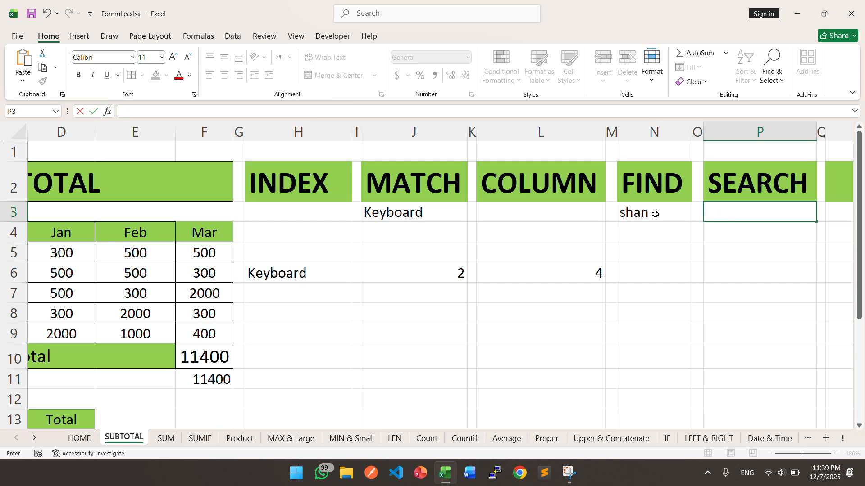
pyautogui.write('han')
pyautogui.press('BackSpace')
pyautogui.press('BackSpace')
pyautogui.press('BackSpace')
pyautogui.write('sh')
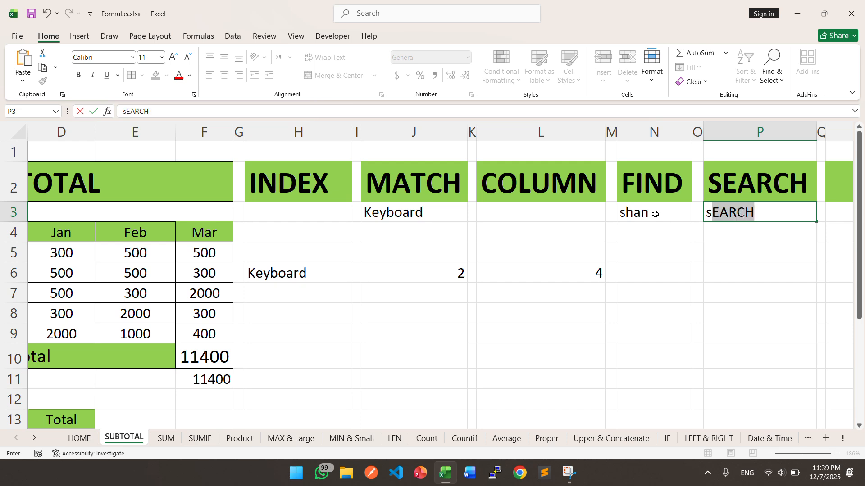
pyautogui.press('BackSpace')
pyautogui.press('BackSpace')
pyautogui.write('shan')
pyautogui.press('Return')
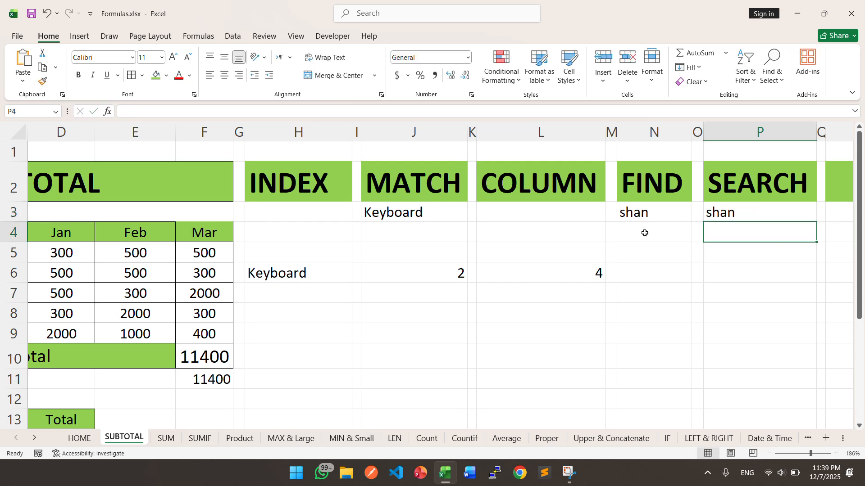
# - Enter a FIND formula in N6 that looks for "a" in N3 with start number 1
pyautogui.click(639, 271)
pyautogui.write('=fin')
pyautogui.press('Tab')
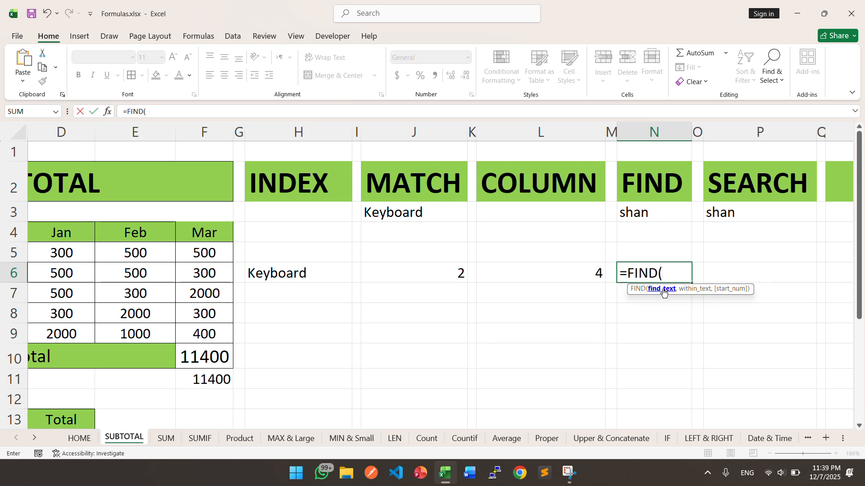
pyautogui.write('"a",')
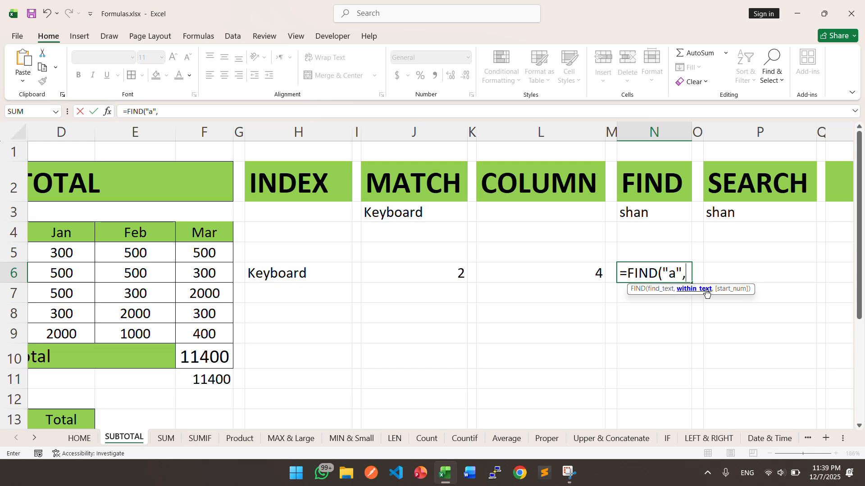
pyautogui.click(641, 213)
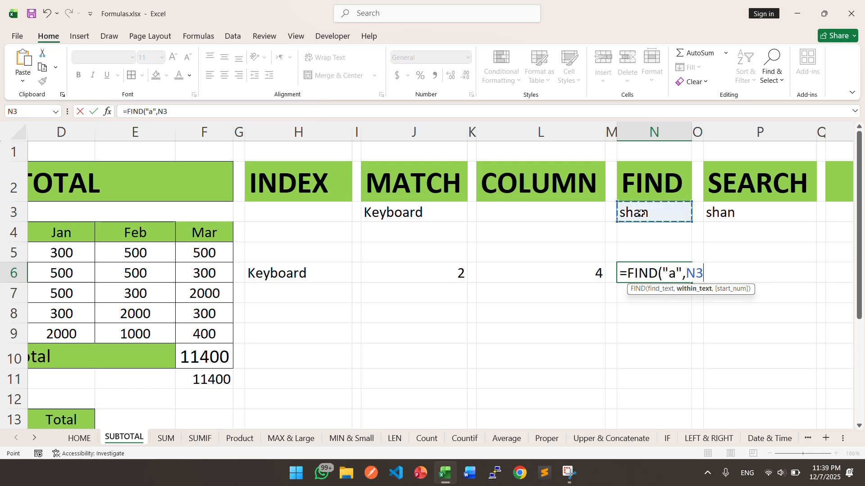
pyautogui.write(',')
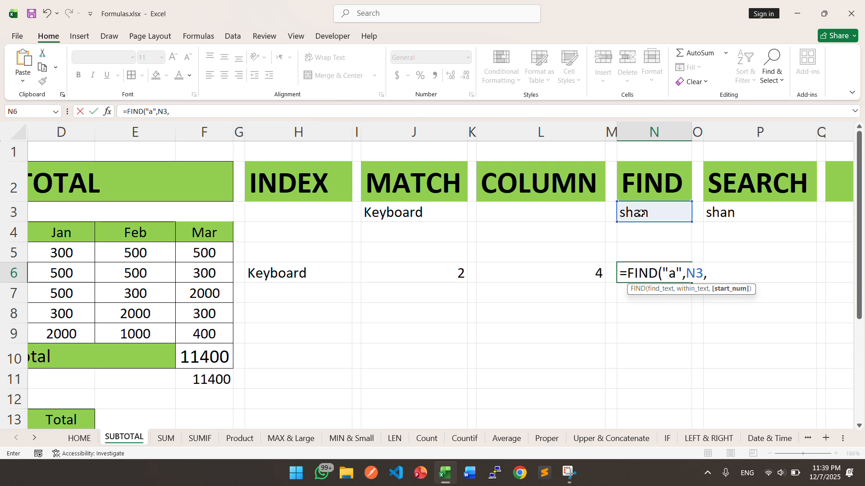
pyautogui.write('3')
pyautogui.press('BackSpace')
pyautogui.write('q')
pyautogui.press('BackSpace')
pyautogui.write('1')
pyautogui.press('Return')
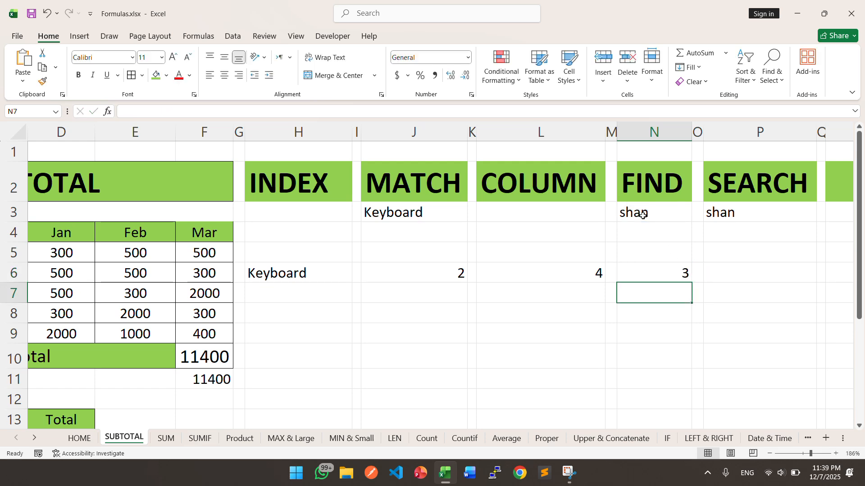
# - Review the arguments of the FIND formula in N6
pyautogui.click(666, 276)
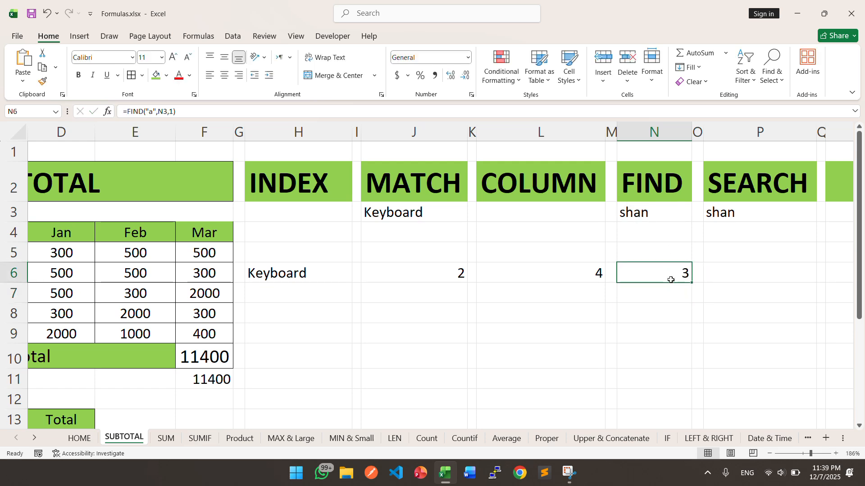
pyautogui.doubleClick(670, 274)
pyautogui.press('Escape')
# - Enter a SEARCH formula in P6 that looks for "a" in P3 with start number 1
pyautogui.click(734, 272)
pyautogui.write('=s')
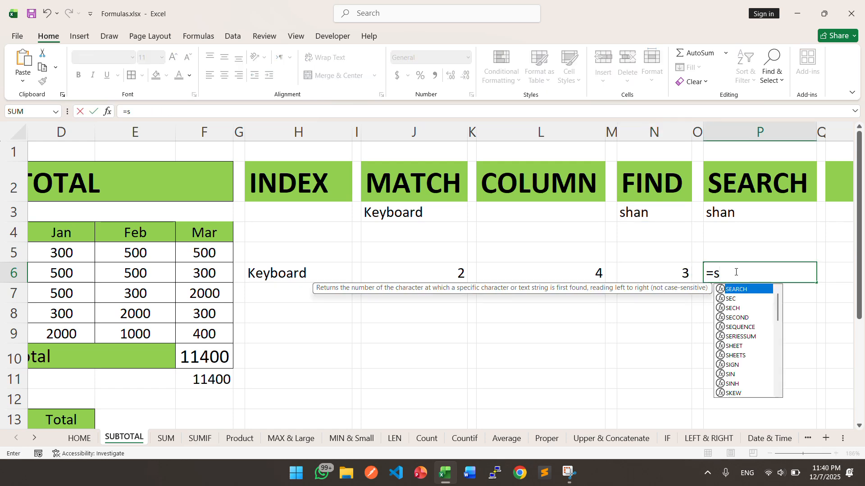
pyautogui.press('Tab')
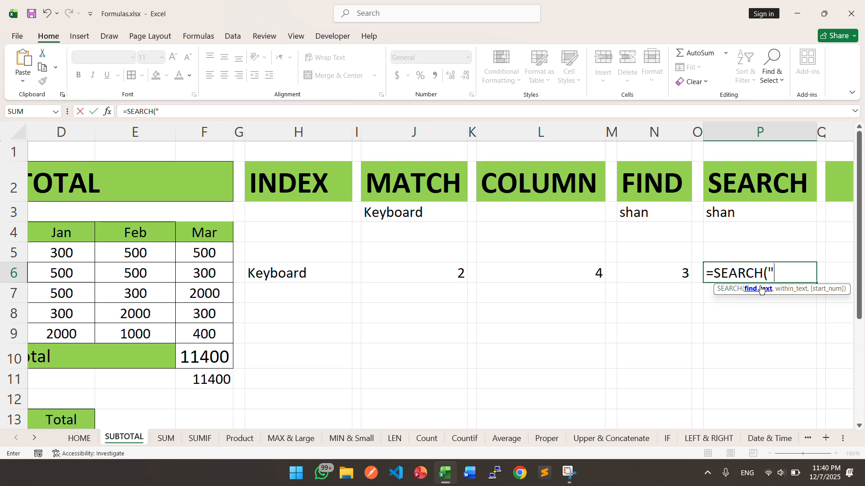
pyautogui.write('"a",')
pyautogui.click(753, 207)
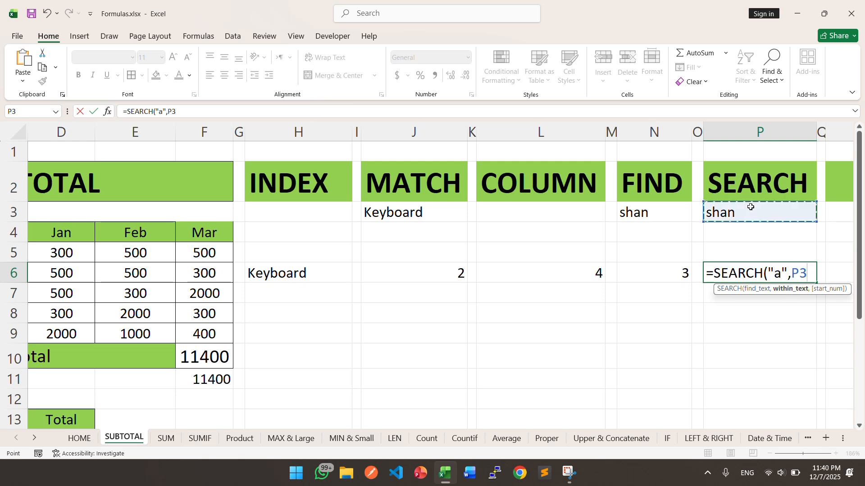
pyautogui.write(',1')
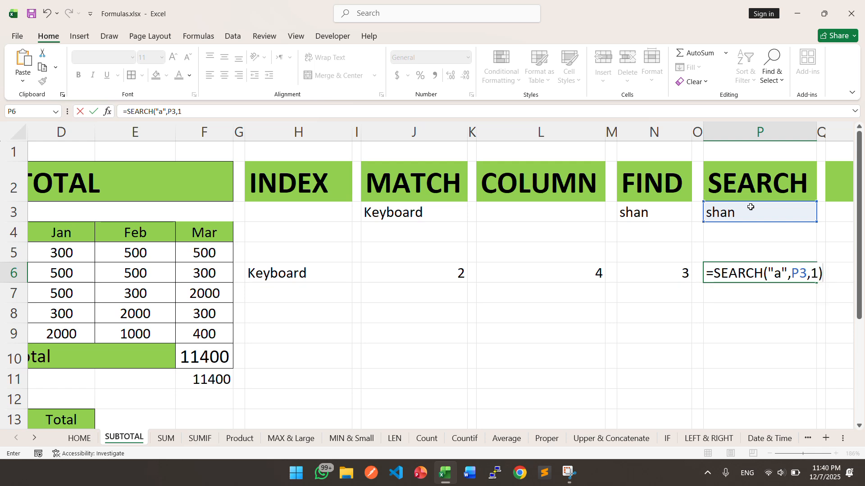
pyautogui.press('Return')
# - Change the find text of the FIND formula in N6 to uppercase "A" and compare its result with the SEARCH result in P6
pyautogui.click(658, 164)
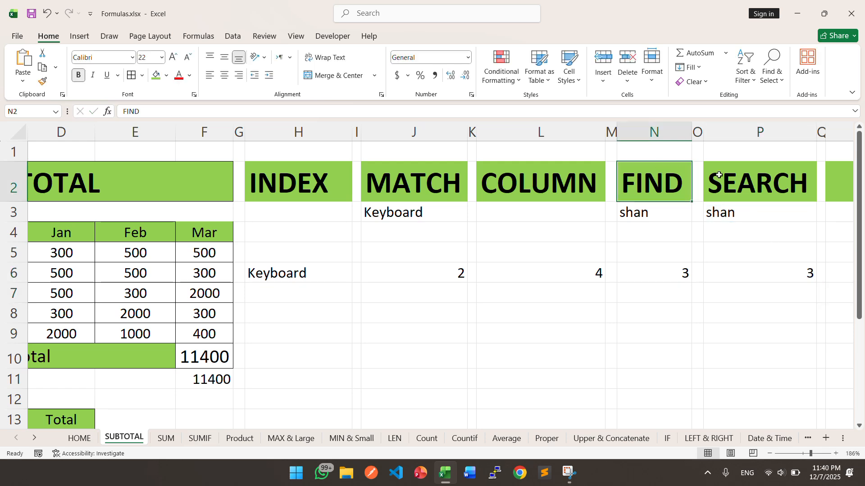
pyautogui.click(719, 175)
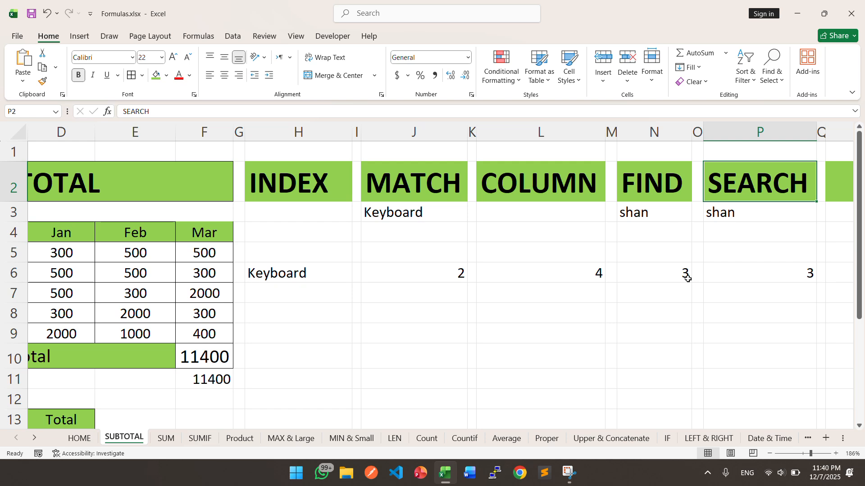
pyautogui.doubleClick(674, 272)
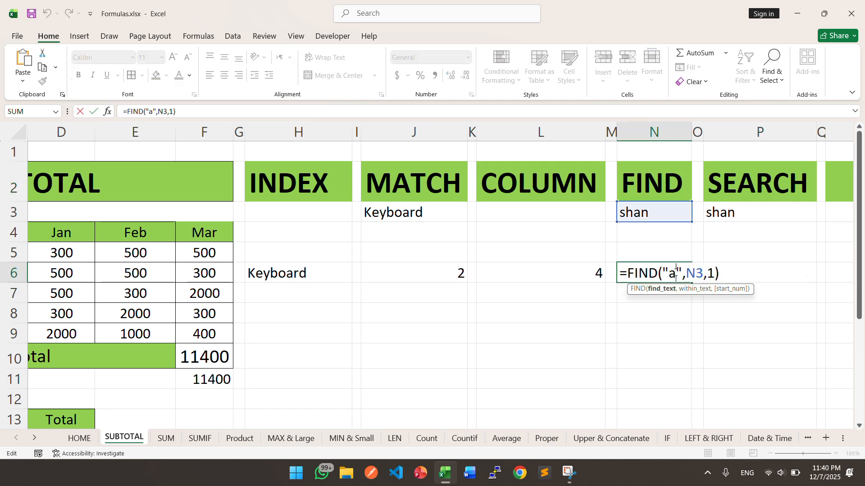
pyautogui.press('Delete')
pyautogui.write('A')
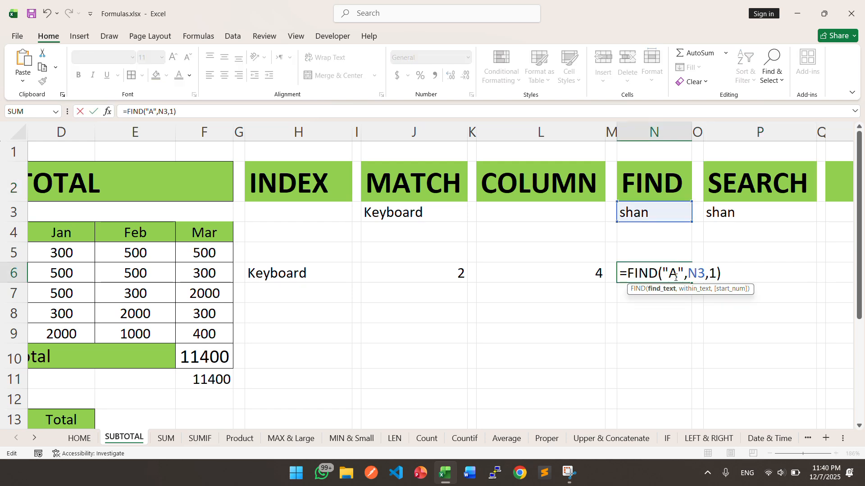
pyautogui.press('Return')
pyautogui.click(675, 275)
pyautogui.click(806, 277)
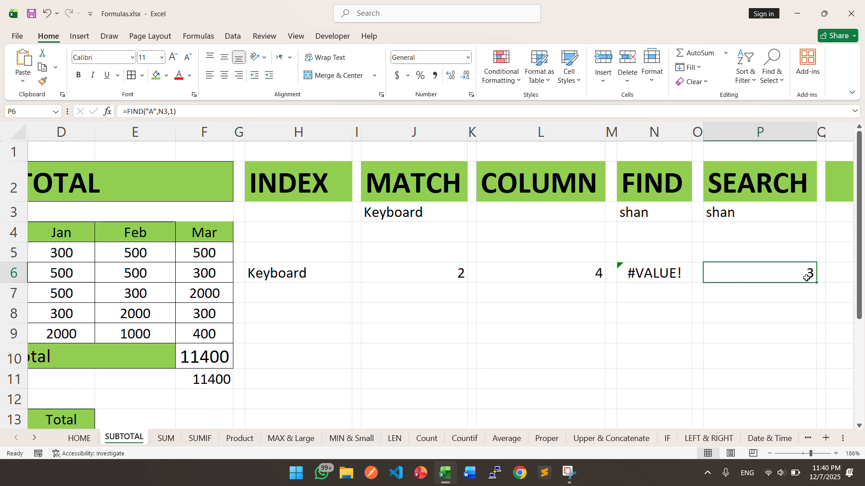
# - Change the find text of the SEARCH formula in P6 to uppercase "A"
pyautogui.doubleClick(807, 278)
pyautogui.doubleClick(782, 274)
pyautogui.write('A')
pyautogui.press('Return')
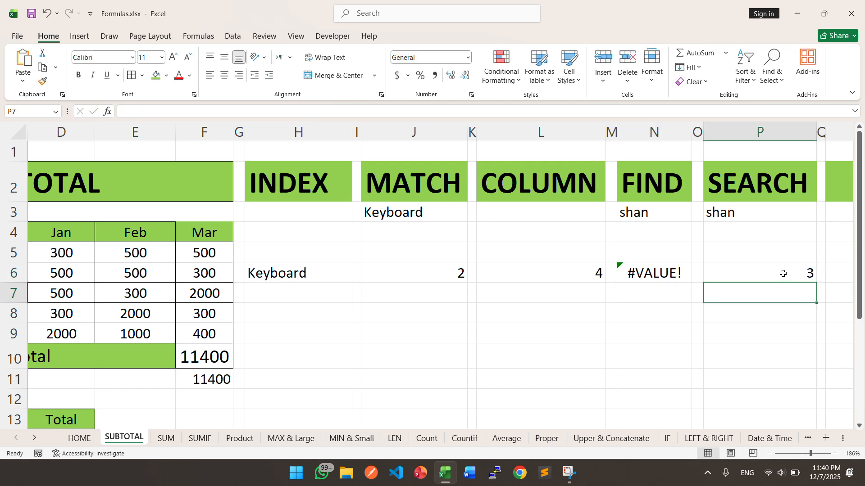
# - Compare the FIND and SEARCH columns, reviewing the source text in row 3 and the formulas in N6 and P6
pyautogui.moveTo(766, 212); pyautogui.dragTo(773, 272)
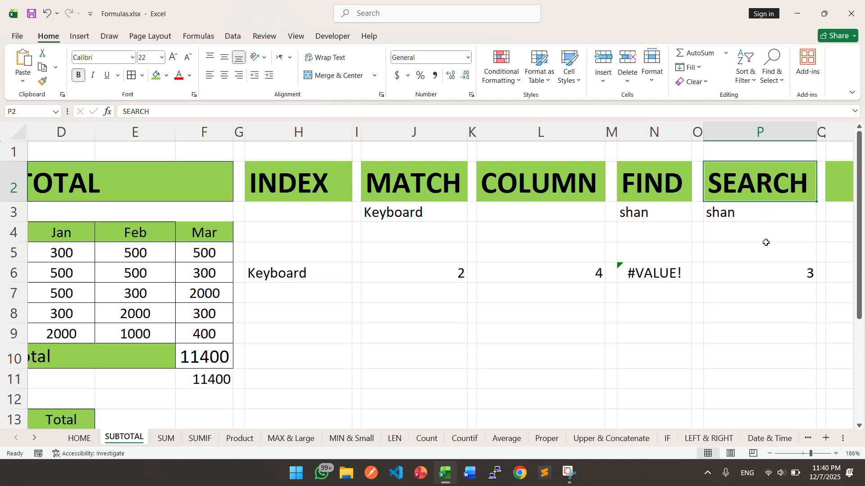
pyautogui.click(768, 272)
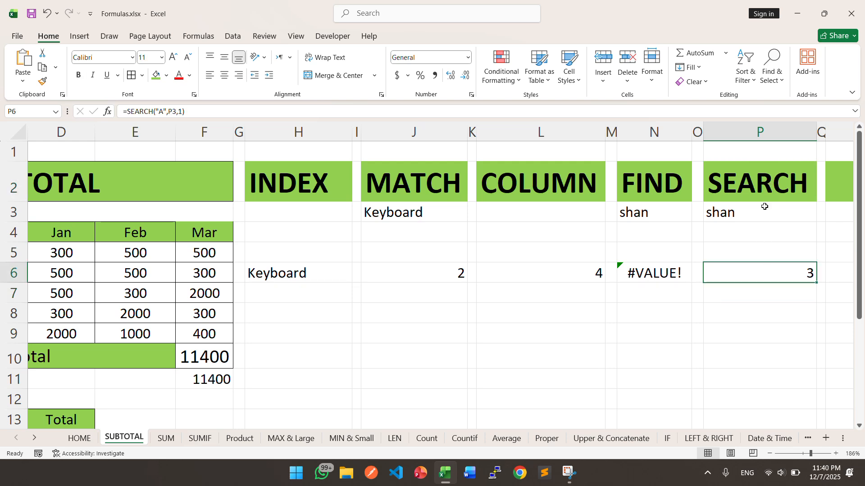
pyautogui.moveTo(761, 205); pyautogui.dragTo(772, 288)
pyautogui.moveTo(667, 212); pyautogui.dragTo(700, 351)
pyautogui.doubleClick(668, 265)
pyautogui.doubleClick(667, 265)
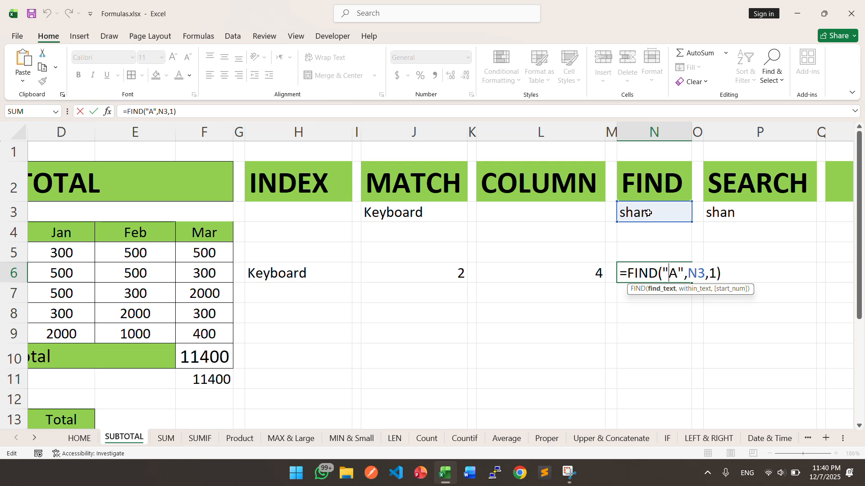
pyautogui.press('Escape')
pyautogui.click(652, 188)
pyautogui.moveTo(652, 220); pyautogui.dragTo(650, 303)
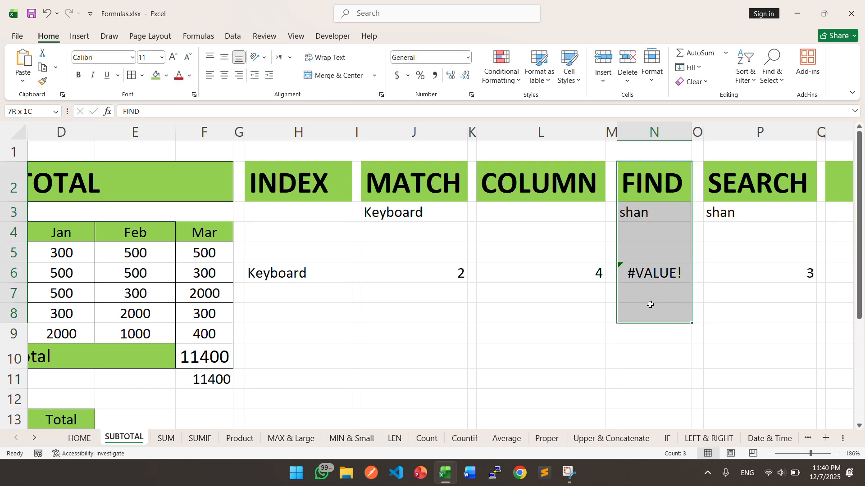
pyautogui.moveTo(759, 182); pyautogui.dragTo(759, 315)
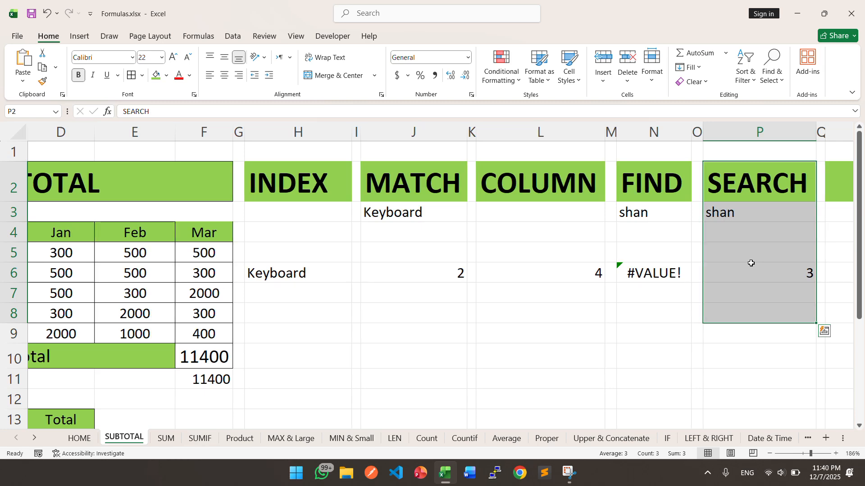
pyautogui.hscroll(-3, 751, 263)
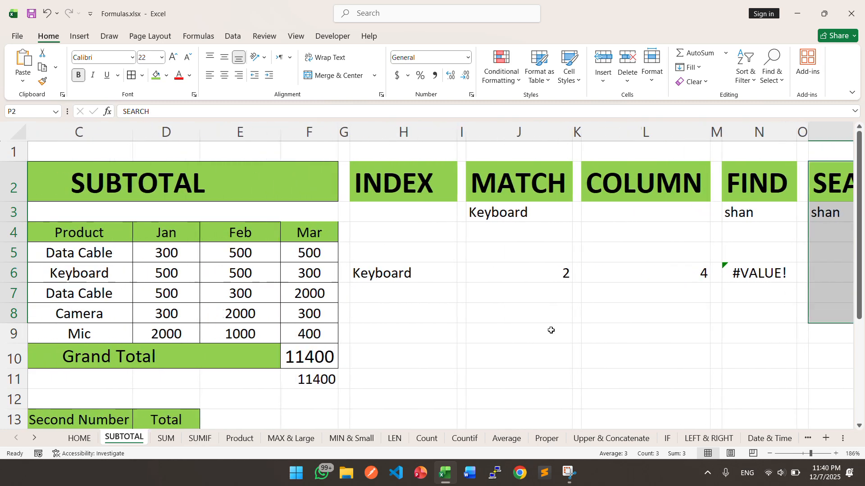
# - On the Product sheet, enter a PRODUCT formula in G5 that multiplies quantity D5 by unit price E5
pyautogui.click(200, 439)
pyautogui.click(166, 439)
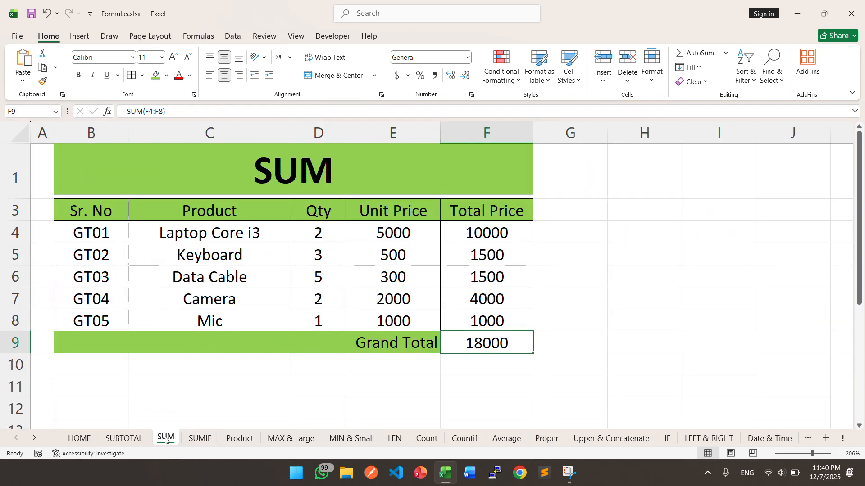
pyautogui.click(191, 441)
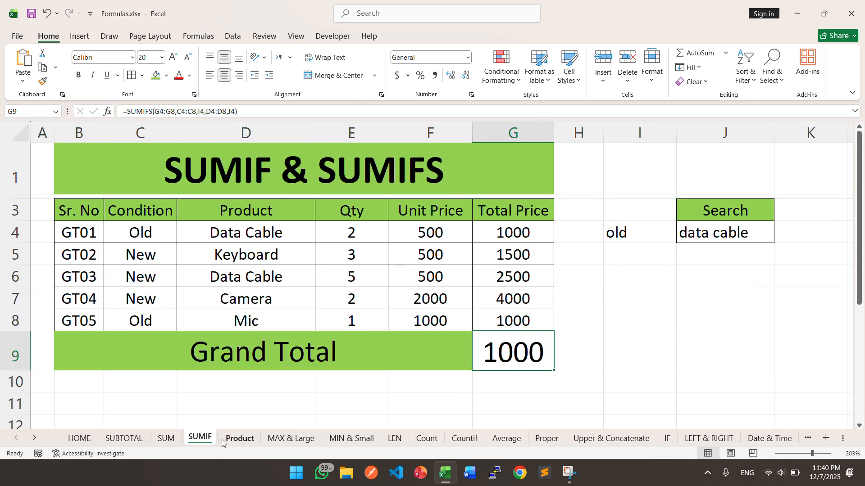
pyautogui.click(240, 439)
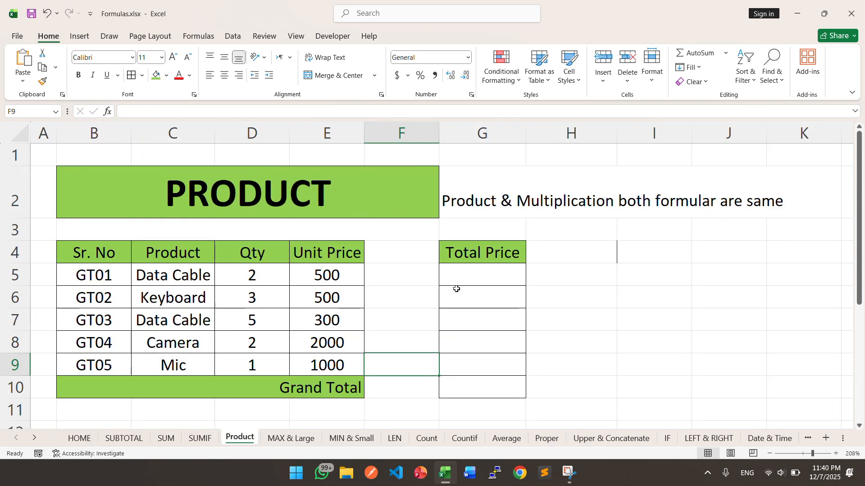
pyautogui.doubleClick(476, 280)
pyautogui.write('=pro')
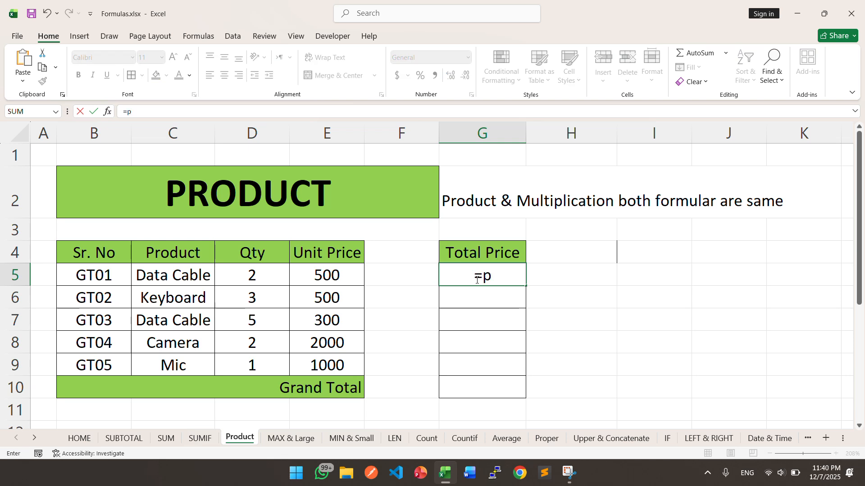
pyautogui.press('Down')
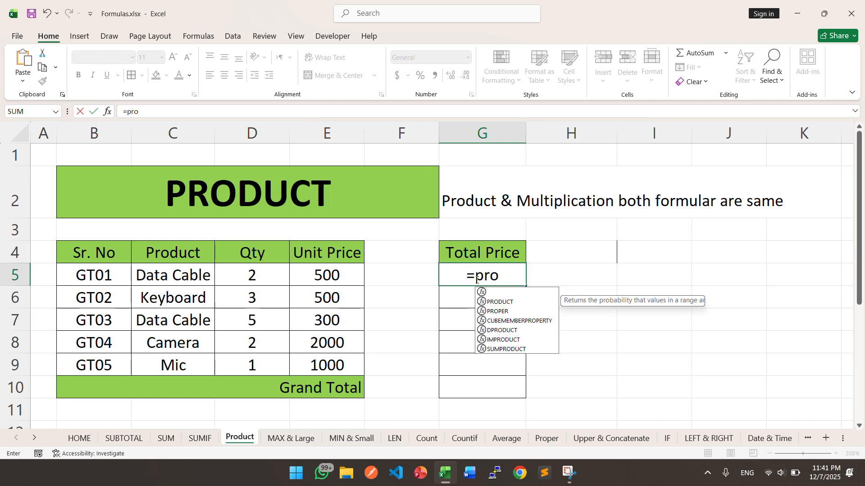
pyautogui.press('Tab')
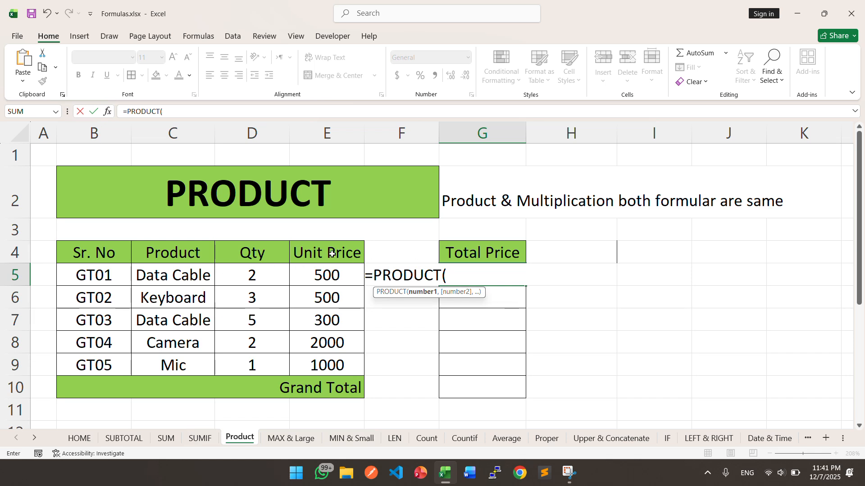
pyautogui.click(263, 273)
pyautogui.write(',')
pyautogui.click(313, 277)
pyautogui.write(')')
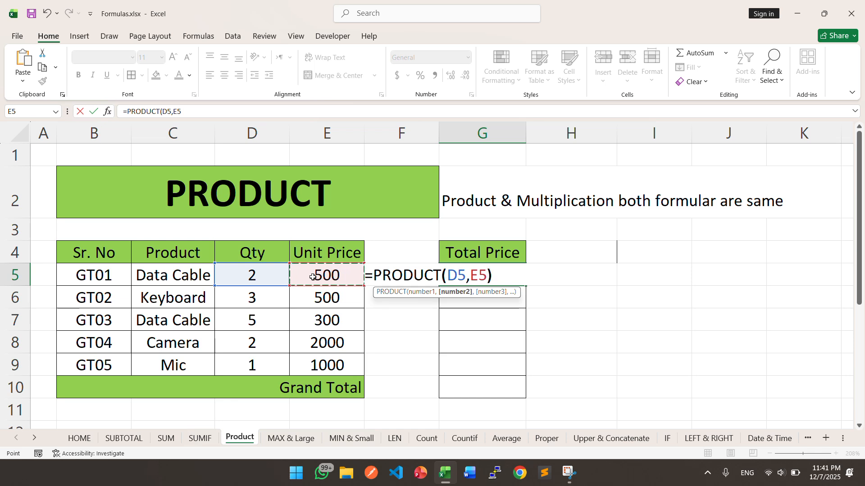
pyautogui.press('Return')
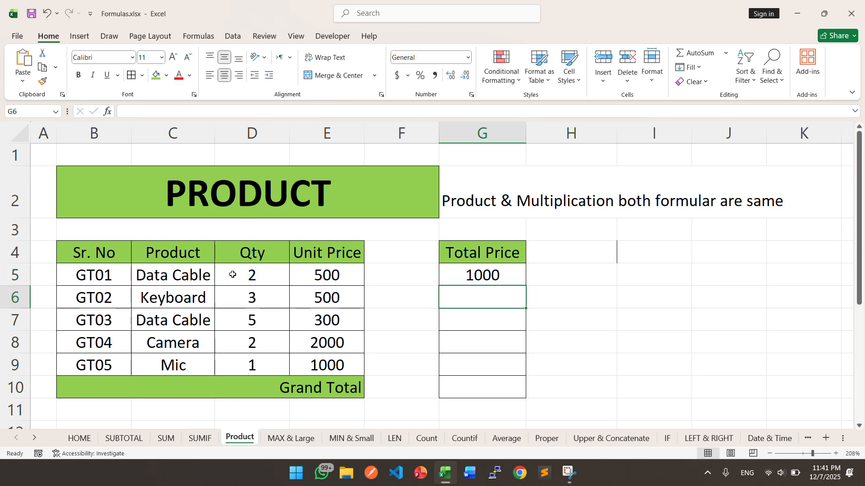
# - Fill the PRODUCT formula from G5 down to G9 and check the Keyboard row's quantity and unit price
pyautogui.click(517, 269)
pyautogui.moveTo(525, 286); pyautogui.dragTo(511, 376)
pyautogui.click(314, 296)
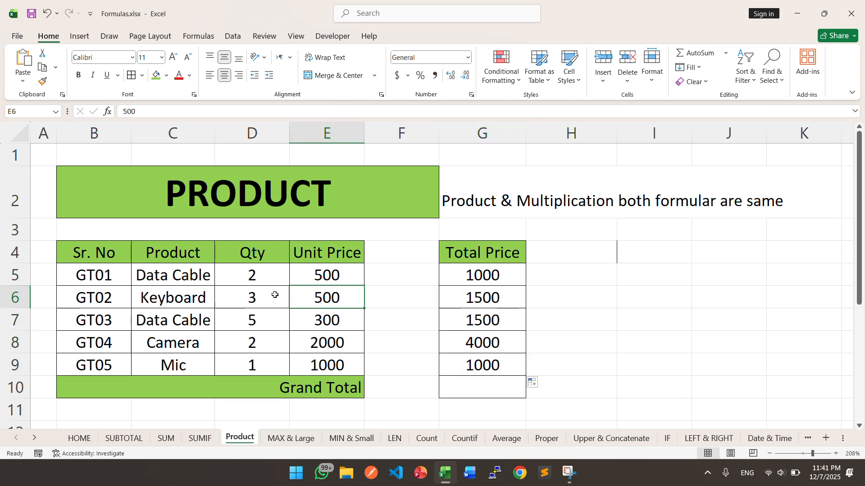
pyautogui.click(243, 296)
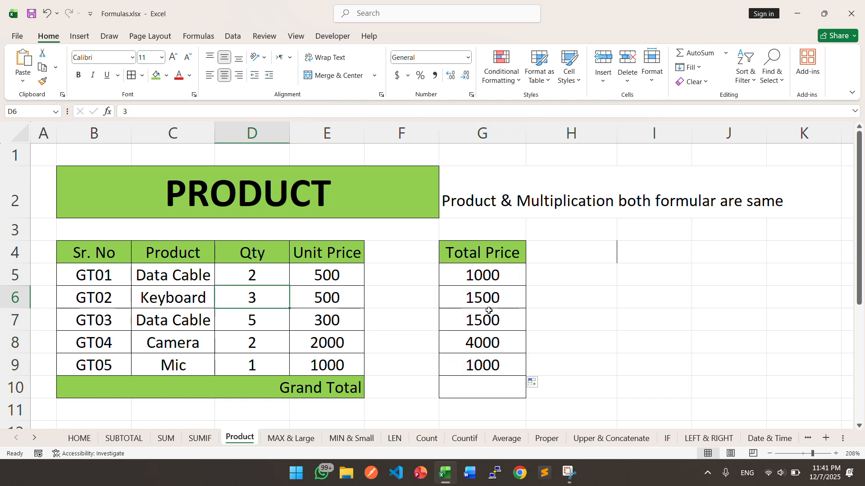
# - On the MAX & Large sheet, enter a MAX formula in E5 over the unit prices C5:C9
pyautogui.click(280, 437)
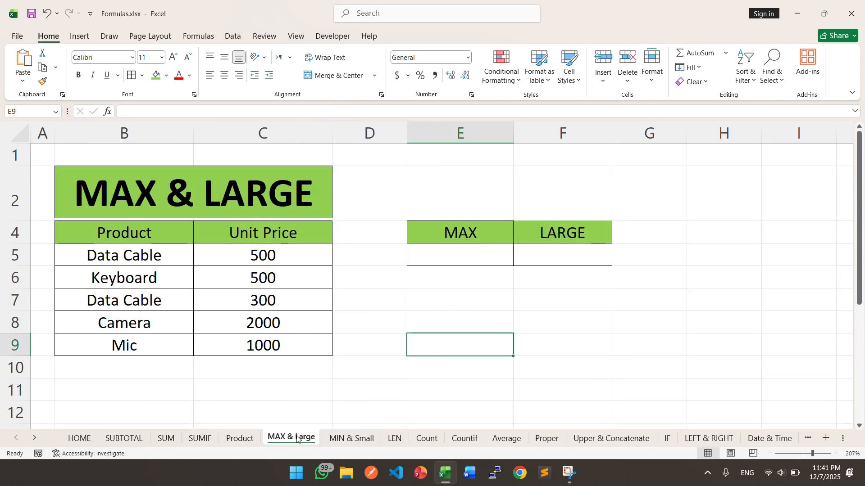
pyautogui.click(384, 296)
pyautogui.click(452, 261)
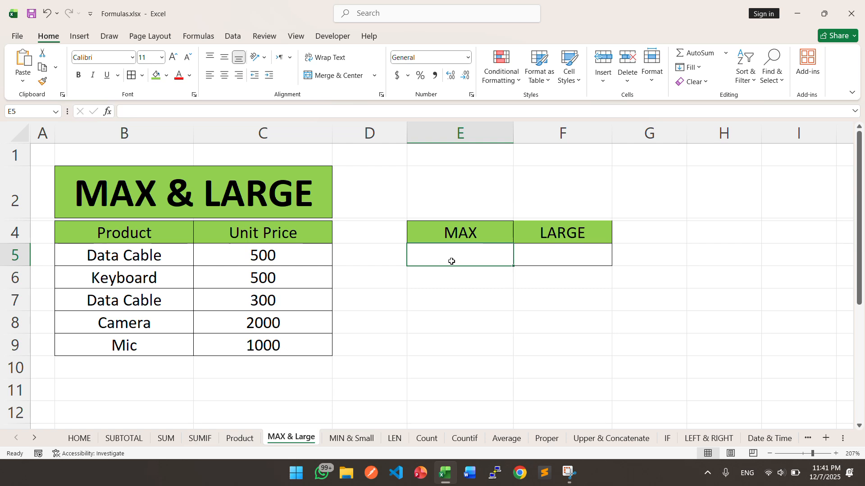
pyautogui.doubleClick(465, 260)
pyautogui.write('=max')
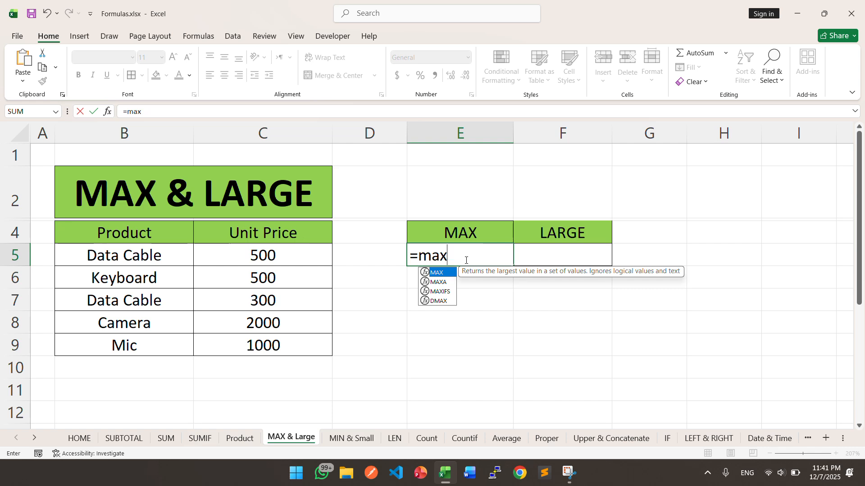
pyautogui.press('Tab')
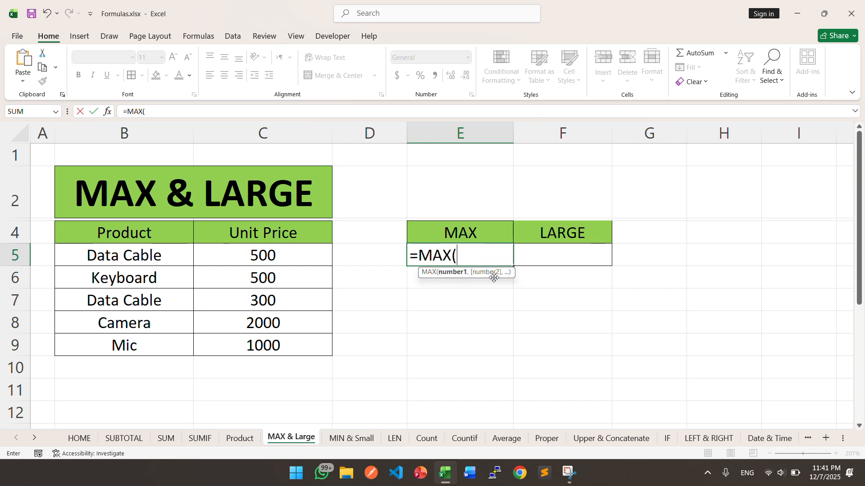
pyautogui.moveTo(324, 253); pyautogui.dragTo(298, 343)
pyautogui.write(')')
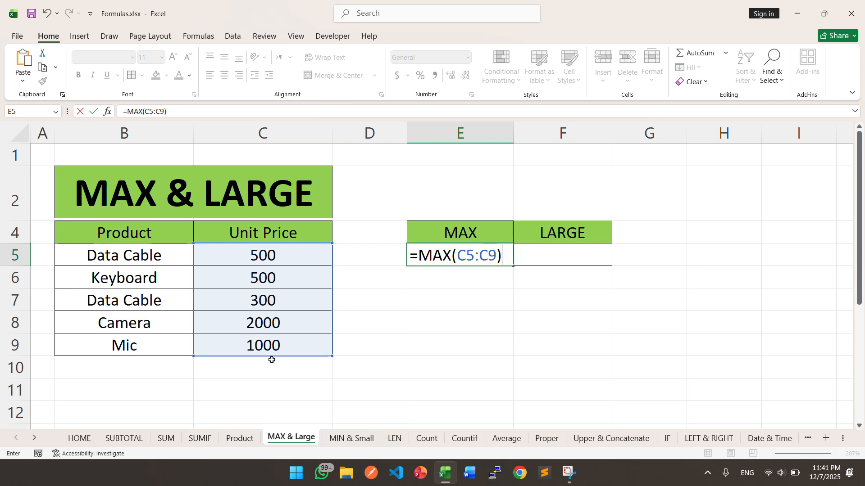
pyautogui.hotkey('ctrl', 'Return')
pyautogui.press('Return')
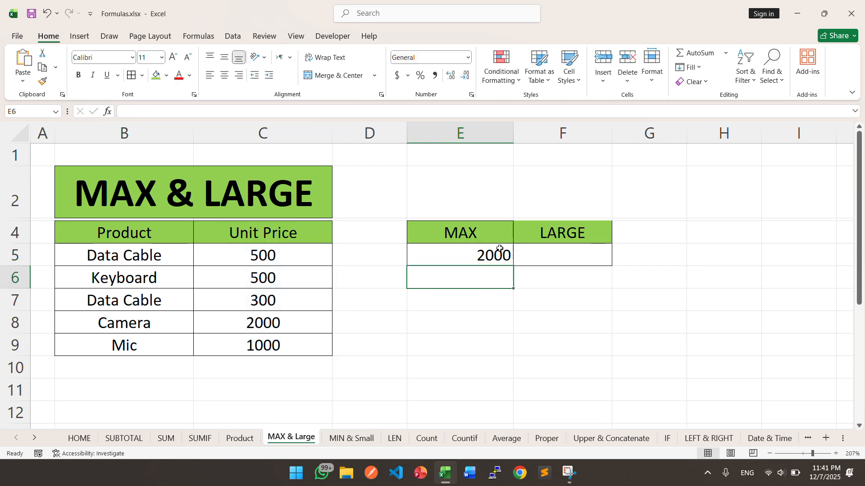
# - Enter a LARGE formula in F5 that returns the third-largest unit price in C5:C9
pyautogui.click(565, 255)
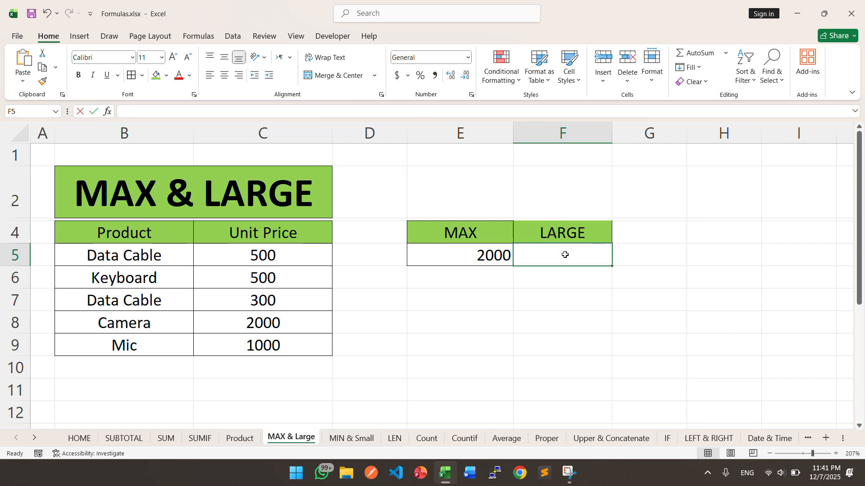
pyautogui.write('=LARGE(')
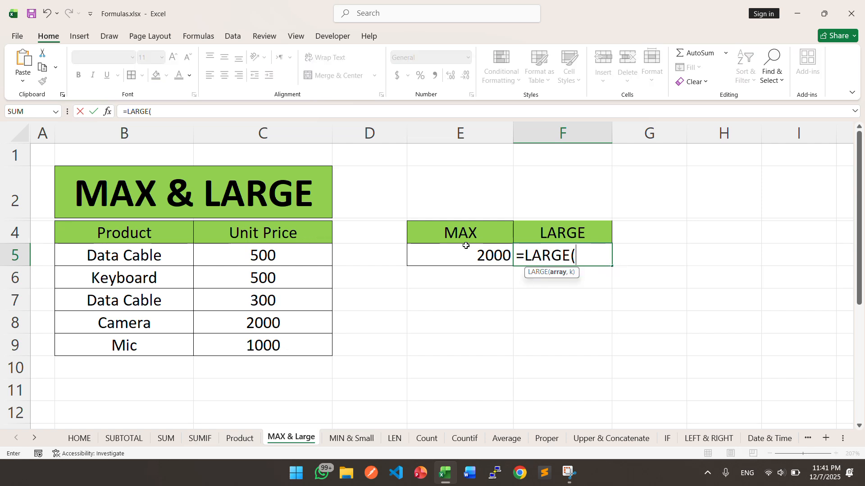
pyautogui.moveTo(293, 250); pyautogui.dragTo(288, 346)
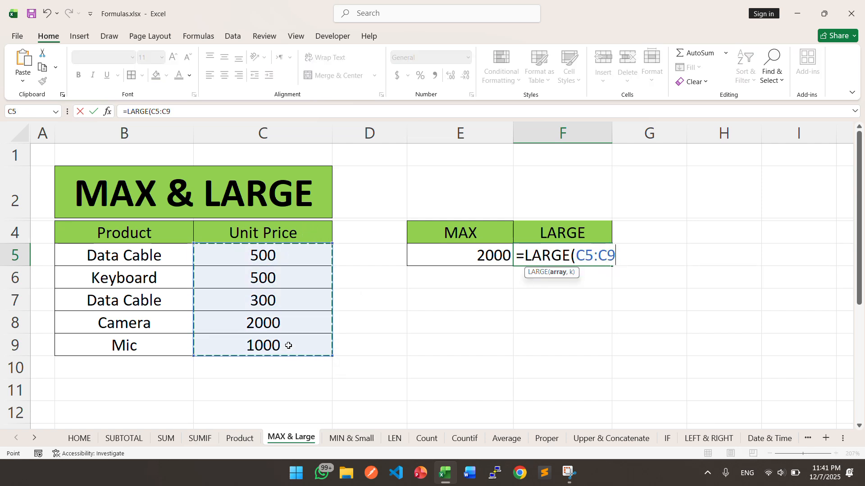
pyautogui.write(',')
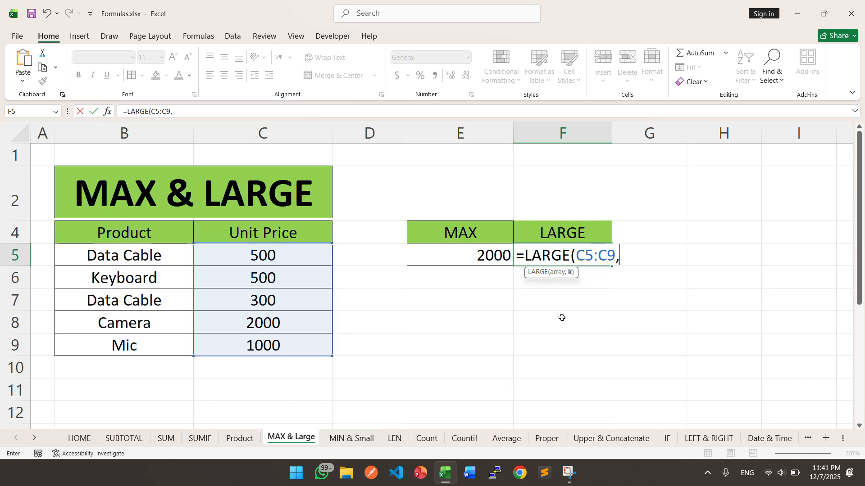
pyautogui.write('3)')
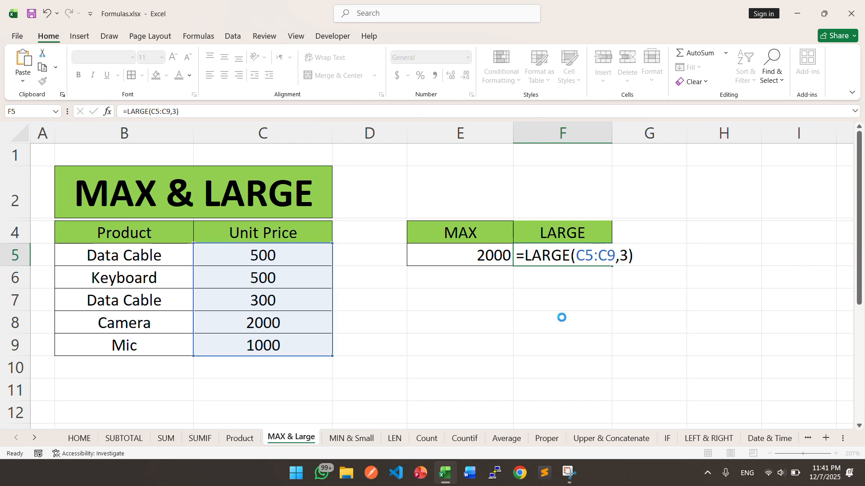
pyautogui.press('Return')
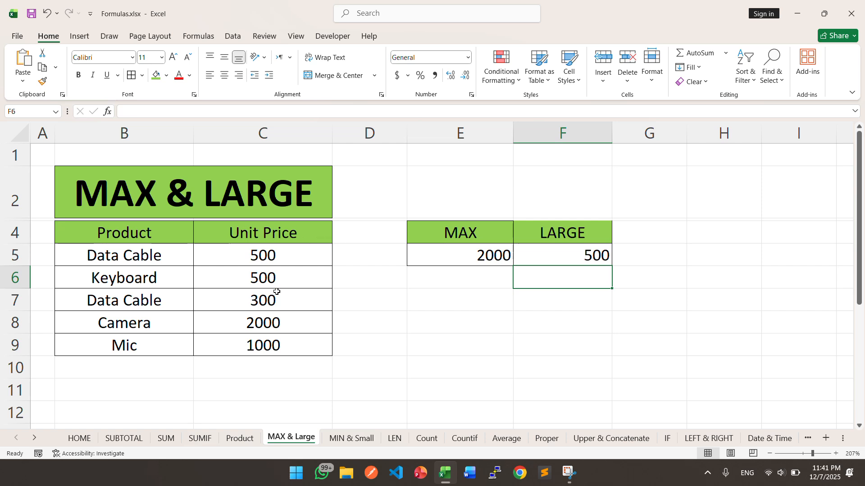
# - Set the first Data Cable's unit price in C5 to 400 and check the price ranking against the LARGE result
pyautogui.click(262, 260)
pyautogui.write('400')
pyautogui.press('Return')
pyautogui.click(299, 313)
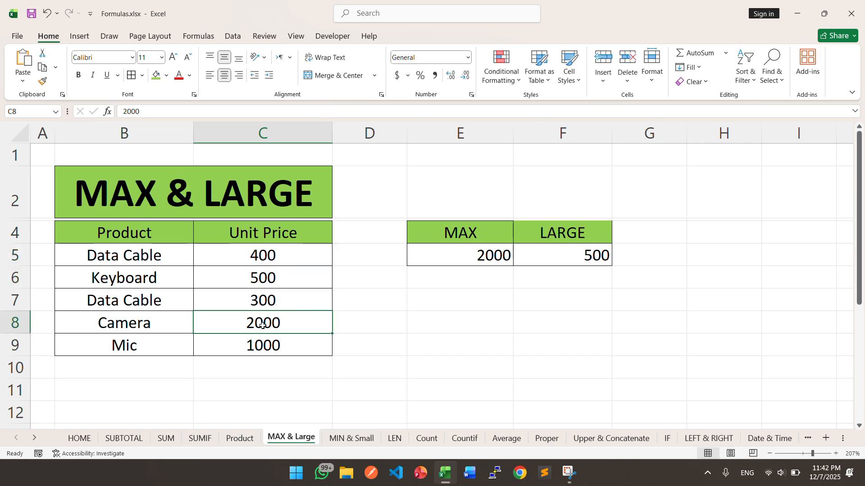
pyautogui.click(271, 280)
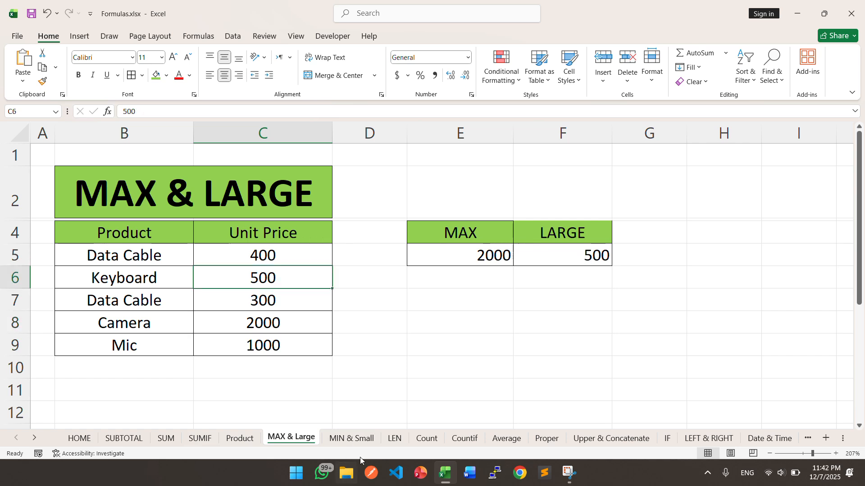
# - On the MIN & Small sheet, enter a MIN formula in E5 over the unit prices C5:C9 and check the lowest price
pyautogui.click(354, 438)
pyautogui.click(478, 269)
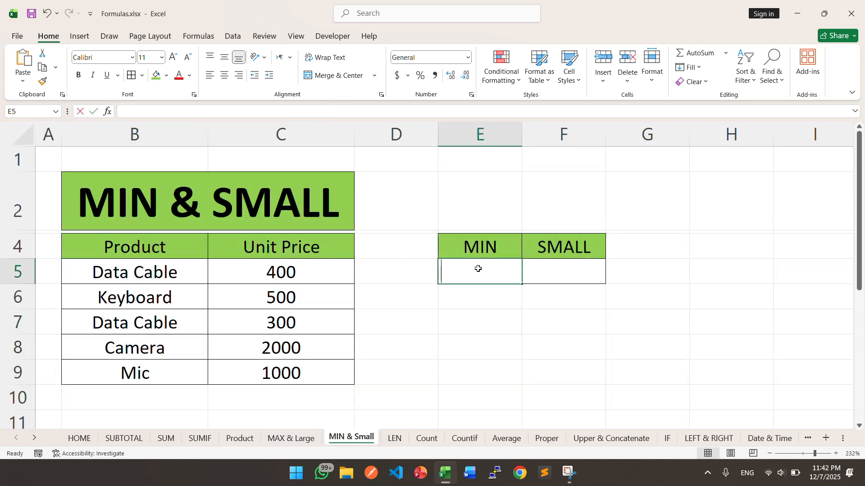
pyautogui.write('min')
pyautogui.write('=mi')
pyautogui.press('Tab')
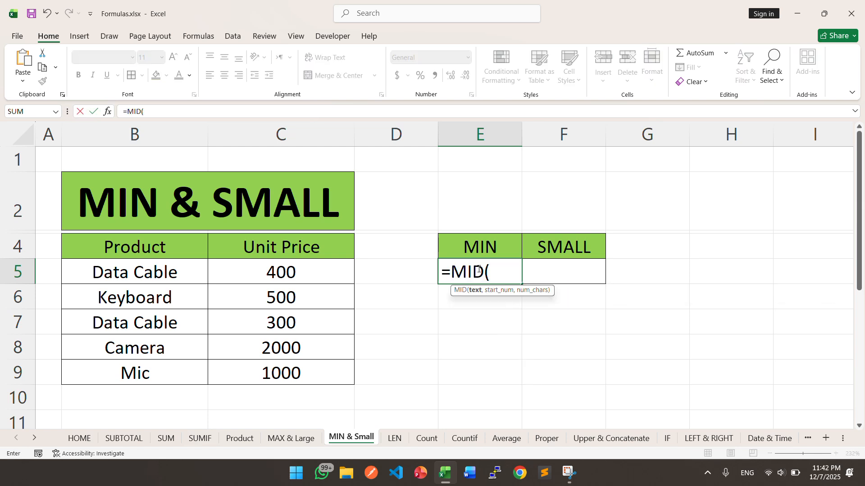
pyautogui.press('BackSpace')
pyautogui.press('BackSpace')
pyautogui.press('BackSpace')
pyautogui.write('in')
pyautogui.press('Tab')
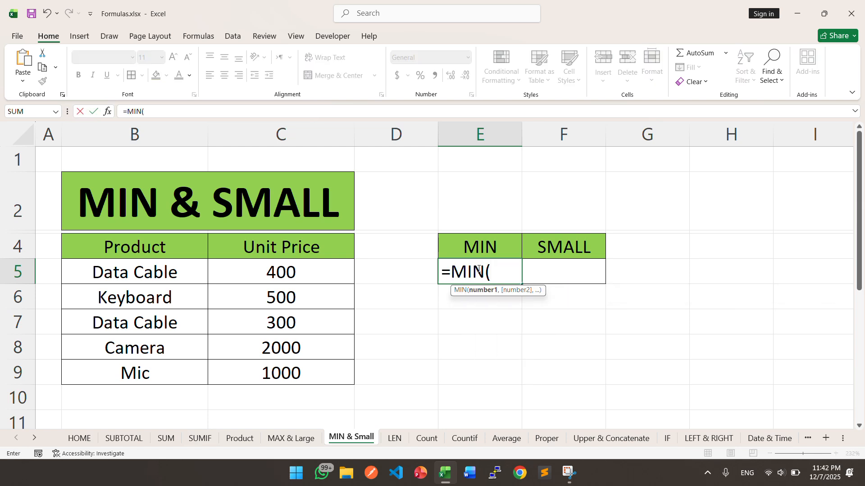
pyautogui.moveTo(274, 270); pyautogui.dragTo(290, 361)
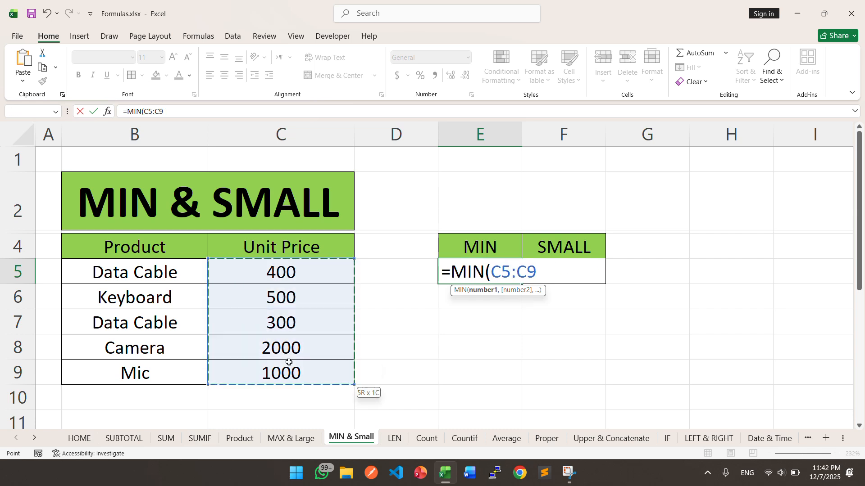
pyautogui.write(')')
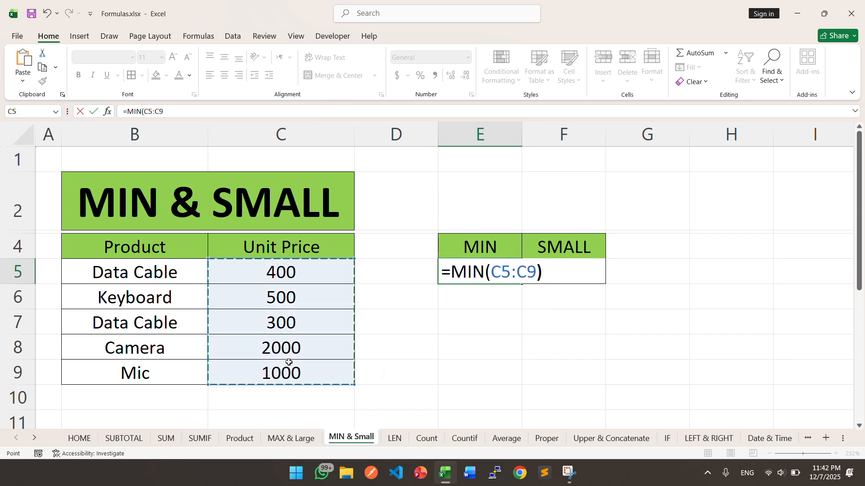
pyautogui.press('Return')
pyautogui.click(284, 318)
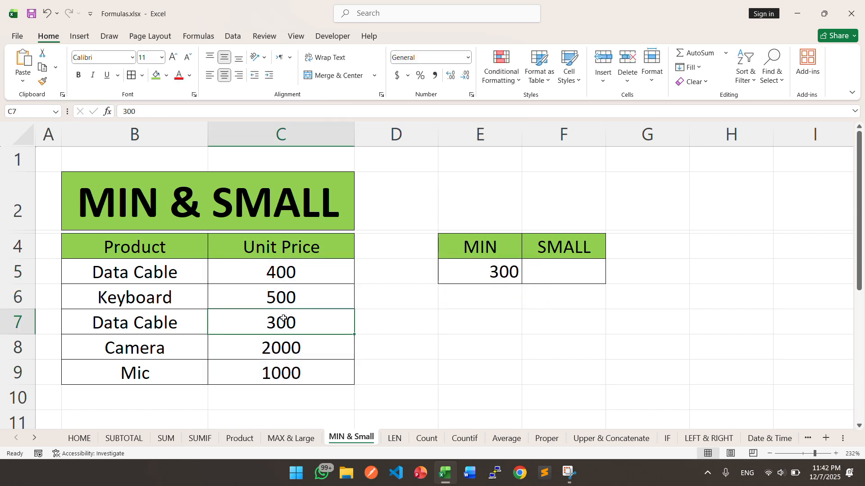
pyautogui.click(532, 273)
pyautogui.write('=sml')
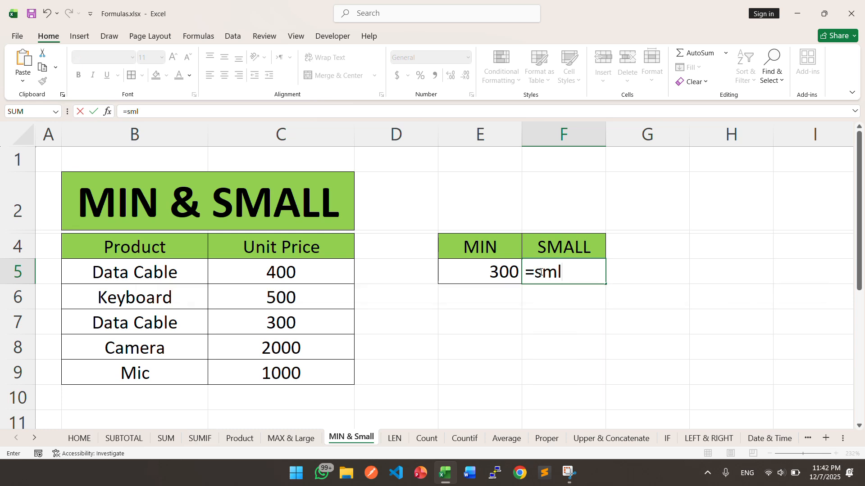
pyautogui.press('Tab')
# - Enter a SMALL formula in F5 that returns the second-smallest unit price in C5:C9, and review its range
pyautogui.click(541, 272)
pyautogui.write('=sm')
pyautogui.press('Tab')
pyautogui.moveTo(333, 267); pyautogui.dragTo(328, 365)
pyautogui.write(',2)')
pyautogui.press('Return')
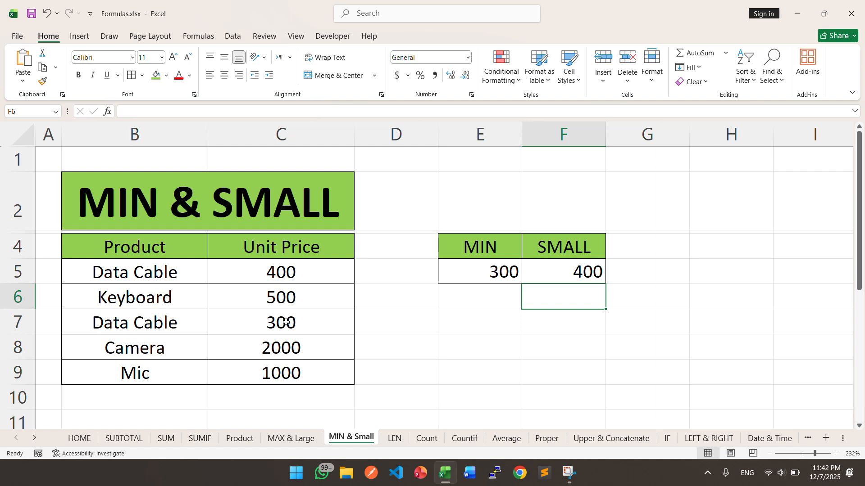
pyautogui.doubleClick(571, 272)
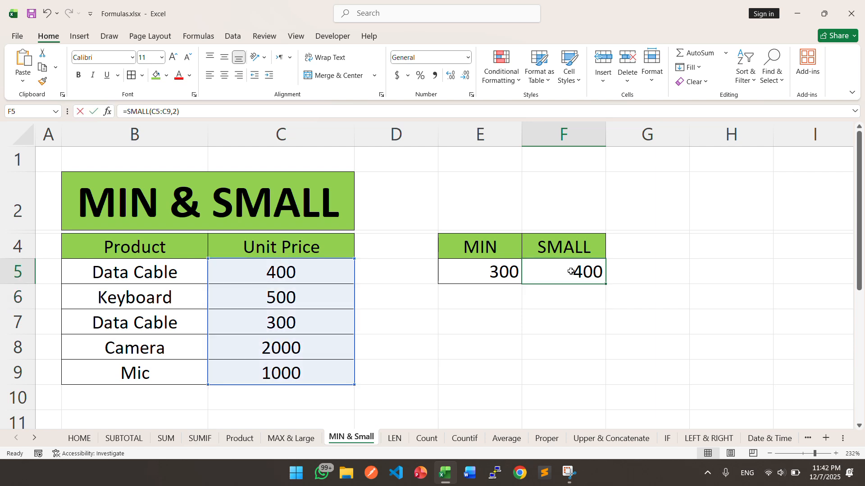
pyautogui.press('Escape')
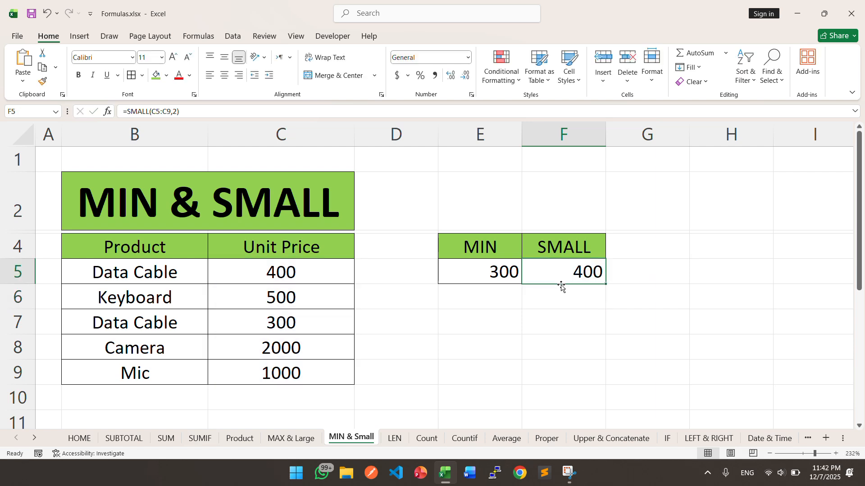
# - On the LEN sheet, enter a LEN formula in E5 for the product name in B5 and fill it down to E9
pyautogui.click(397, 437)
pyautogui.click(380, 266)
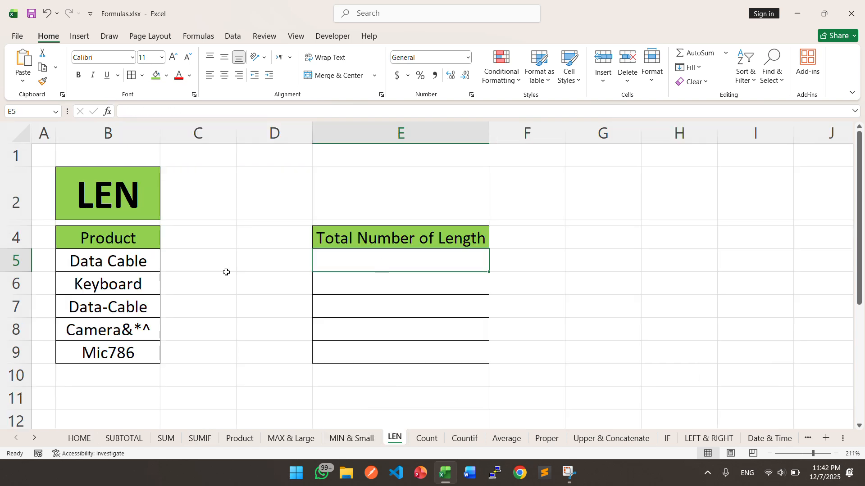
pyautogui.click(151, 268)
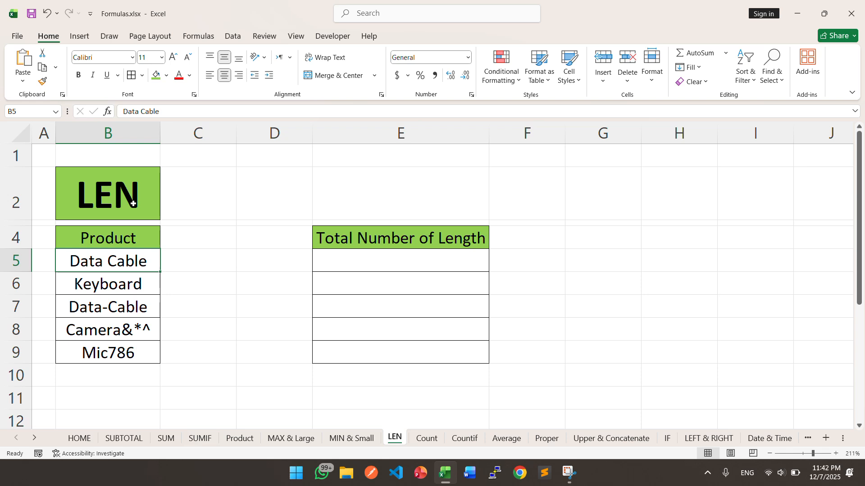
pyautogui.doubleClick(364, 262)
pyautogui.write('=len')
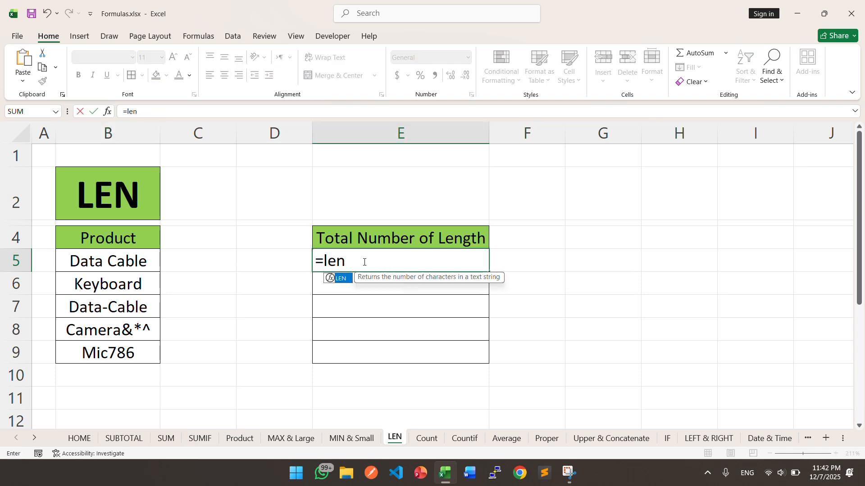
pyautogui.press('Tab')
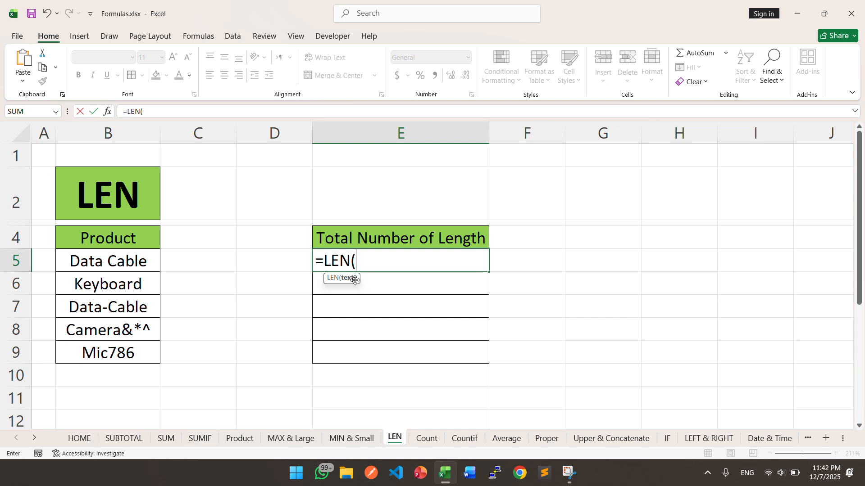
pyautogui.click(106, 263)
pyautogui.write(')')
pyautogui.press('Return')
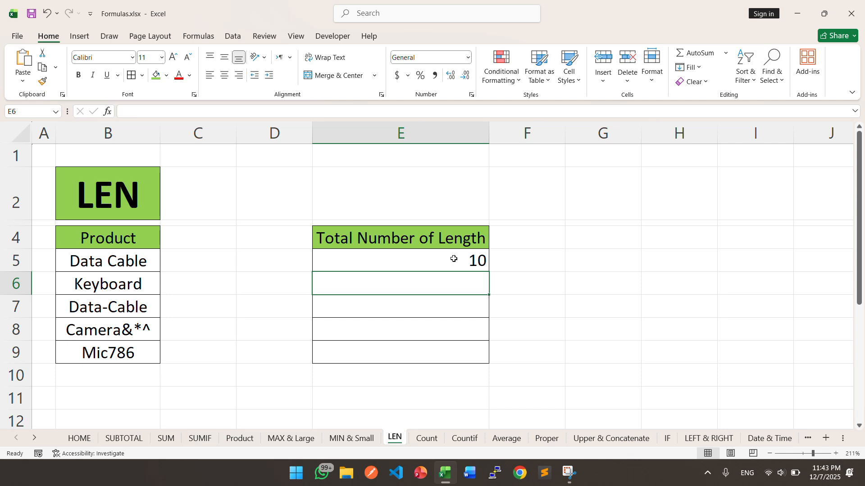
pyautogui.click(481, 261)
pyautogui.moveTo(490, 274); pyautogui.dragTo(477, 362)
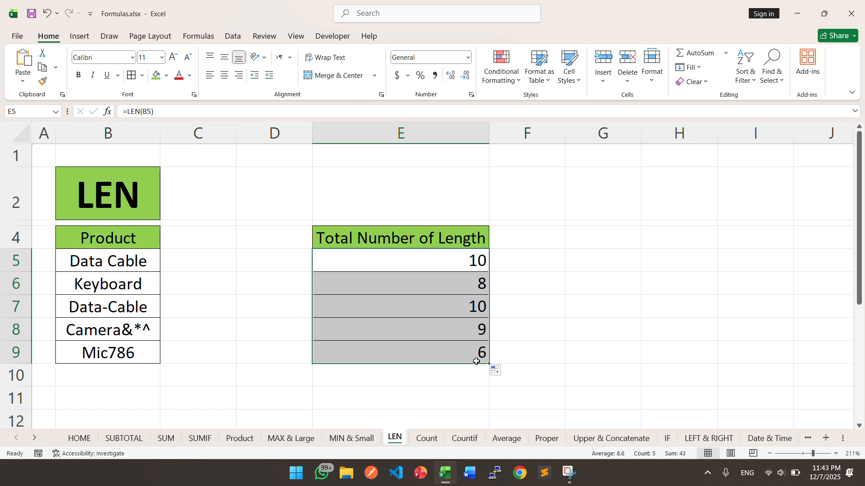
# - Switch to the Count sheet and look over its Name, Salery and Total Number of Length columns
pyautogui.click(429, 439)
pyautogui.click(299, 295)
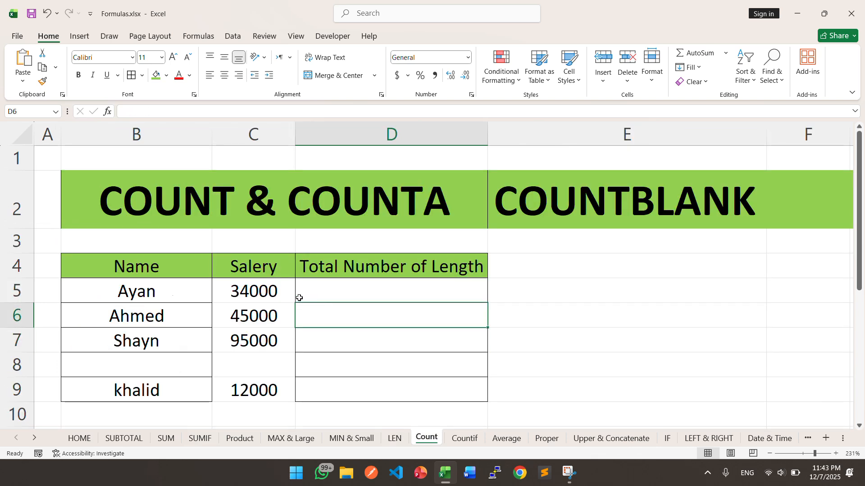
pyautogui.click(180, 280)
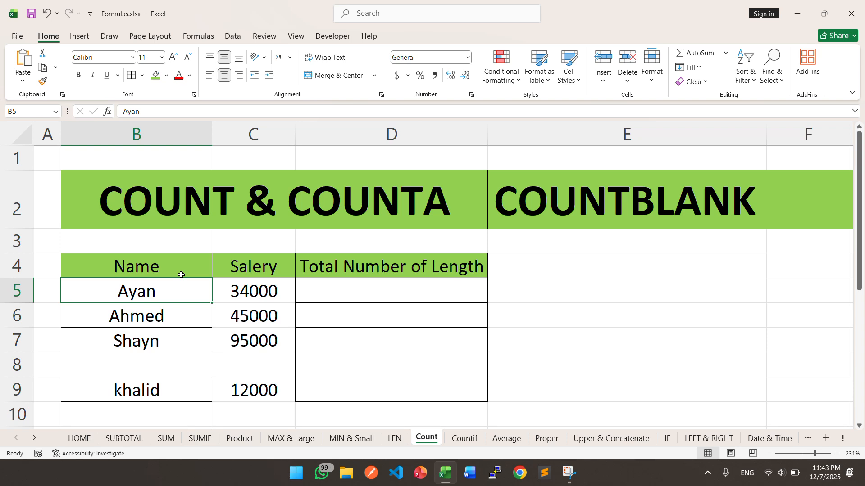
pyautogui.click(222, 193)
pyautogui.click(328, 142)
pyautogui.click(282, 295)
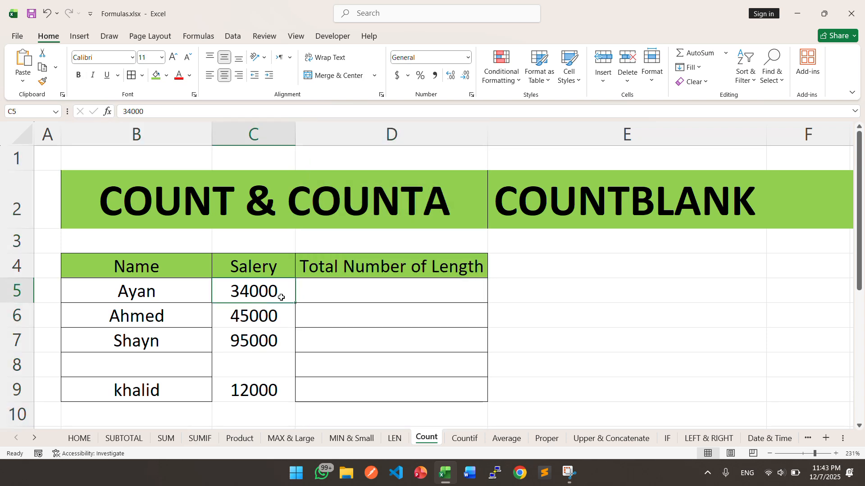
pyautogui.click(345, 294)
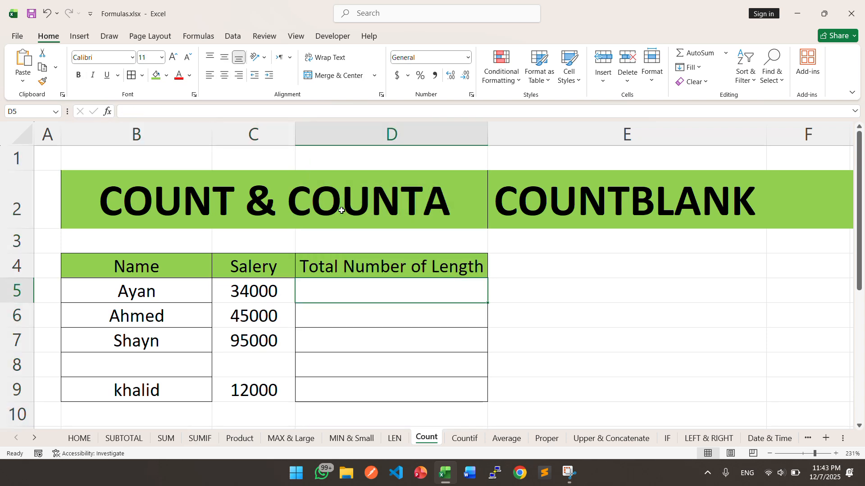
pyautogui.click(358, 319)
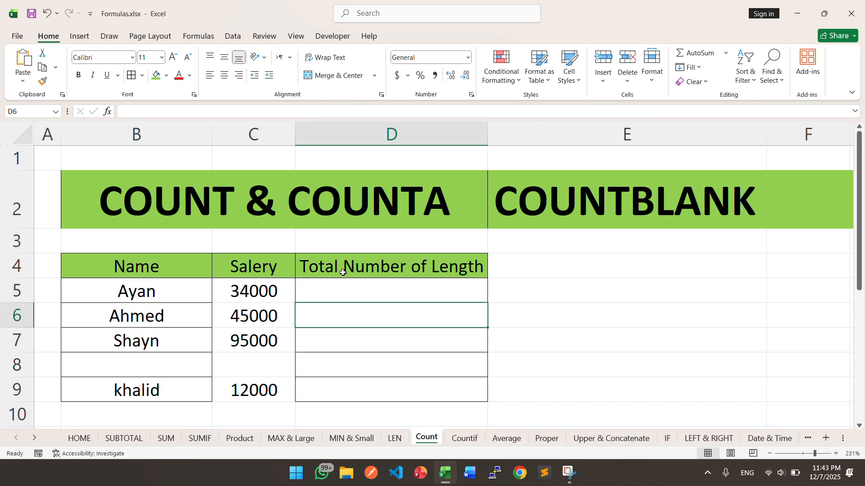
# - Enter =COUNT(B5:B9) in cell D5 to count numeric entries in the Name column
pyautogui.click(334, 296)
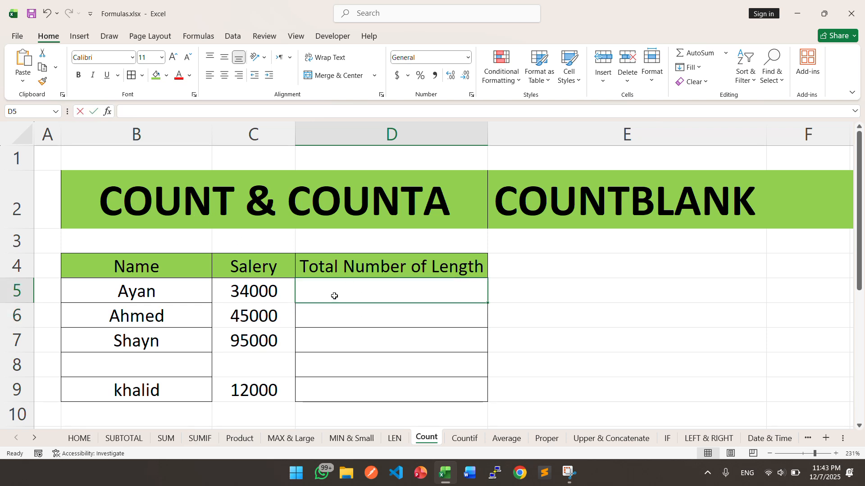
pyautogui.write('=coun')
pyautogui.press('Tab')
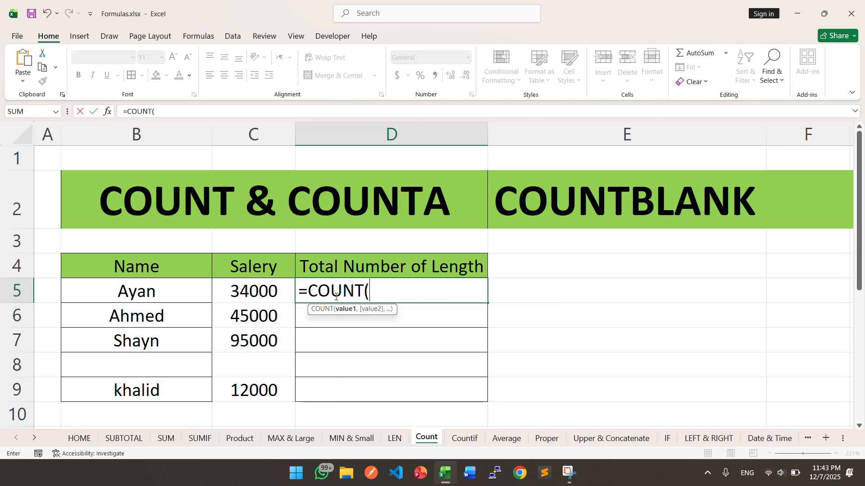
pyautogui.moveTo(144, 285); pyautogui.dragTo(139, 390)
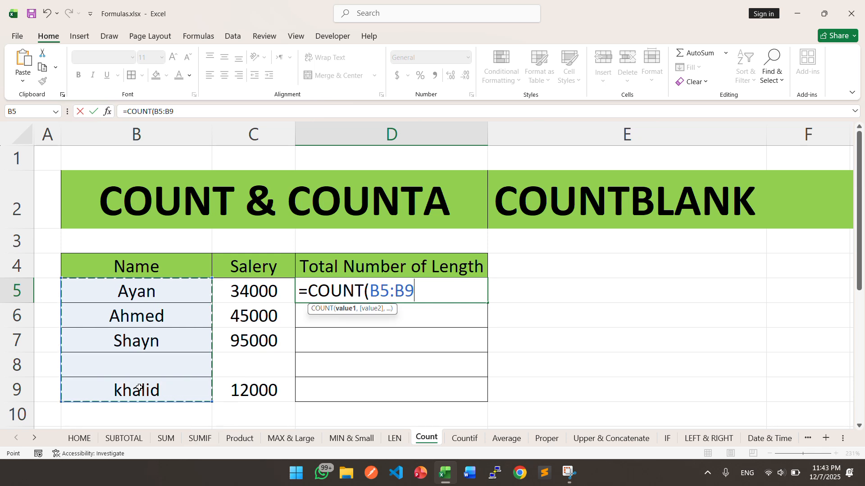
pyautogui.write(')')
pyautogui.press('Return')
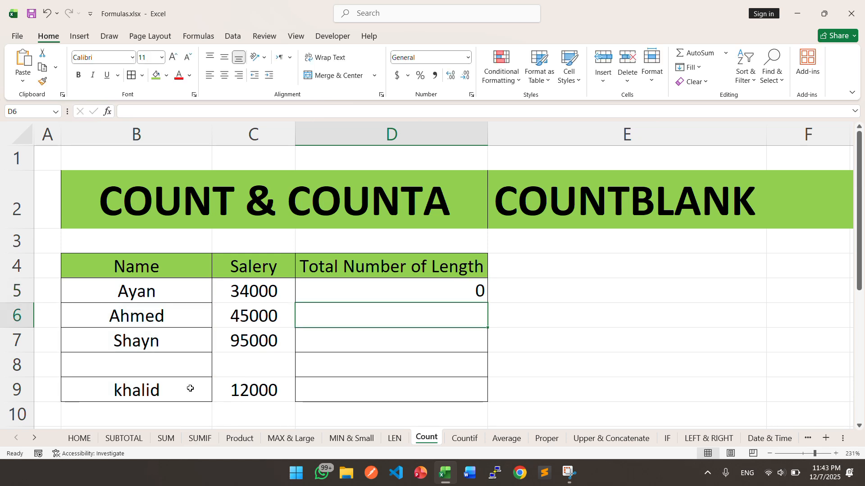
# - Replace the formula in D5 with =COUNT(C5:C9) and select the salaries in C5:C9 to check the count
pyautogui.click(462, 287)
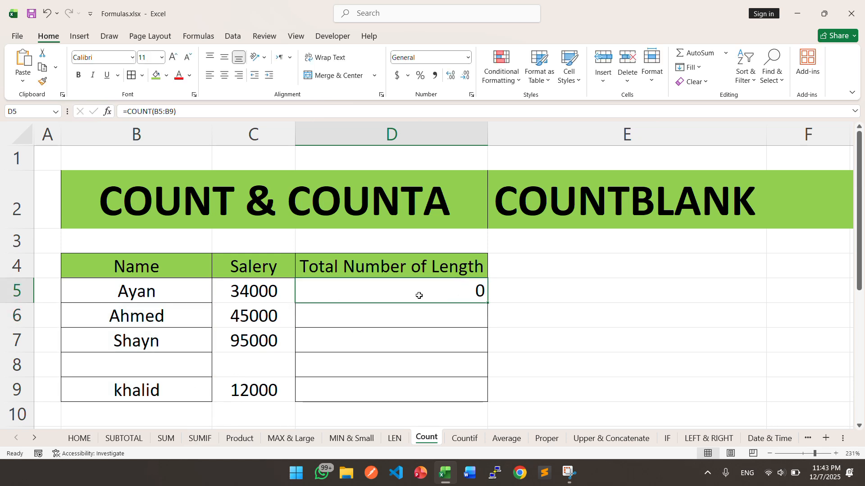
pyautogui.press('Delete')
pyautogui.write('coun')
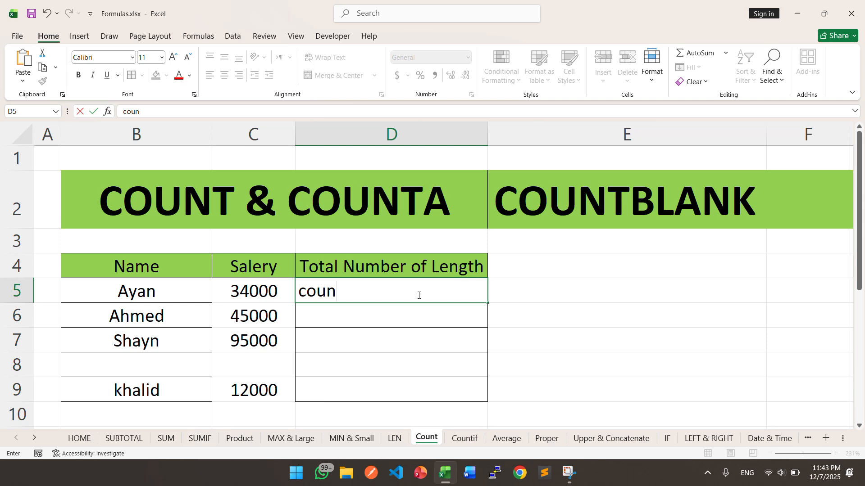
pyautogui.press('BackSpace')
pyautogui.press('BackSpace')
pyautogui.press('BackSpace')
pyautogui.press('BackSpace')
pyautogui.write('=coun')
pyautogui.press('Tab')
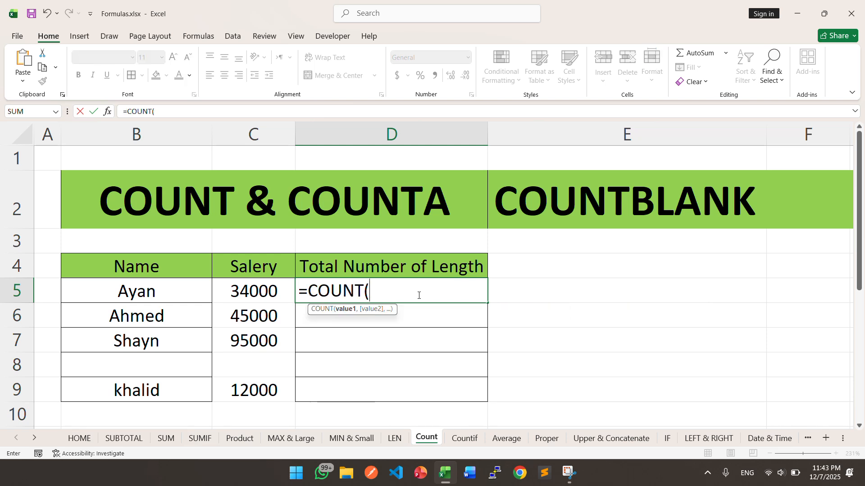
pyautogui.moveTo(285, 290); pyautogui.dragTo(268, 387)
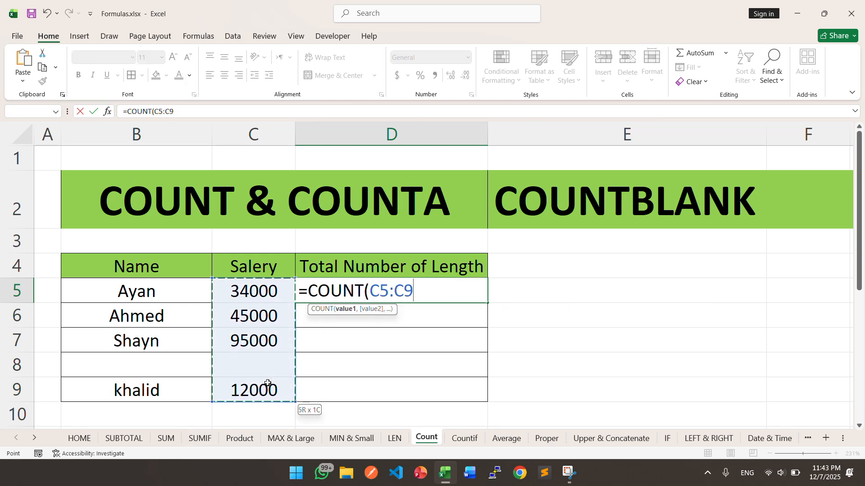
pyautogui.write(')')
pyautogui.press('Return')
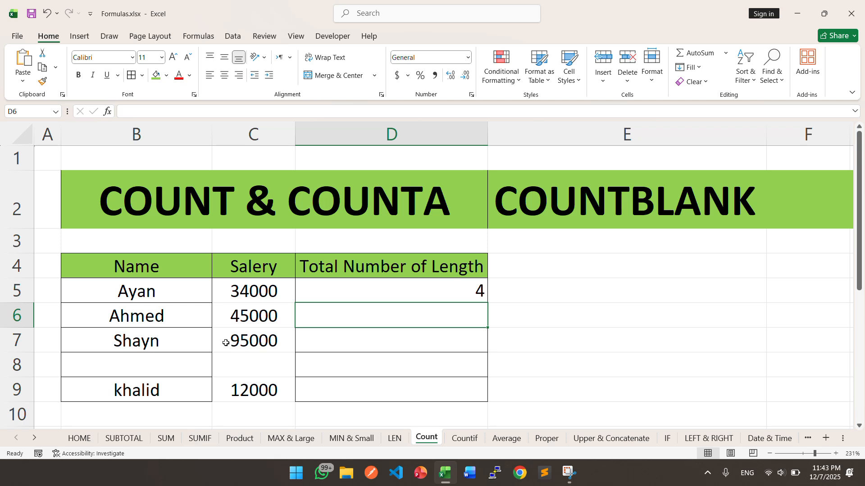
pyautogui.click(260, 292)
pyautogui.moveTo(260, 292); pyautogui.dragTo(257, 385)
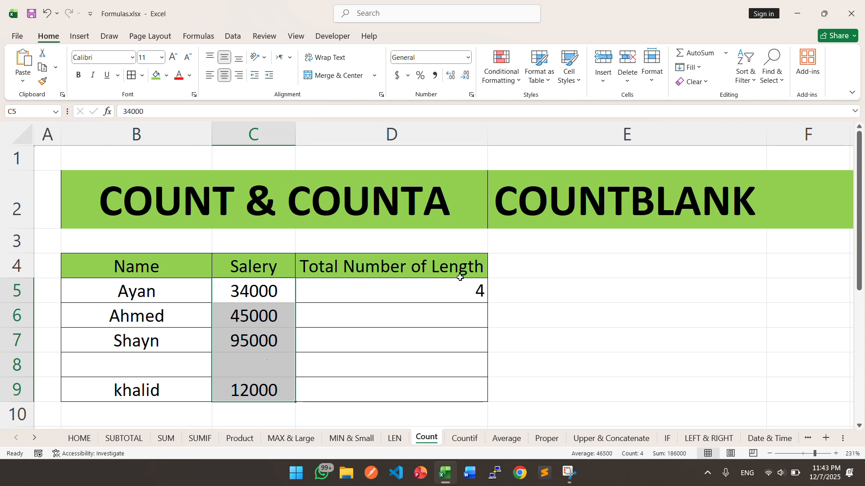
# - Replace the formula in D5 with =COUNTA(B5:B9) to count the non-empty cells in the Name column
pyautogui.click(478, 290)
pyautogui.press('Delete')
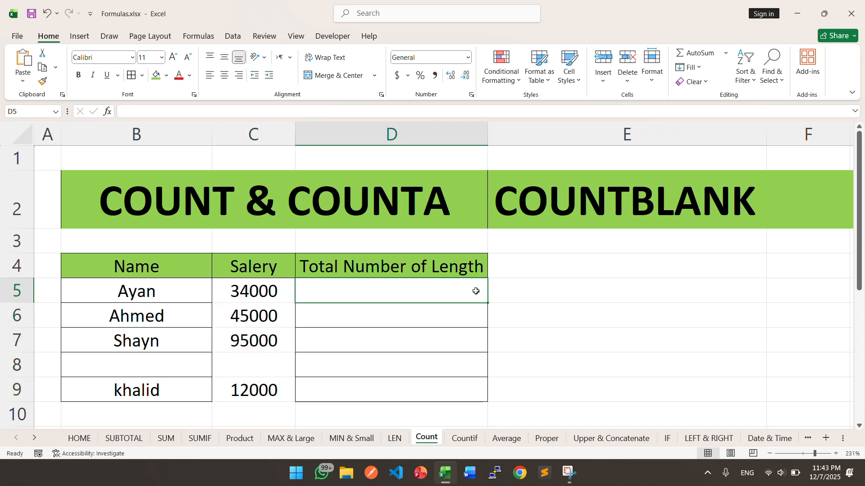
pyautogui.write('=coun')
pyautogui.press('Tab')
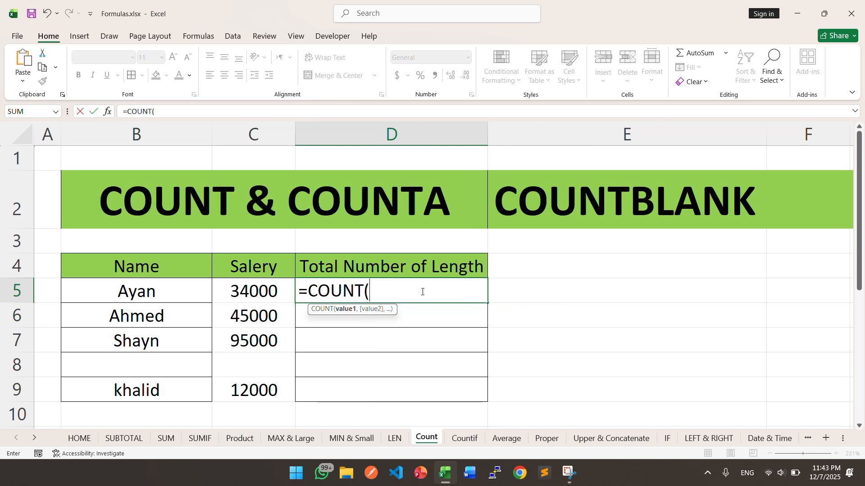
pyautogui.press('BackSpace')
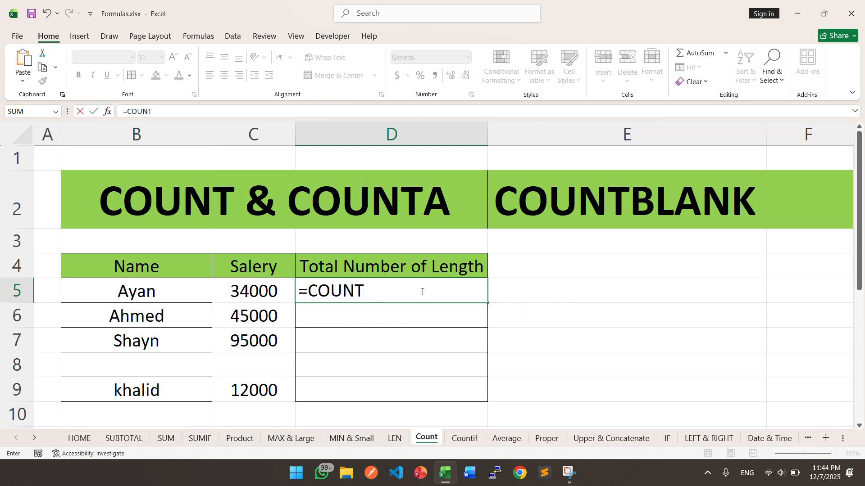
pyautogui.write('A')
pyautogui.press('Tab')
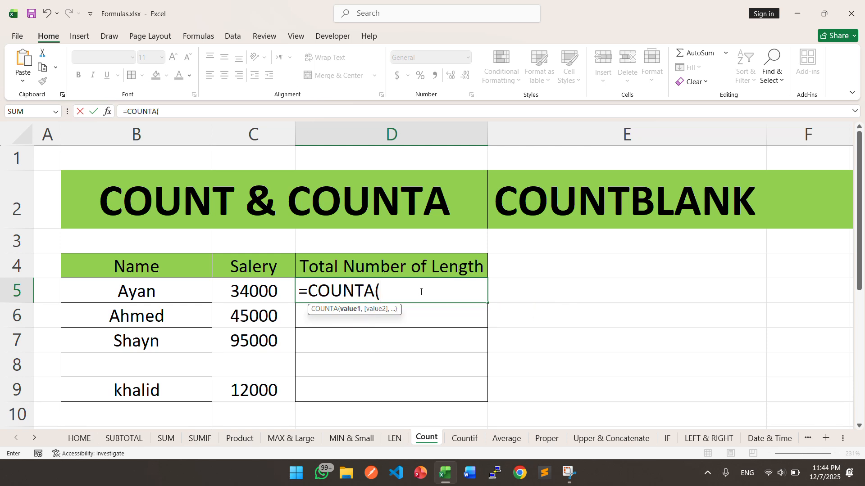
pyautogui.moveTo(136, 292); pyautogui.dragTo(137, 397)
pyautogui.write(')')
pyautogui.press('Return')
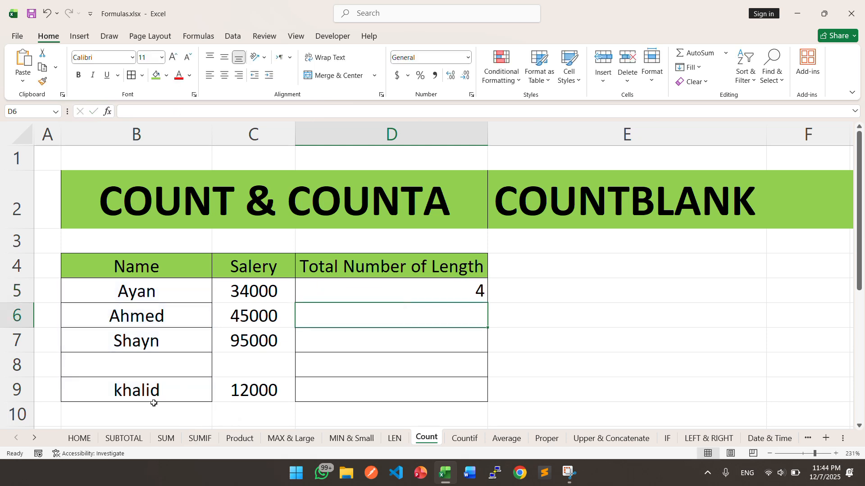
# - Replace the formula in D5 with =COUNTA(B5:C9) to cover both columns, and select B5:B9 to check the count
pyautogui.click(474, 290)
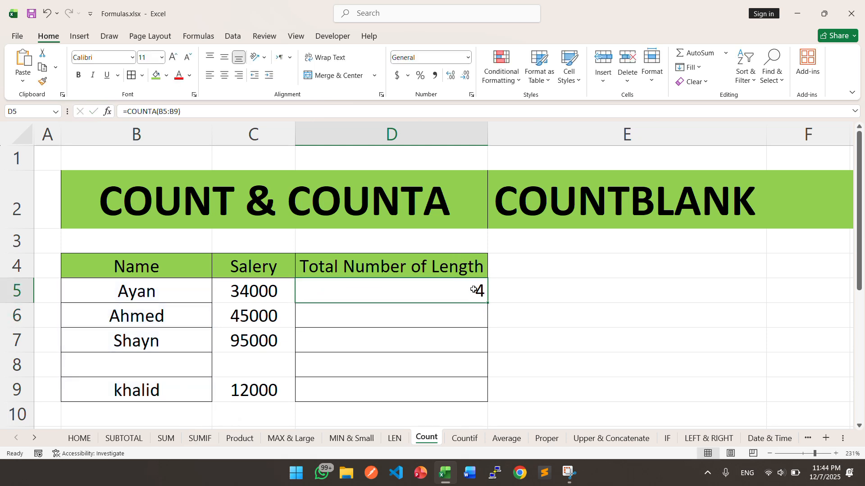
pyautogui.press('BackSpace')
pyautogui.write('=counta')
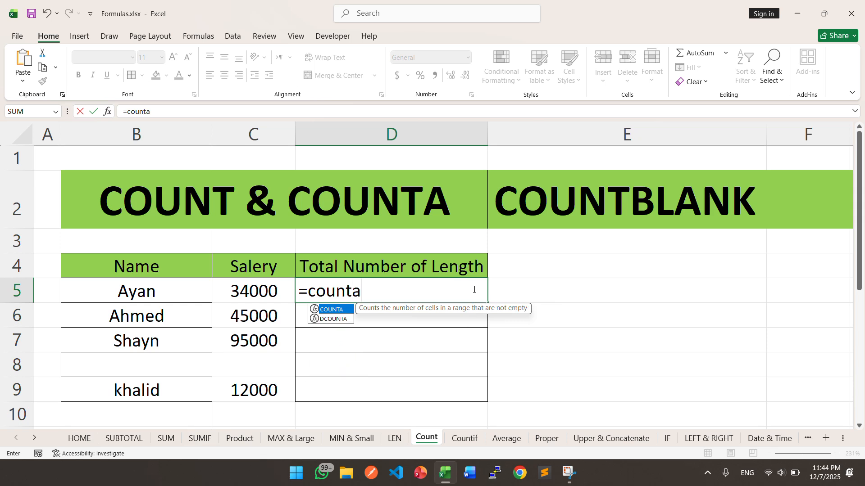
pyautogui.press('Tab')
pyautogui.moveTo(206, 291); pyautogui.dragTo(237, 387)
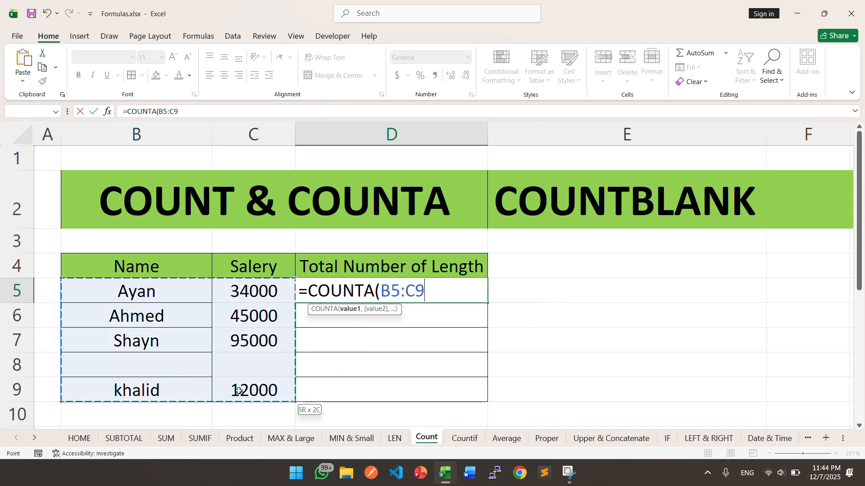
pyautogui.write(')')
pyautogui.press('Return')
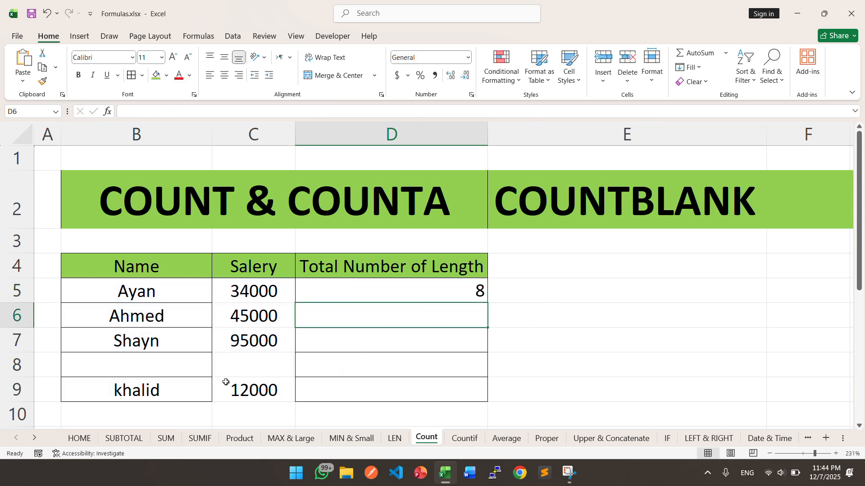
pyautogui.moveTo(164, 292); pyautogui.dragTo(166, 385)
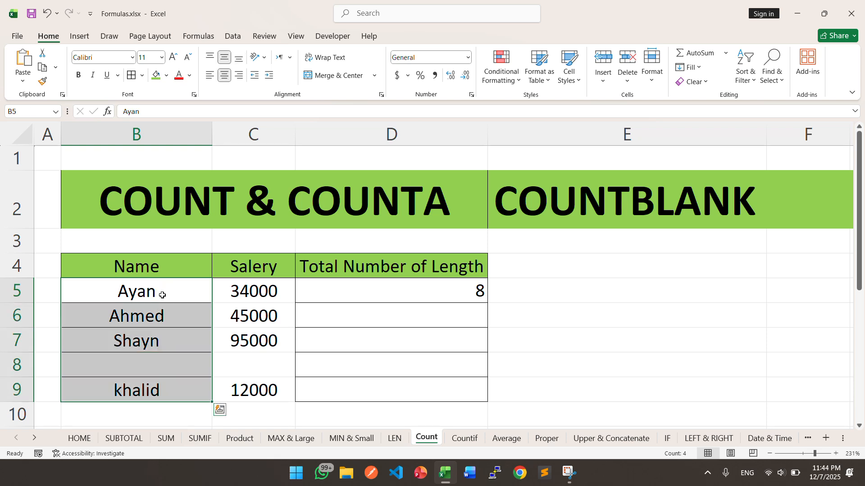
pyautogui.click(162, 295)
pyautogui.moveTo(162, 281); pyautogui.dragTo(228, 364)
pyautogui.hotkey('ctrl', 'z')
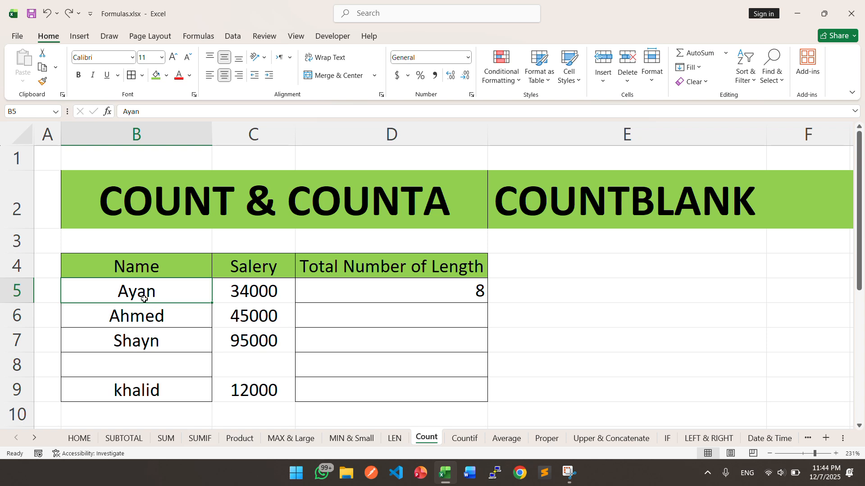
# - Replace the formula in D5 with =COUNTBLANK(B5:C9) and select the empty cells B8:C8 to check the count
pyautogui.click(482, 295)
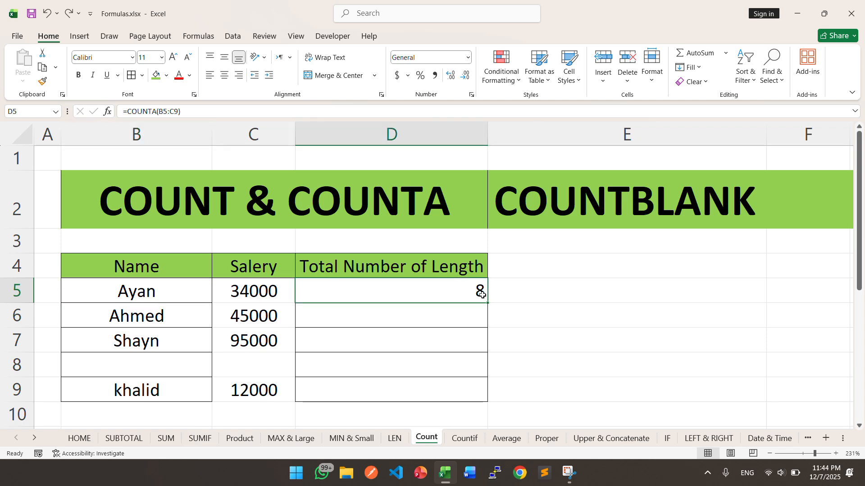
pyautogui.press('Delete')
pyautogui.write('=coo')
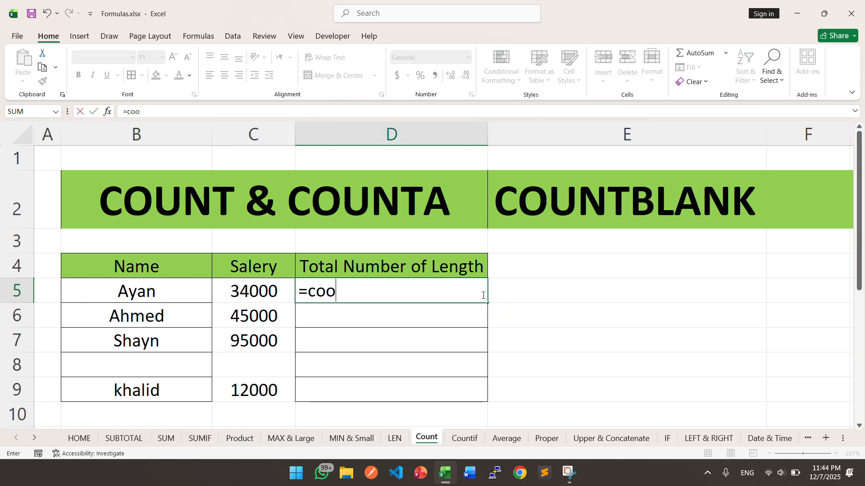
pyautogui.press('BackSpace')
pyautogui.write('unt')
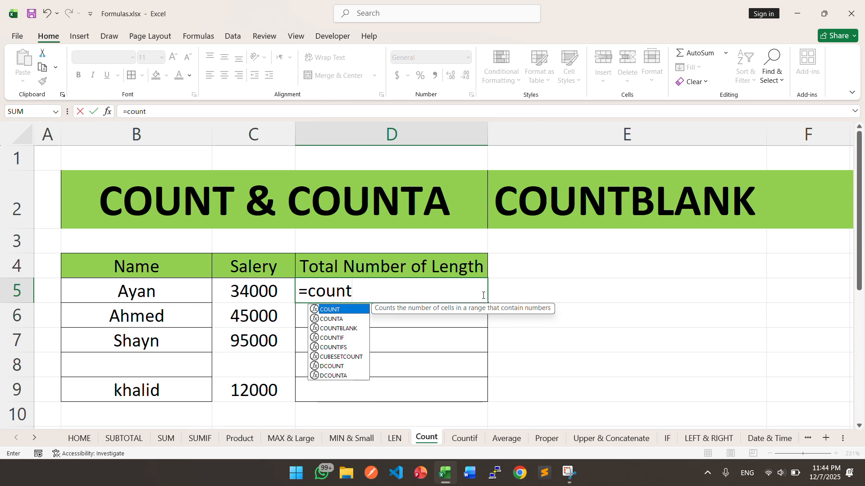
pyautogui.press('Return')
pyautogui.press('Up')
pyautogui.write('=')
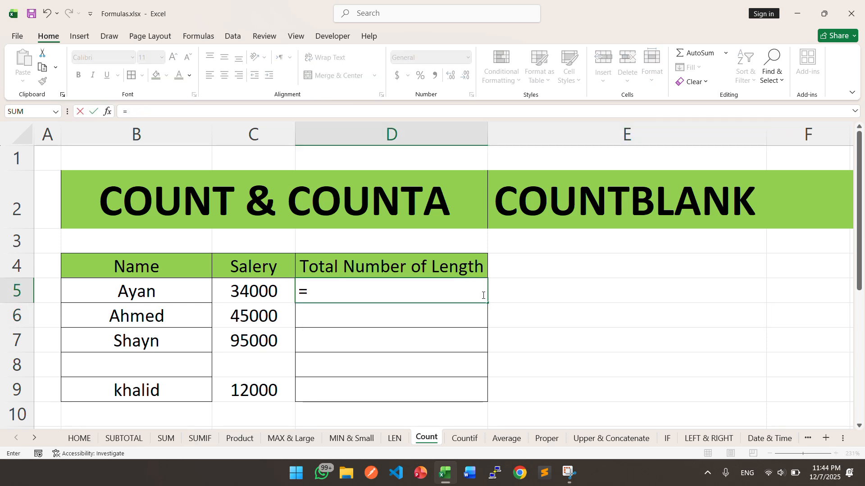
pyautogui.write('count')
pyautogui.press('Down')
pyautogui.press('Down')
pyautogui.press('Tab')
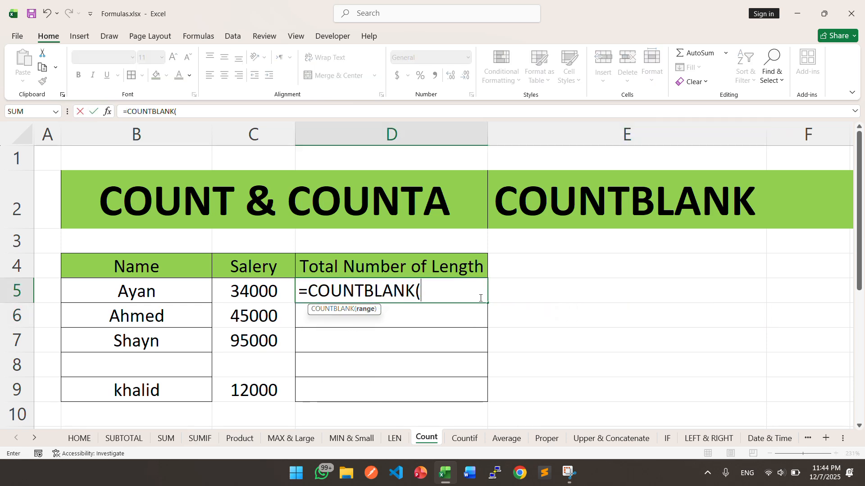
pyautogui.moveTo(170, 287); pyautogui.dragTo(225, 387)
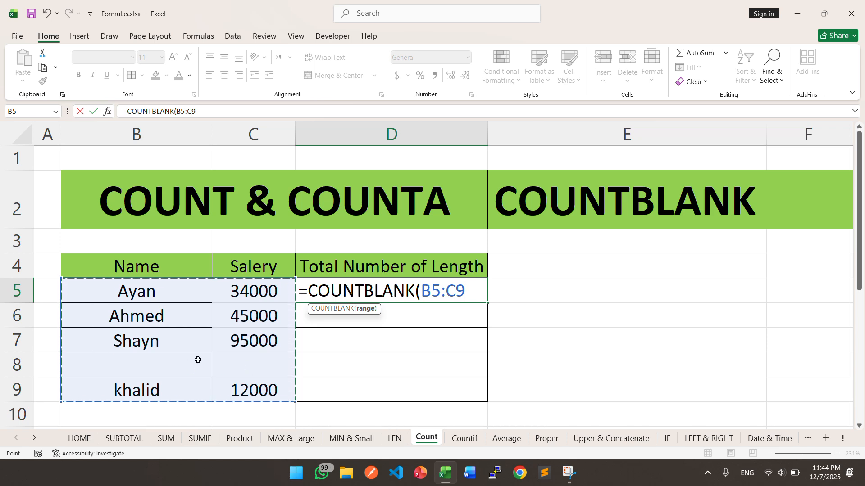
pyautogui.press('Return')
pyautogui.moveTo(158, 366); pyautogui.dragTo(276, 368)
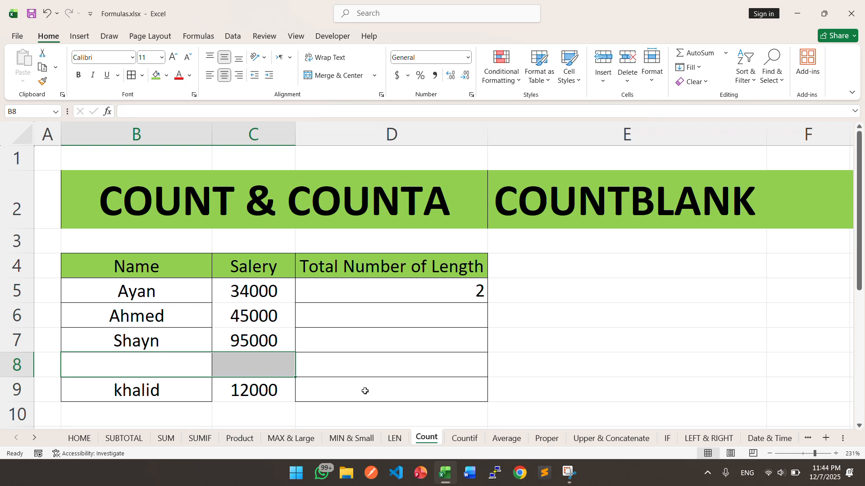
# - On the Countif sheet, enter =COUNTIF(C5:I5,"P") in J5 and fill it down the Present column to J9
pyautogui.click(468, 439)
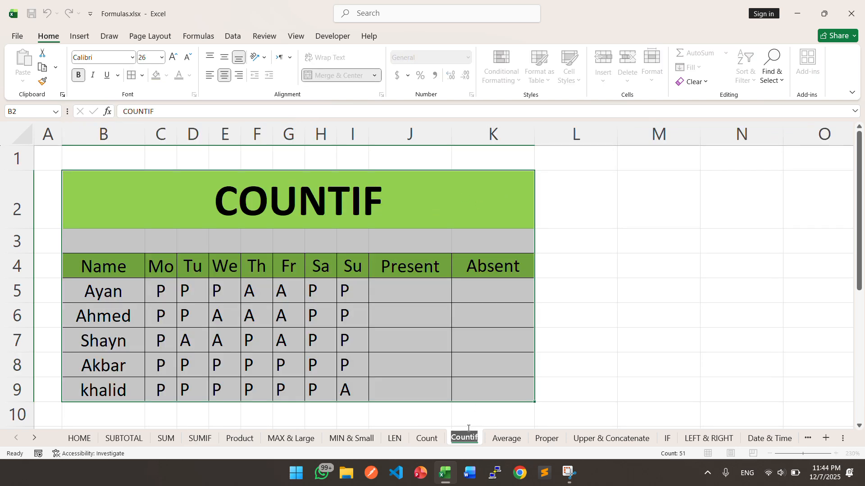
pyautogui.click(414, 315)
pyautogui.click(411, 291)
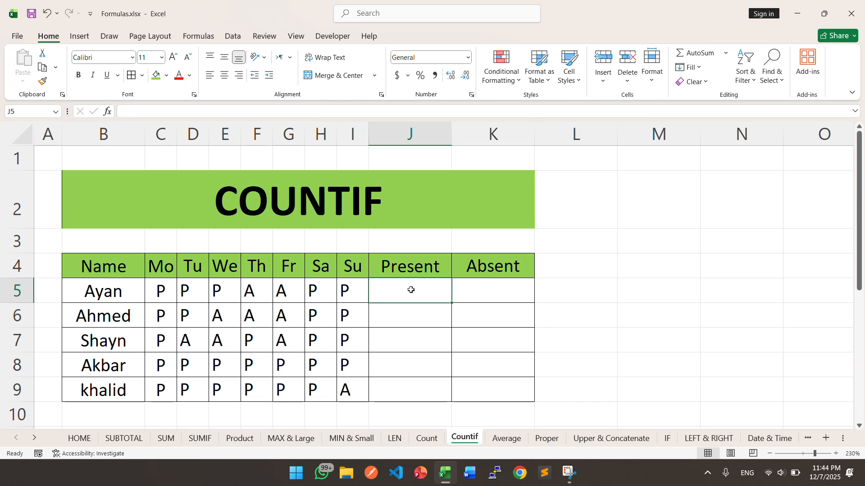
pyautogui.write('=coun')
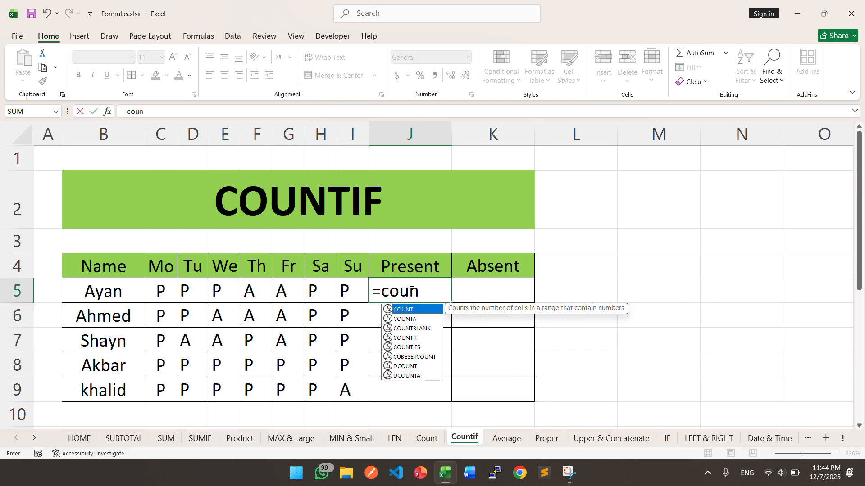
pyautogui.press('Down')
pyautogui.press('Down')
pyautogui.press('Down')
pyautogui.press('Tab')
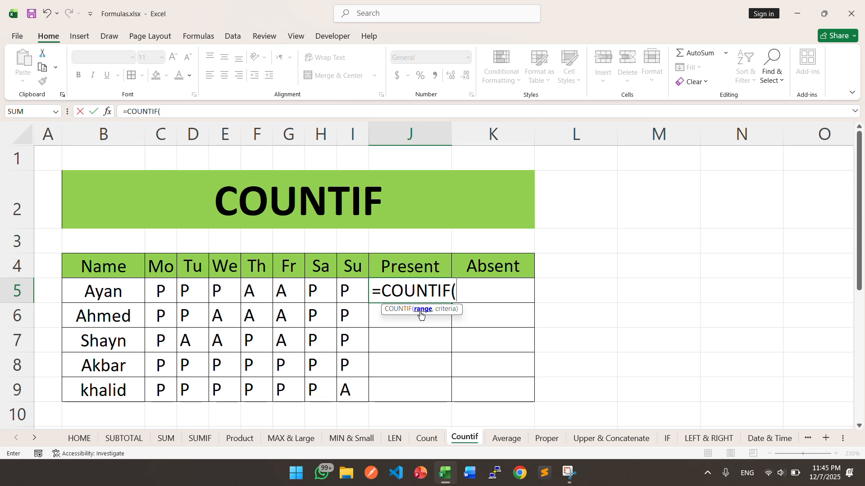
pyautogui.moveTo(155, 288); pyautogui.dragTo(347, 291)
pyautogui.write(',')
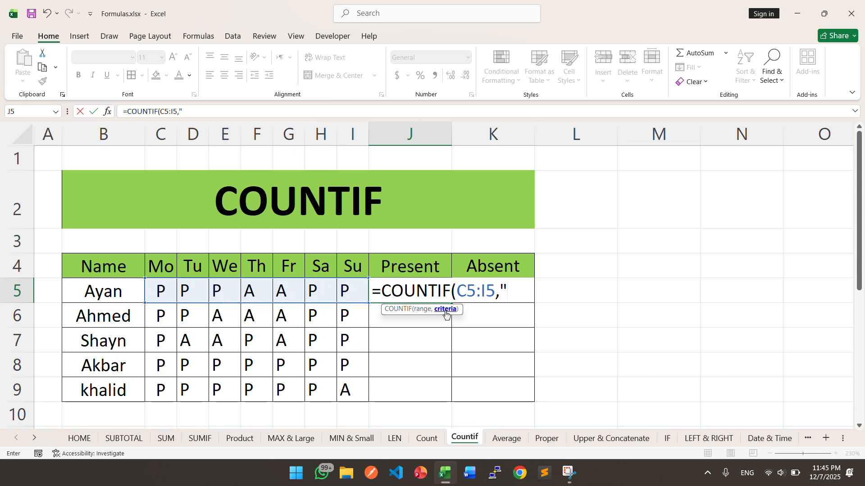
pyautogui.write('"P")')
pyautogui.press('Return')
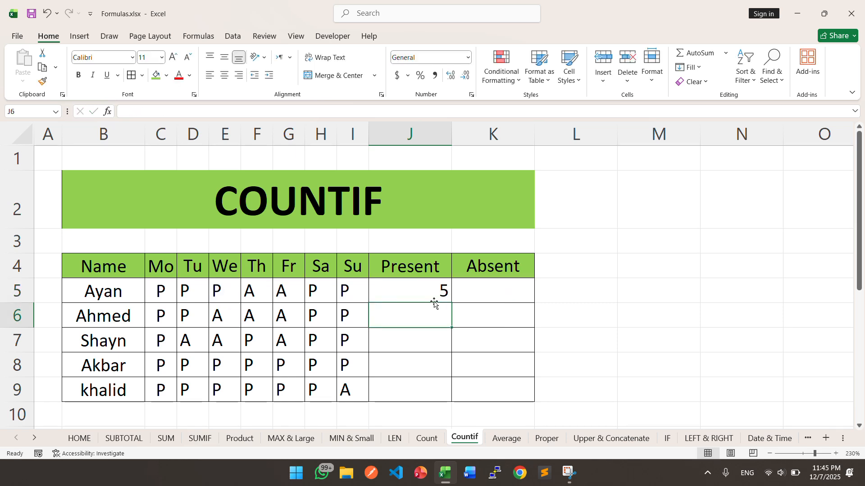
pyautogui.click(433, 298)
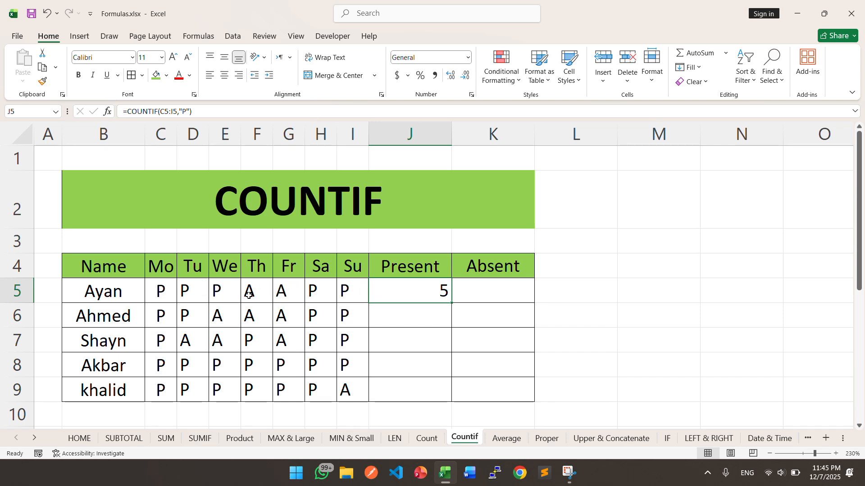
pyautogui.moveTo(452, 303); pyautogui.dragTo(453, 404)
# - Enter =COUNTIF(C5:I5,"A") in K5 and fill it down the Absent column to K9
pyautogui.click(501, 285)
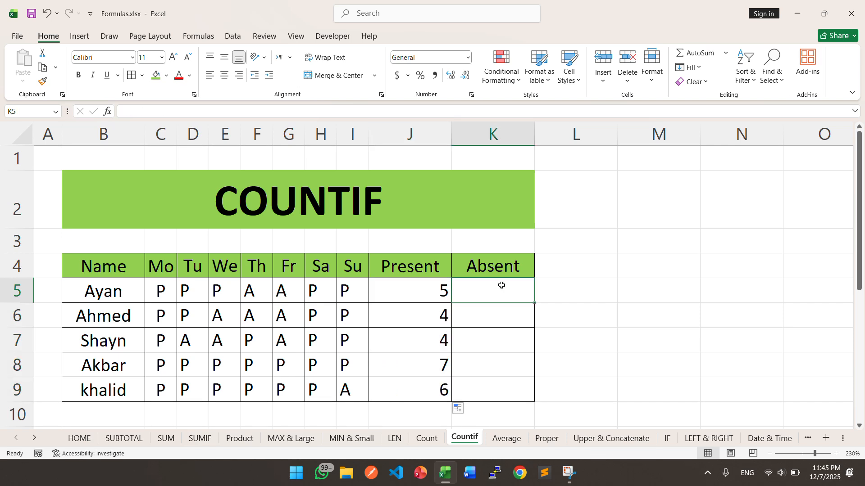
pyautogui.write('=count')
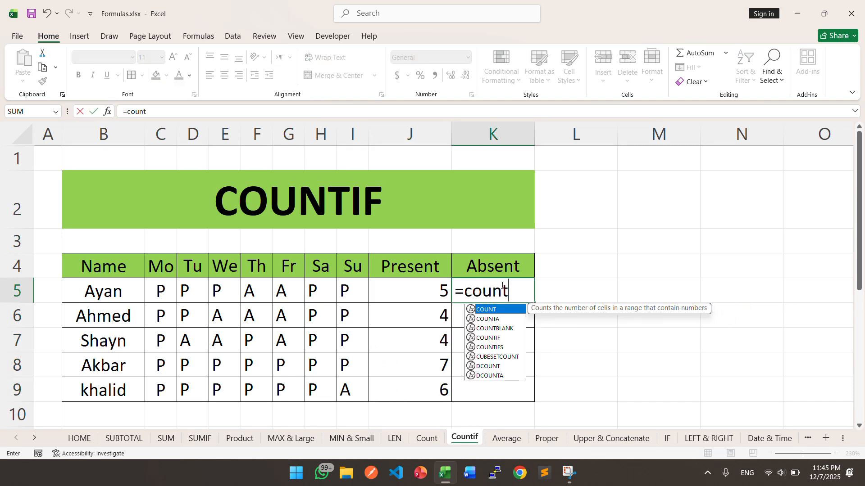
pyautogui.write('if')
pyautogui.press('Tab')
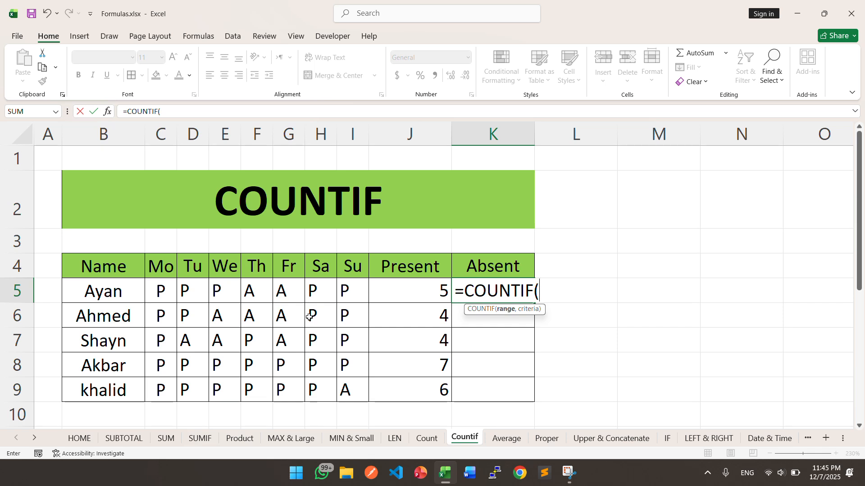
pyautogui.moveTo(163, 290); pyautogui.dragTo(355, 285)
pyautogui.write(',')
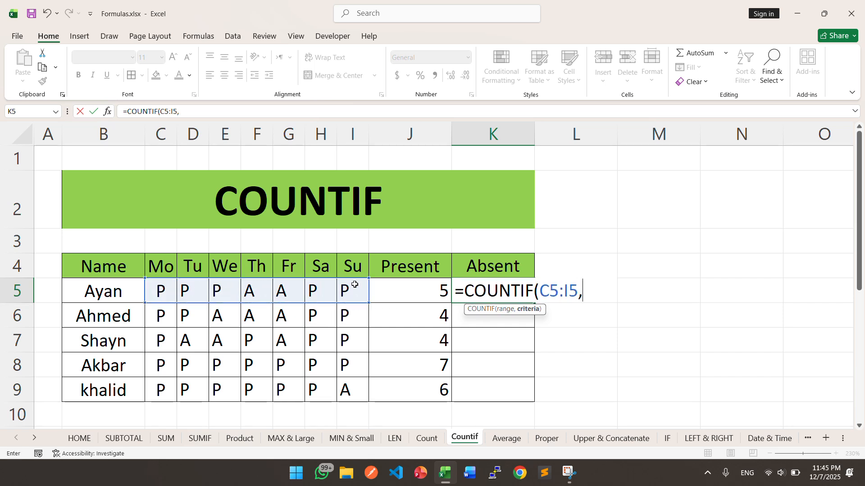
pyautogui.write('"A")')
pyautogui.press('Return')
pyautogui.click(510, 299)
pyautogui.moveTo(534, 304); pyautogui.dragTo(534, 400)
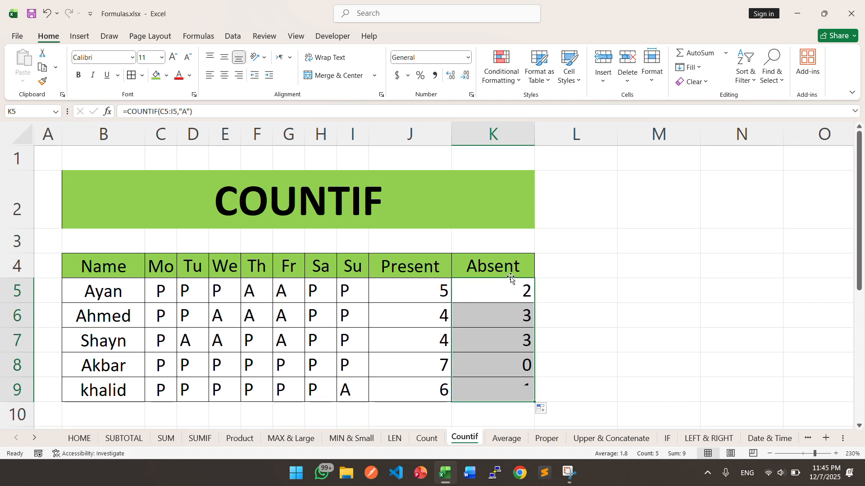
# - Check the Absent results against the attendance marks in F5:G5 and C8:I8, and inspect the formula in K8
pyautogui.click(246, 294)
pyautogui.moveTo(259, 289); pyautogui.dragTo(280, 290)
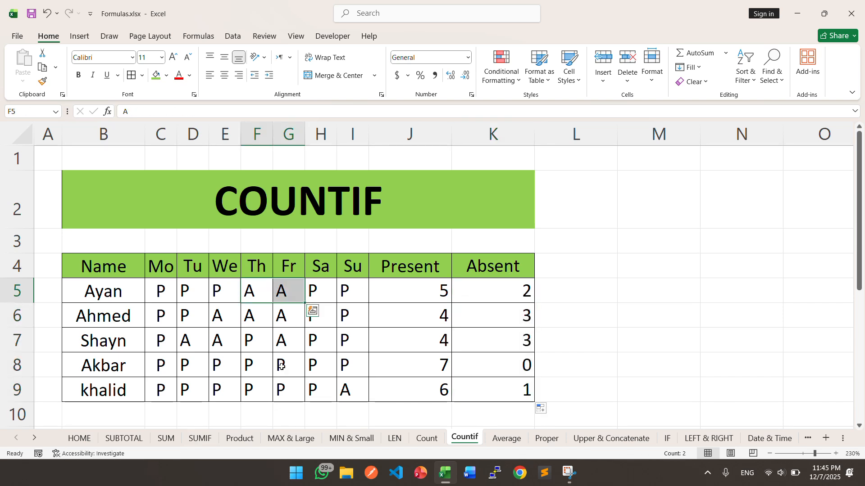
pyautogui.moveTo(353, 355); pyautogui.dragTo(154, 367)
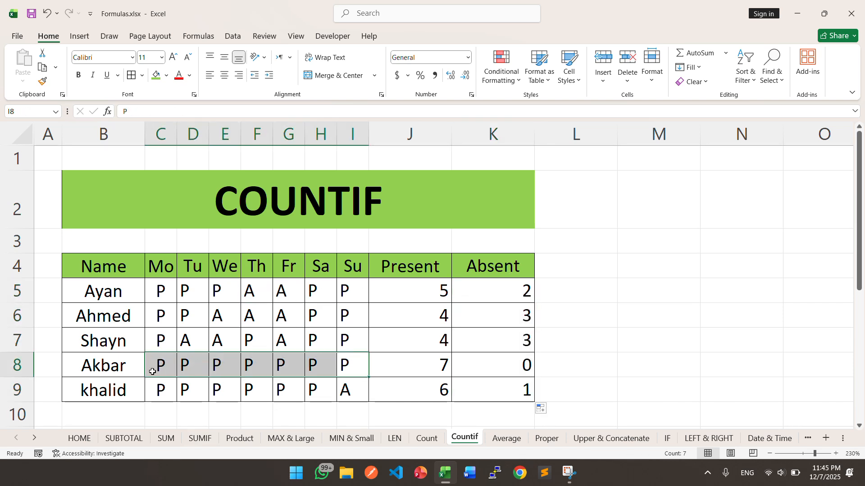
pyautogui.click(477, 369)
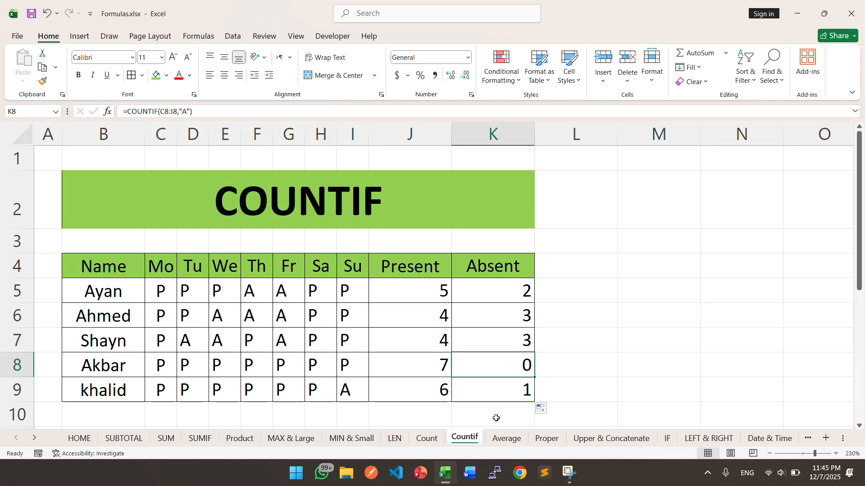
# - On the Average sheet, enter 100 in each of the cells L5, L6 and L7, and select them
pyautogui.click(507, 438)
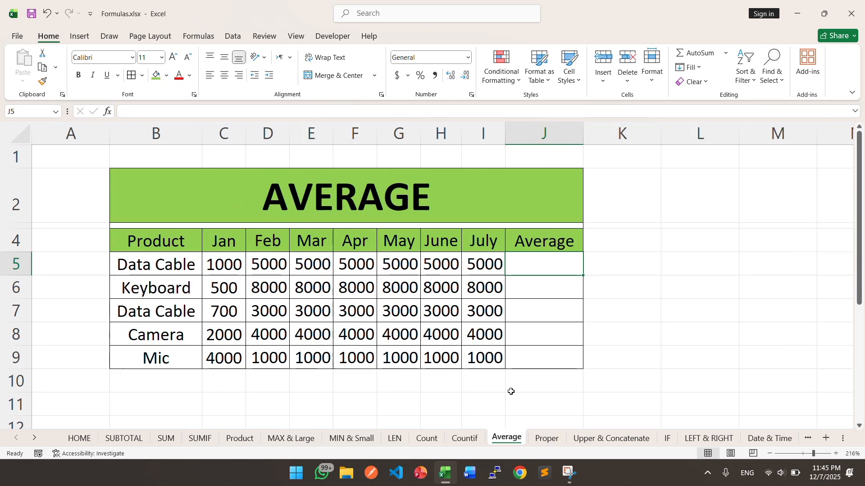
pyautogui.click(597, 302)
pyautogui.click(684, 267)
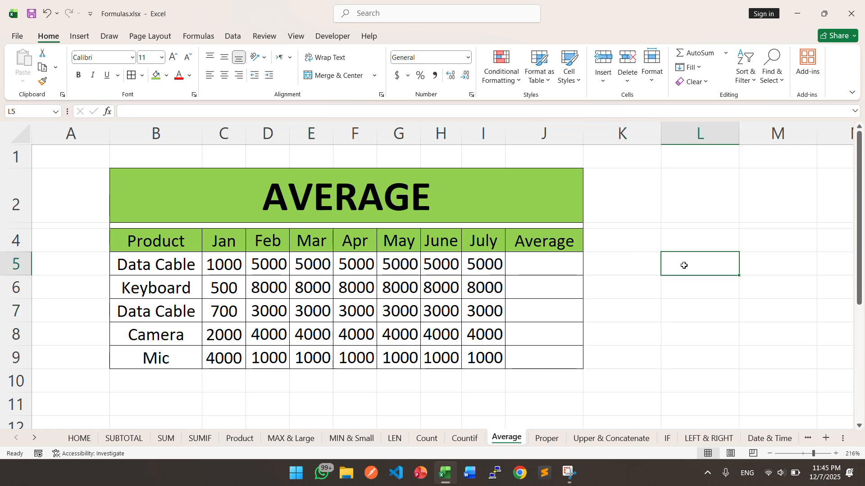
pyautogui.write('100')
pyautogui.press('Return')
pyautogui.write('100')
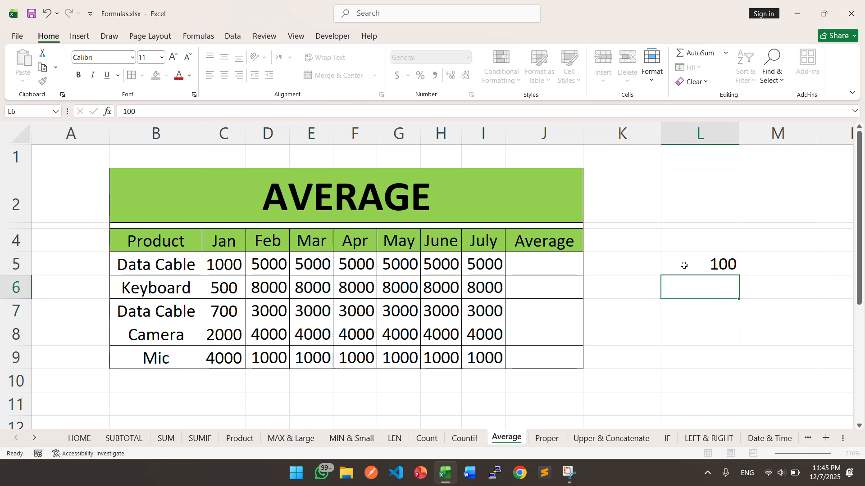
pyautogui.press('Return')
pyautogui.write('100')
pyautogui.press('Return')
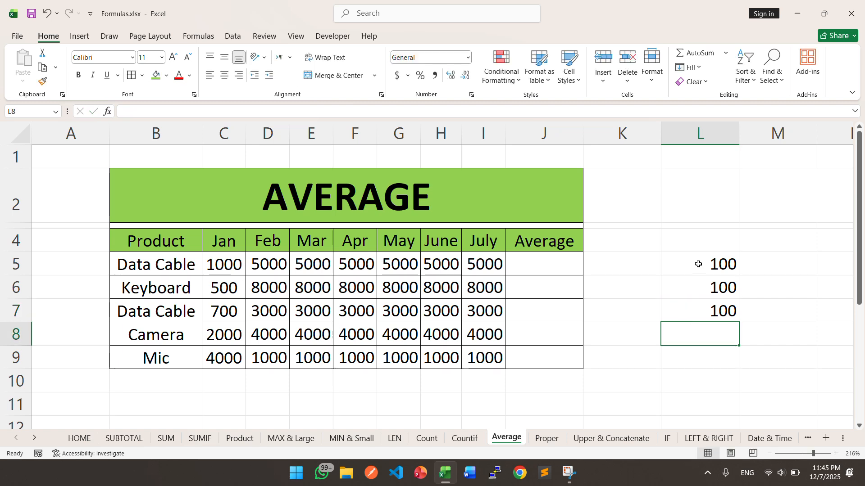
pyautogui.moveTo(698, 265); pyautogui.dragTo(701, 311)
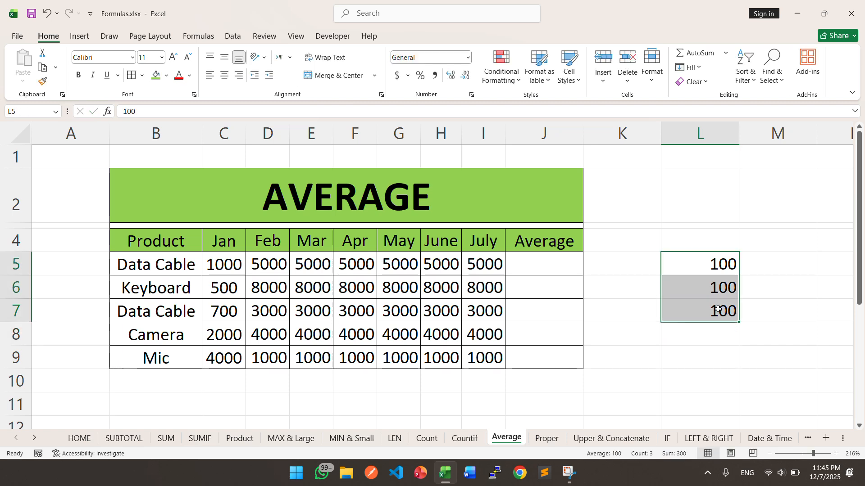
# - Set L7 to 200 and select L5:L8 to check the average of the sample values
pyautogui.click(714, 351)
pyautogui.click(714, 326)
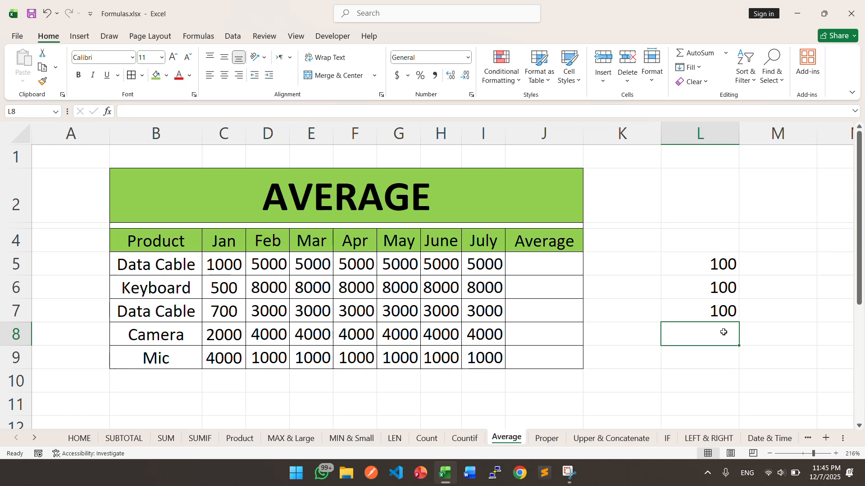
pyautogui.click(714, 317)
pyautogui.write('200')
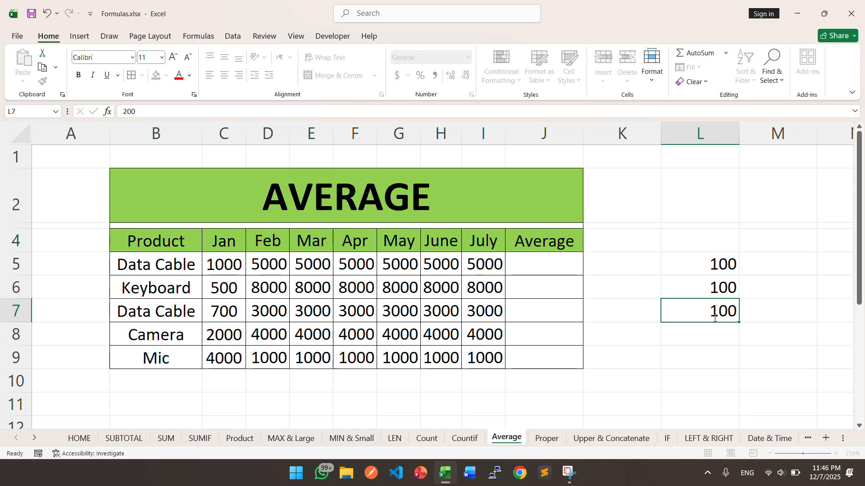
pyautogui.press('Return')
pyautogui.moveTo(725, 260); pyautogui.dragTo(721, 323)
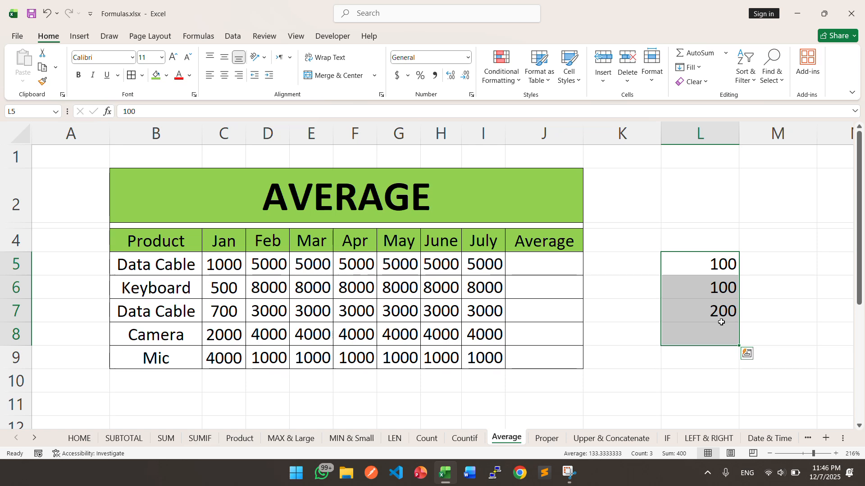
pyautogui.click(706, 336)
pyautogui.write('400')
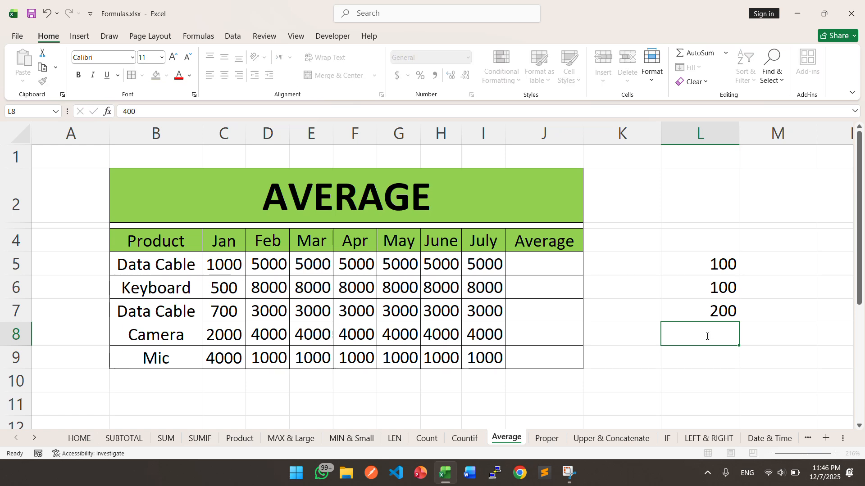
pyautogui.press('Return')
pyautogui.click(706, 336)
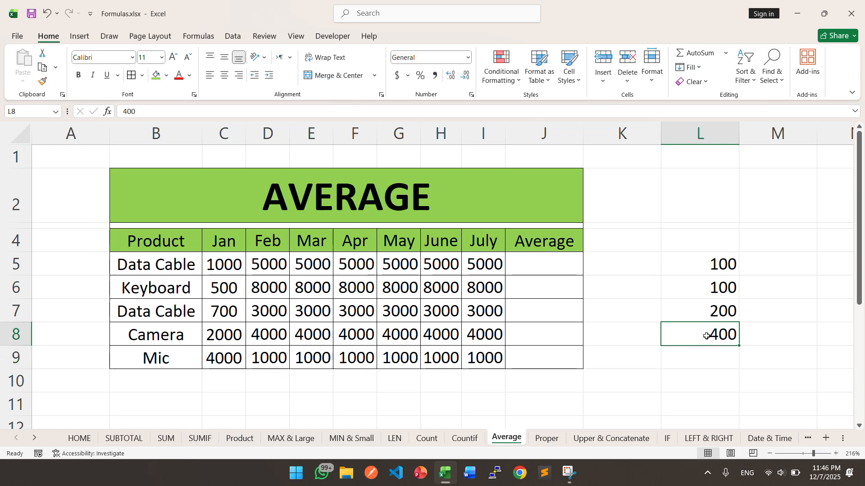
pyautogui.press('Delete')
# - Set L7 to 100 and enter =AVERAGE(L5:L7) in L8
pyautogui.press('Up')
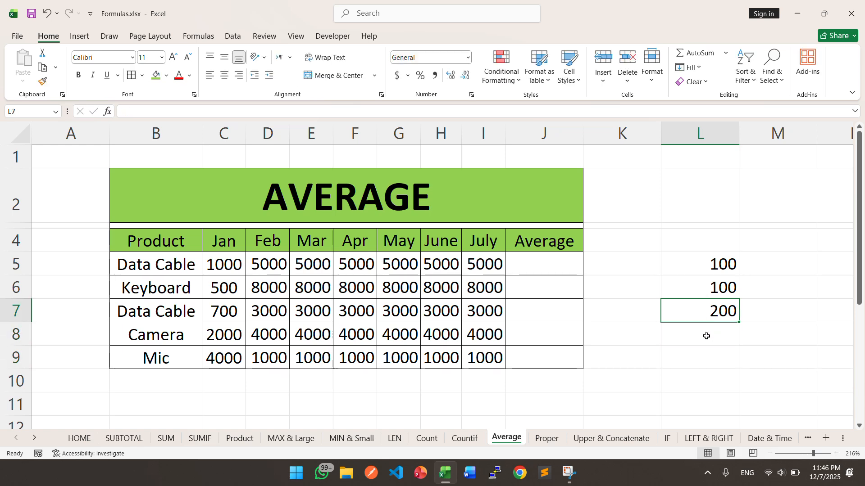
pyautogui.press('F2')
pyautogui.write('100')
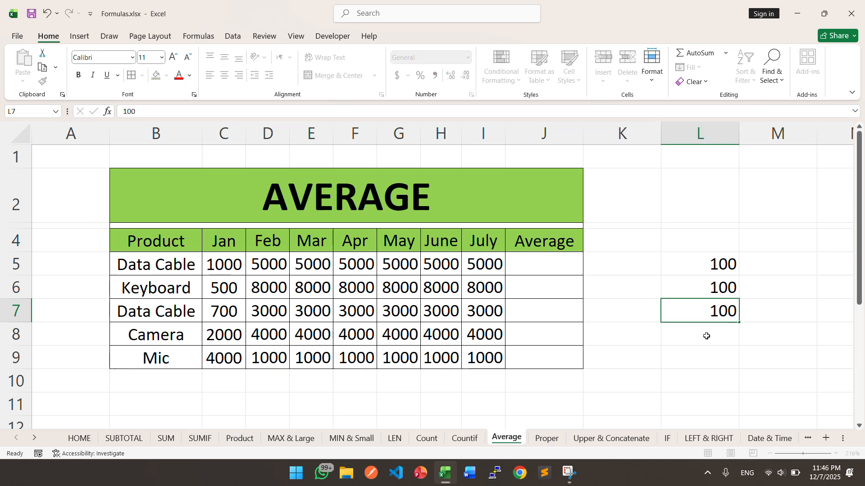
pyautogui.press('Return')
pyautogui.write('=')
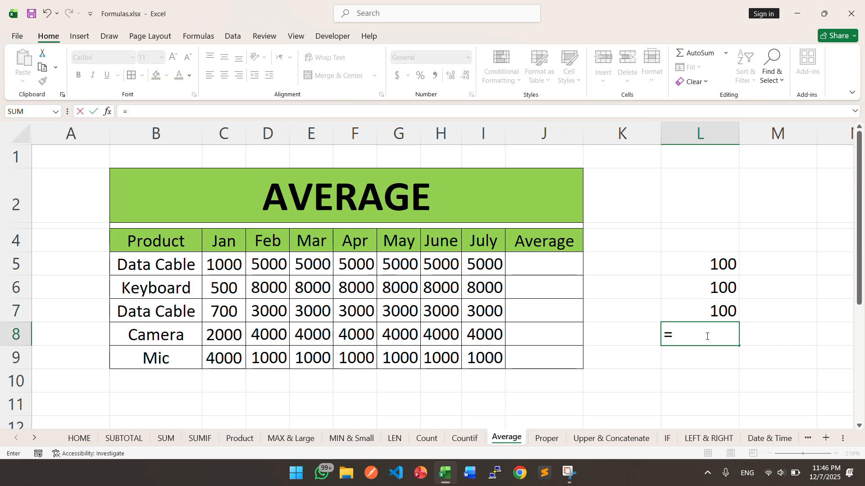
pyautogui.write('ave')
pyautogui.press('Down')
pyautogui.press('Down')
pyautogui.press('Up')
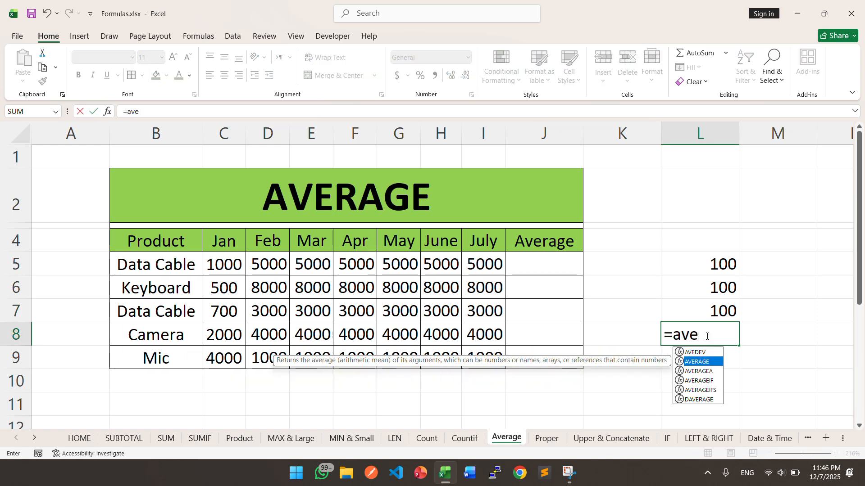
pyautogui.press('Tab')
pyautogui.moveTo(728, 262); pyautogui.dragTo(722, 311)
pyautogui.write(')')
pyautogui.press('Return')
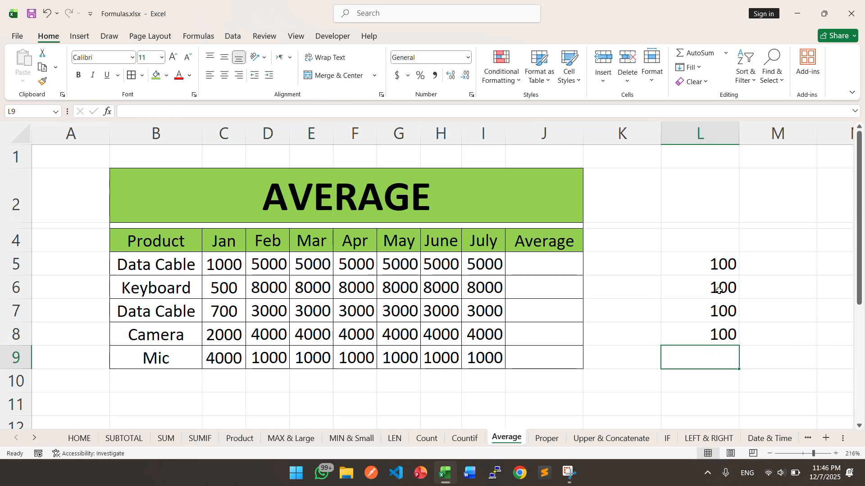
# - Set L7 to 200 and select the sample values L5:L7 to check the average
pyautogui.click(720, 309)
pyautogui.write('200')
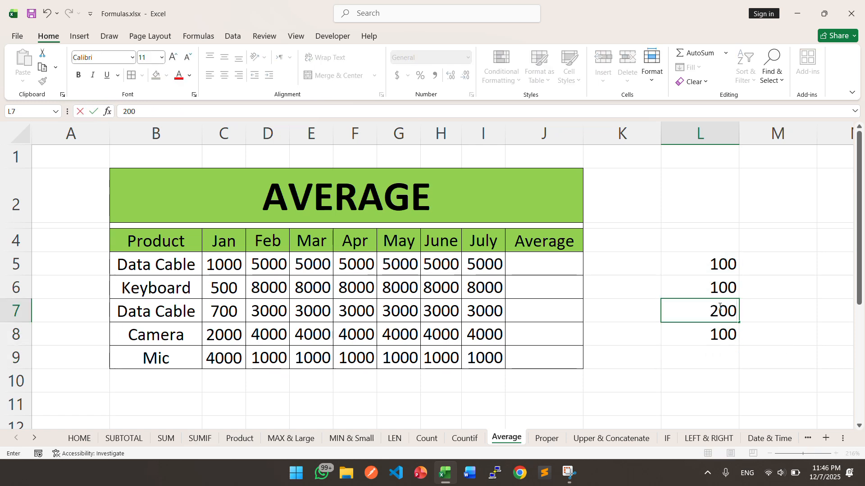
pyautogui.press('Return')
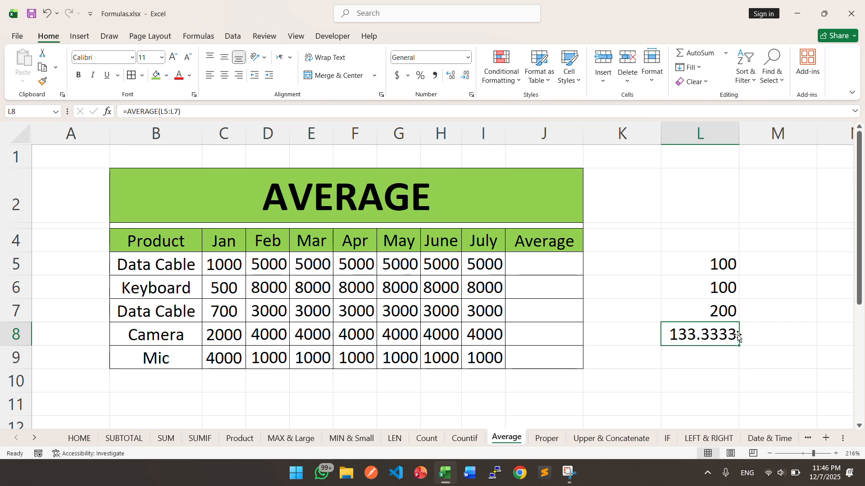
pyautogui.moveTo(720, 310); pyautogui.dragTo(723, 266)
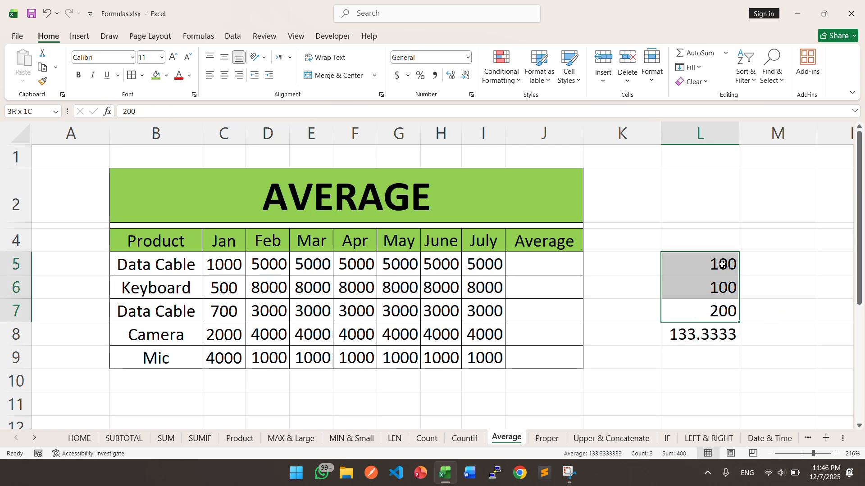
# - Enter 400 in M7, beside the sample values
pyautogui.click(773, 314)
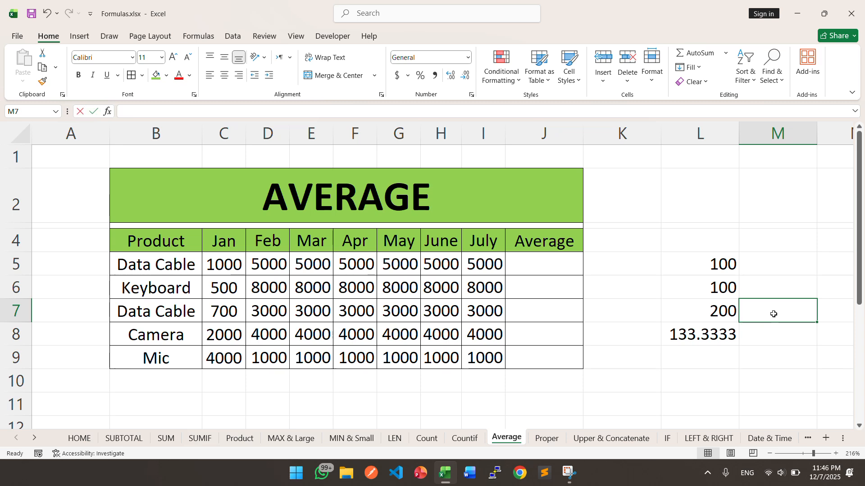
pyautogui.write('400')
pyautogui.press('Return')
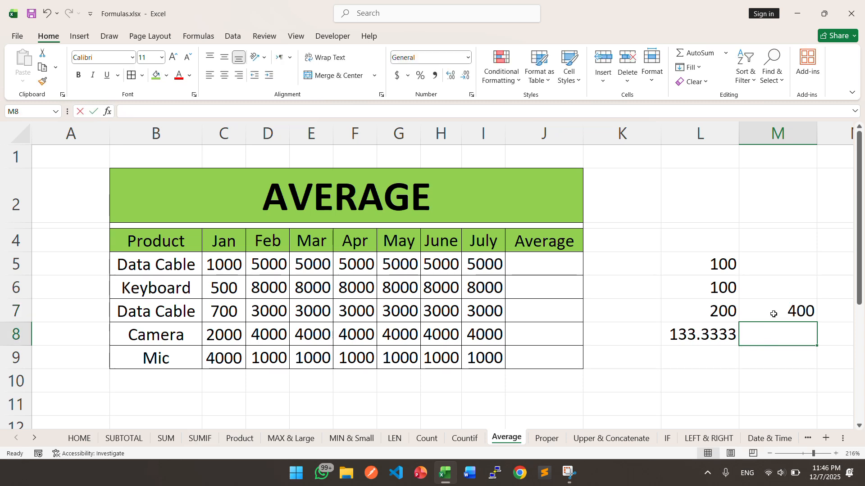
# - Enter =M7/3 in M8 to work out the sample average manually
pyautogui.write('=')
pyautogui.click(773, 314)
pyautogui.write('/3')
pyautogui.press('Return')
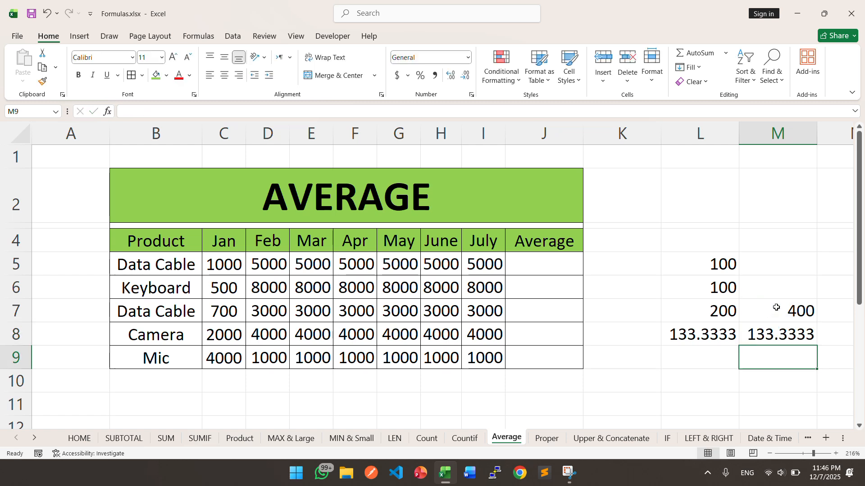
# - Check the manual average against the sample values L5:L7, and clear the scratch cells L5:M8
pyautogui.press('Up')
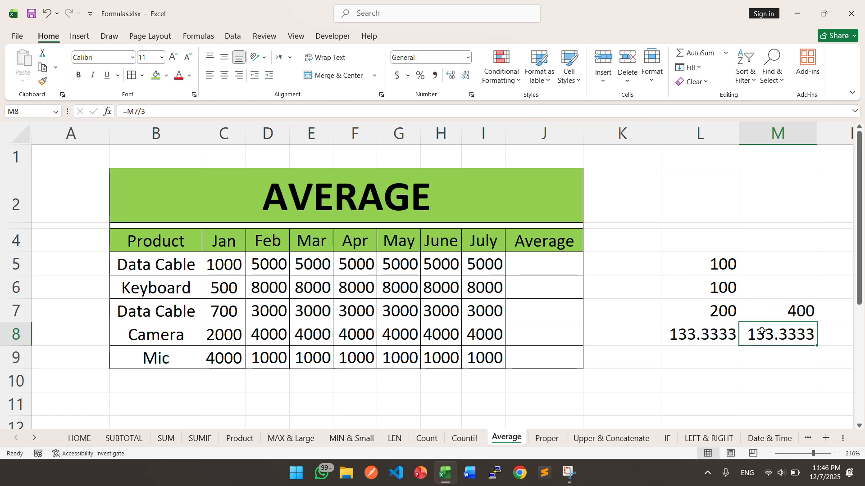
pyautogui.moveTo(711, 256); pyautogui.dragTo(707, 308)
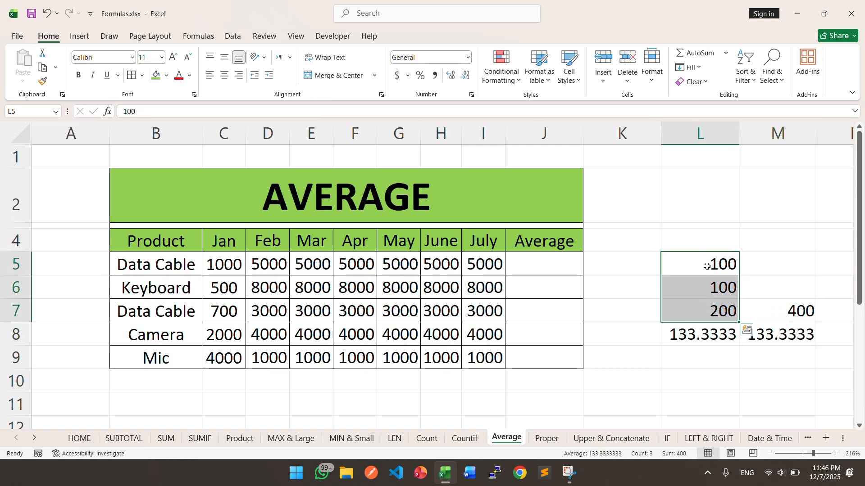
pyautogui.moveTo(793, 330); pyautogui.dragTo(698, 271)
pyautogui.press('Delete')
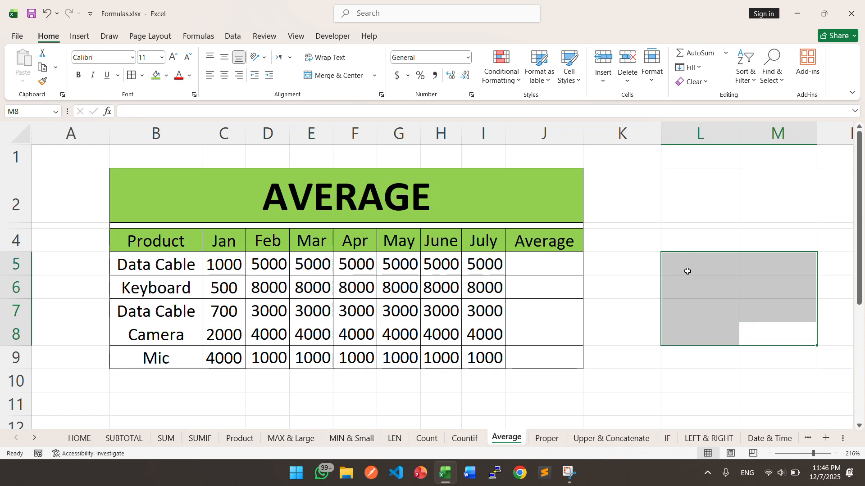
# - Enter =AVERAGE(C5:I5) in J5 to average the first product's January to July values
pyautogui.click(524, 263)
pyautogui.write('=ave')
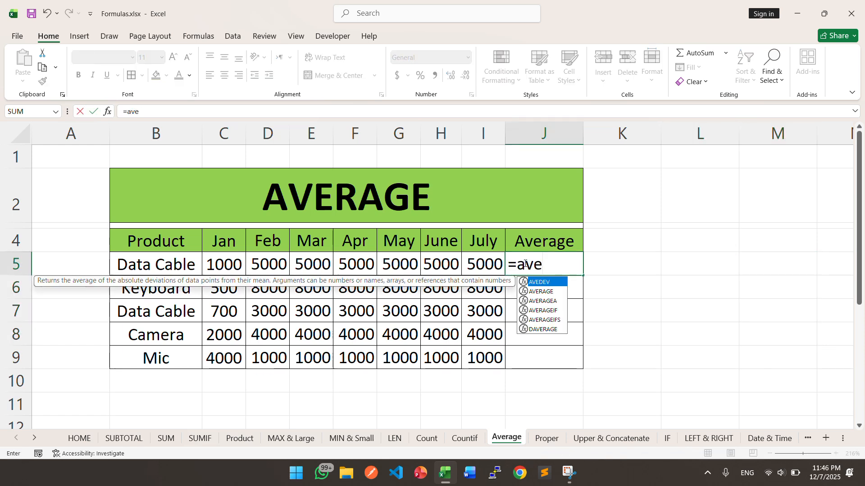
pyautogui.press('Down')
pyautogui.press('Tab')
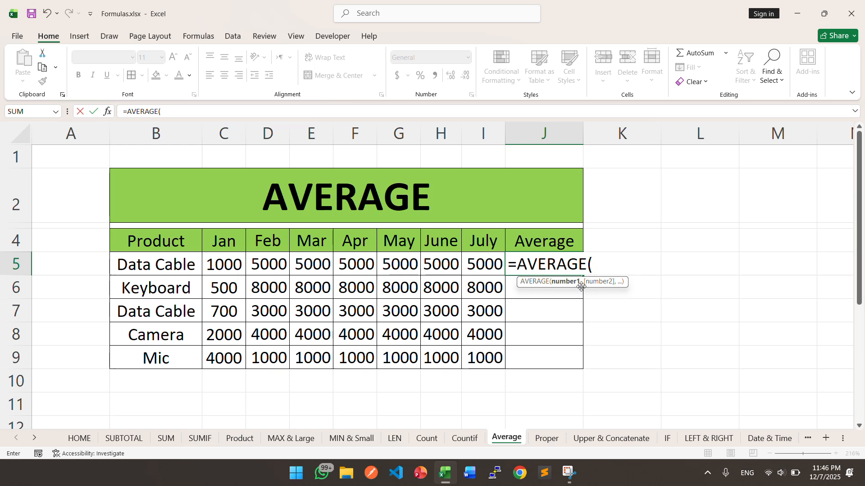
pyautogui.moveTo(216, 266); pyautogui.dragTo(486, 262)
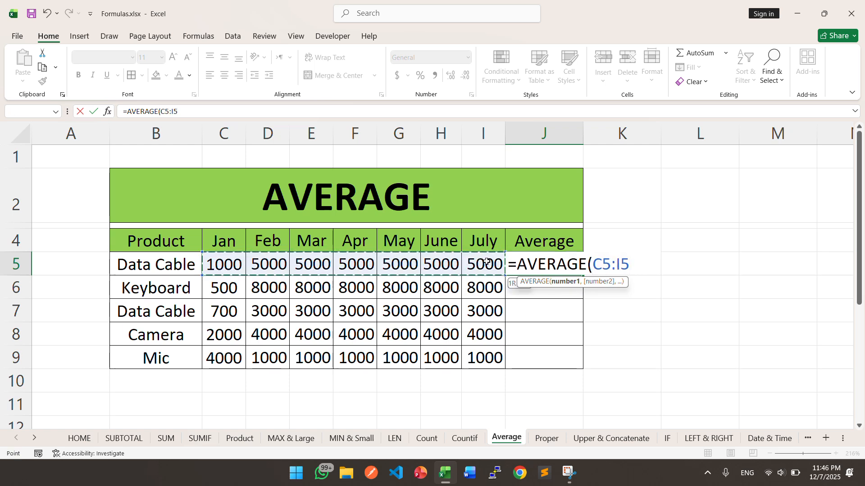
pyautogui.write(')')
pyautogui.press('Return')
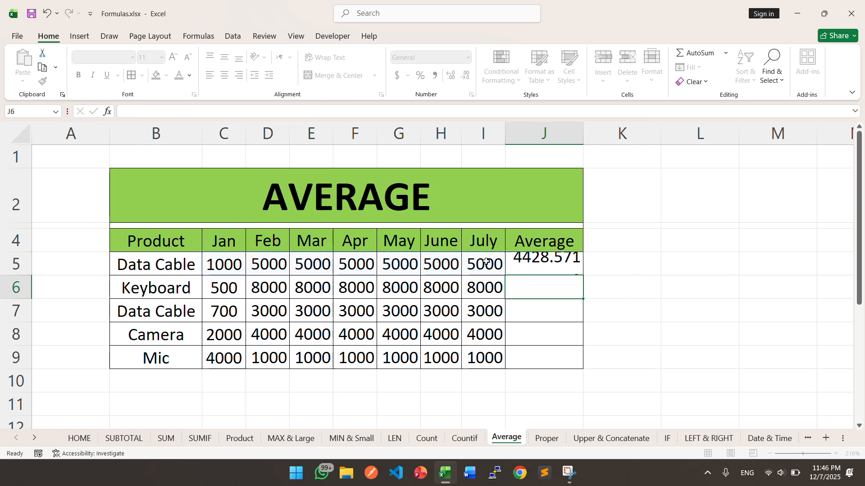
# - Check the averaged range C5:I5, and fill the J5 average formula down to J9
pyautogui.moveTo(224, 264); pyautogui.dragTo(485, 265)
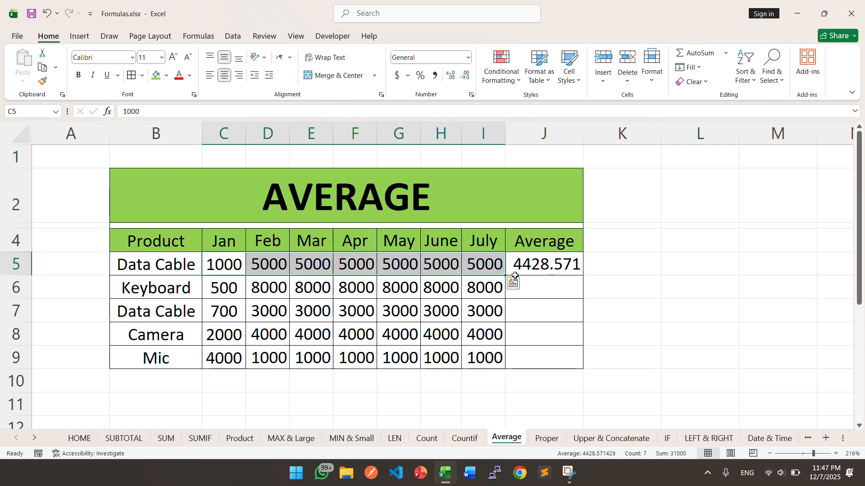
pyautogui.click(536, 269)
pyautogui.moveTo(583, 276); pyautogui.dragTo(578, 368)
# - Total the first product's monthly values C5:I5 with a SUM formula in K5
pyautogui.moveTo(225, 264); pyautogui.dragTo(486, 266)
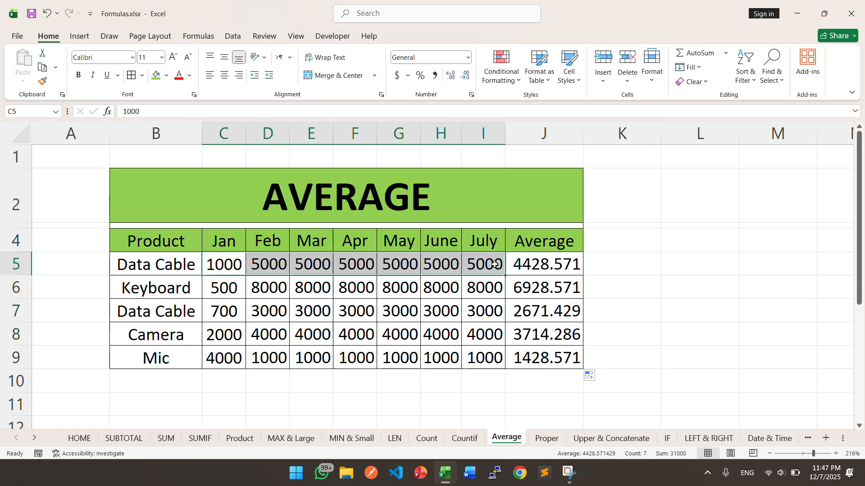
pyautogui.click(634, 258)
pyautogui.write('=SUM(')
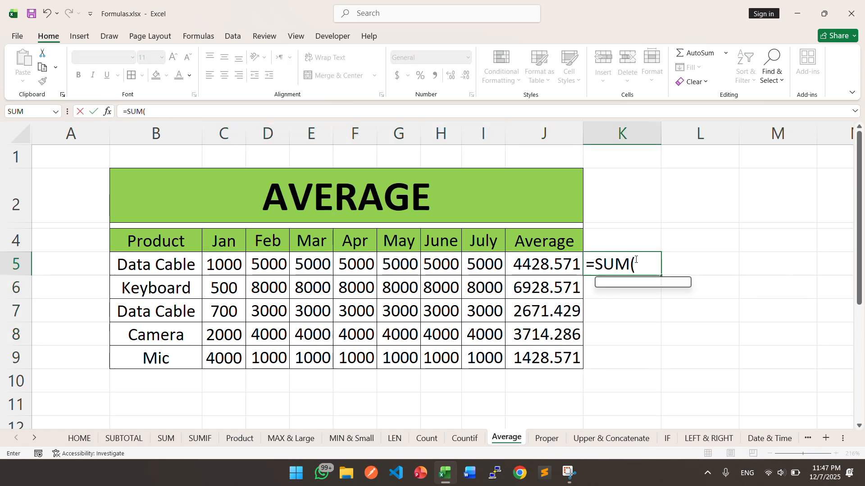
pyautogui.moveTo(223, 265); pyautogui.dragTo(464, 268)
pyautogui.press('Return')
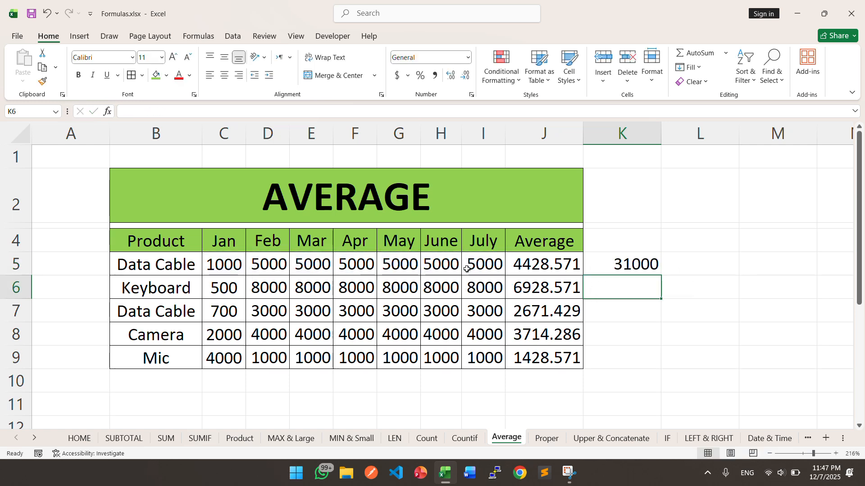
# - Enter =K5/7 in L5 and compare it with the AVERAGE formula's value in J5
pyautogui.click(704, 260)
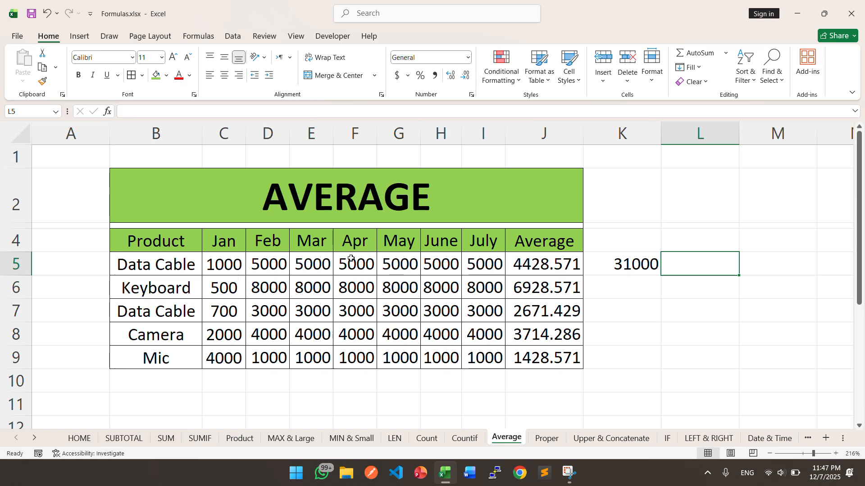
pyautogui.press('F2')
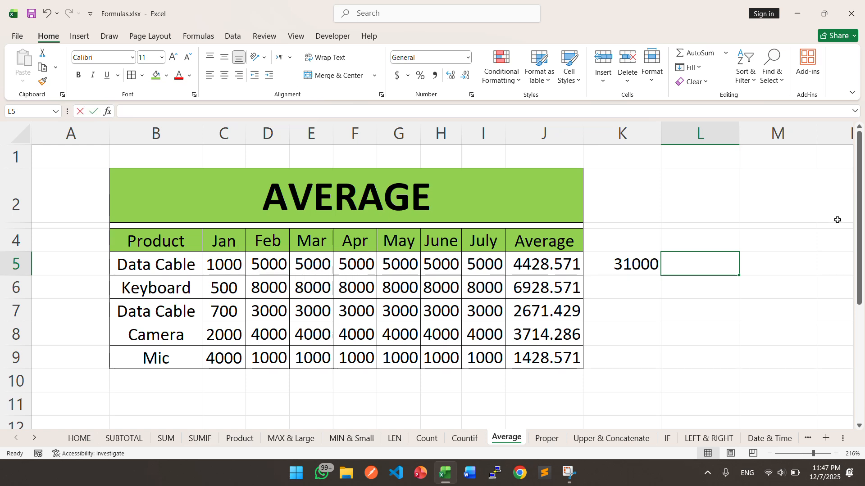
pyautogui.write('=')
pyautogui.click(633, 268)
pyautogui.write('/7')
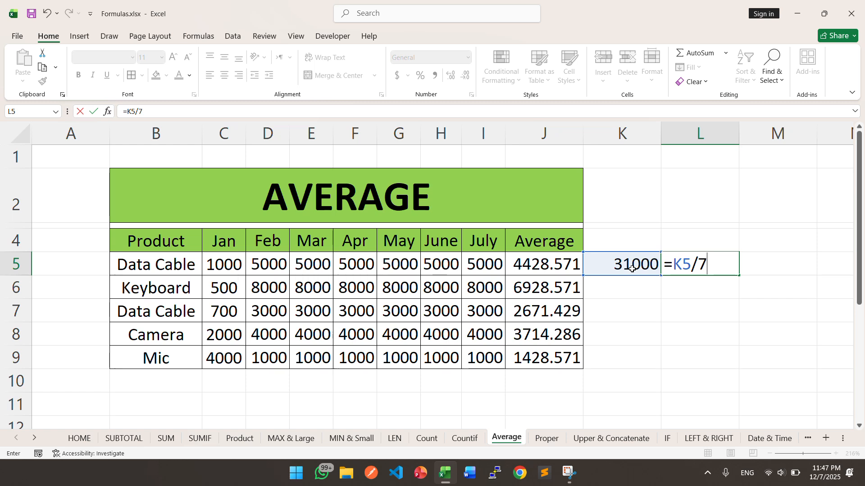
pyautogui.press('Return')
pyautogui.click(549, 264)
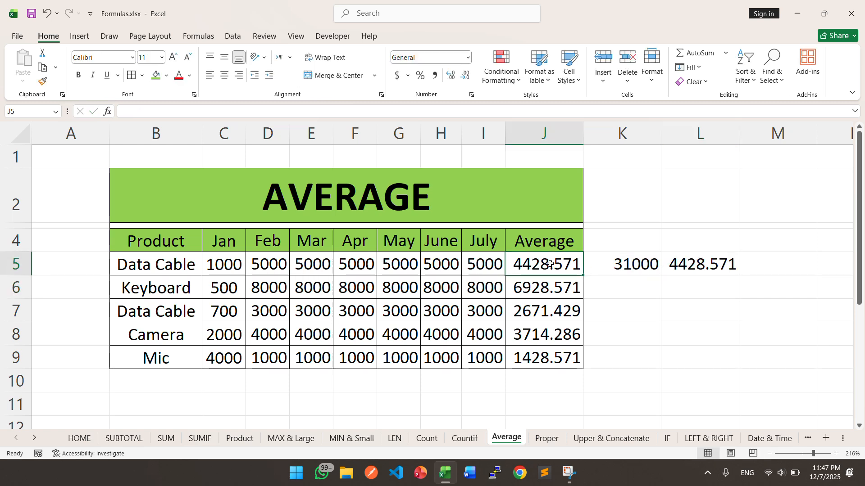
pyautogui.click(725, 266)
# - Clear the manual check in K5:L5 and reselect the monthly values C5:I5
pyautogui.moveTo(633, 265); pyautogui.dragTo(694, 264)
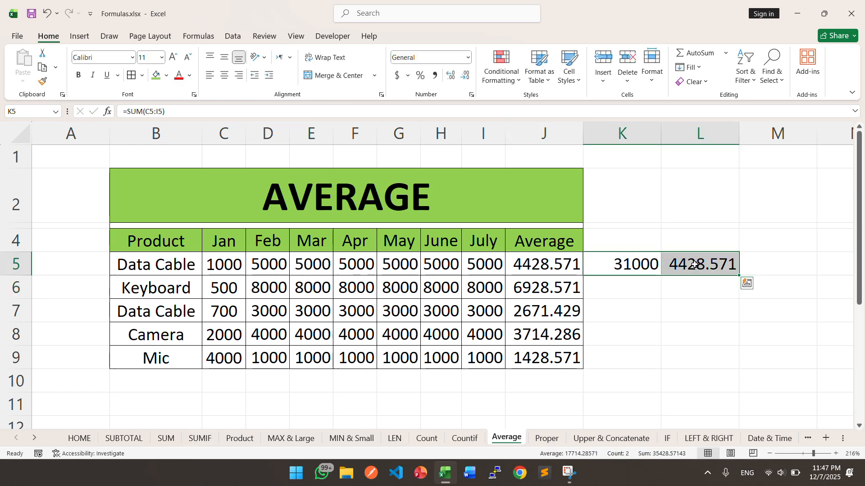
pyautogui.press('Delete')
pyautogui.moveTo(226, 268); pyautogui.dragTo(495, 270)
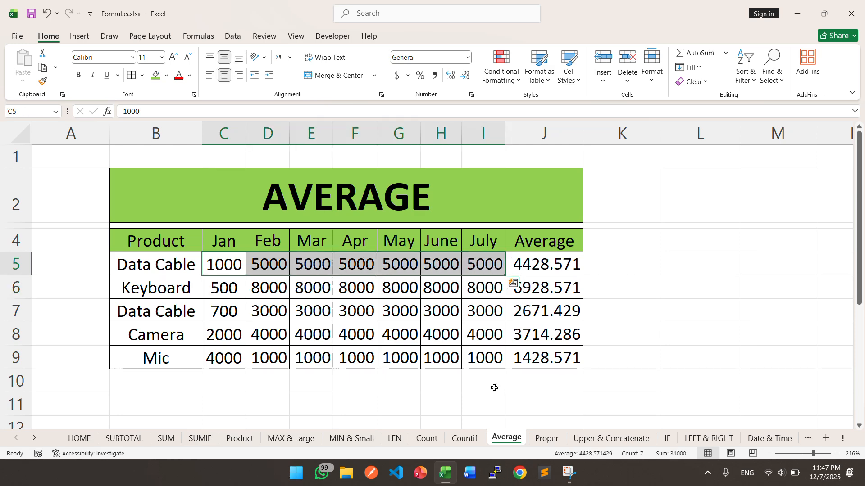
# - On the Proper sheet, enter =PROPER(B5) in D5 and fill it down to D9
pyautogui.hotkey('ctrl', 'pagedown')
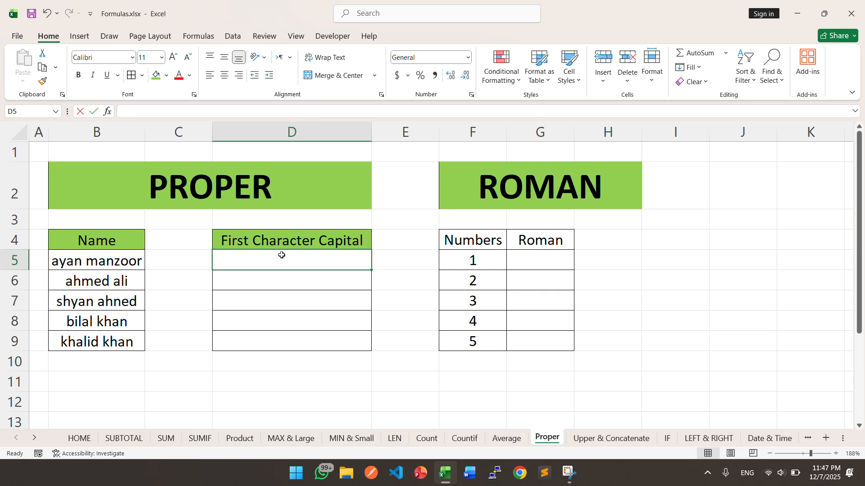
pyautogui.write('=prop')
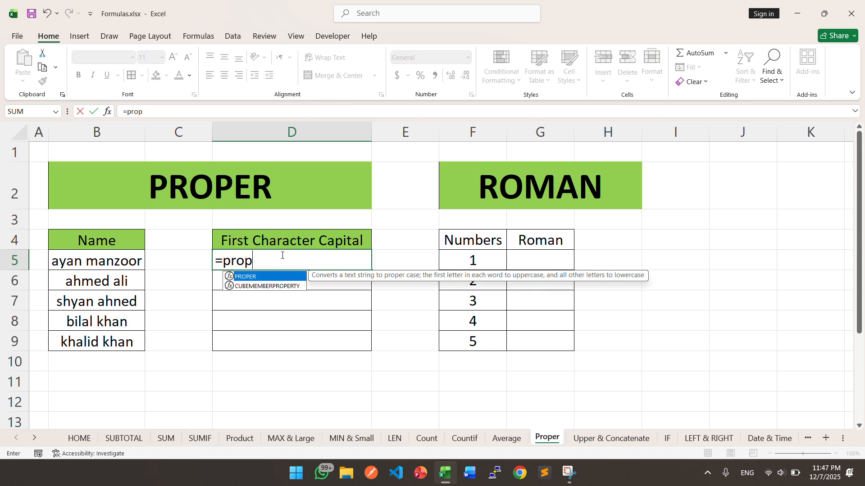
pyautogui.press('Tab')
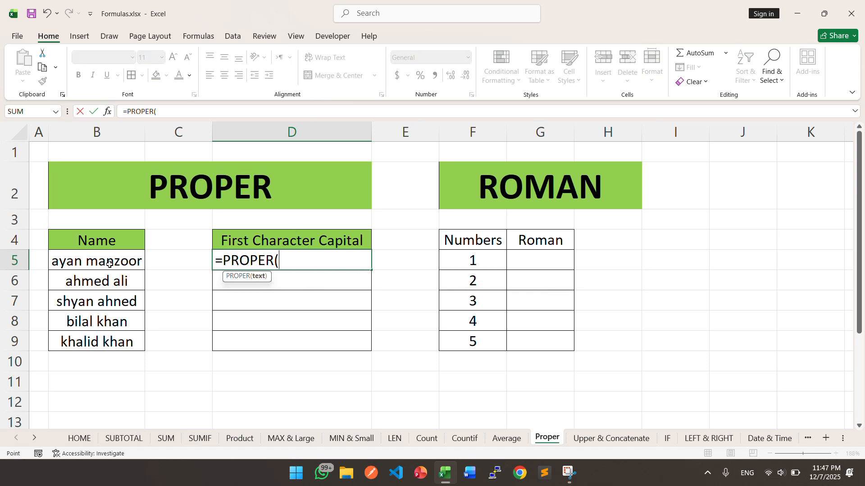
pyautogui.click(109, 264)
pyautogui.write(')')
pyautogui.press('Return')
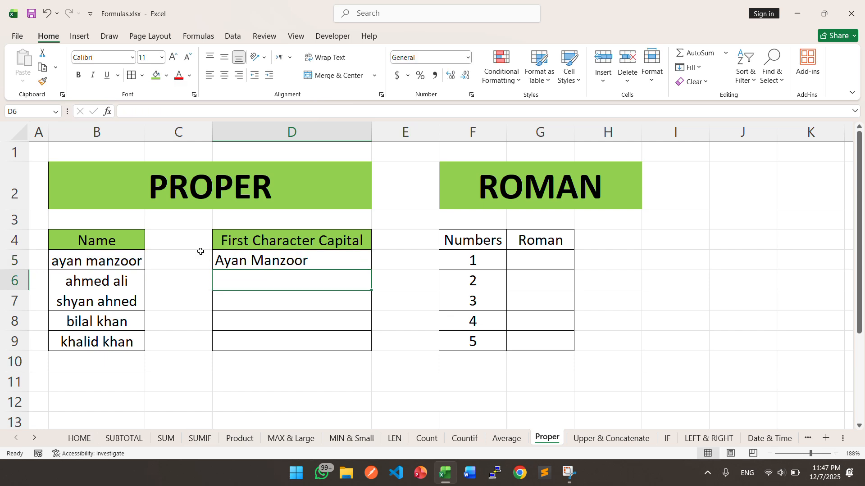
pyautogui.click(320, 257)
pyautogui.moveTo(372, 268); pyautogui.dragTo(367, 349)
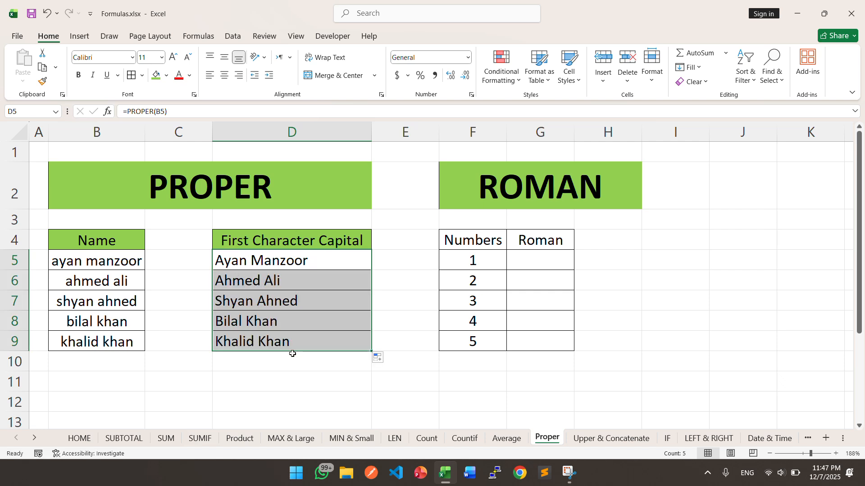
# - Enter =ROMAN(F5) in G5 and fill it down to G9 to convert the numbers to Roman numerals
pyautogui.click(544, 266)
pyautogui.write('=rom')
pyautogui.press('Tab')
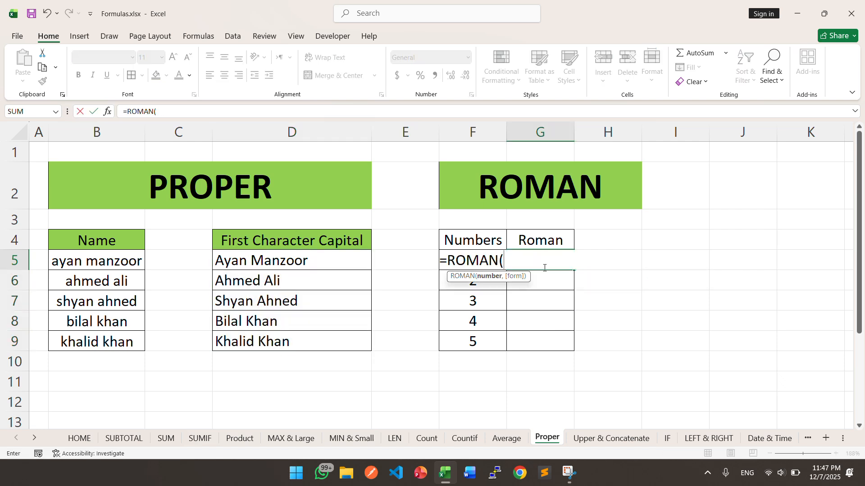
pyautogui.click(451, 267)
pyautogui.moveTo(449, 272)
pyautogui.mouseDown()
pyautogui.moveTo(450, 306)
pyautogui.moveTo(449, 272)
pyautogui.mouseUp()
pyautogui.write(')')
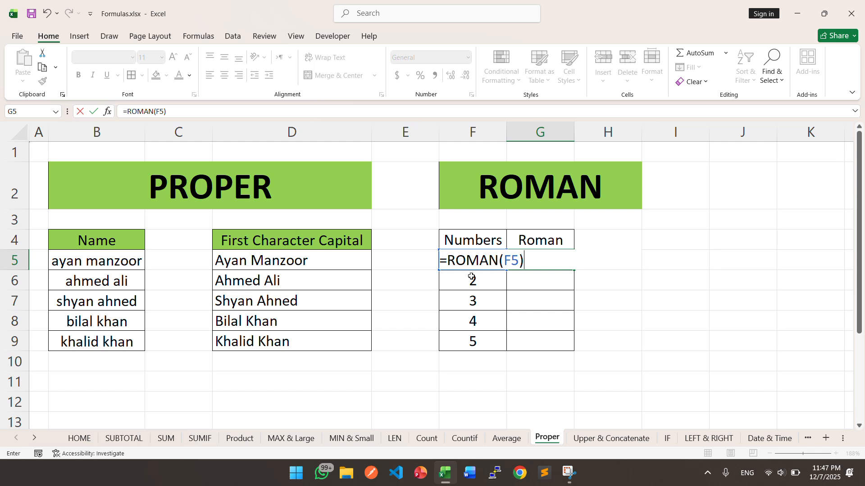
pyautogui.press('Return')
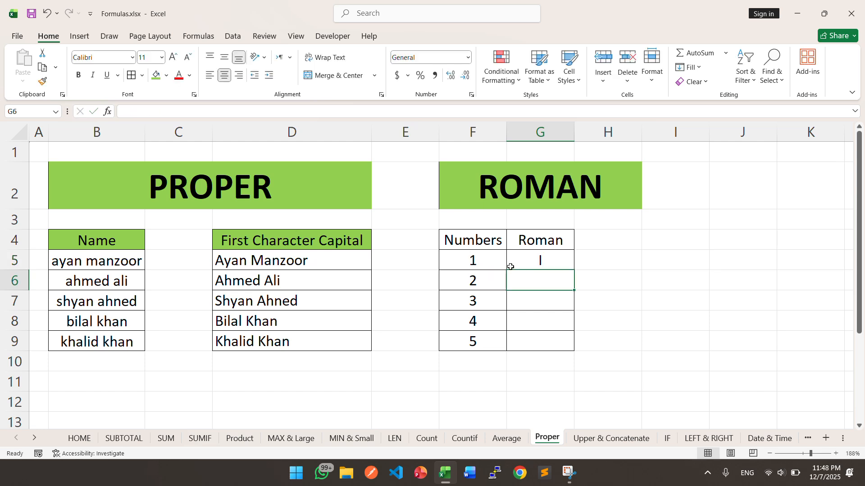
pyautogui.click(570, 263)
pyautogui.moveTo(574, 270); pyautogui.dragTo(575, 348)
pyautogui.click(538, 367)
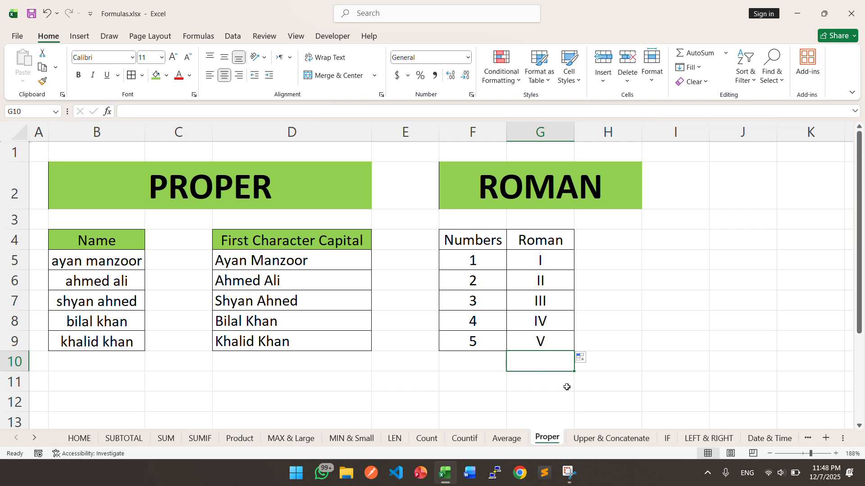
# - On the Upper & Concatenate sheet, enter =UPPER(B5) in D5 to capitalise the first name entry
pyautogui.click(605, 439)
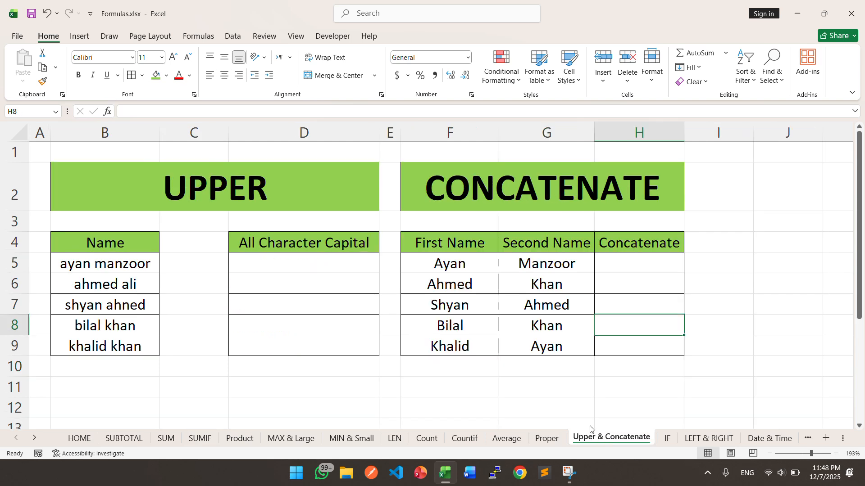
pyautogui.click(293, 273)
pyautogui.click(277, 251)
pyautogui.click(283, 261)
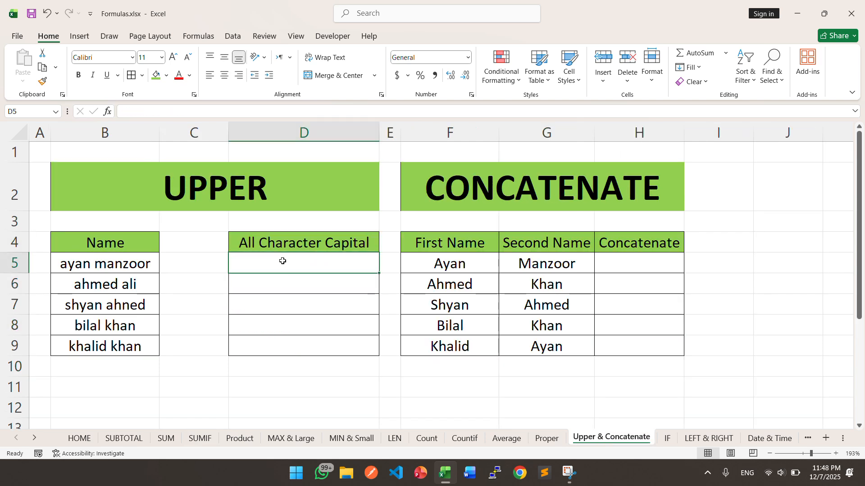
pyautogui.write('=upp')
pyautogui.press('Tab')
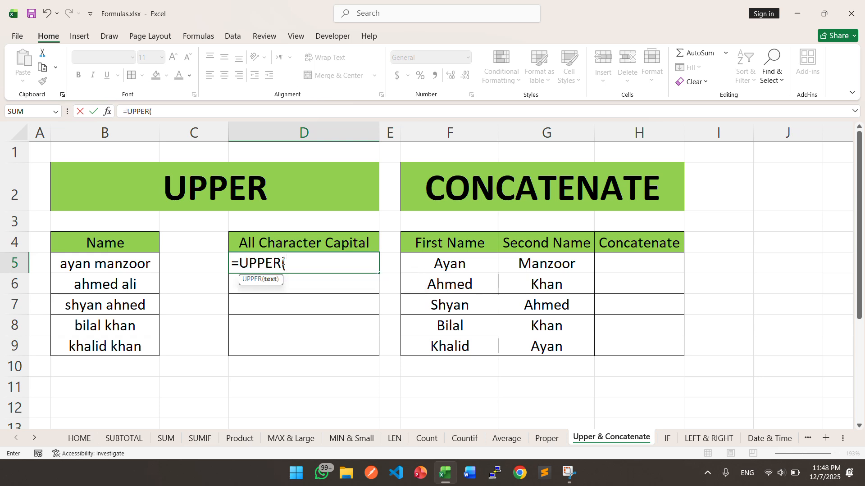
pyautogui.click(123, 266)
pyautogui.write(')')
pyautogui.press('Return')
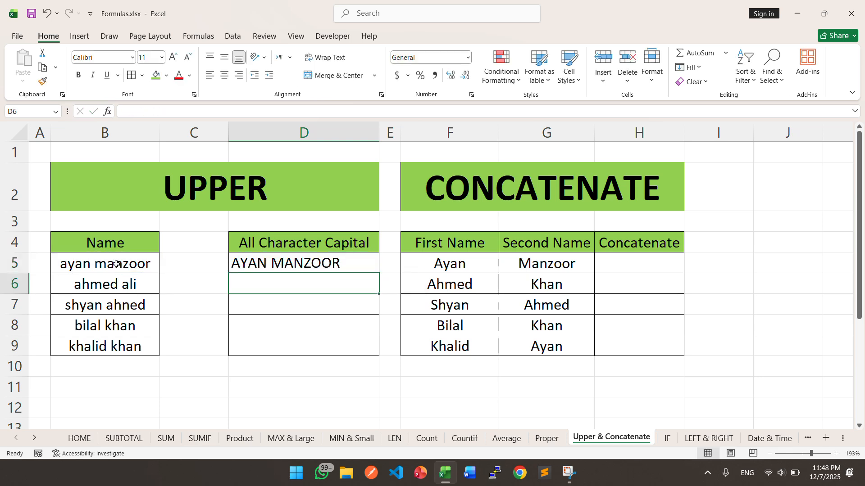
# - Fill the UPPER formula from D5 down to D9 for the remaining names
pyautogui.click(96, 266)
pyautogui.click(323, 266)
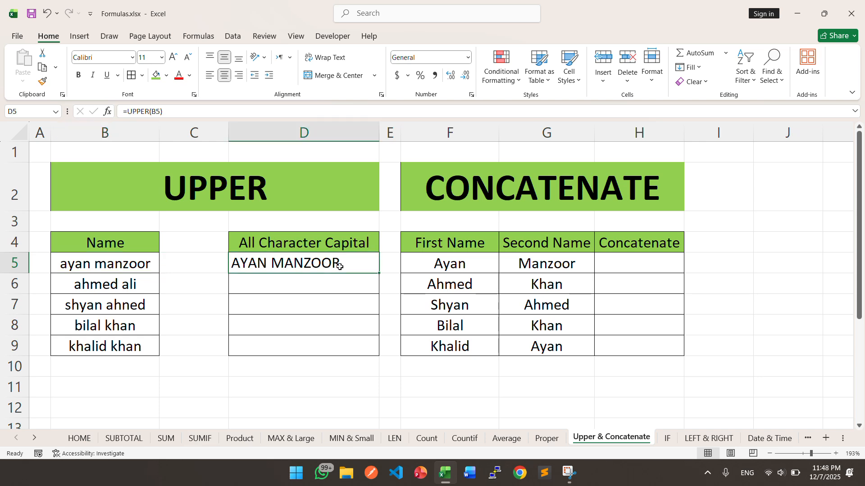
pyautogui.moveTo(379, 273); pyautogui.dragTo(376, 363)
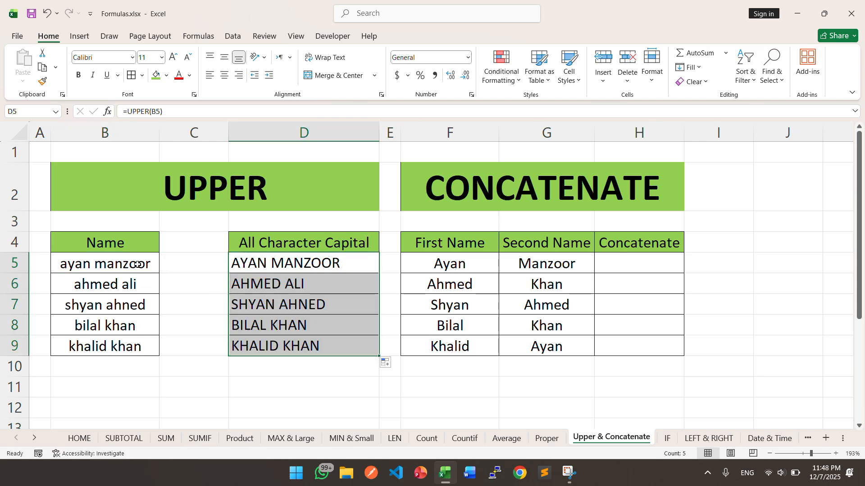
# - Enter =CONCATENATE(F5,G5) in H5 to join the first and second name
pyautogui.click(473, 324)
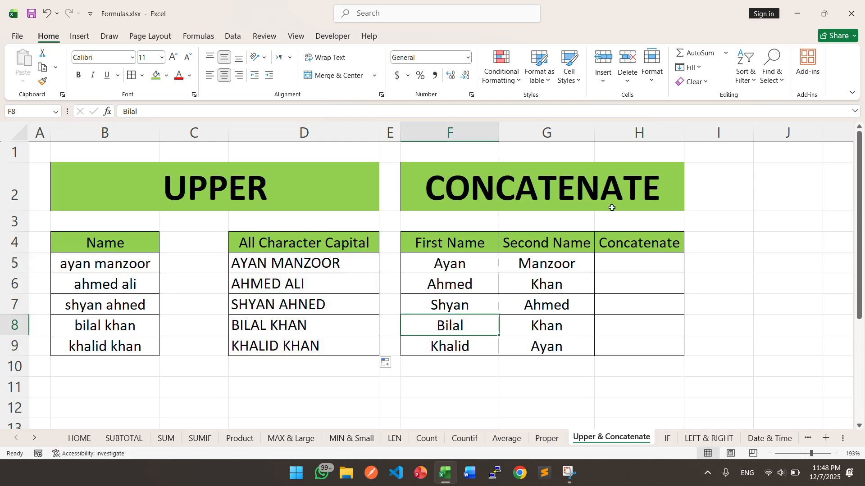
pyautogui.click(527, 184)
pyautogui.click(627, 262)
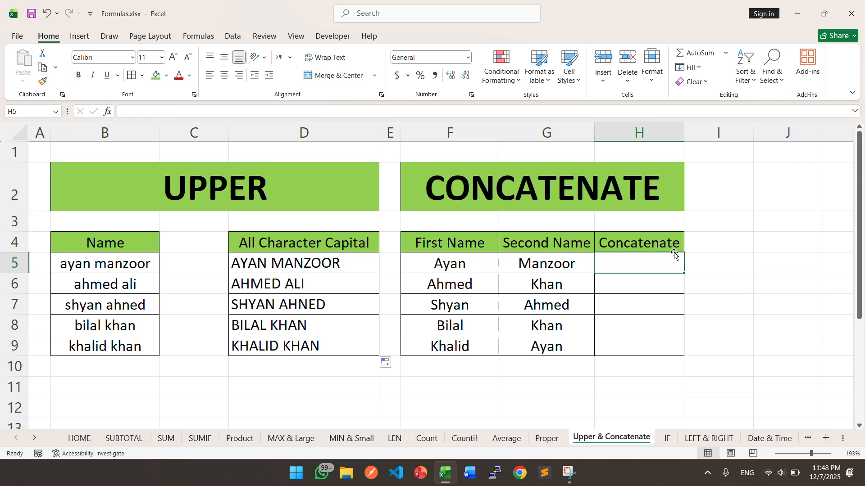
pyautogui.write('=')
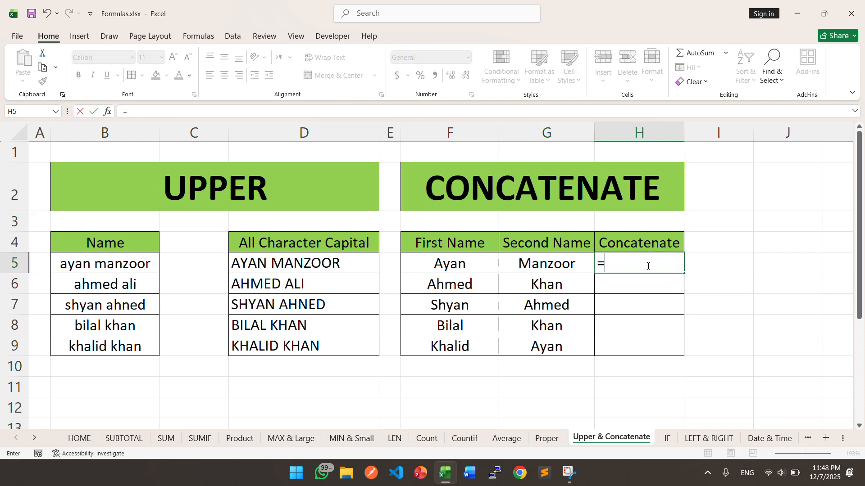
pyautogui.write('conca')
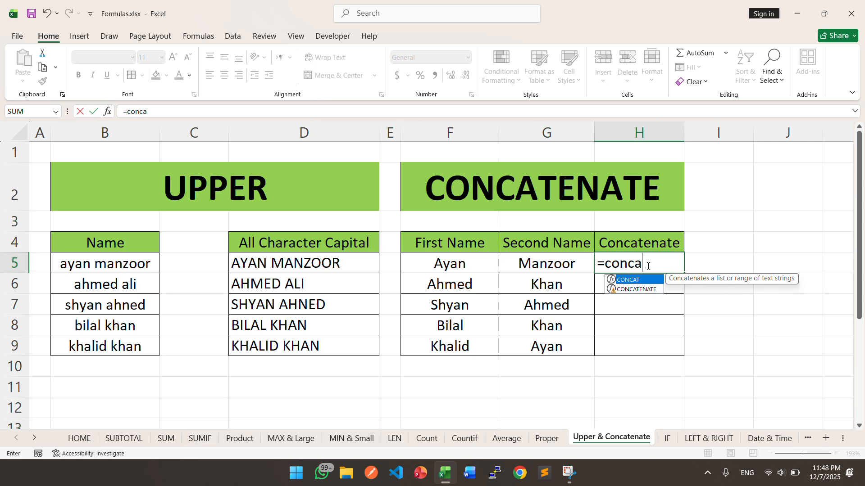
pyautogui.doubleClick(636, 289)
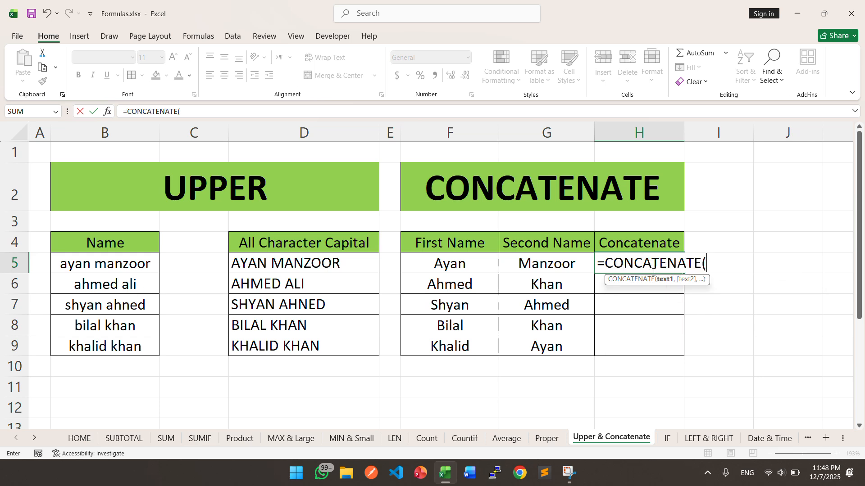
pyautogui.click(459, 265)
pyautogui.write(',')
pyautogui.click(562, 264)
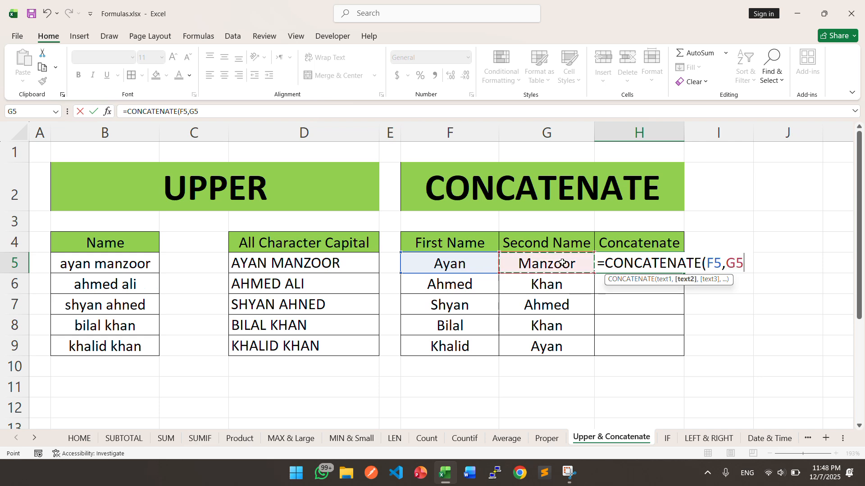
pyautogui.write(')')
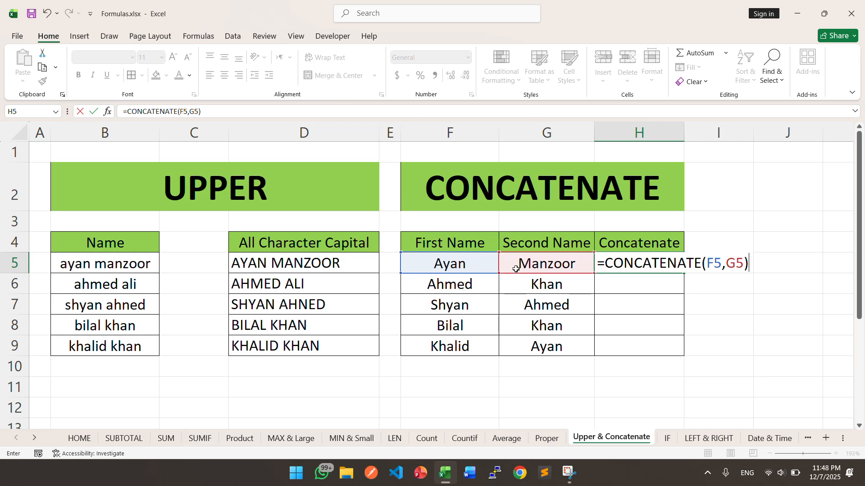
pyautogui.press('Return')
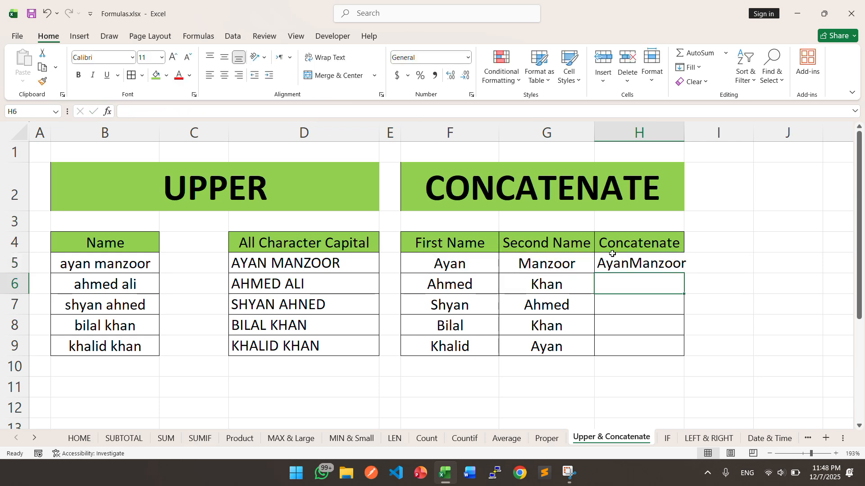
# - Edit the H5 formula to =CONCATENATE(F5," ",G5) so a space separates the two names
pyautogui.click(648, 261)
pyautogui.doubleClick(648, 261)
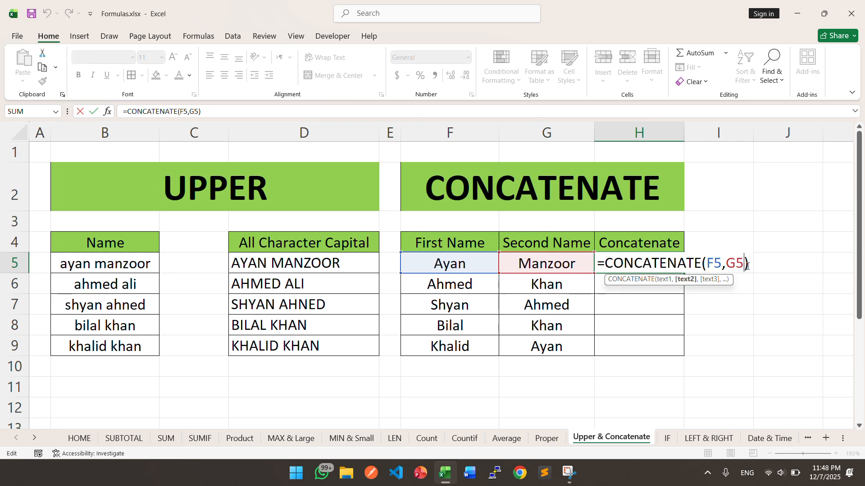
pyautogui.press('BackSpace')
pyautogui.press('BackSpace')
pyautogui.press('BackSpace')
pyautogui.press('BackSpace')
pyautogui.write(',')
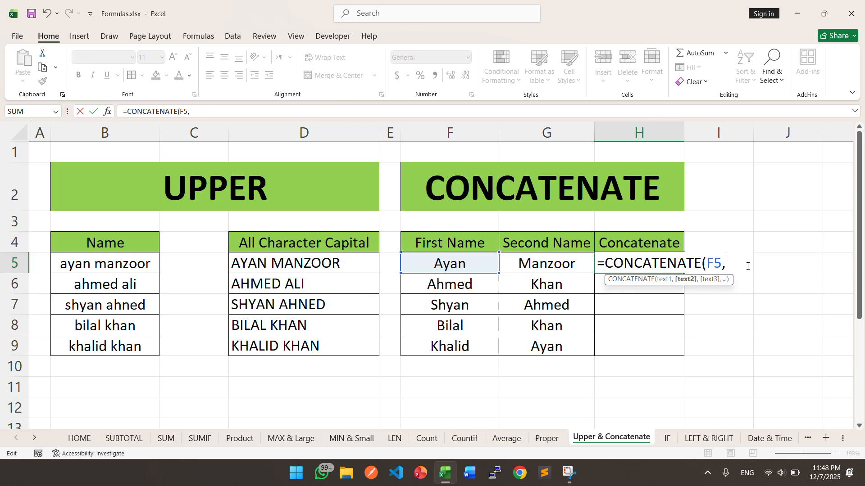
pyautogui.write('" ",')
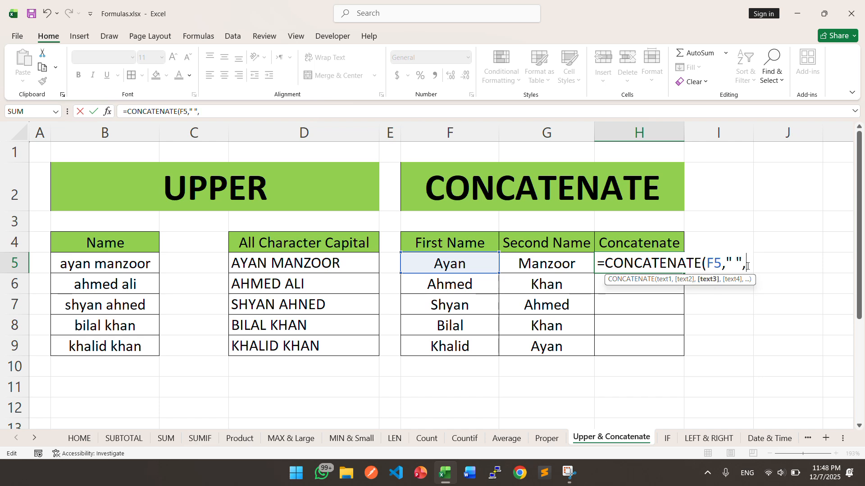
pyautogui.click(556, 269)
pyautogui.write(')')
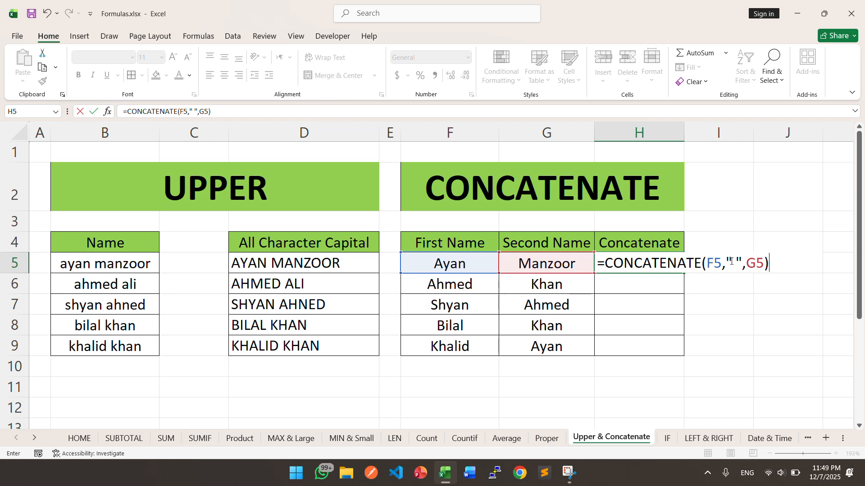
pyautogui.press('Return')
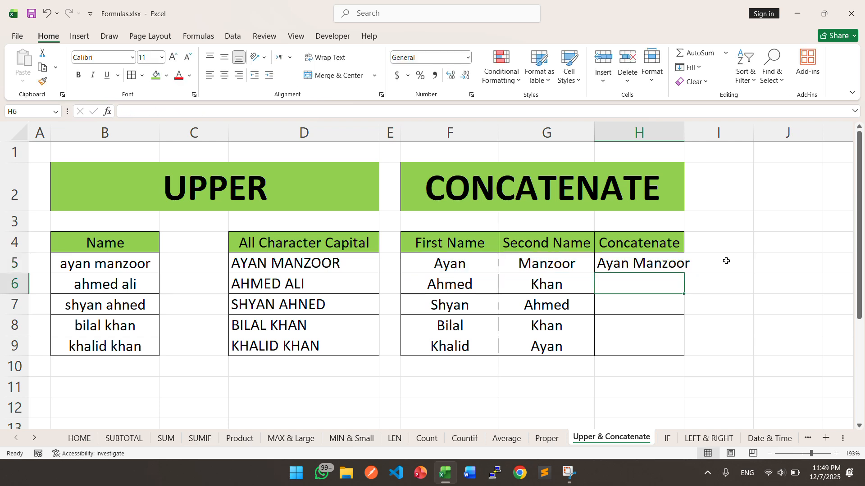
# - Fill the CONCATENATE formula from H5 down to H9 and widen column H to fit the joined names
pyautogui.click(677, 260)
pyautogui.moveTo(685, 274); pyautogui.dragTo(685, 357)
pyautogui.moveTo(684, 140); pyautogui.dragTo(702, 140)
pyautogui.click(631, 347)
pyautogui.click(630, 394)
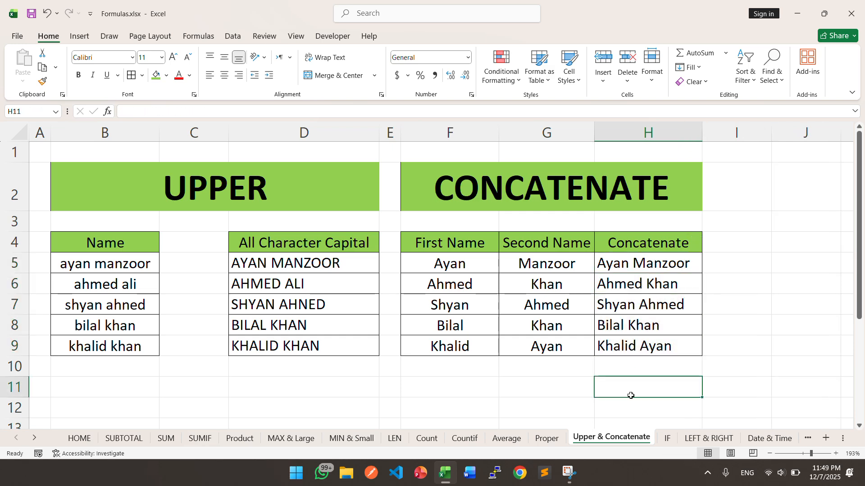
# - Open the IF sheet and go over the Total Sales values and the prize table
pyautogui.click(667, 438)
pyautogui.click(432, 343)
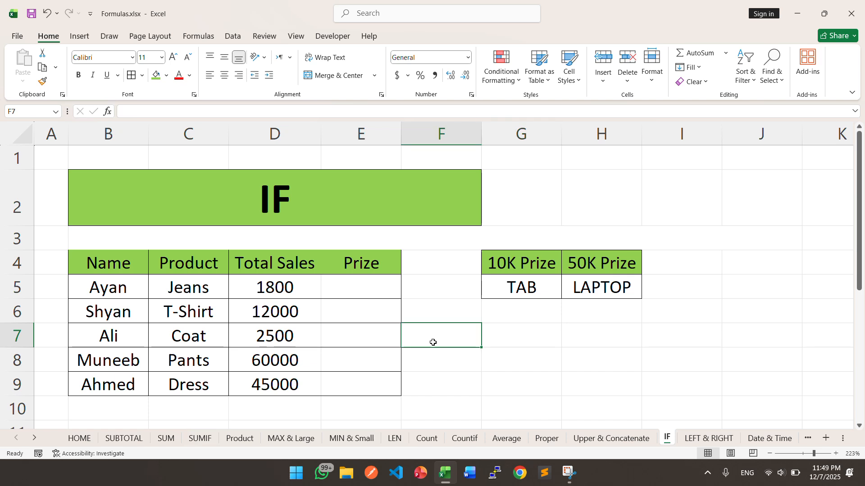
pyautogui.click(291, 280)
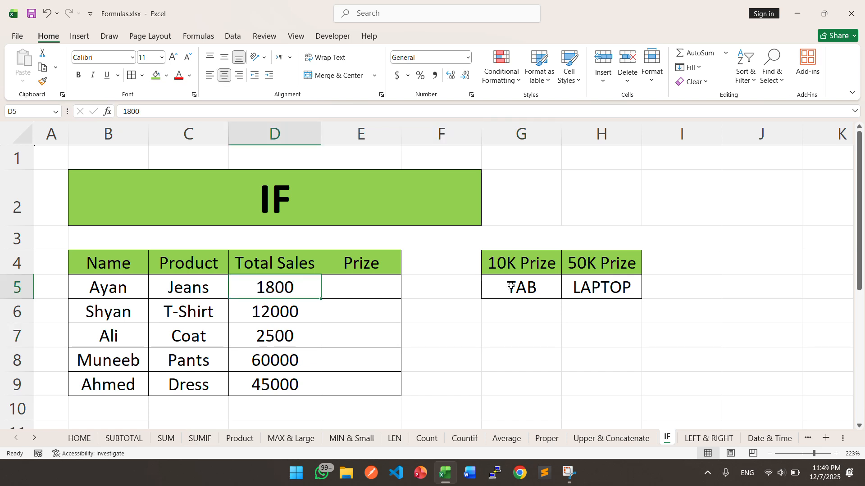
pyautogui.click(287, 386)
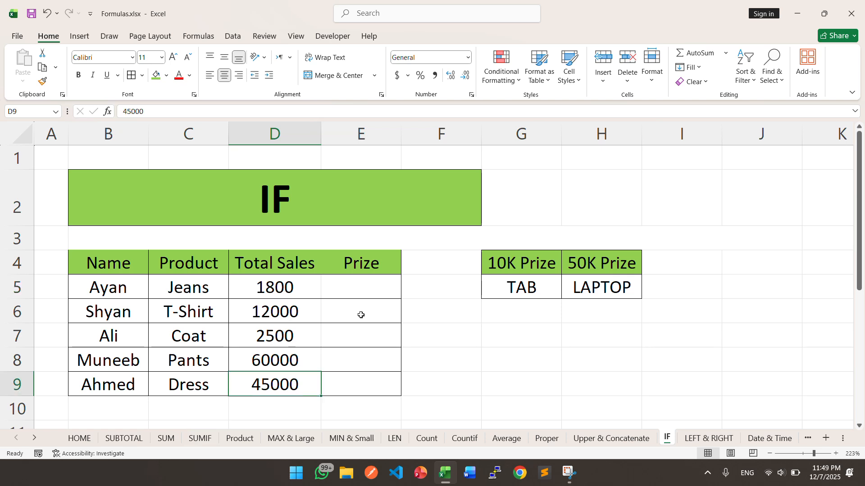
pyautogui.click(516, 288)
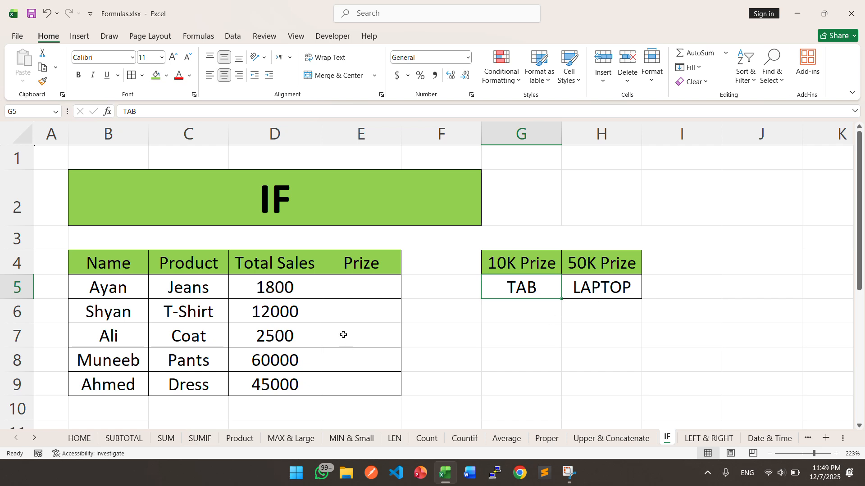
# - Enter =IF(D5>=50000,"LAPTOP","TAB") in E5 to assign the first row's prize
pyautogui.doubleClick(355, 293)
pyautogui.write('=if')
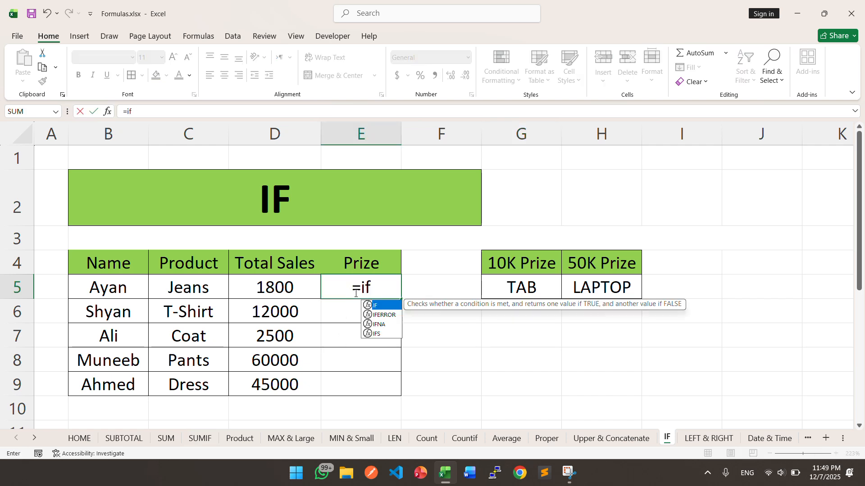
pyautogui.press('Tab')
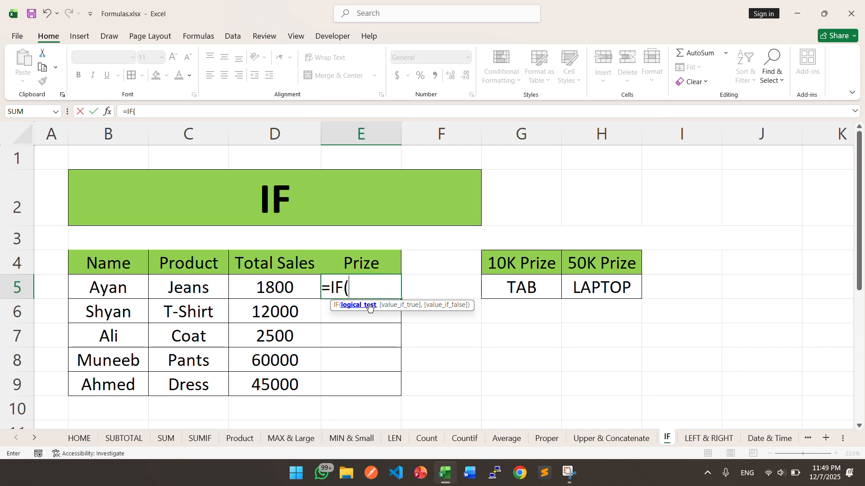
pyautogui.click(269, 288)
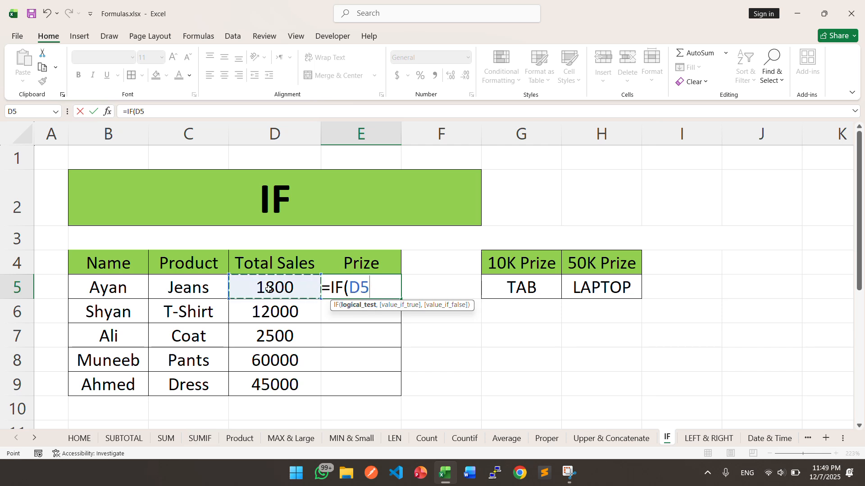
pyautogui.write('>=50000')
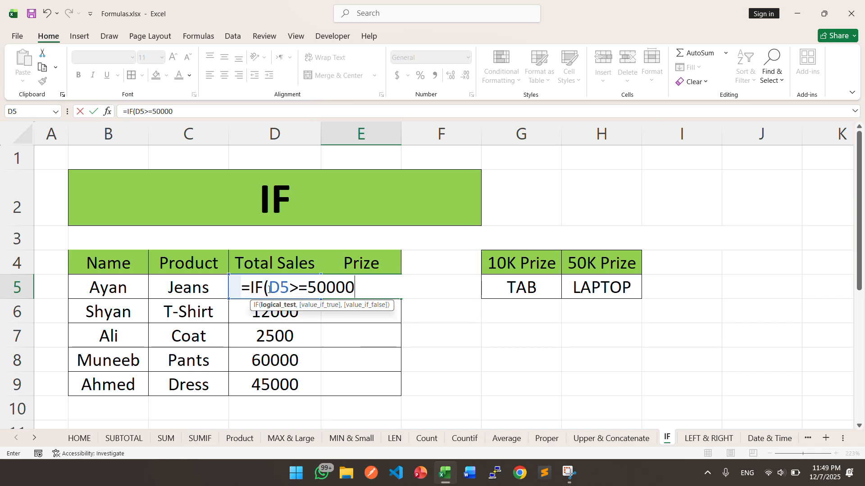
pyautogui.write(',')
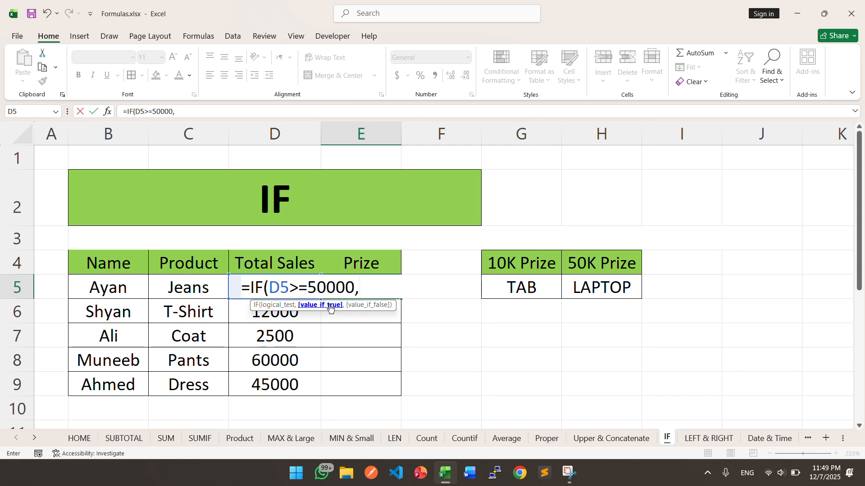
pyautogui.write('"')
pyautogui.write('AL')
pyautogui.press('BackSpace')
pyautogui.press('BackSpace')
pyautogui.write('LAPTOP",')
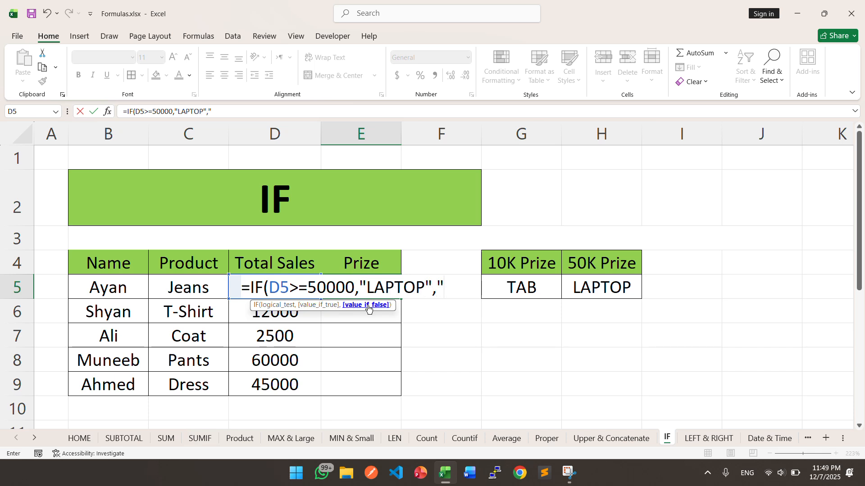
pyautogui.write('"TAB")')
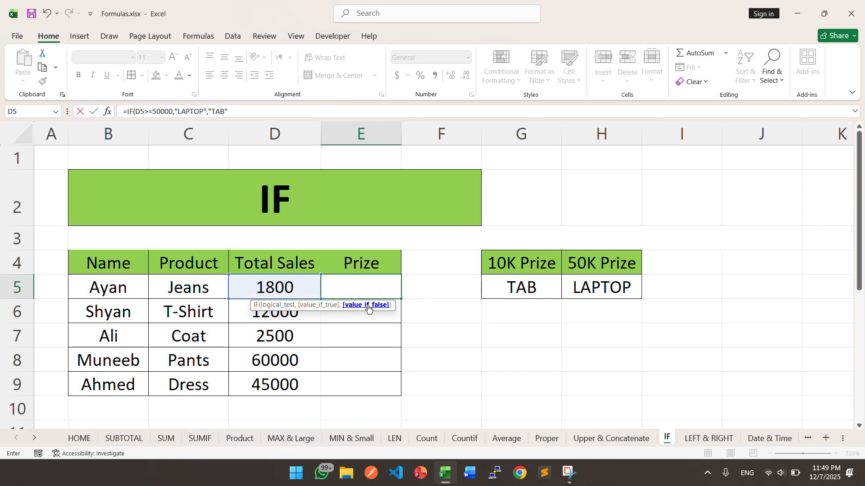
pyautogui.press('Return')
# - Fill the IF formula from E5 down to E9 and check the prizes against the Total Sales values
pyautogui.click(375, 286)
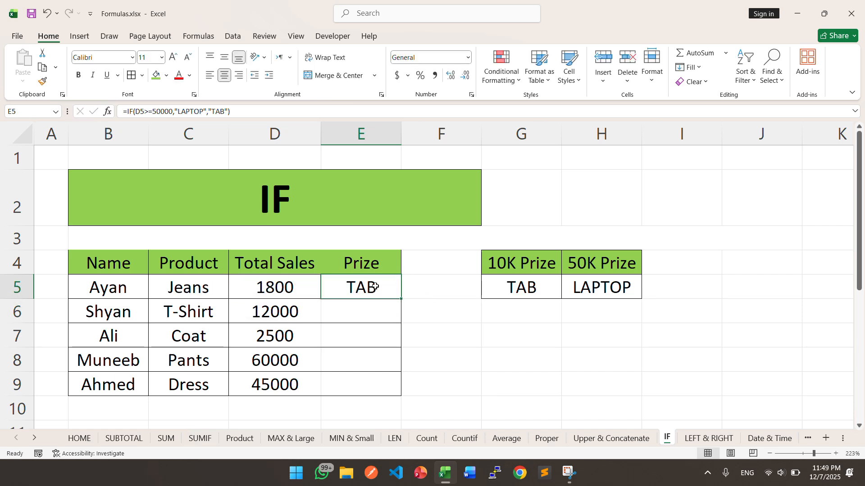
pyautogui.moveTo(401, 299); pyautogui.dragTo(402, 393)
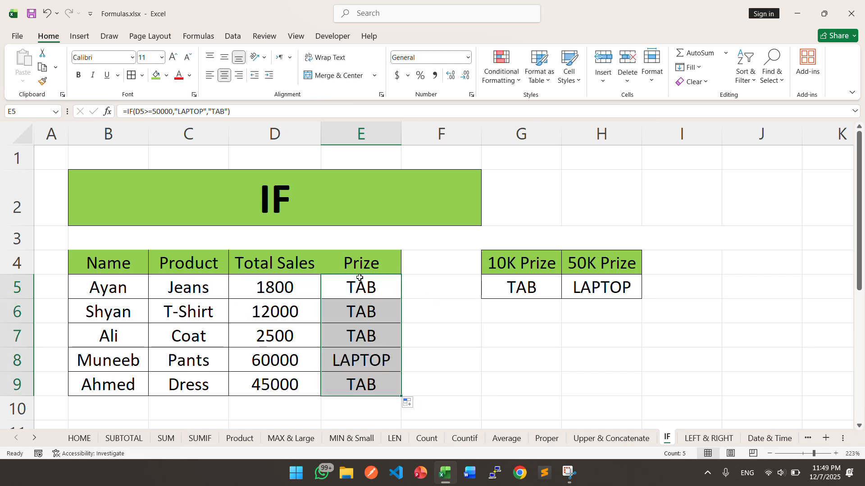
pyautogui.click(356, 362)
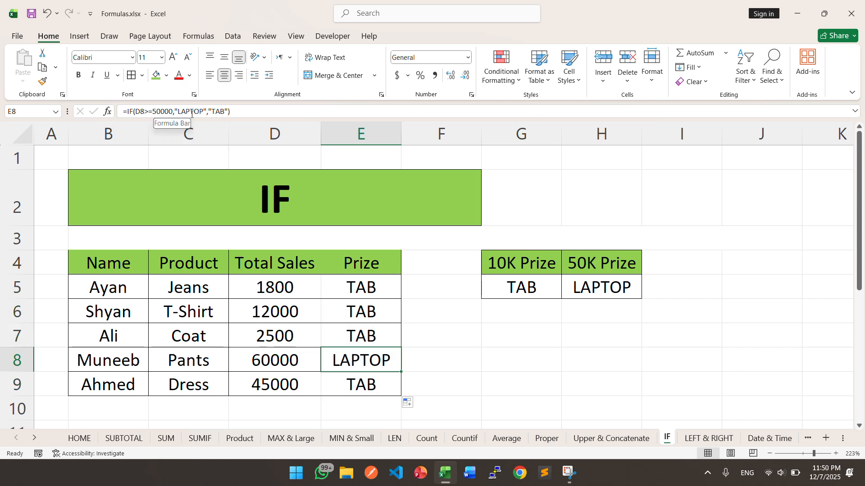
pyautogui.moveTo(366, 286); pyautogui.dragTo(366, 373)
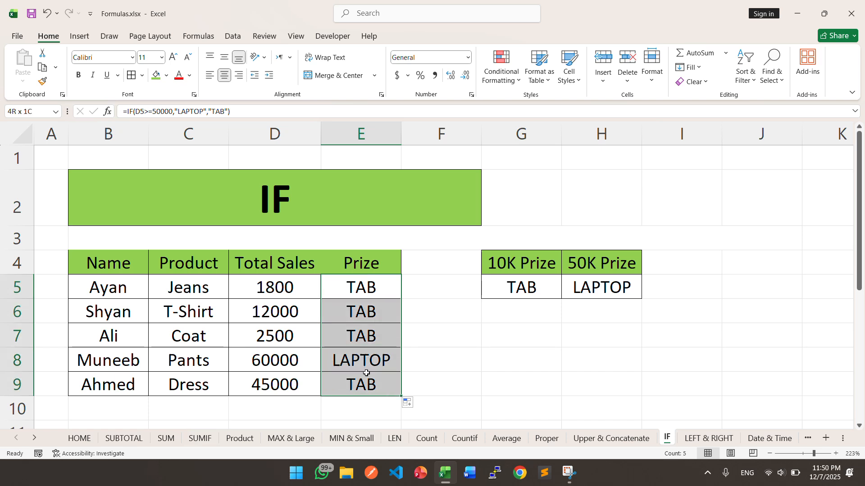
pyautogui.click(276, 379)
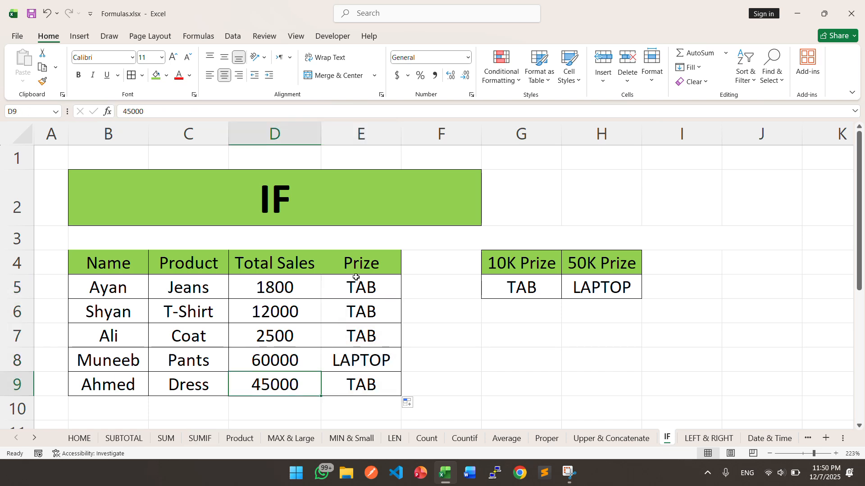
pyautogui.click(547, 352)
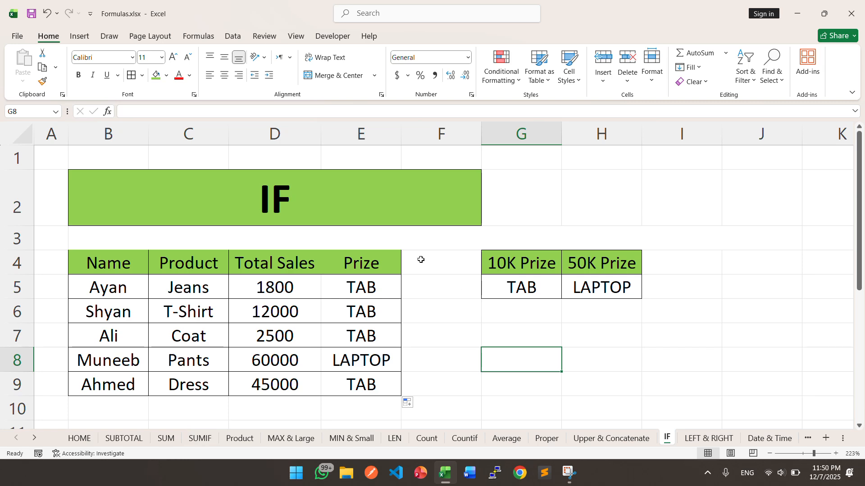
# - Open the LEFT & RIGHT sheet and enter =LEFT(B5,3) in D5 to extract the first three characters of the day name
pyautogui.click(707, 438)
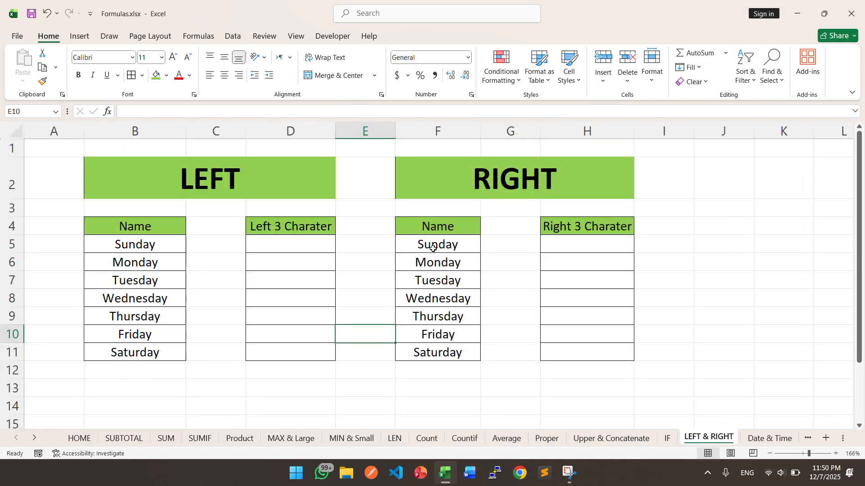
pyautogui.click(292, 249)
pyautogui.write('=lef')
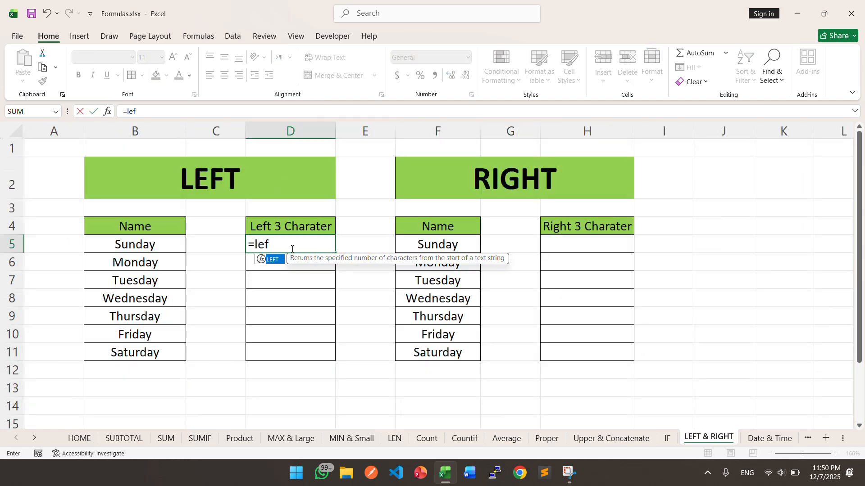
pyautogui.press('Tab')
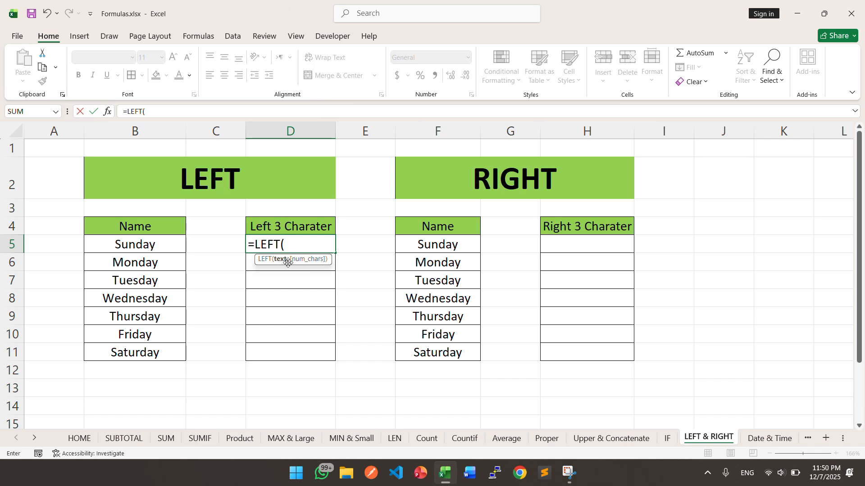
pyautogui.click(130, 248)
pyautogui.write(',')
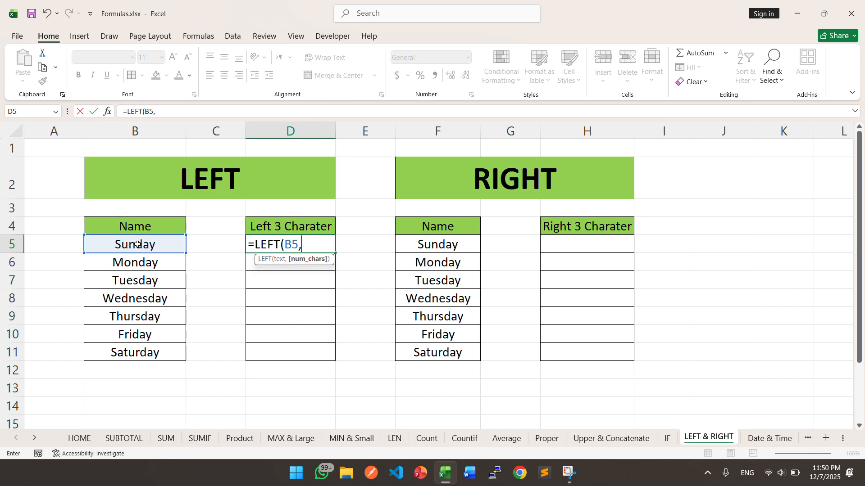
pyautogui.write('3')
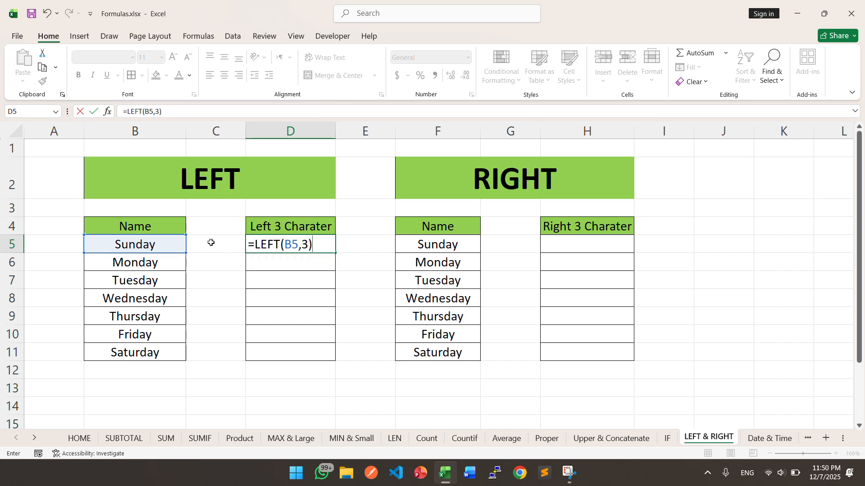
pyautogui.press('Return')
# - Fill the three-character LEFT formula from D5 down to D11
pyautogui.click(296, 236)
pyautogui.moveTo(336, 253); pyautogui.dragTo(324, 363)
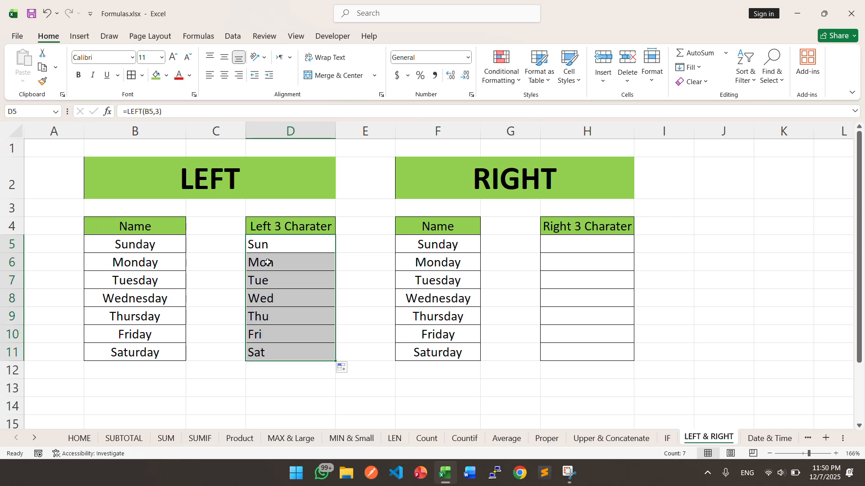
pyautogui.click(580, 240)
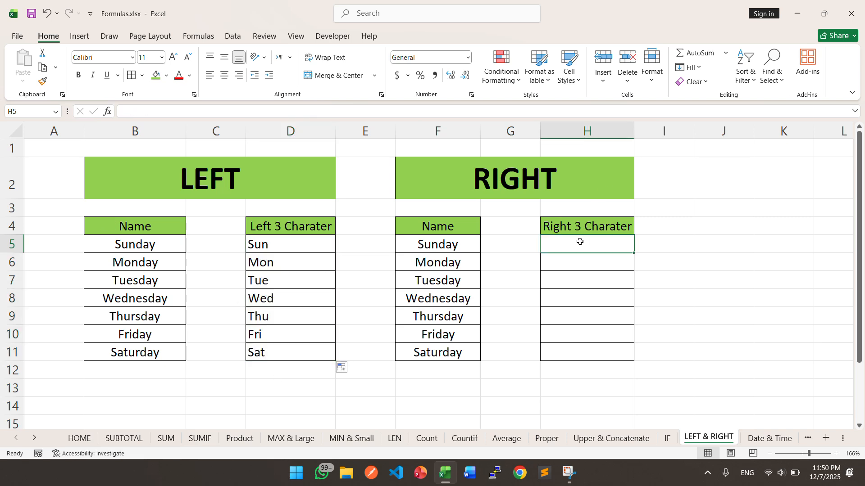
# - Change the formula in D5 to =LEFT(B5,2) and fill it down to D11
pyautogui.doubleClick(298, 246)
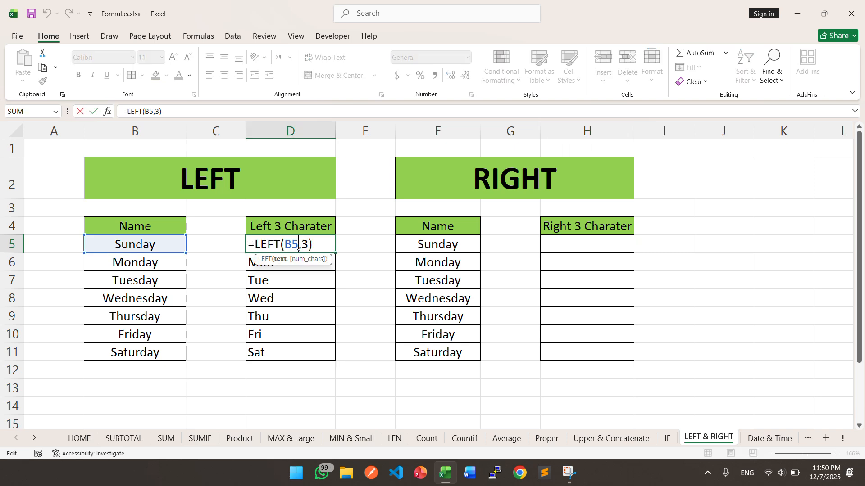
pyautogui.press('BackSpace')
pyautogui.write('2')
pyautogui.hotkey('ctrl', 'Return')
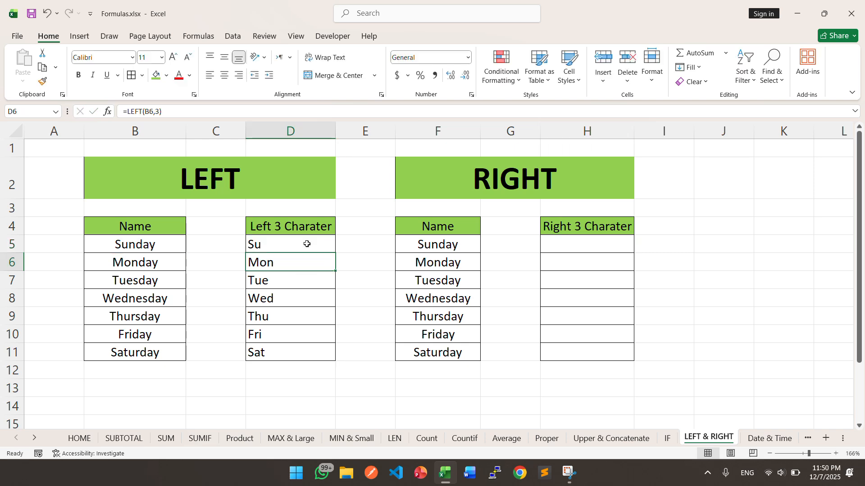
pyautogui.moveTo(335, 253); pyautogui.dragTo(323, 358)
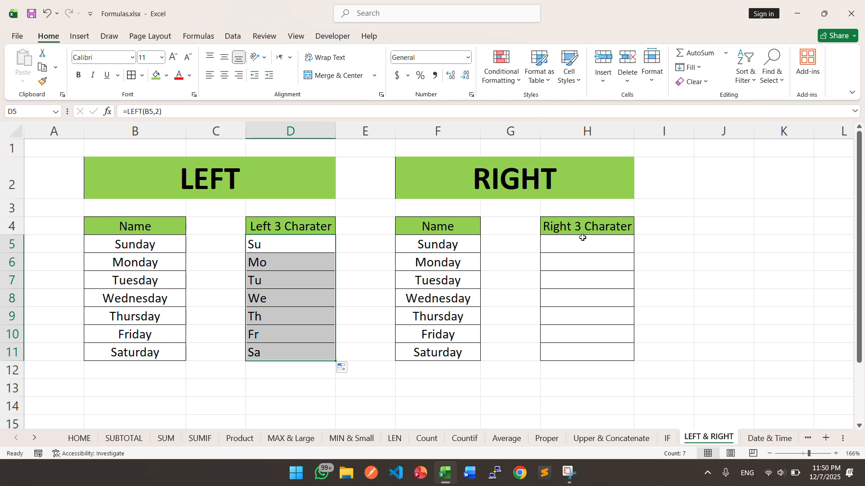
pyautogui.click(272, 225)
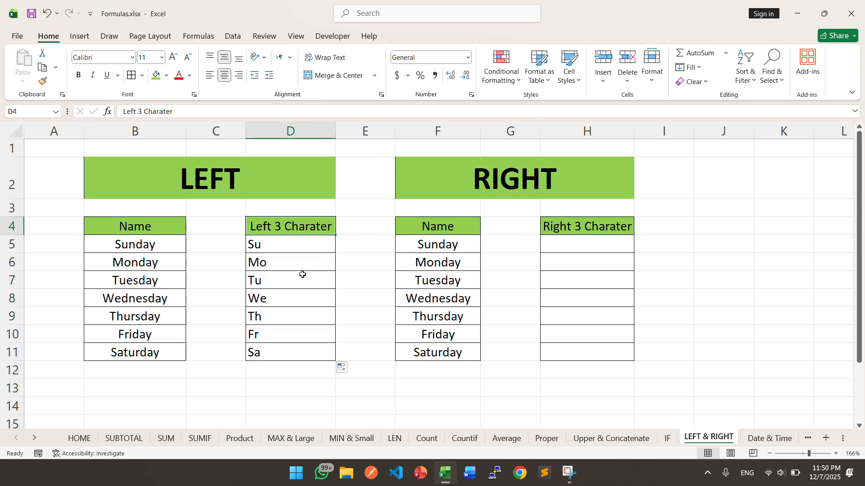
# - Enter =RIGHT(F5,3) in H5 and fill the formula down to H11
pyautogui.click(561, 241)
pyautogui.write('=rig')
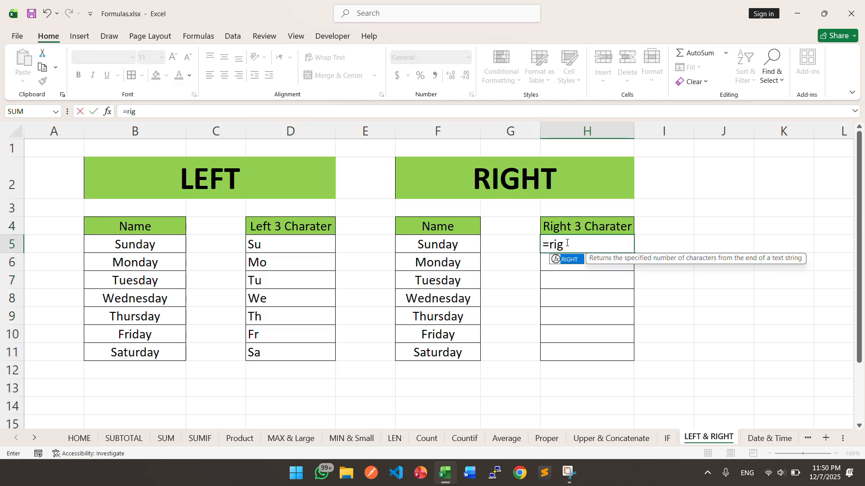
pyautogui.press('Tab')
pyautogui.click(465, 244)
pyautogui.write(',')
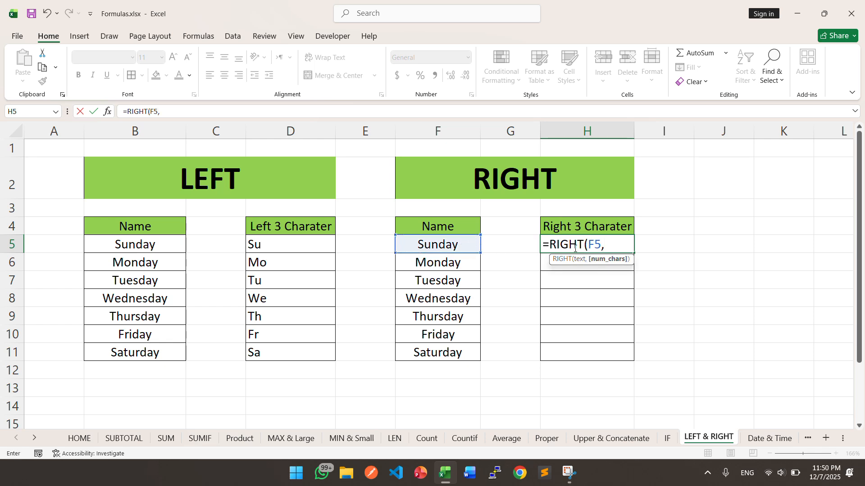
pyautogui.write('3)')
pyautogui.press('Return')
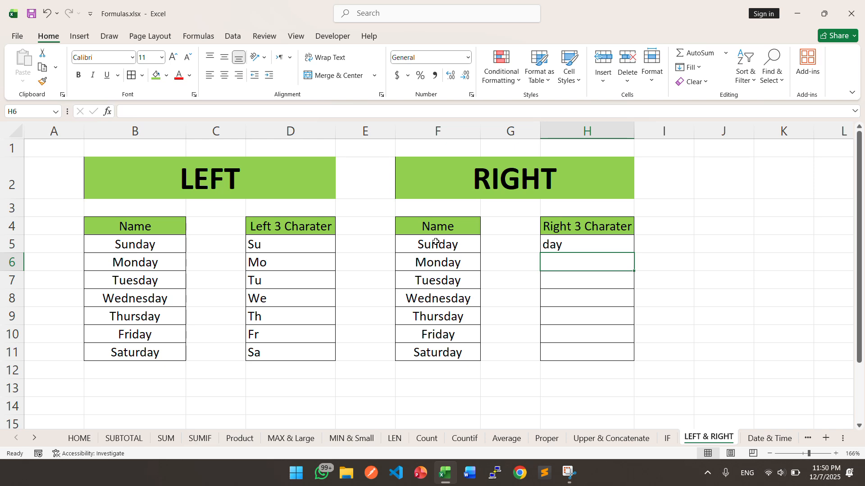
pyautogui.click(586, 241)
pyautogui.moveTo(634, 252); pyautogui.dragTo(615, 359)
# - Change the formula in H5 to =RIGHT(F5,5) and fill it down to H11
pyautogui.doubleClick(583, 244)
pyautogui.click(585, 245)
pyautogui.press('Right')
pyautogui.press('Right')
pyautogui.press('Right')
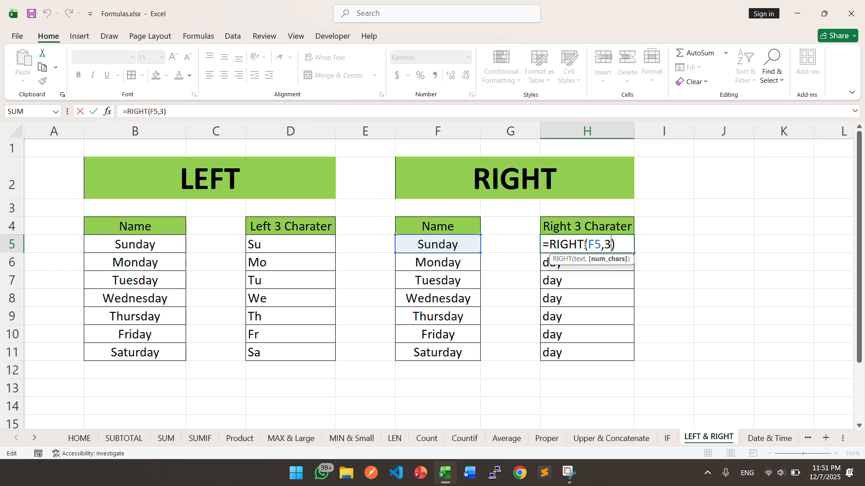
pyautogui.press('BackSpace')
pyautogui.write('5')
pyautogui.press('Return')
pyautogui.click(597, 246)
pyautogui.moveTo(633, 253); pyautogui.dragTo(630, 358)
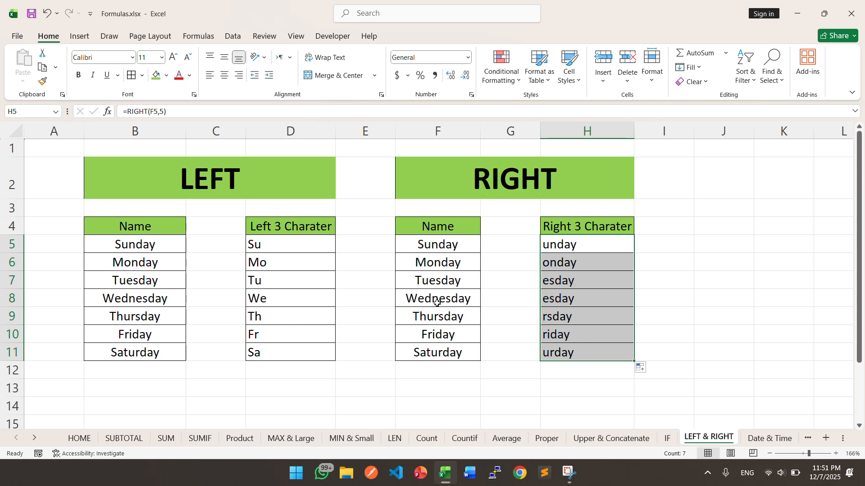
pyautogui.click(505, 347)
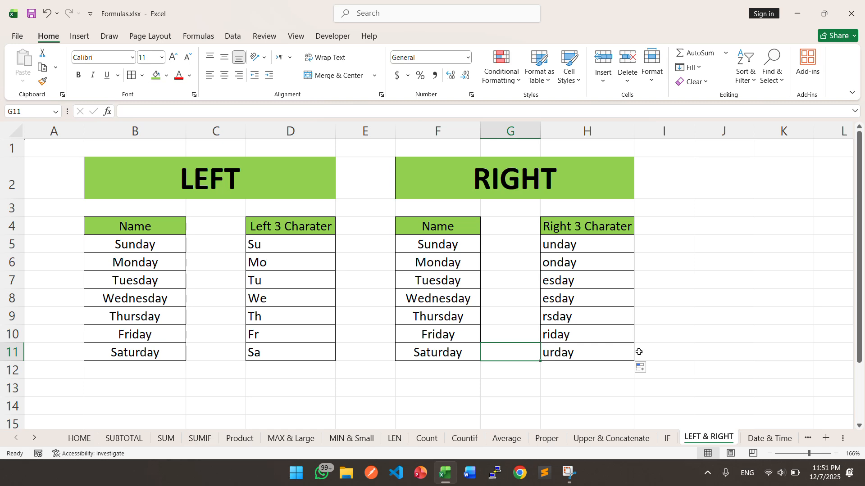
pyautogui.click(705, 368)
# - Open the Date & Time sheet and look over the Yesterday, Today and Tomorrow rows and the Days and Months table
pyautogui.click(770, 438)
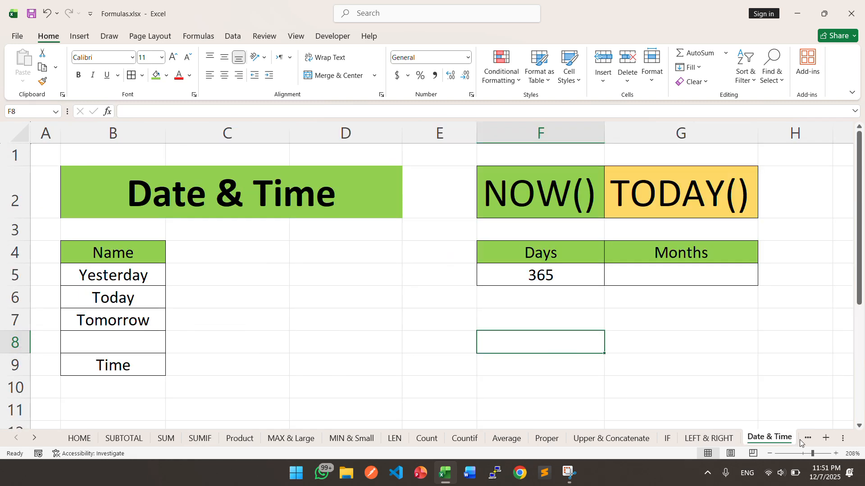
pyautogui.click(808, 438)
pyautogui.click(682, 439)
pyautogui.click(255, 291)
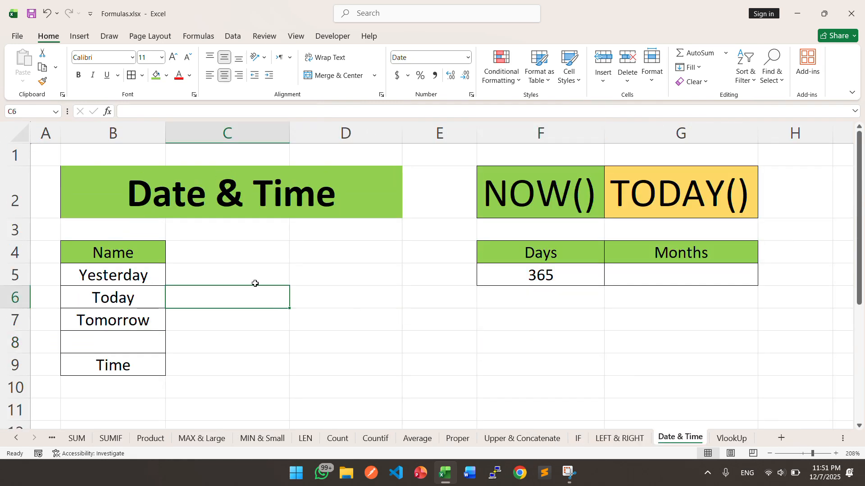
pyautogui.click(201, 272)
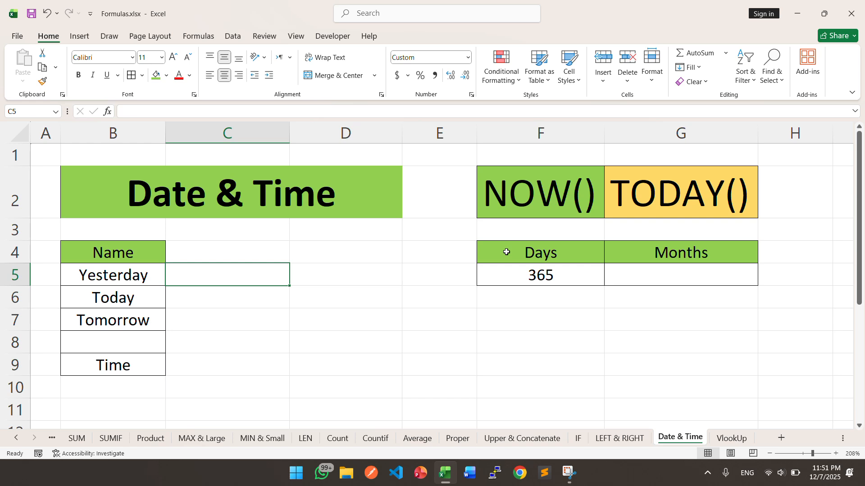
pyautogui.click(634, 275)
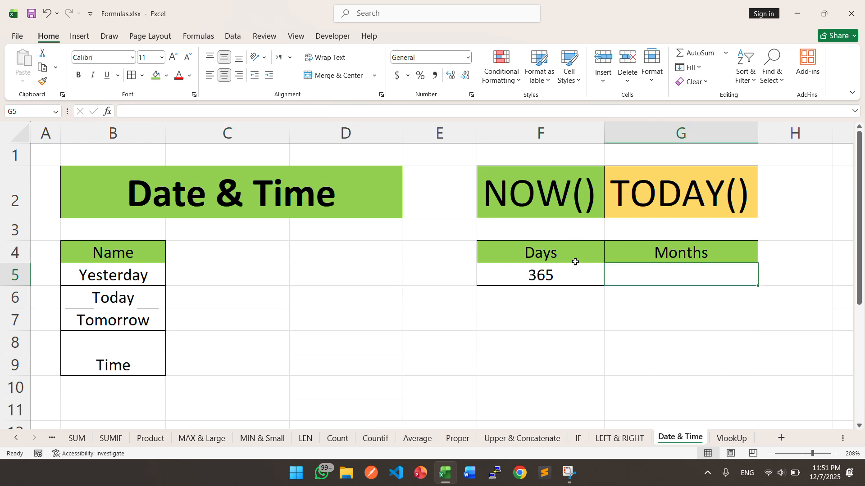
pyautogui.click(558, 275)
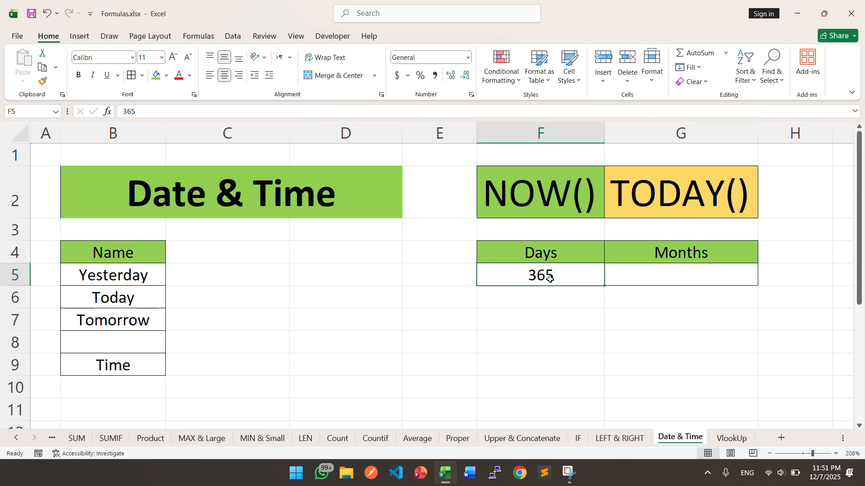
# - Enter =MONTH(F5) in G5 to get the month for the Days value
pyautogui.click(676, 276)
pyautogui.write('=mont')
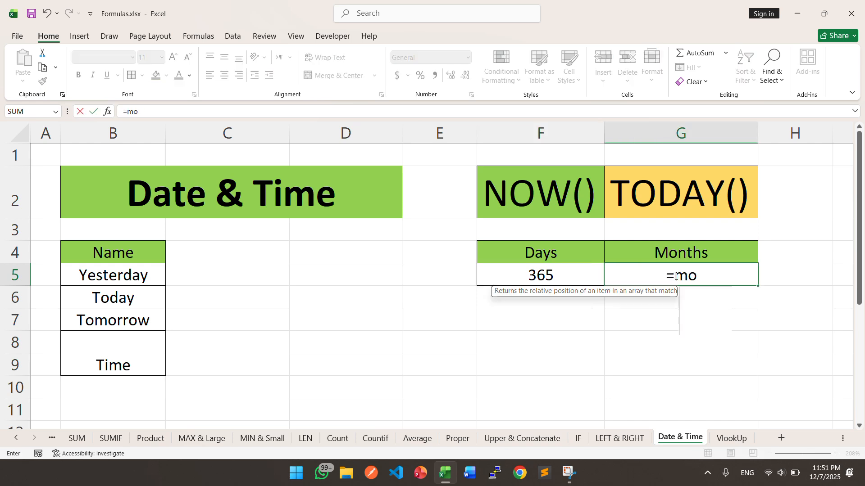
pyautogui.press('Tab')
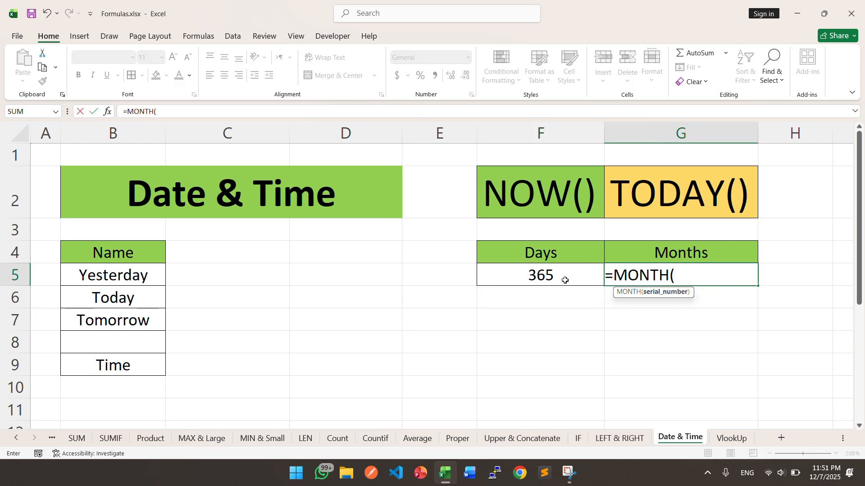
pyautogui.click(549, 277)
pyautogui.write(')')
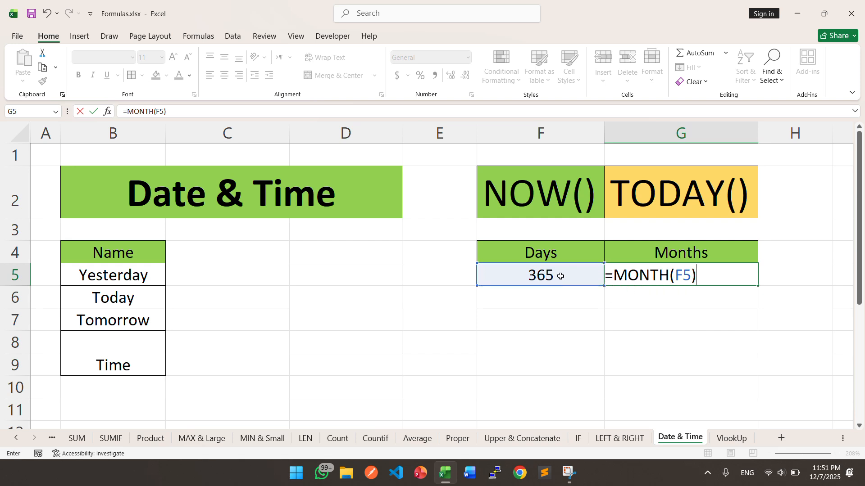
pyautogui.press('Return')
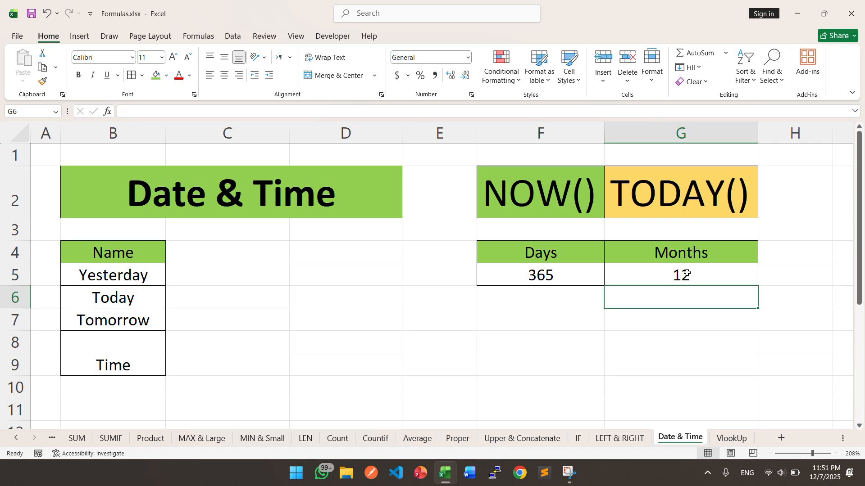
# - Try 1200 as the Days value in F5, check the Months result, and undo the change
pyautogui.click(557, 282)
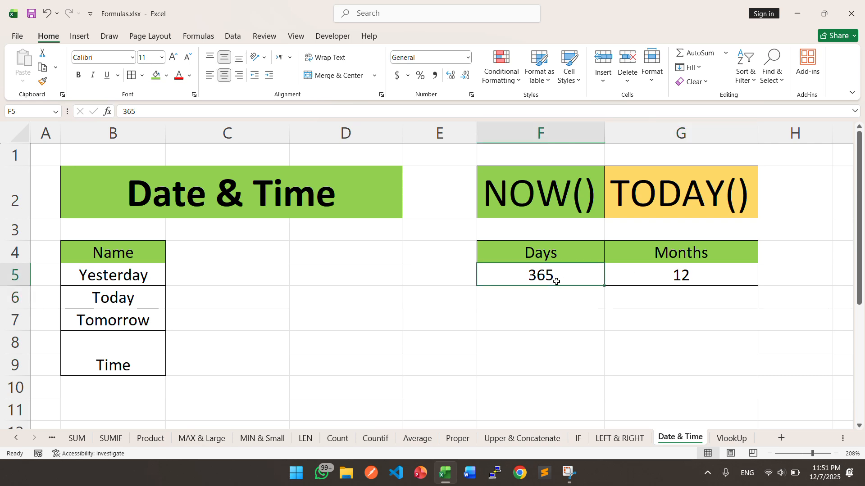
pyautogui.write('1200')
pyautogui.press('Return')
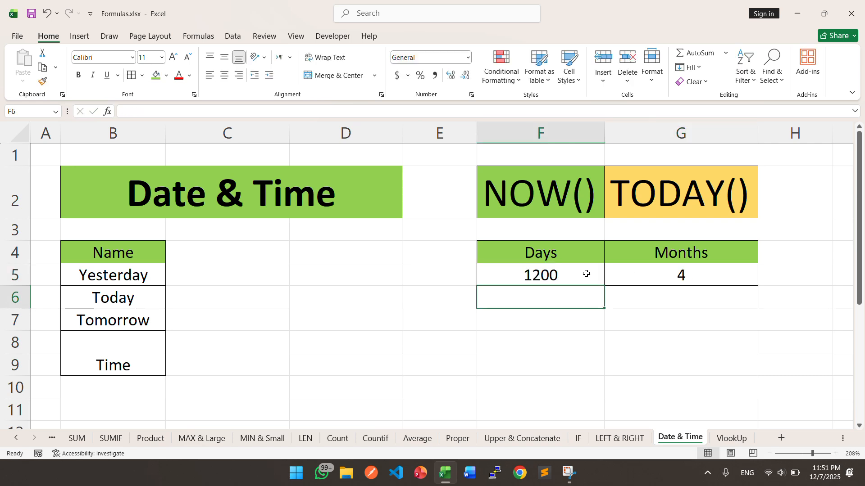
pyautogui.click(671, 273)
pyautogui.click(565, 338)
pyautogui.hotkey('ctrl', 'z')
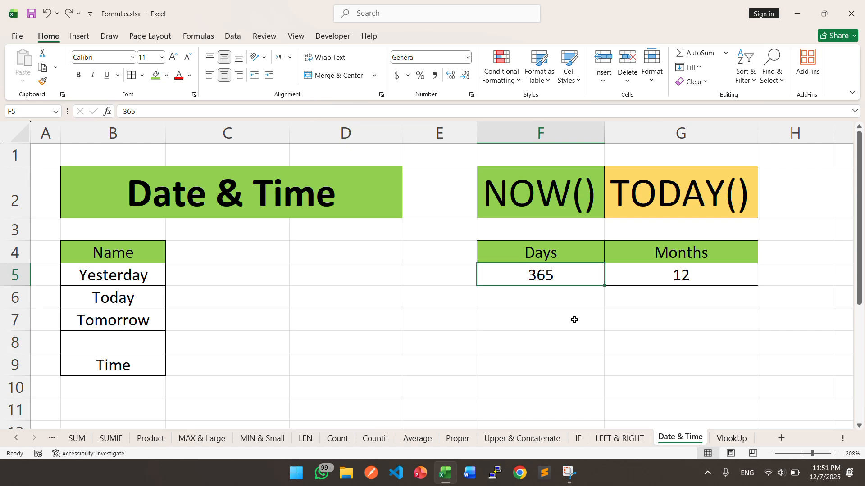
# - Try to enter a date formula in C5 for the Yesterday row
pyautogui.click(489, 345)
pyautogui.click(363, 292)
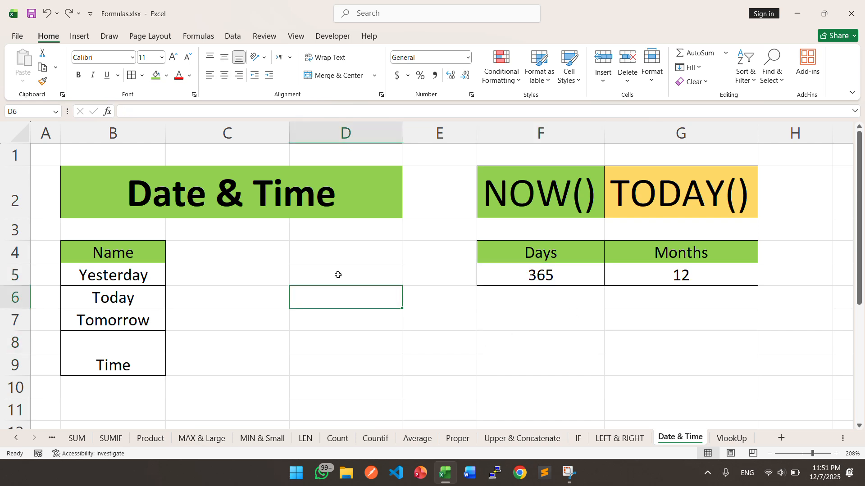
pyautogui.click(113, 275)
pyautogui.click(201, 280)
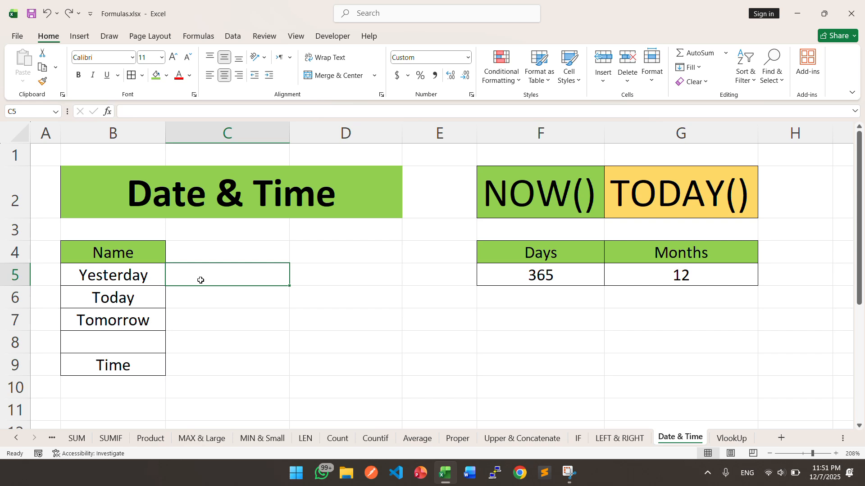
pyautogui.write('=')
pyautogui.write('s')
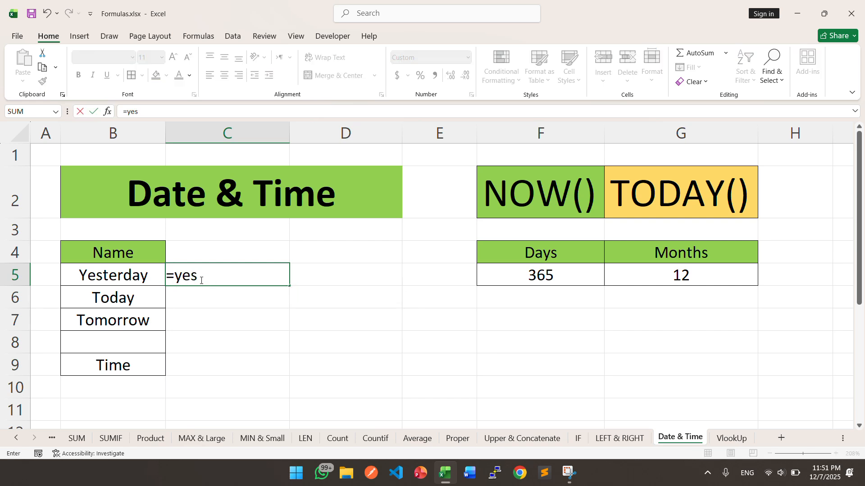
pyautogui.press('BackSpace')
pyautogui.press('BackSpace')
pyautogui.press('BackSpace')
pyautogui.write('t')
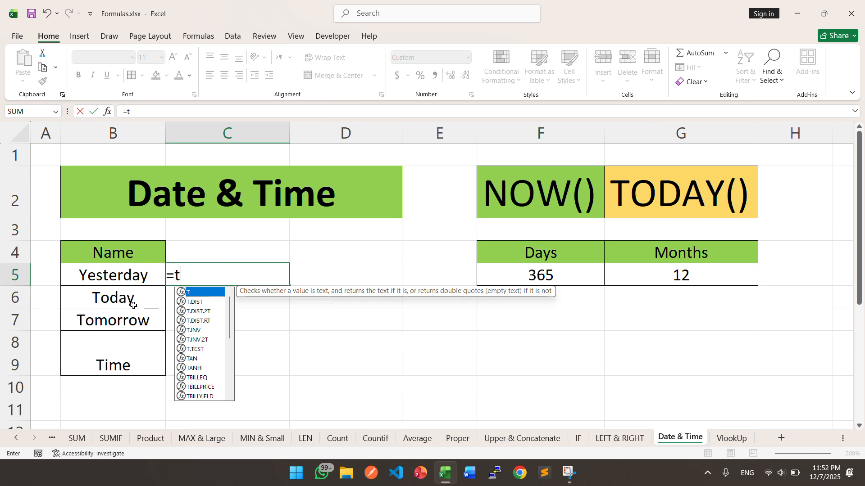
pyautogui.click(117, 300)
# - Enter =TODAY() in C6 to get the current date for the Today row
pyautogui.click(212, 306)
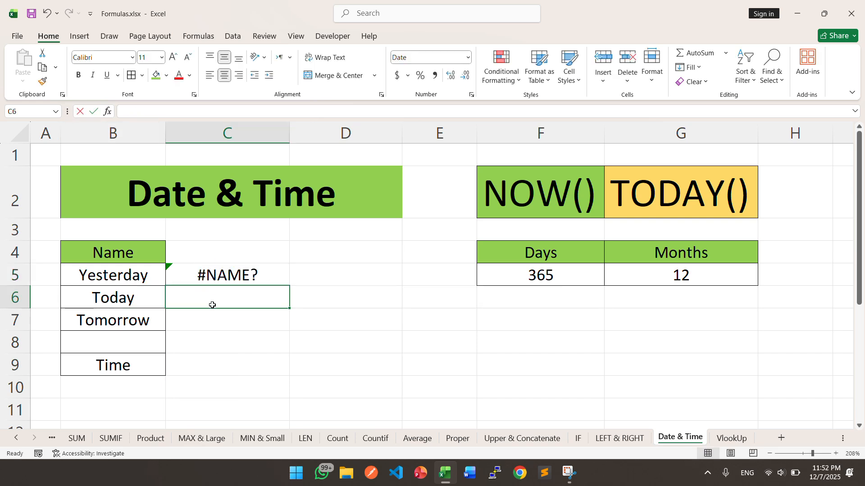
pyautogui.write('=today')
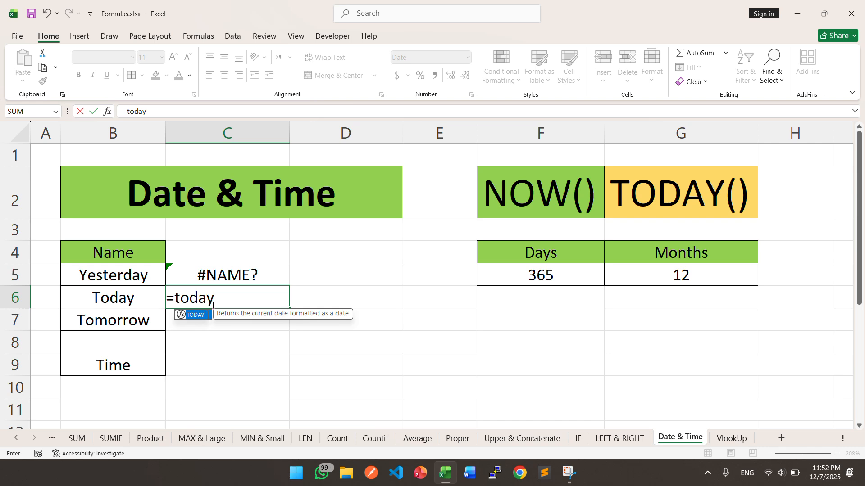
pyautogui.write('()')
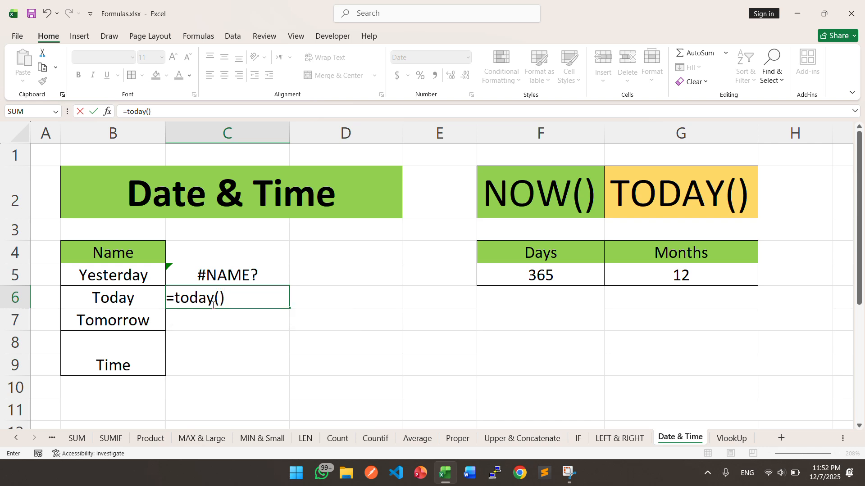
pyautogui.press('Return')
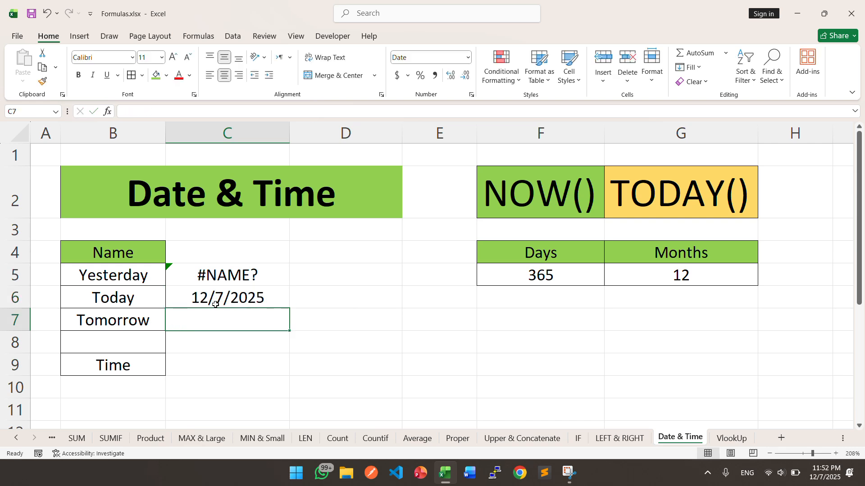
# - Replace the formula in C6 of the Today row with =NOW()
pyautogui.click(220, 303)
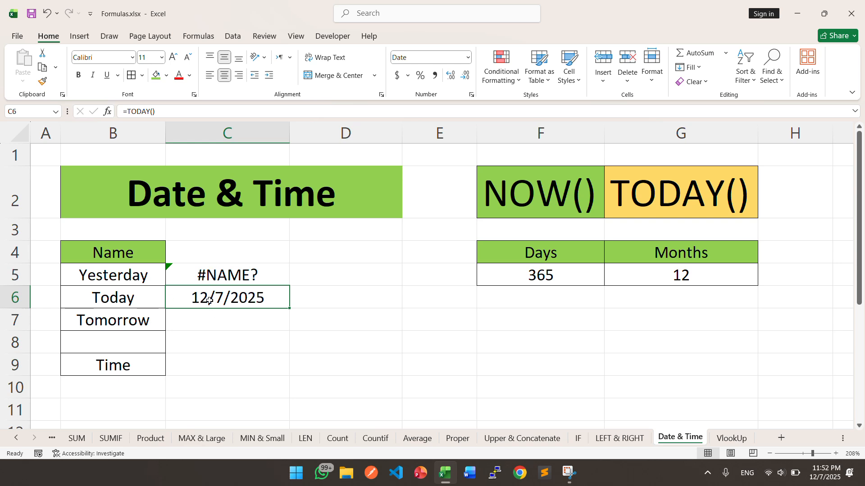
pyautogui.write('=notw')
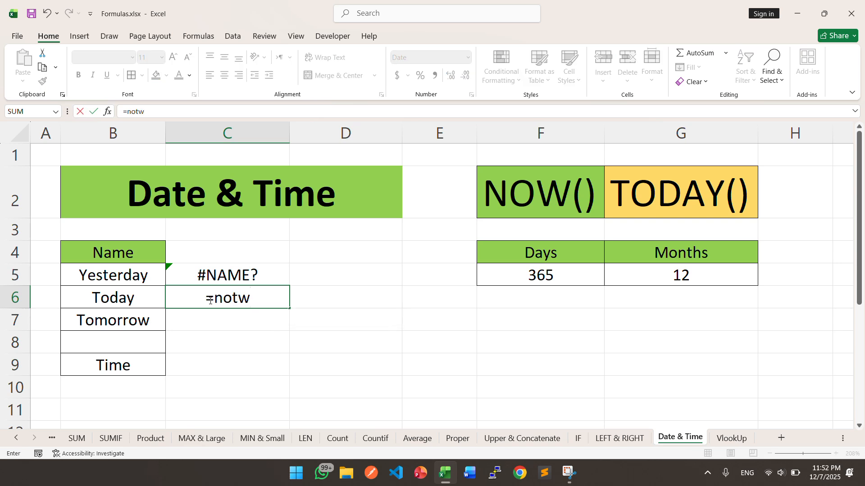
pyautogui.press('BackSpace')
pyautogui.press('BackSpace')
pyautogui.write('w()')
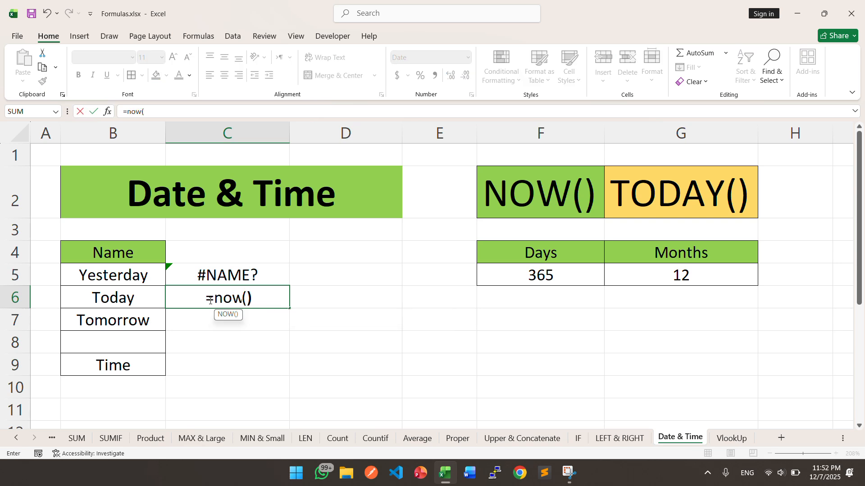
pyautogui.press('Return')
pyautogui.click(266, 293)
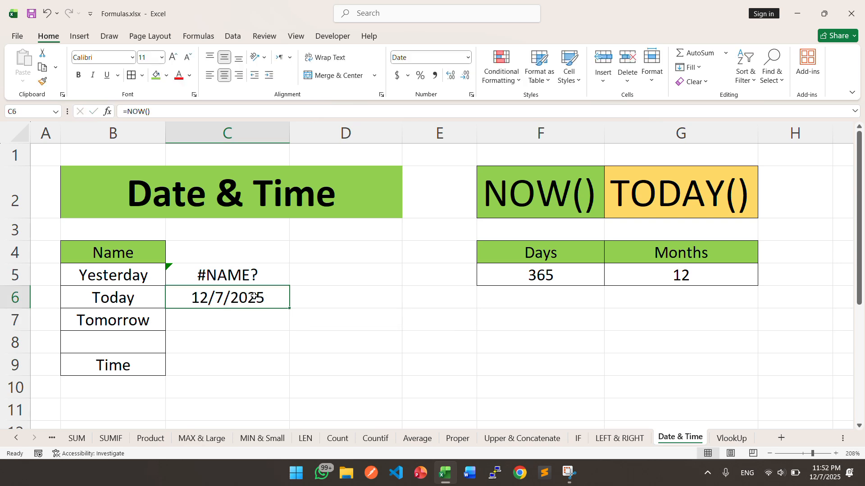
pyautogui.click(267, 317)
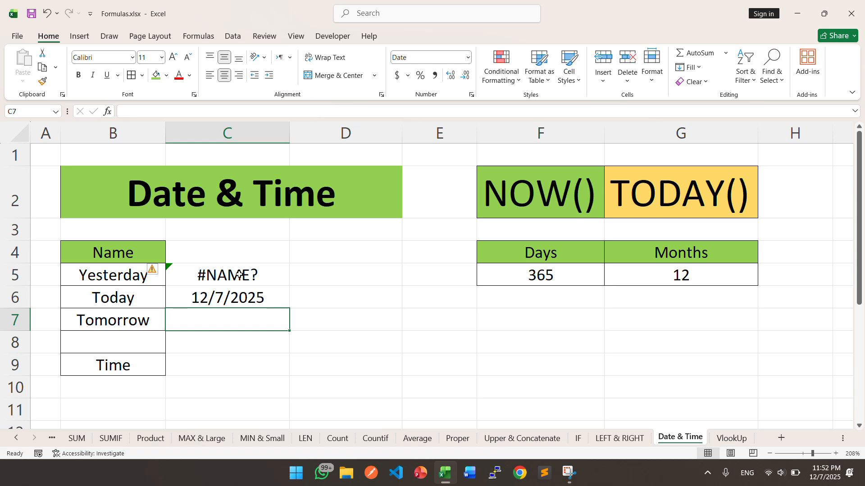
# - Enter =TODAY()-1 in C5 to get the date for the Yesterday row
pyautogui.click(239, 274)
pyautogui.write('=')
pyautogui.write('no')
pyautogui.press('BackSpace')
pyautogui.press('BackSpace')
pyautogui.write('to')
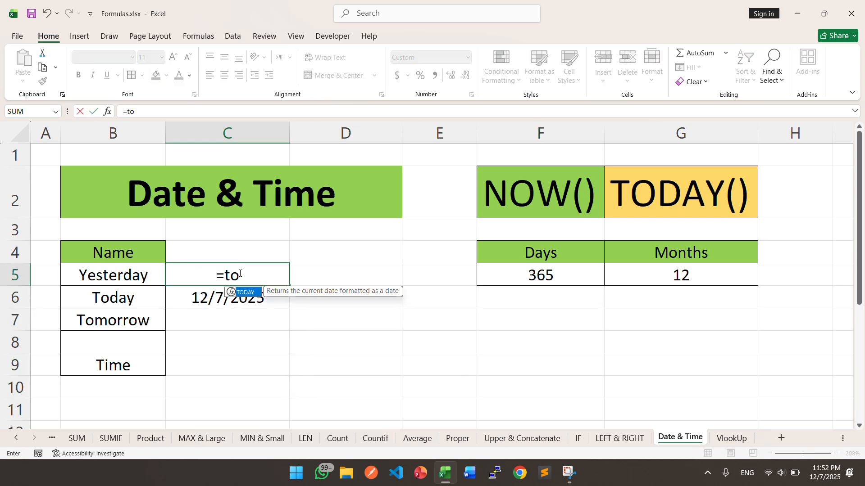
pyautogui.write('day()-1')
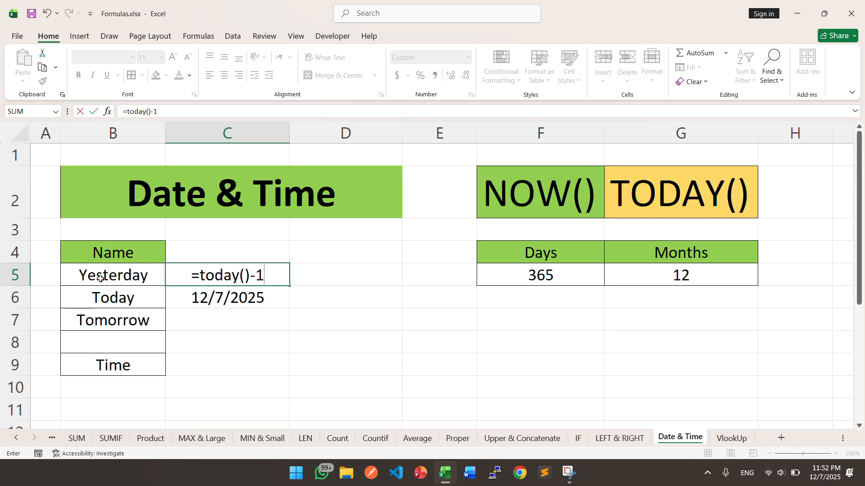
pyautogui.press('Return')
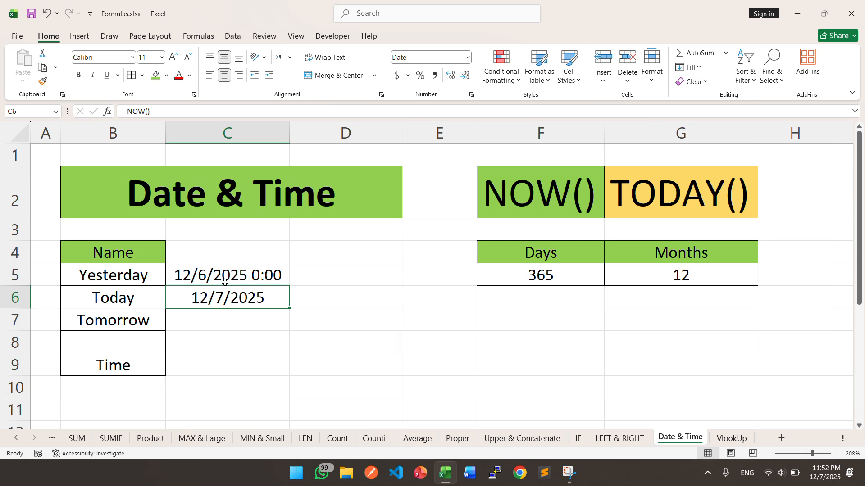
# - Change the Yesterday formula in C5 to =TODAY()-4 to get the date four days back
pyautogui.click(258, 324)
pyautogui.click(195, 276)
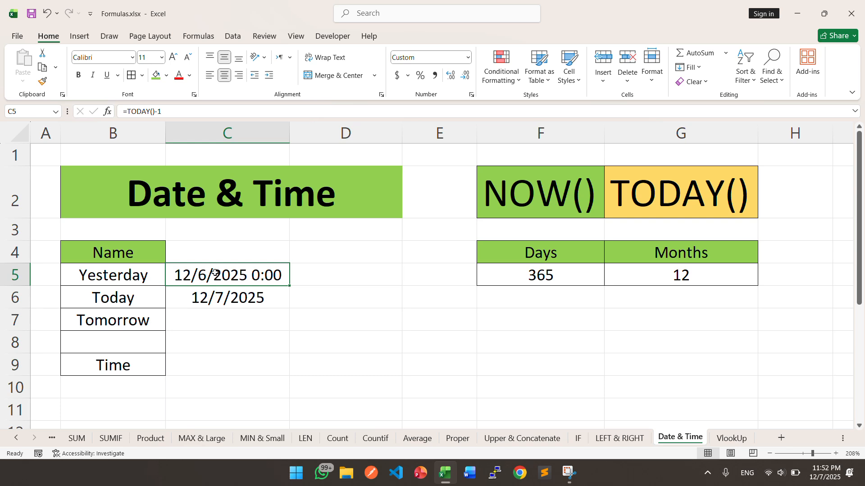
pyautogui.doubleClick(253, 272)
pyautogui.press('BackSpace')
pyautogui.write('4')
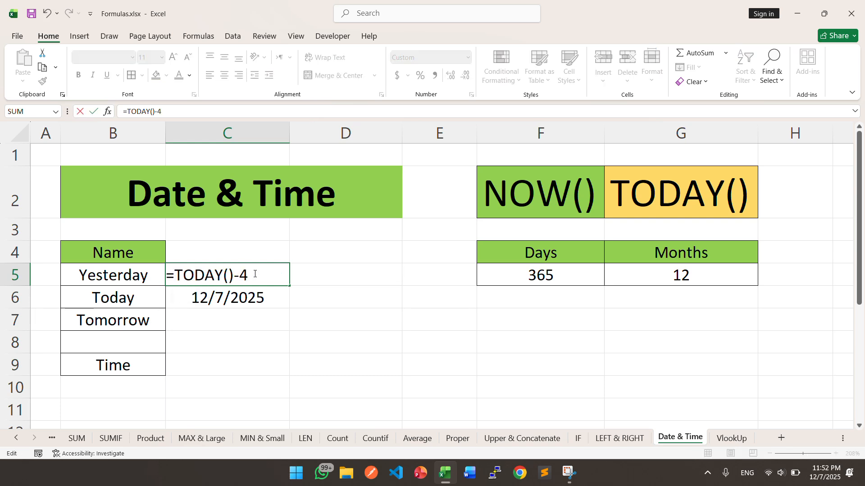
pyautogui.press('Return')
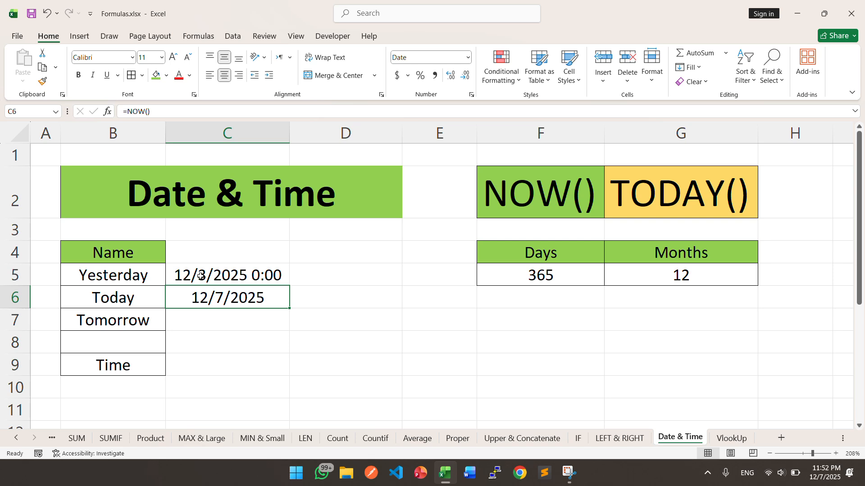
# - Enter =TODAY()+1 in C7 to get the date for the Tomorrow row
pyautogui.click(219, 320)
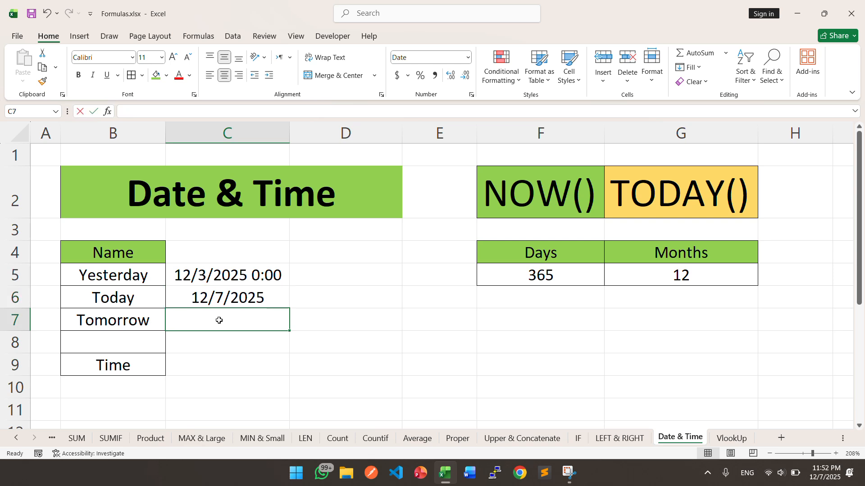
pyautogui.write('=')
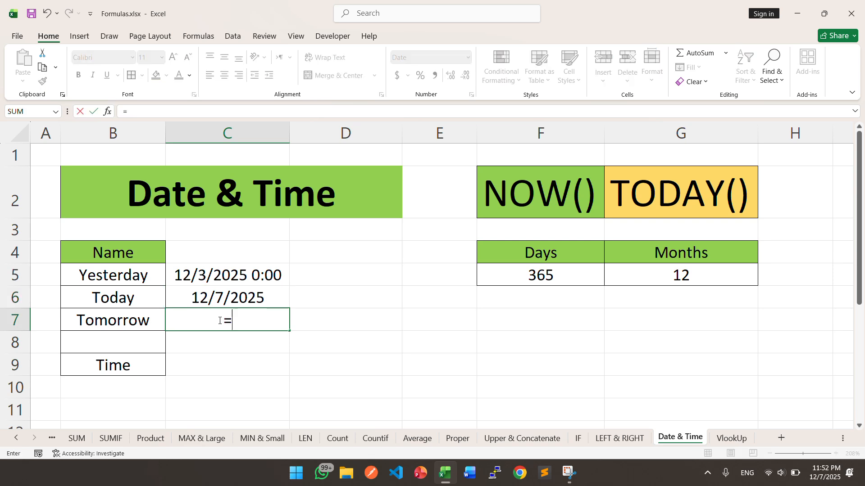
pyautogui.write('now()')
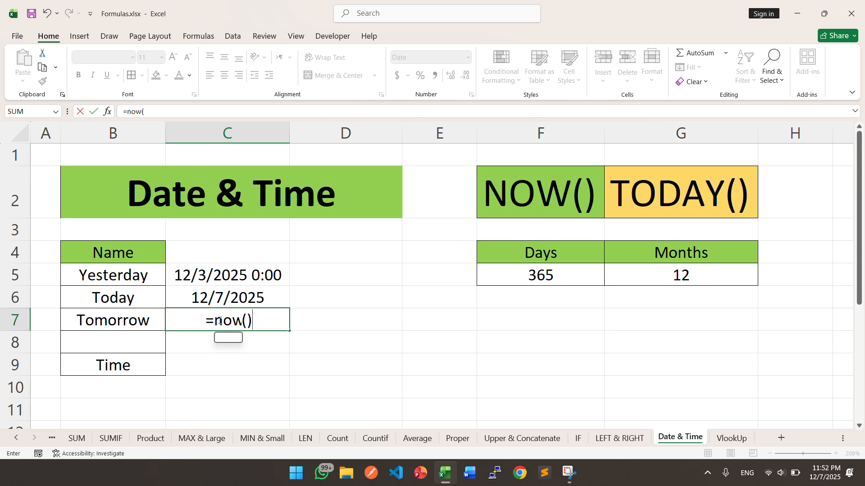
pyautogui.press('BackSpace')
pyautogui.press('BackSpace')
pyautogui.press('BackSpace')
pyautogui.press('BackSpace')
pyautogui.press('BackSpace')
pyautogui.write('toady')
pyautogui.press('BackSpace')
pyautogui.press('BackSpace')
pyautogui.press('BackSpace')
pyautogui.press('BackSpace')
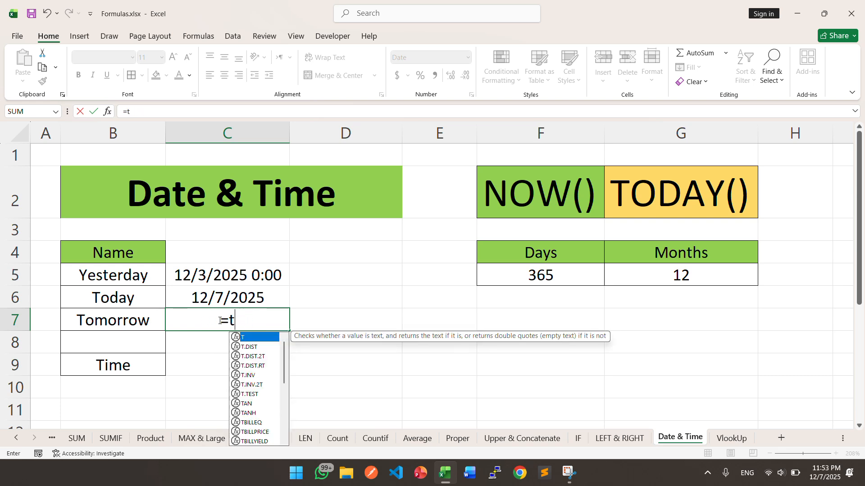
pyautogui.write('oday')
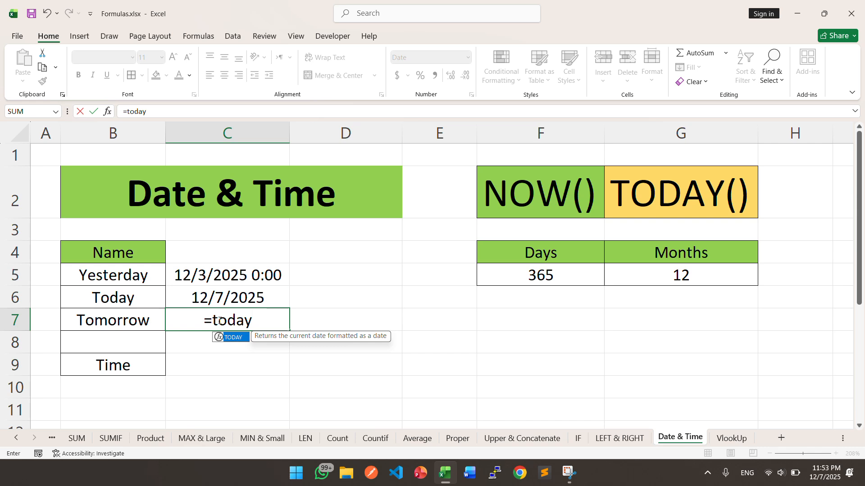
pyautogui.write('(')
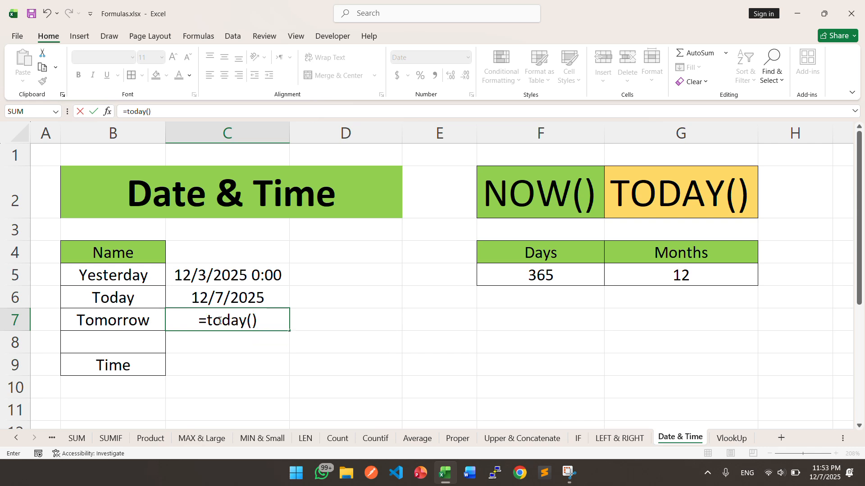
pyautogui.write(')+1')
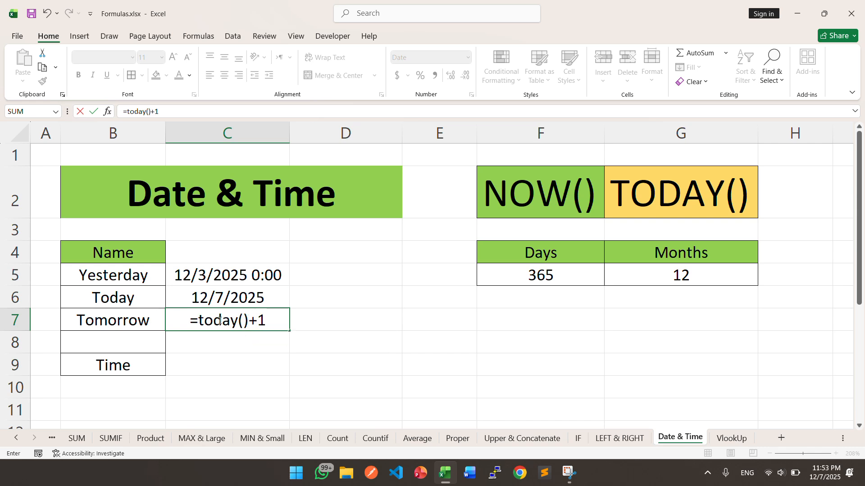
pyautogui.press('Return')
pyautogui.click(218, 326)
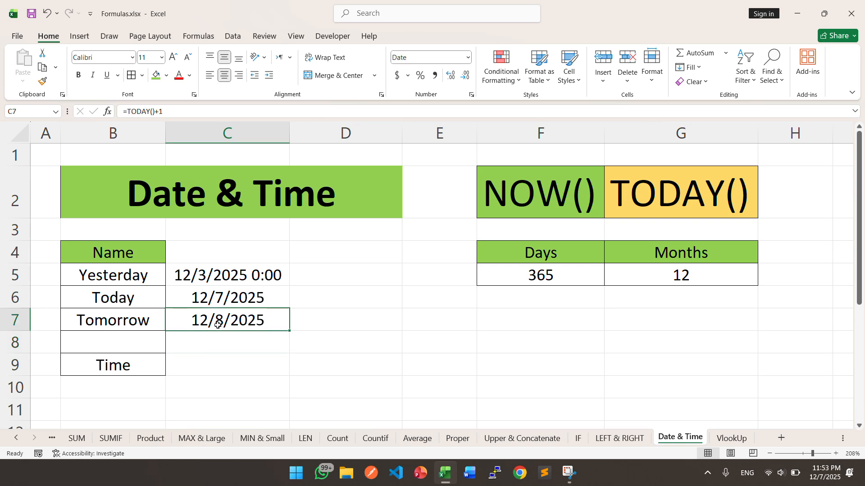
# - Enter =TIME(1,30,55) in C9 for the Time row
pyautogui.click(215, 360)
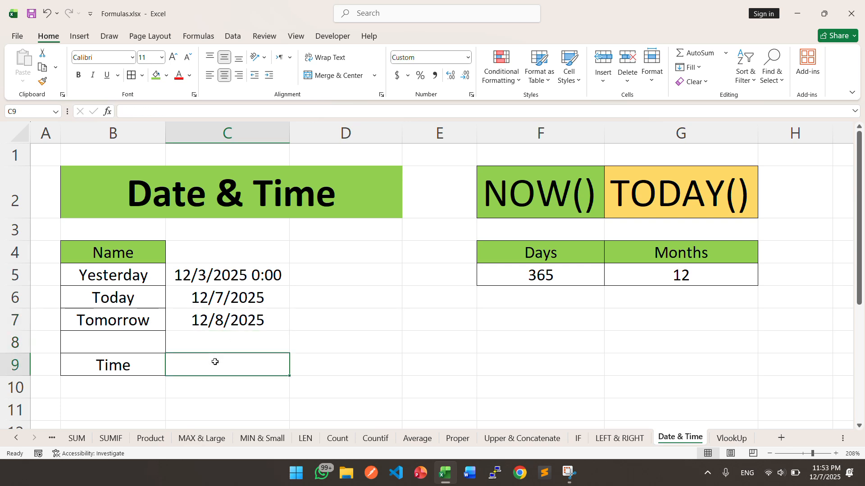
pyautogui.write('=time')
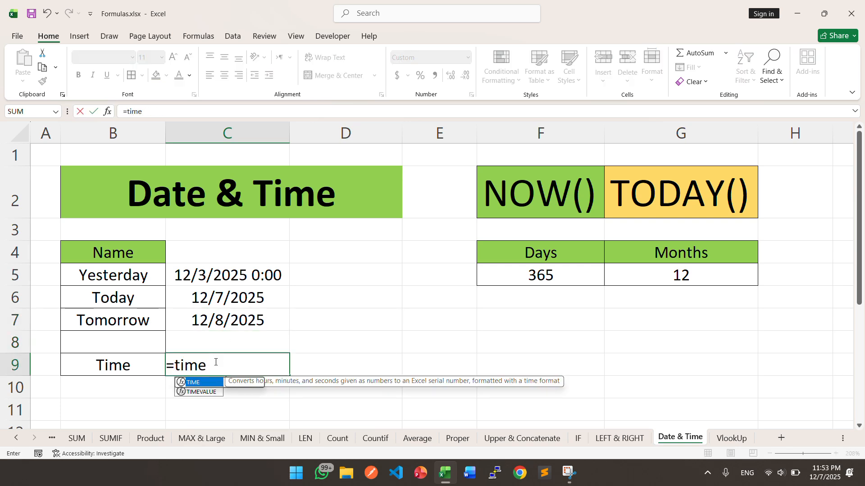
pyautogui.write('(')
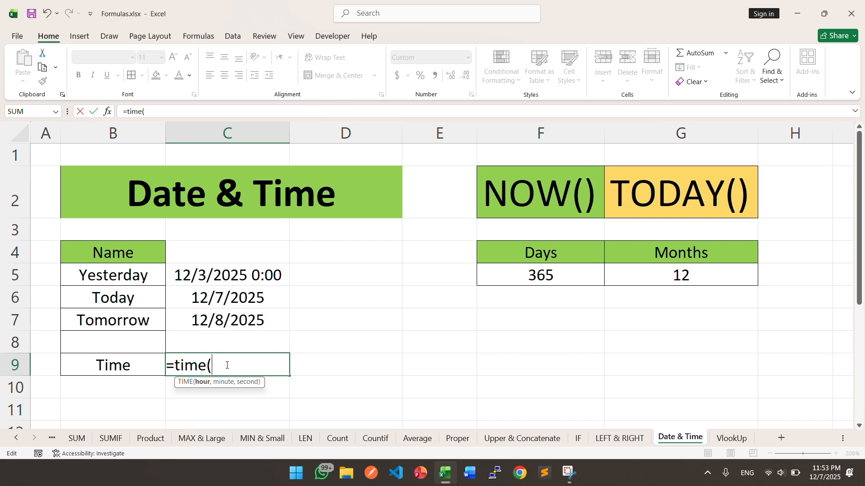
pyautogui.write('1,30')
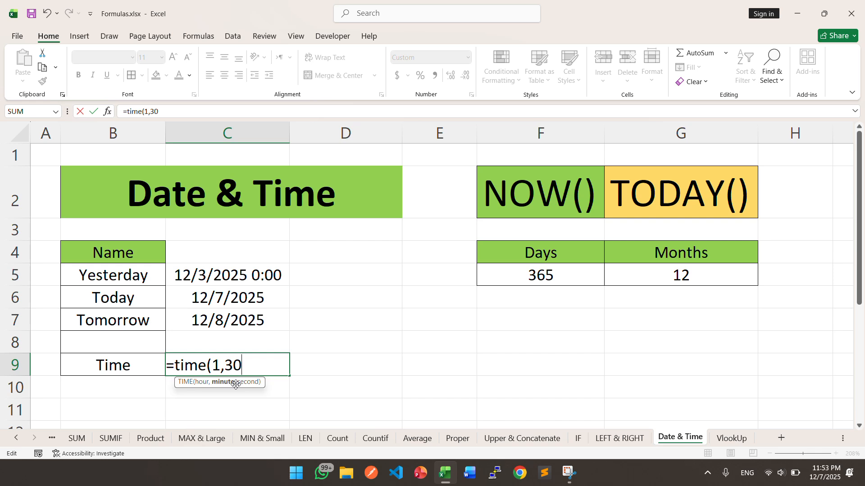
pyautogui.write(',55)')
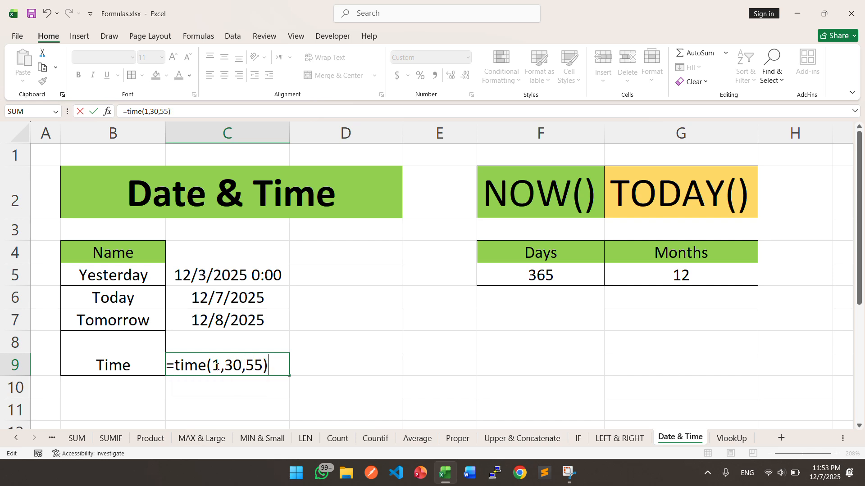
pyautogui.press('Return')
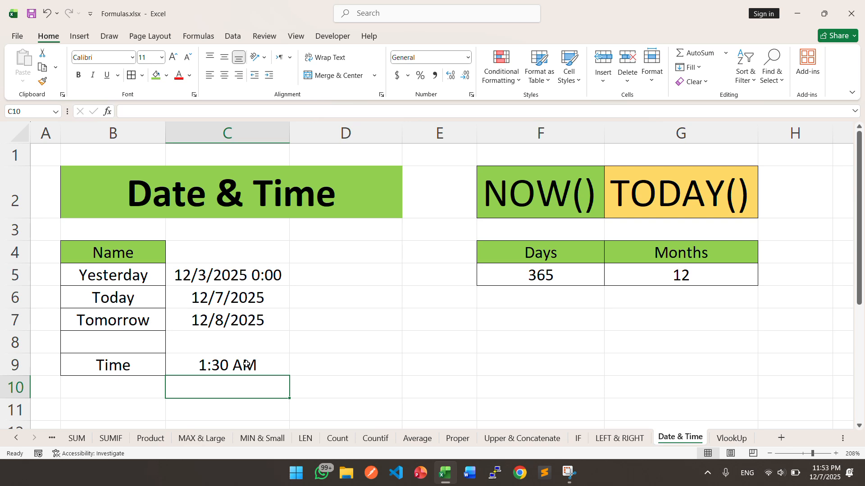
# - Change the hour in the C9 TIME formula to 13, giving =TIME(13,30,55)
pyautogui.doubleClick(246, 365)
pyautogui.press('Escape')
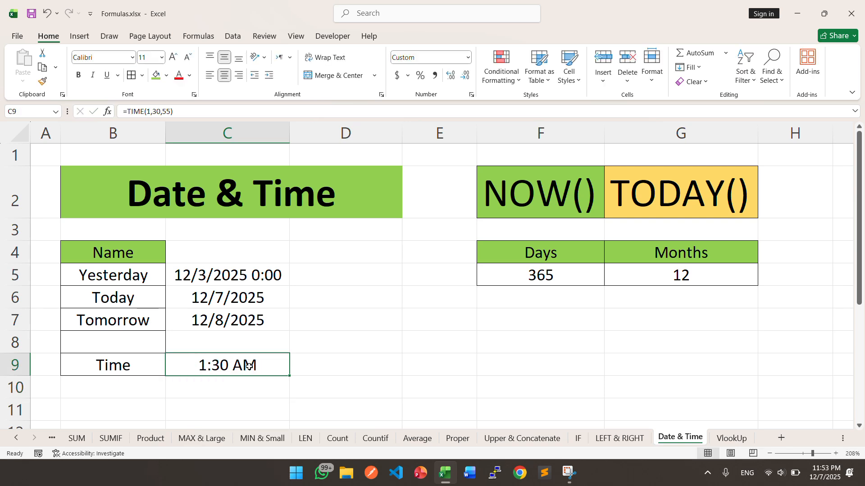
pyautogui.doubleClick(251, 366)
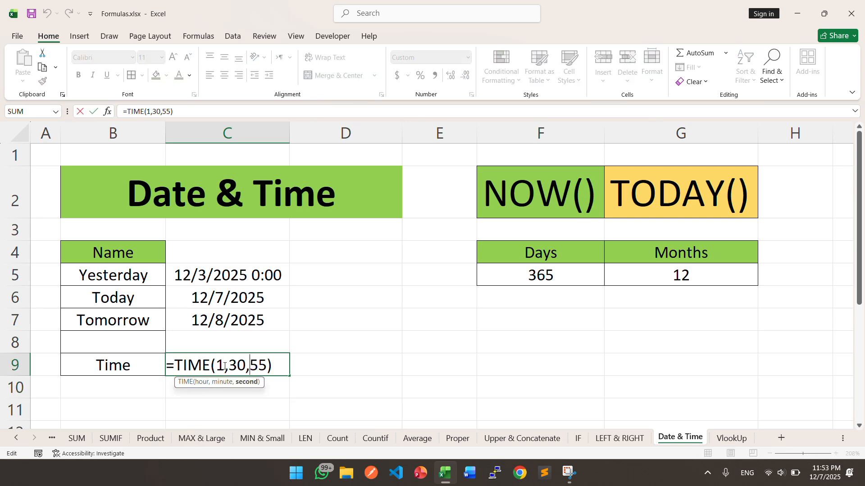
pyautogui.click(223, 366)
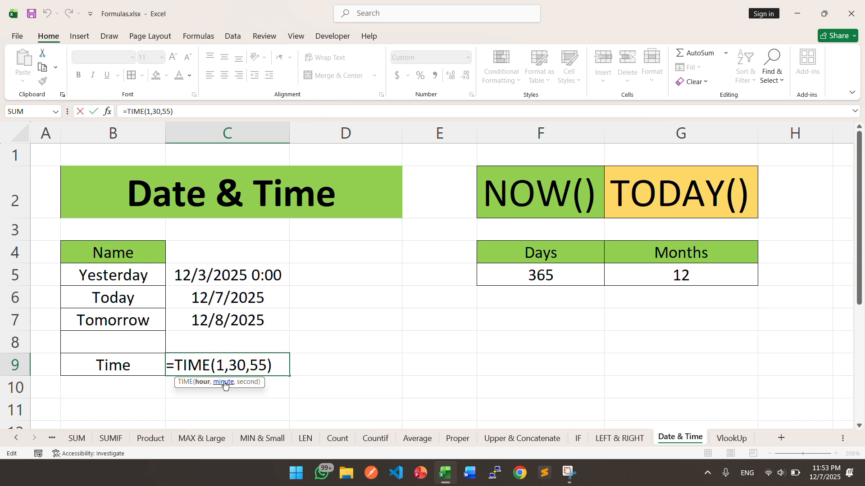
pyautogui.write('3')
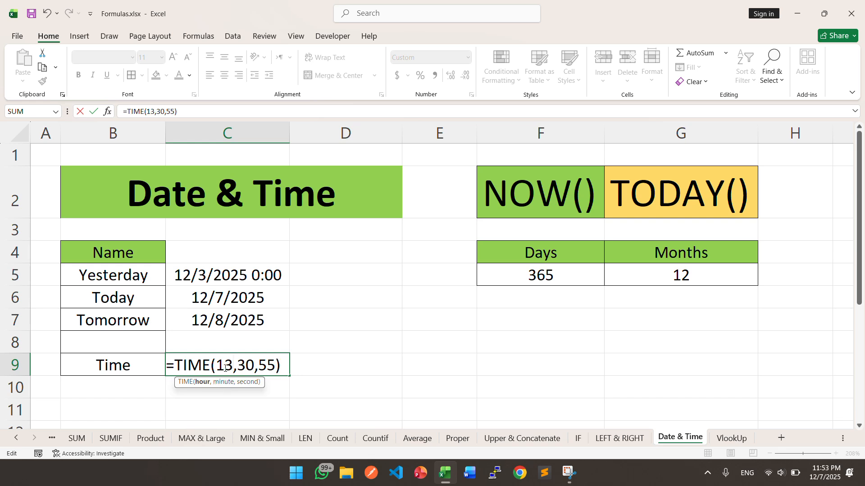
pyautogui.press('Return')
pyautogui.click(235, 369)
pyautogui.click(309, 356)
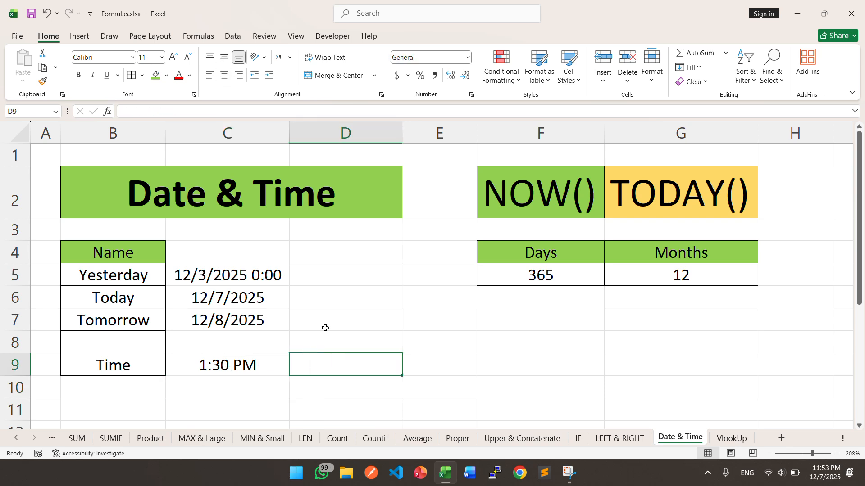
# - Open the VlookUp sheet and select the empty Email cell D20 in the search row
pyautogui.click(731, 439)
pyautogui.click(309, 358)
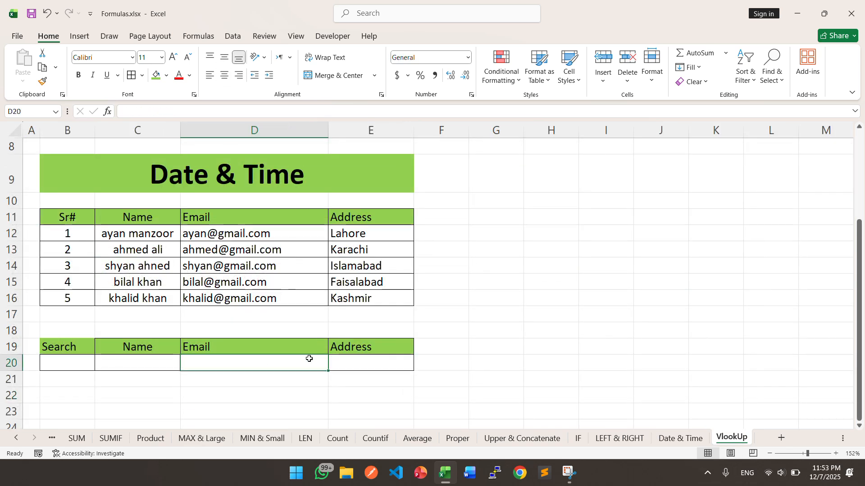
# - Review the contact table in B12:E16 and the empty search row below it
pyautogui.click(138, 314)
pyautogui.moveTo(68, 233); pyautogui.dragTo(413, 297)
pyautogui.click(382, 358)
pyautogui.click(135, 395)
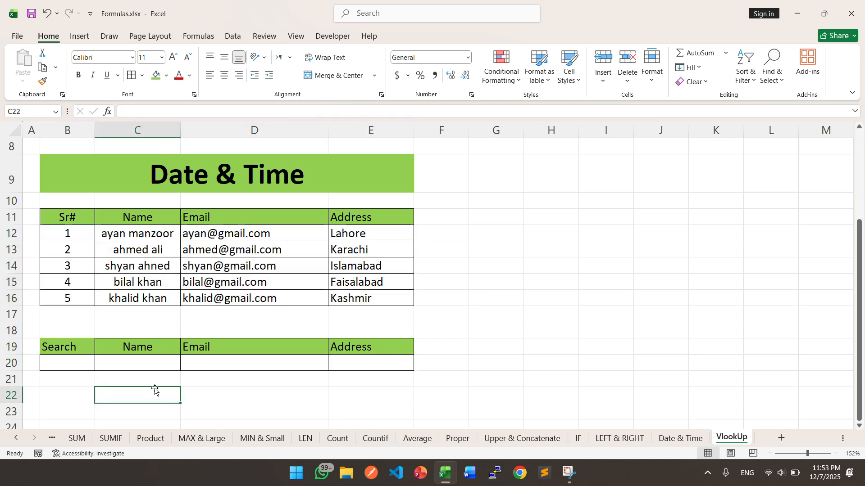
pyautogui.click(84, 347)
pyautogui.click(77, 358)
pyautogui.click(137, 364)
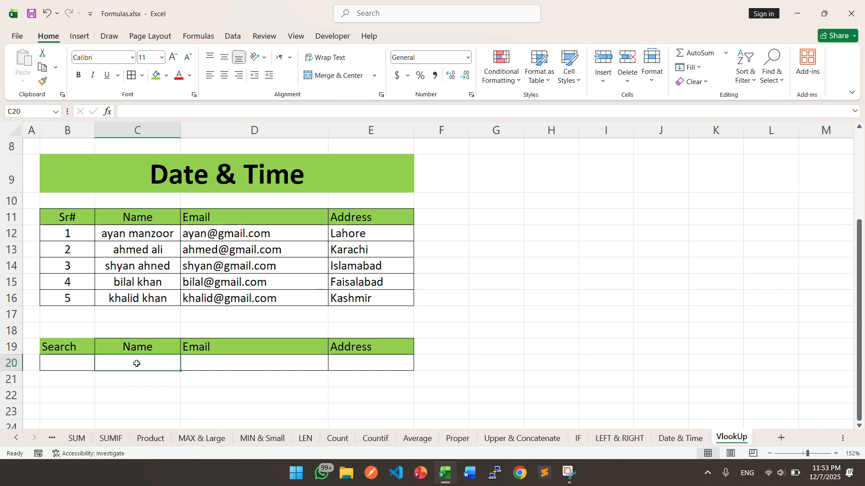
# - Enter 2 as the search value in B20 and highlight the matching record in C13:E13
pyautogui.click(64, 363)
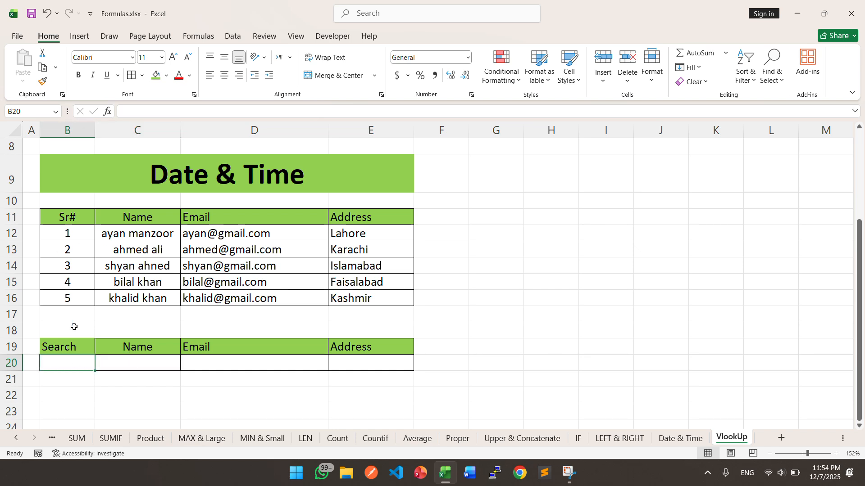
pyautogui.doubleClick(76, 362)
pyautogui.write('2')
pyautogui.press('Return')
pyautogui.moveTo(124, 255); pyautogui.dragTo(350, 247)
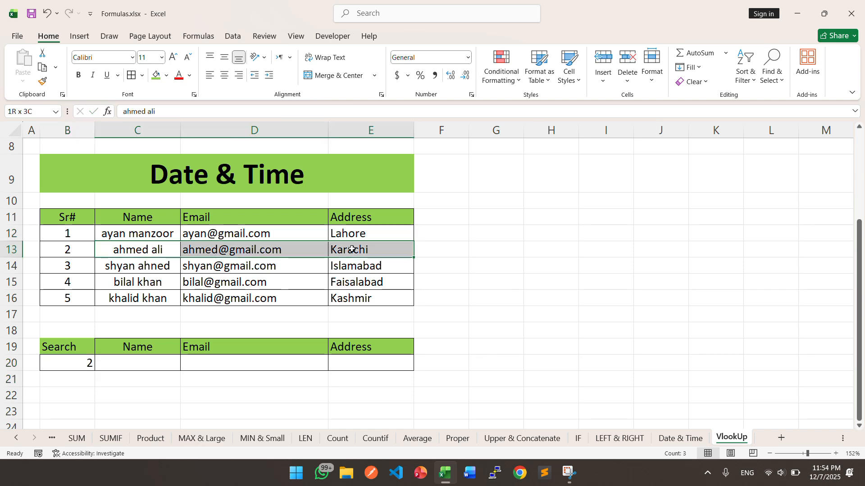
pyautogui.click(69, 358)
# - Enter =VLOOKUP(B20,B12:E16,2,FALSE) in C20 to look up the name for the searched serial number
pyautogui.click(140, 367)
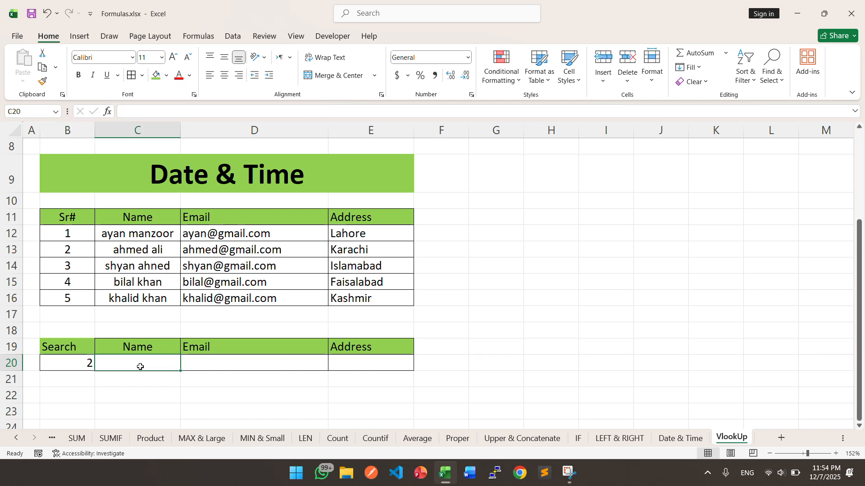
pyautogui.write('=vl')
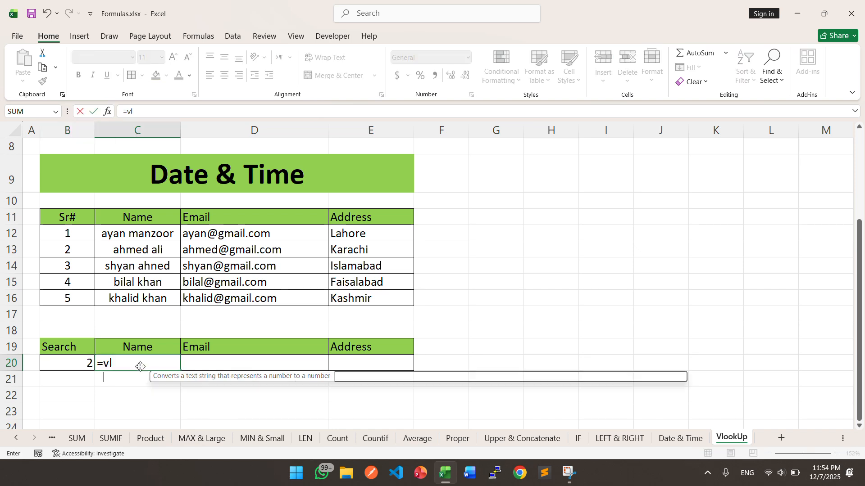
pyautogui.press('Tab')
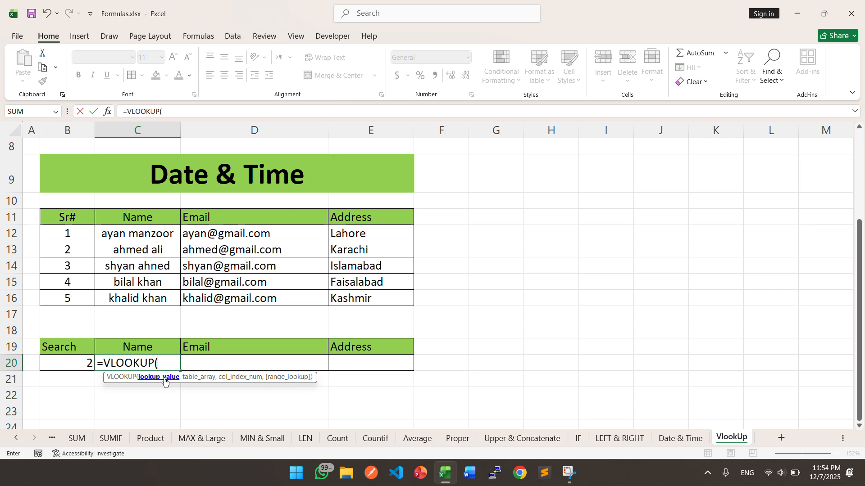
pyautogui.click(72, 365)
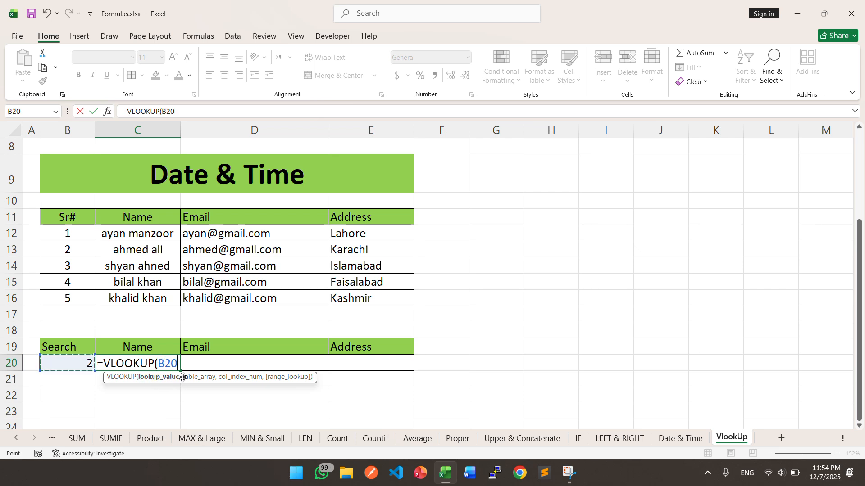
pyautogui.write(',')
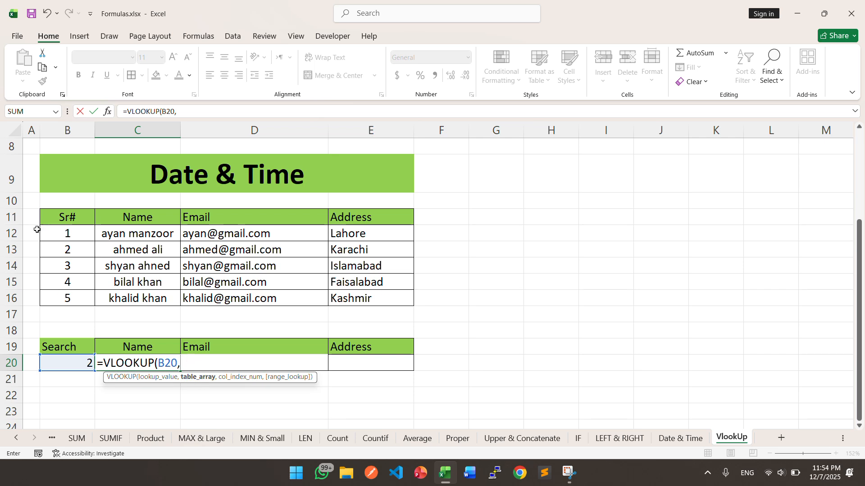
pyautogui.moveTo(45, 234); pyautogui.dragTo(377, 294)
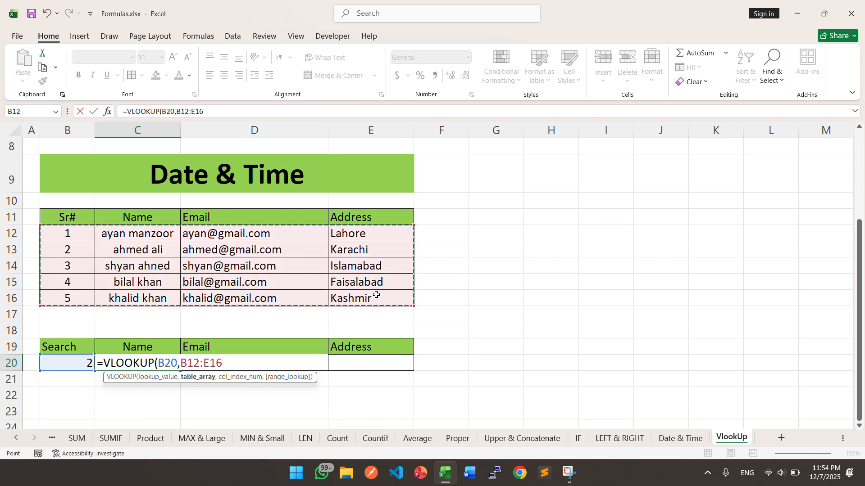
pyautogui.write(',')
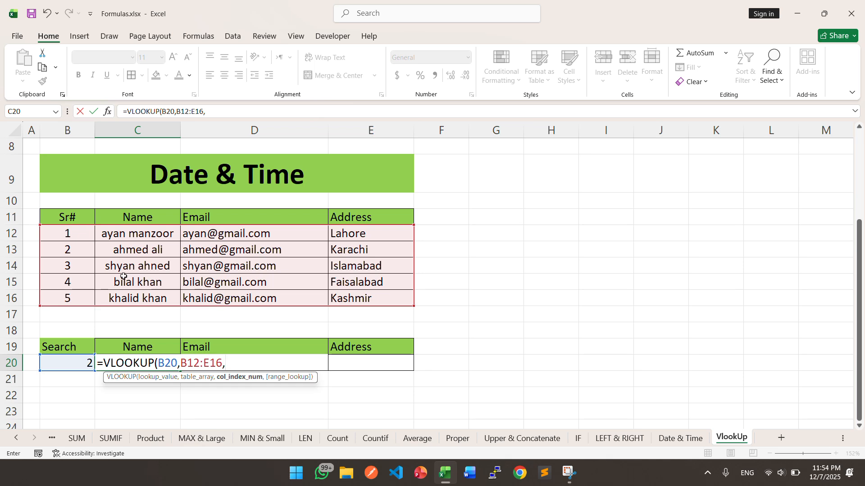
pyautogui.write('2,')
pyautogui.press('Down')
pyautogui.press('Tab')
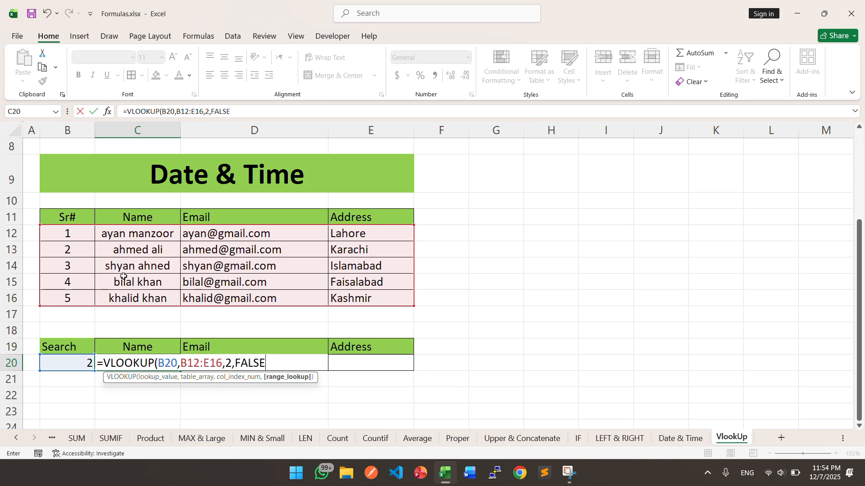
pyautogui.write(')')
pyautogui.press('Return')
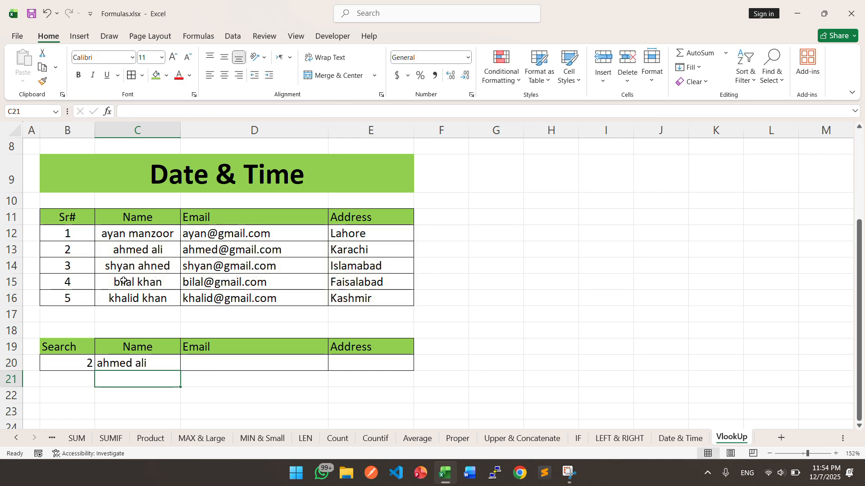
# - Enter =VLOOKUP(B20,B12:E16,3,FALSE) in D20 to look up the matching email
pyautogui.click(195, 367)
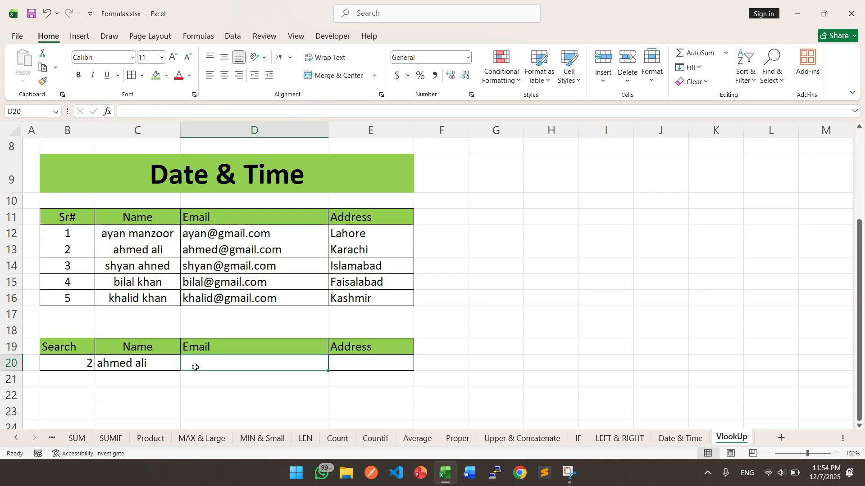
pyautogui.write('=vl')
pyautogui.press('Tab')
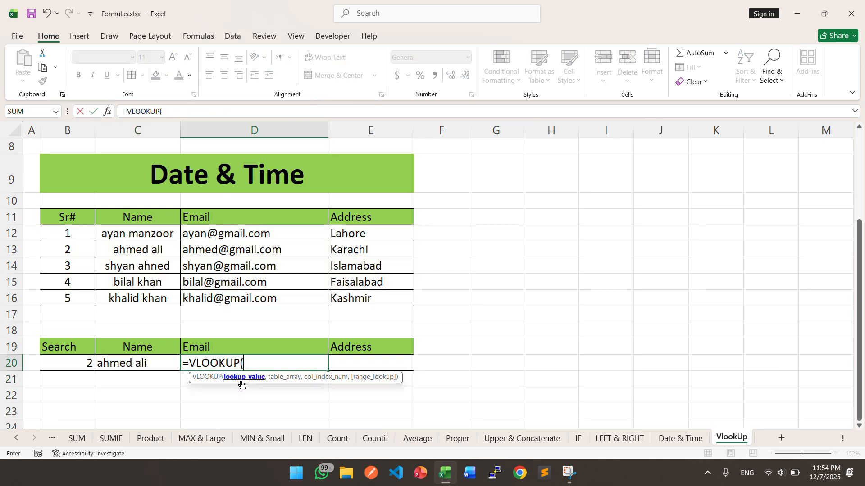
pyautogui.click(71, 363)
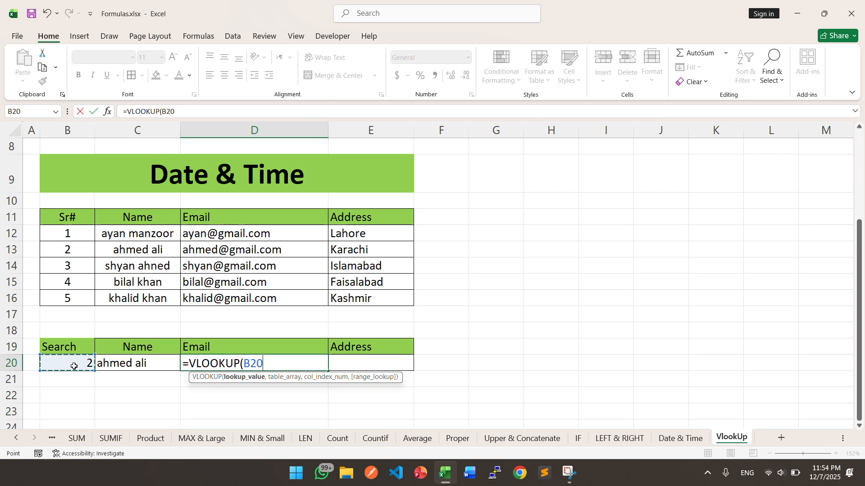
pyautogui.write(',')
pyautogui.moveTo(68, 234); pyautogui.dragTo(358, 302)
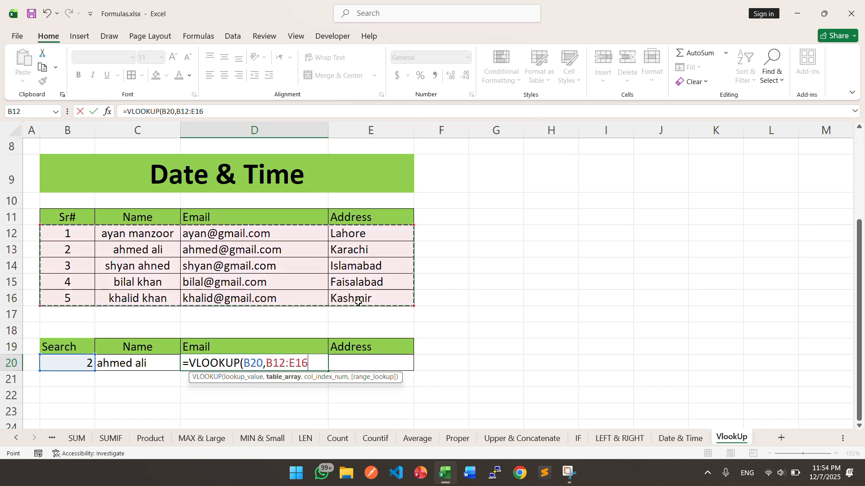
pyautogui.write(',')
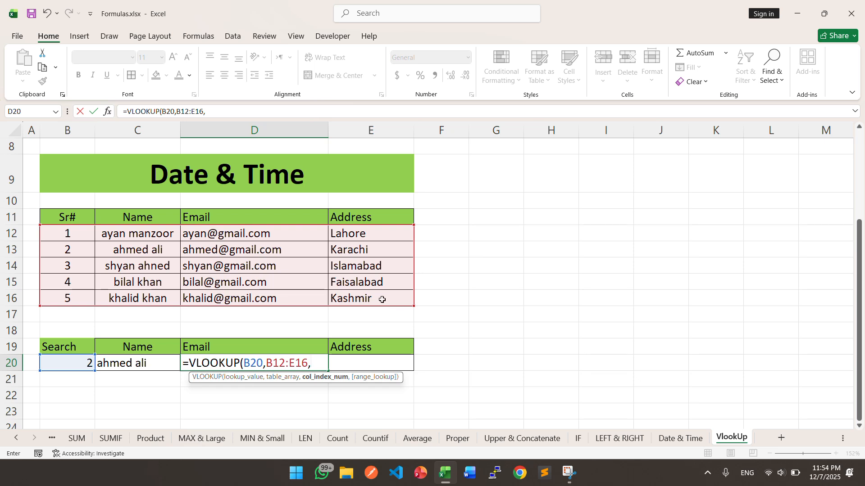
pyautogui.write('3,')
pyautogui.press('Down')
pyautogui.press('Tab')
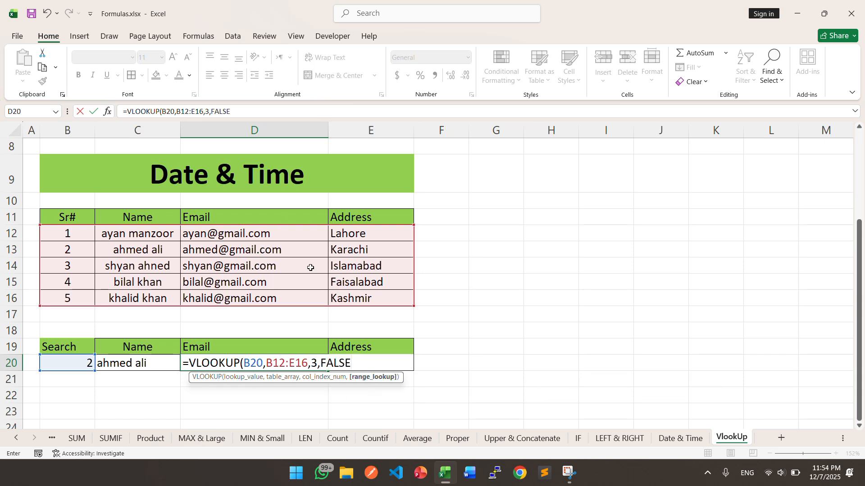
pyautogui.write(')')
pyautogui.press('Return')
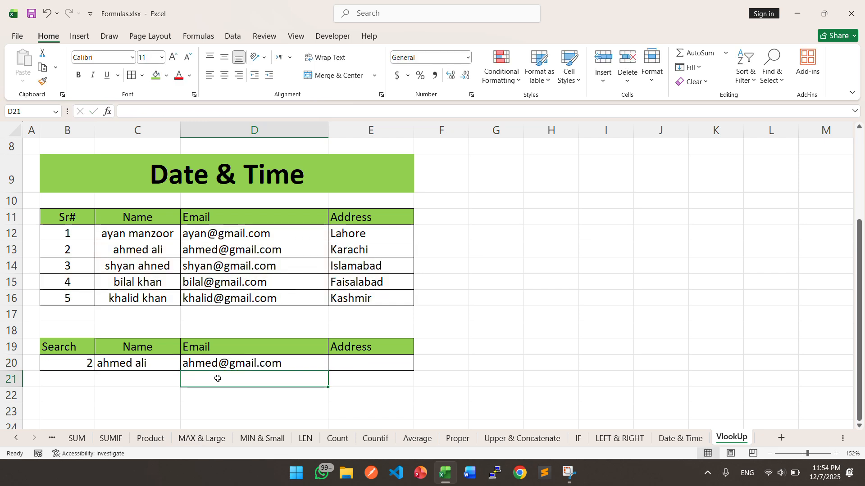
# - Enter =VLOOKUP(B20,B12:E16,4,FALSE) in E20 to look up the matching address
pyautogui.click(374, 365)
pyautogui.write('=vlo')
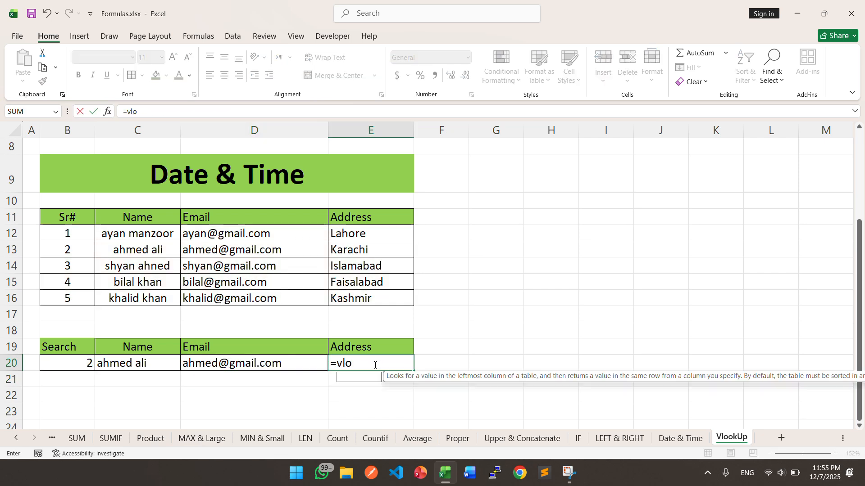
pyautogui.press('Tab')
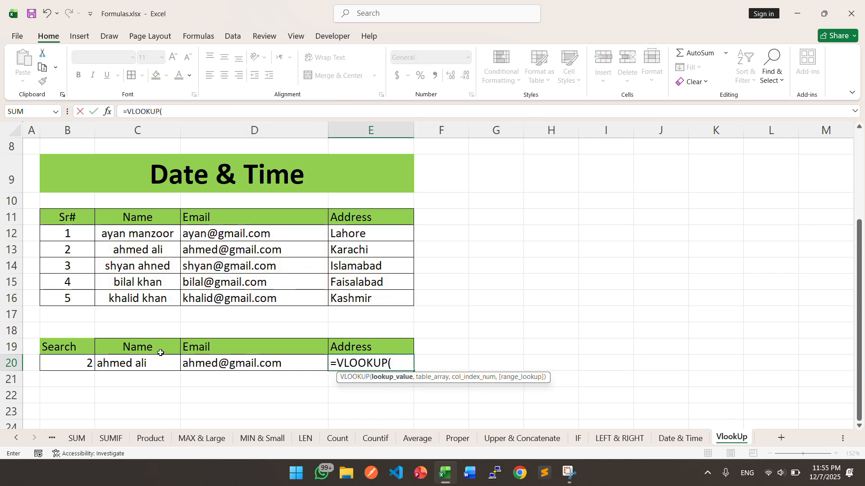
pyautogui.click(67, 361)
pyautogui.write(',')
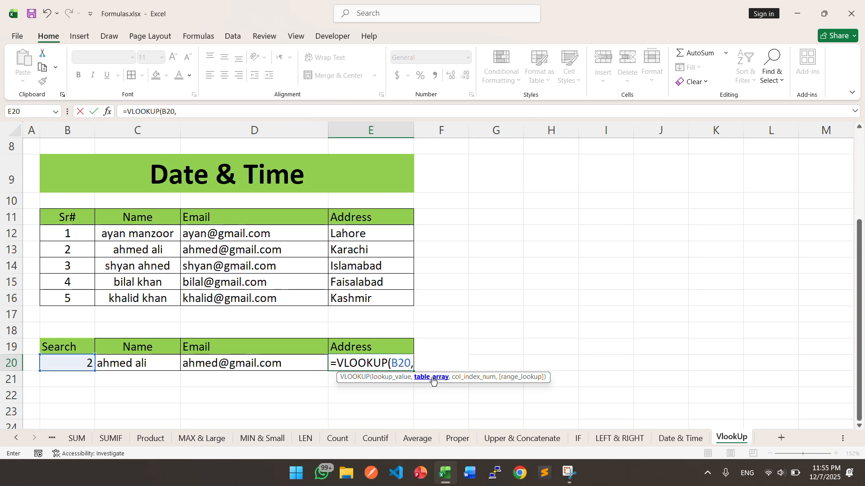
pyautogui.moveTo(74, 235); pyautogui.dragTo(363, 299)
pyautogui.write(',')
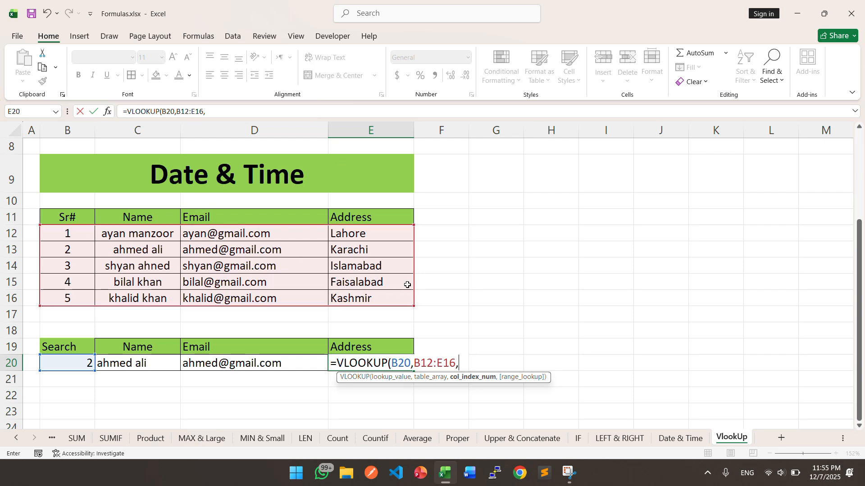
pyautogui.write(',')
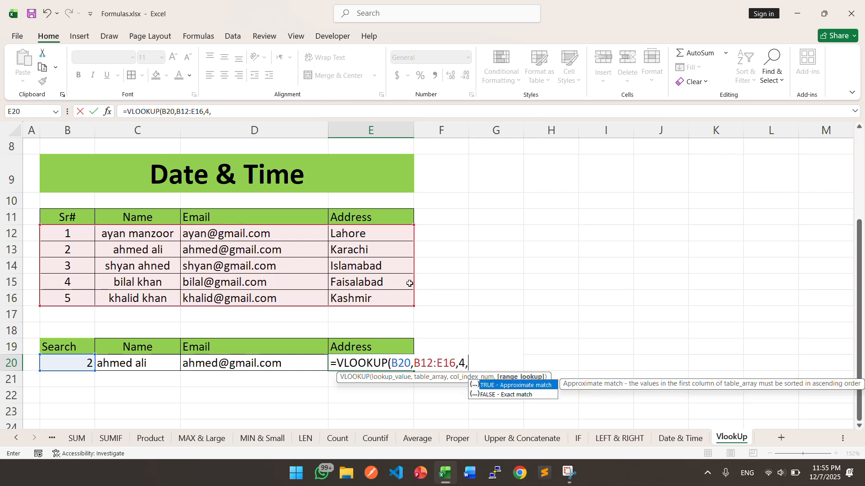
pyautogui.press('Down')
pyautogui.press('Tab')
pyautogui.write(')')
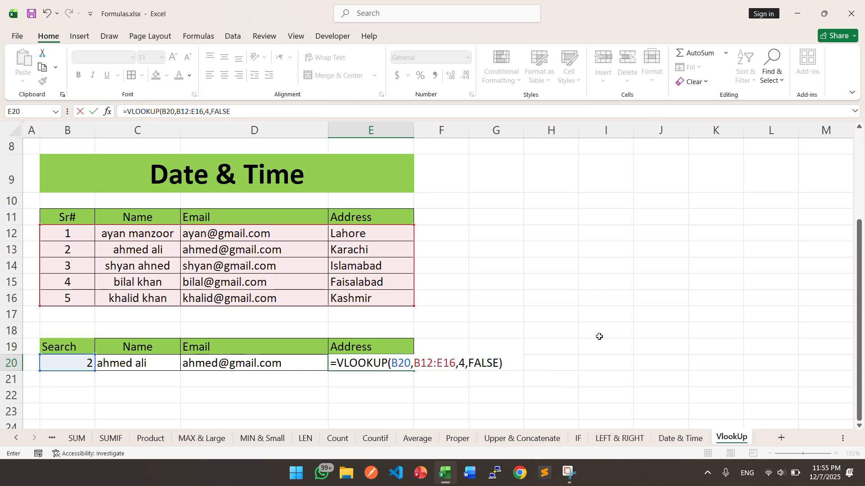
pyautogui.press('Return')
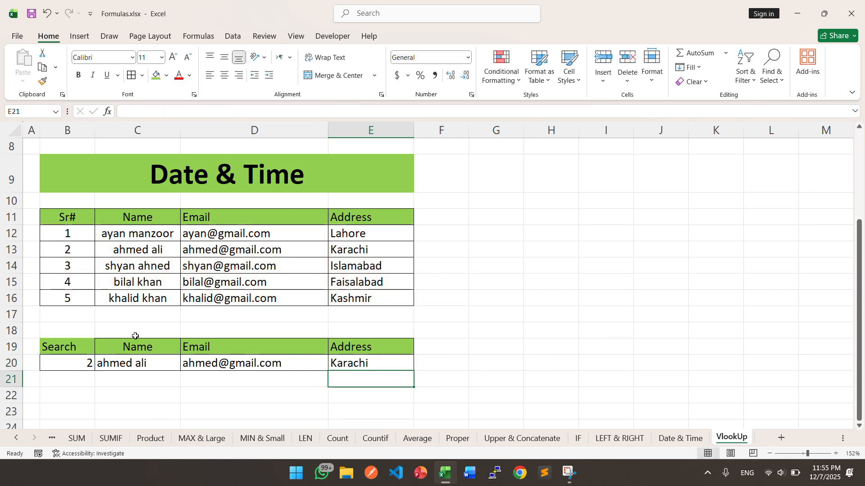
# - Check the lookup results in C20:E20, and set the search value in B20 to 1
pyautogui.click(132, 358)
pyautogui.click(251, 376)
pyautogui.click(374, 377)
pyautogui.moveTo(396, 363); pyautogui.dragTo(110, 361)
pyautogui.doubleClick(88, 363)
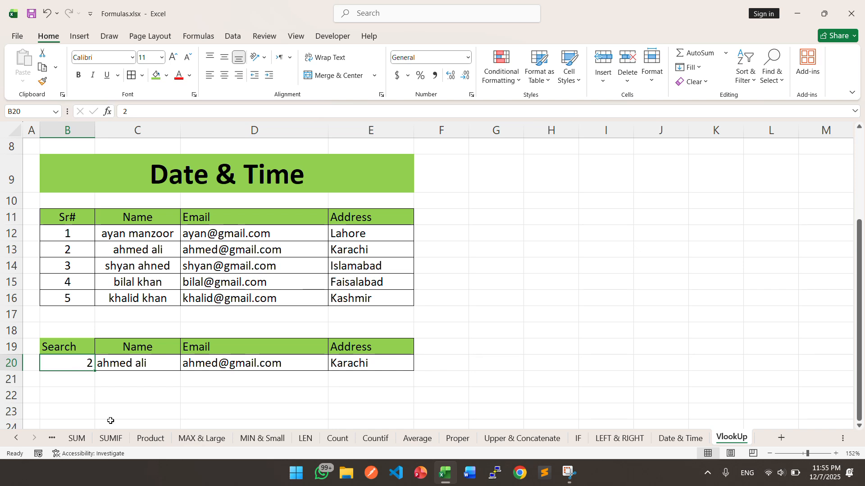
pyautogui.press('BackSpace')
pyautogui.write('1')
pyautogui.press('Return')
# - Test the lookups with search value 2 and with 3 in B20
pyautogui.press('Up')
pyautogui.write('2')
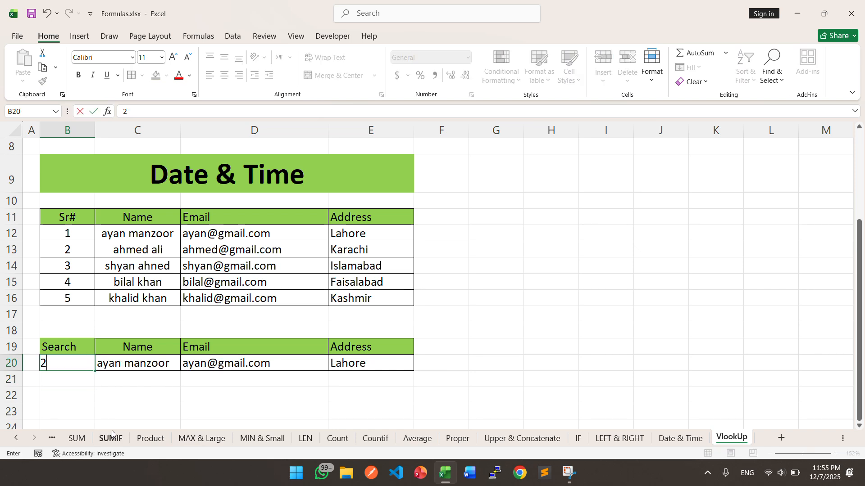
pyautogui.press('Return')
pyautogui.press('Up')
pyautogui.write('3')
pyautogui.press('Return')
# - Set the search value in B20 to 4 and clear the stray 4 from B21
pyautogui.write('4')
pyautogui.press('Return')
pyautogui.press('Up')
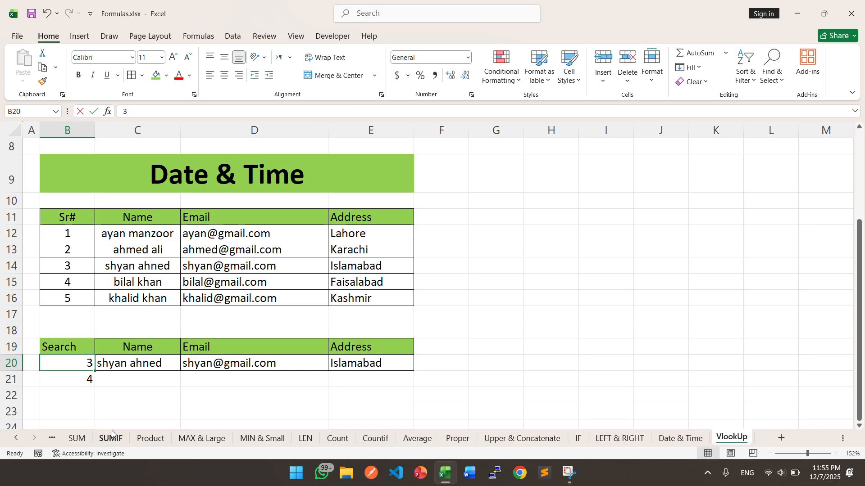
pyautogui.write('4')
pyautogui.press('Return')
pyautogui.press('Delete')
pyautogui.press('Up')
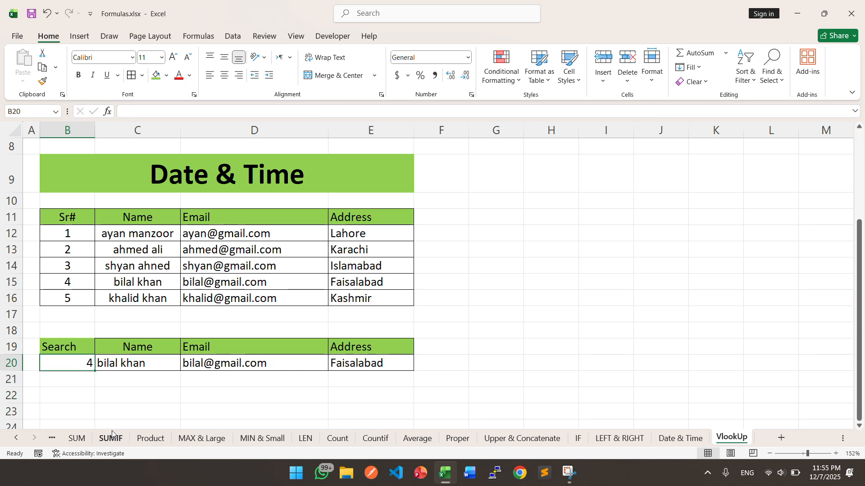
# - Set the search value in B20 to 5 to look up the last record
pyautogui.write('5')
pyautogui.press('Return')
pyautogui.press('Up')
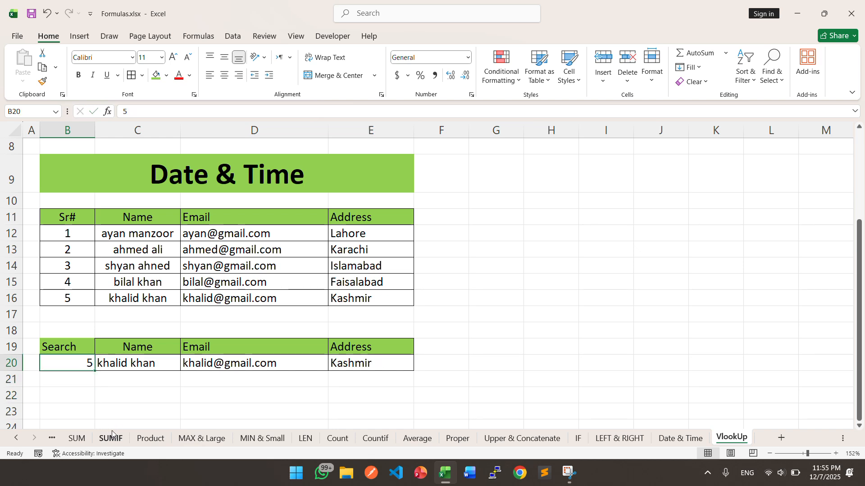
pyautogui.click(77, 385)
pyautogui.click(78, 362)
# - Centre the search table B19:E20 horizontally and align it to the middle vertically
pyautogui.moveTo(85, 350); pyautogui.dragTo(380, 365)
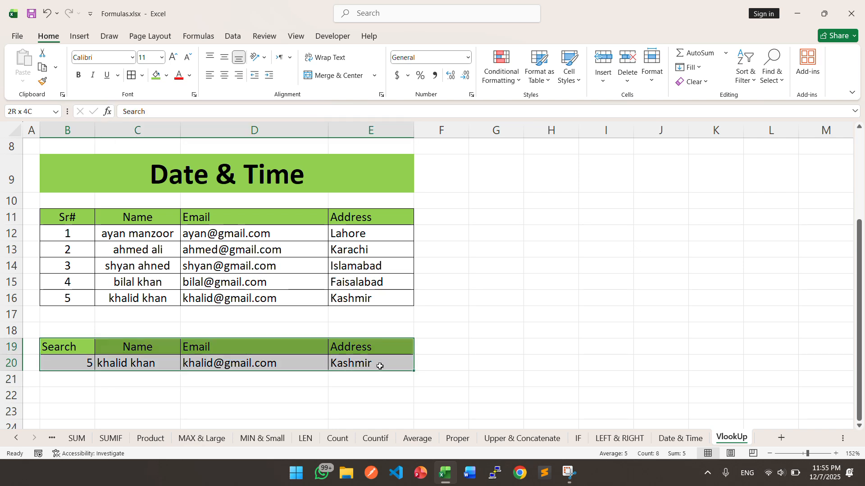
pyautogui.click(224, 75)
pyautogui.click(225, 58)
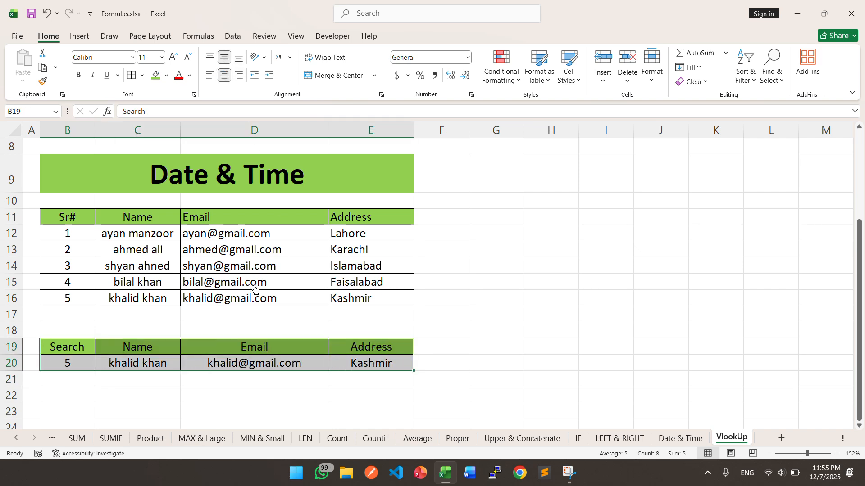
pyautogui.click(261, 277)
pyautogui.click(255, 329)
pyautogui.click(419, 313)
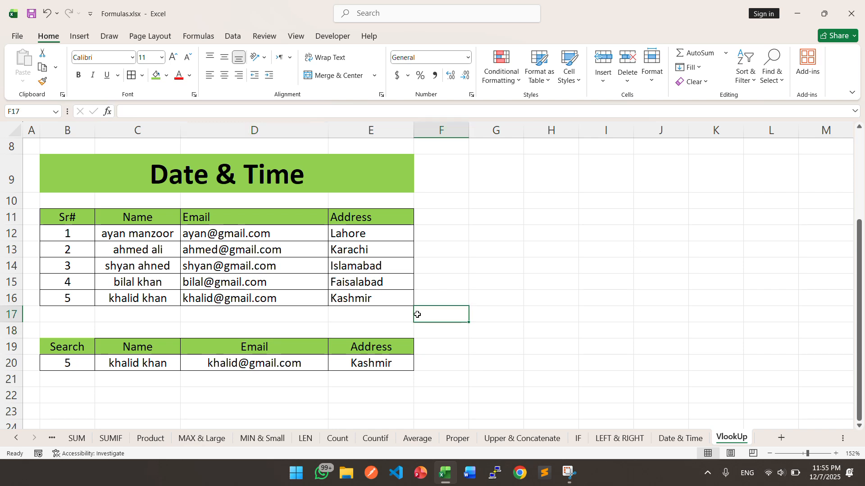
pyautogui.click(474, 267)
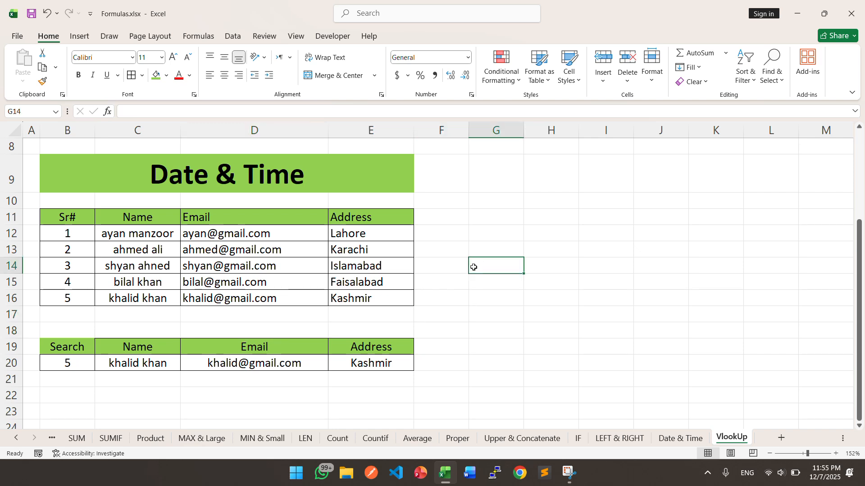